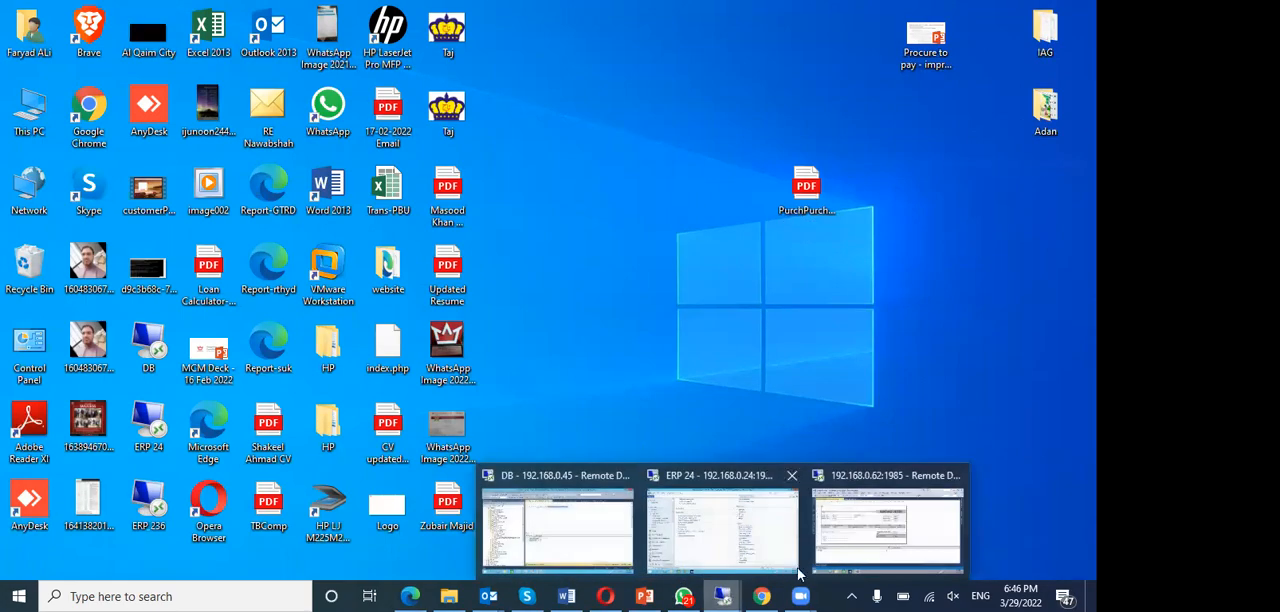
# - Switch to the 192.168.0.62 remote session and open the list of procurement and sourcing workflows
pyautogui.click(874, 560)
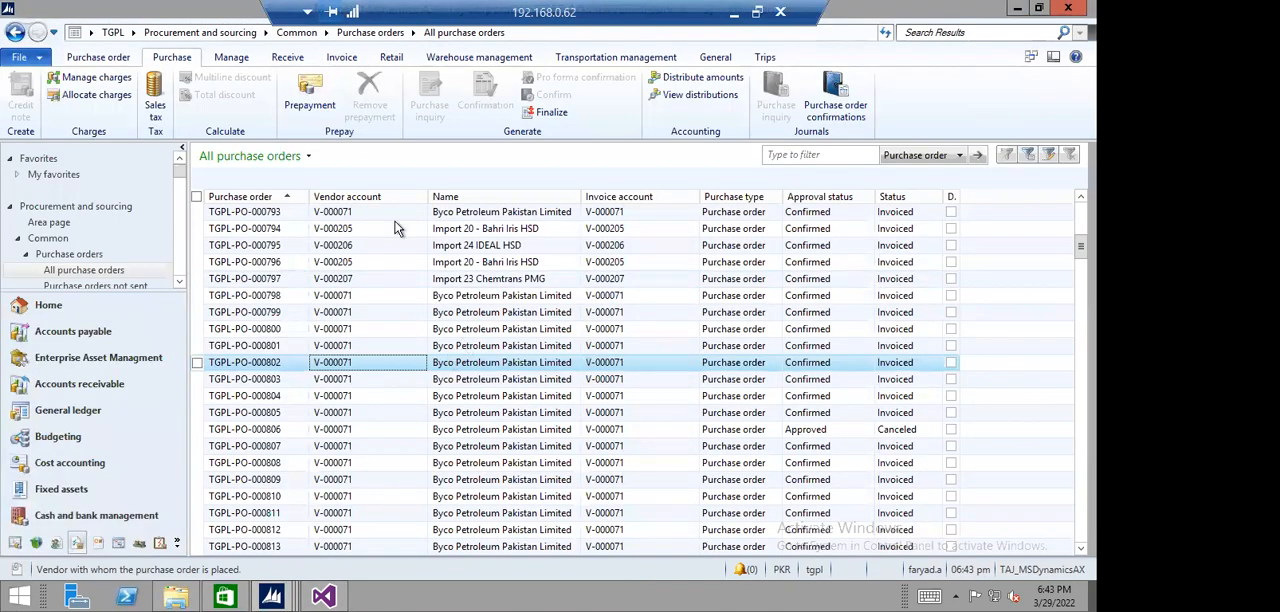
pyautogui.click(208, 33)
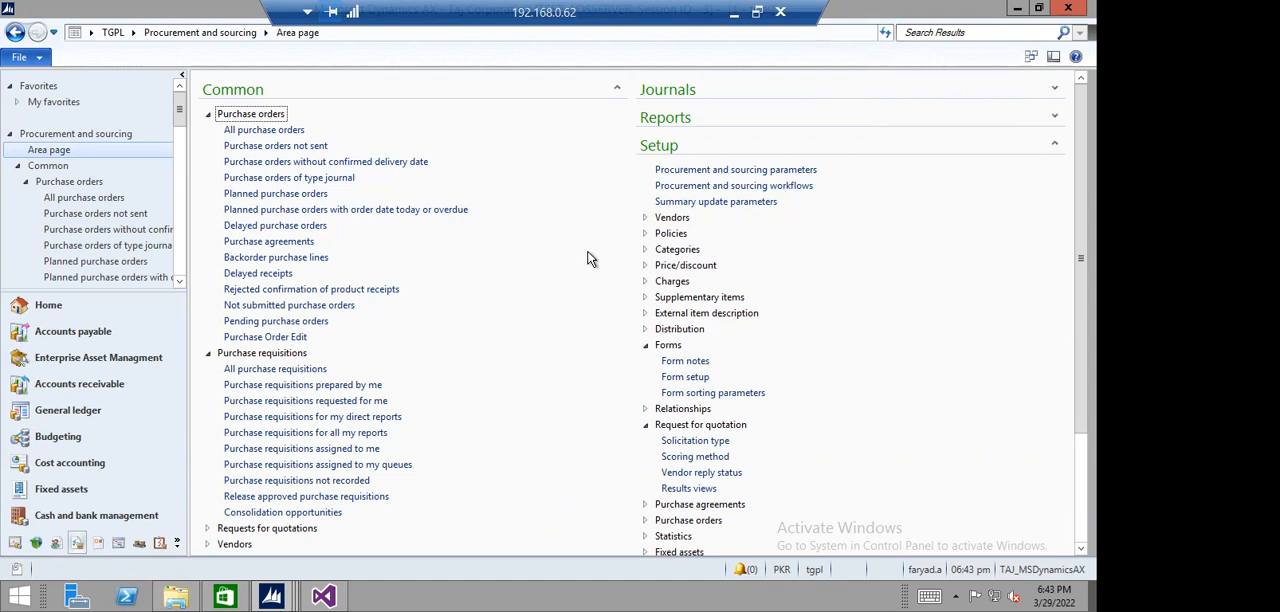
pyautogui.click(756, 189)
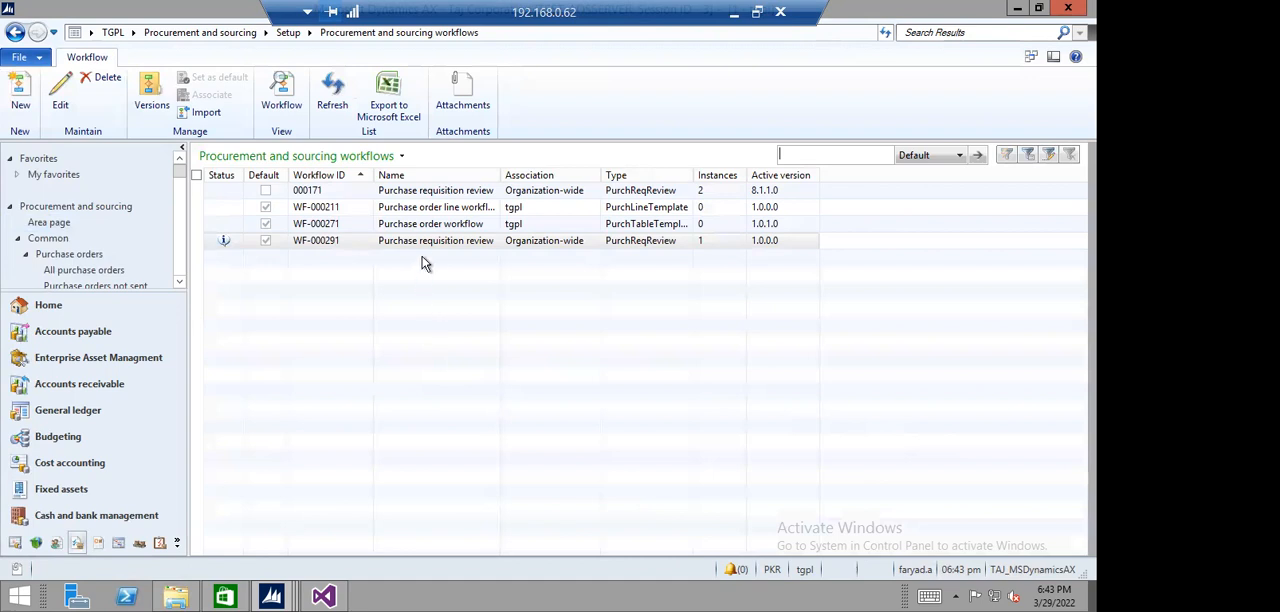
# - Open the purchase requisition review workflow WF-000291 in the read-only workflow viewer
pyautogui.click(440, 193)
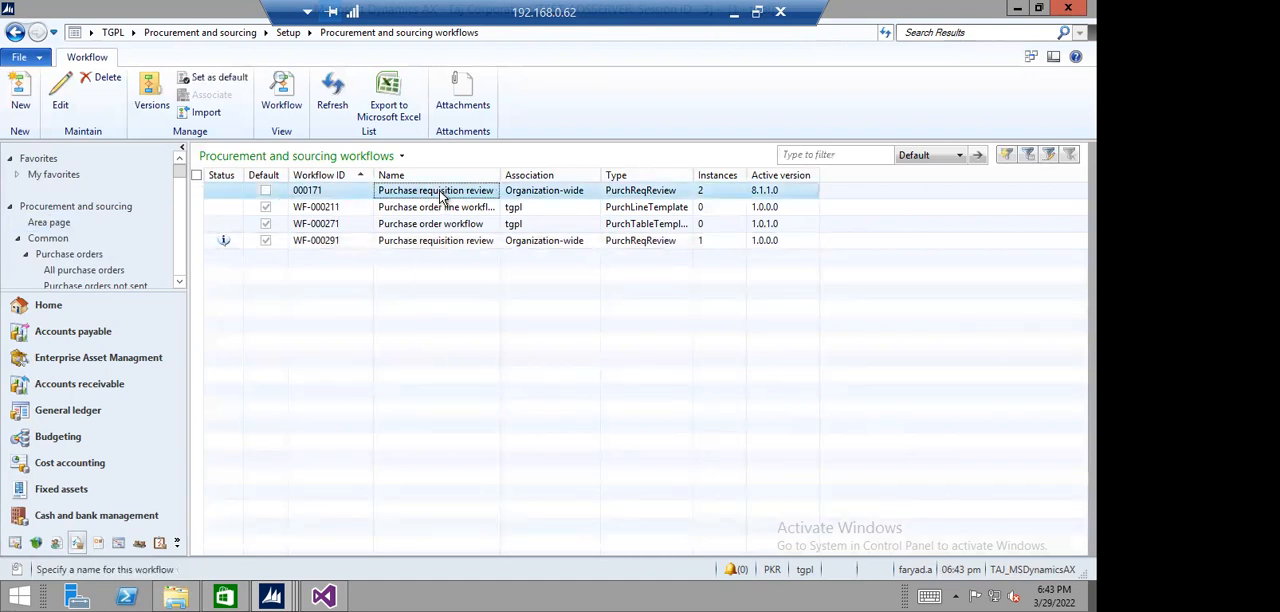
pyautogui.click(425, 243)
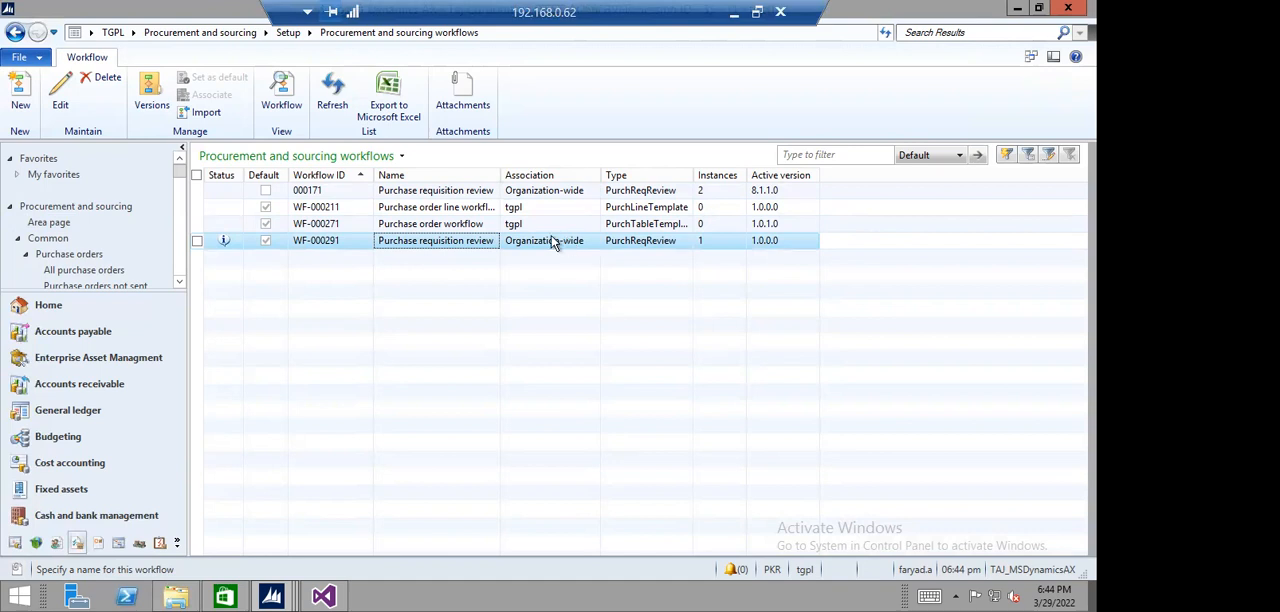
pyautogui.click(281, 86)
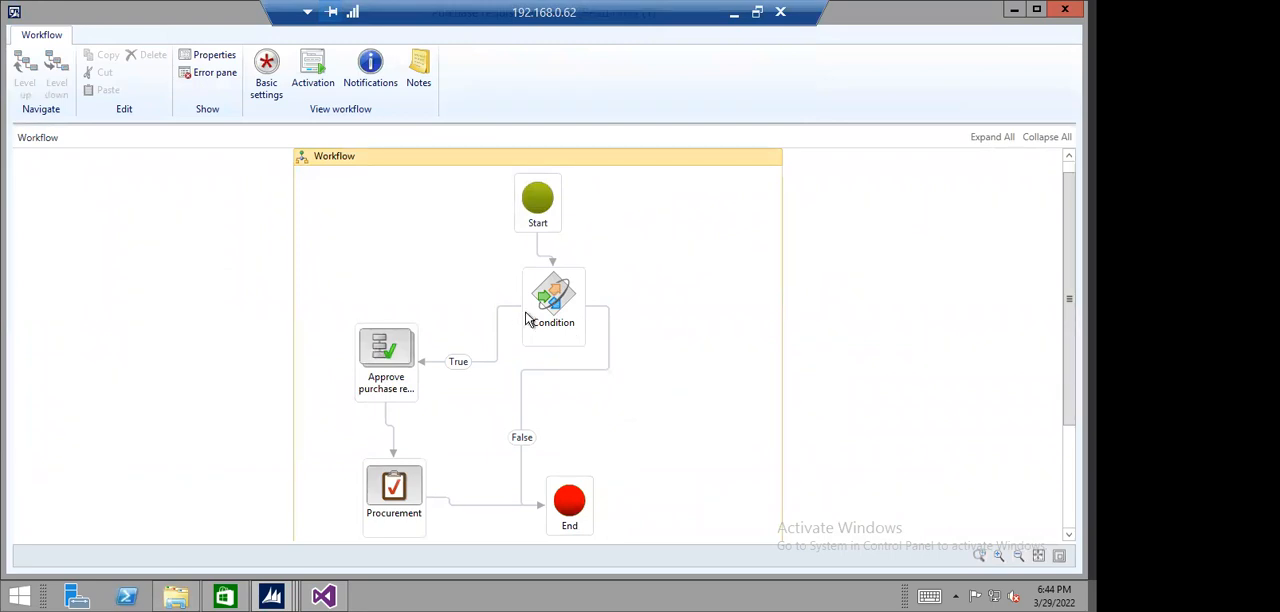
# - View the basic settings of the workflow's Condition element to check its rule, then close them
pyautogui.click(527, 318)
pyautogui.click(266, 78)
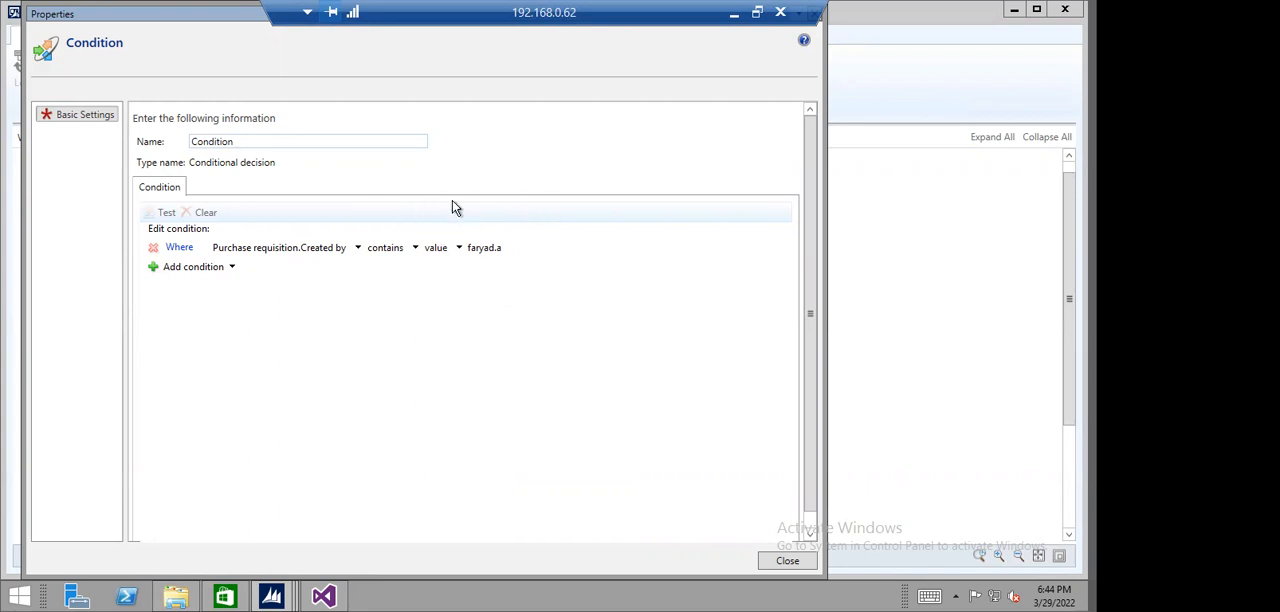
pyautogui.click(787, 562)
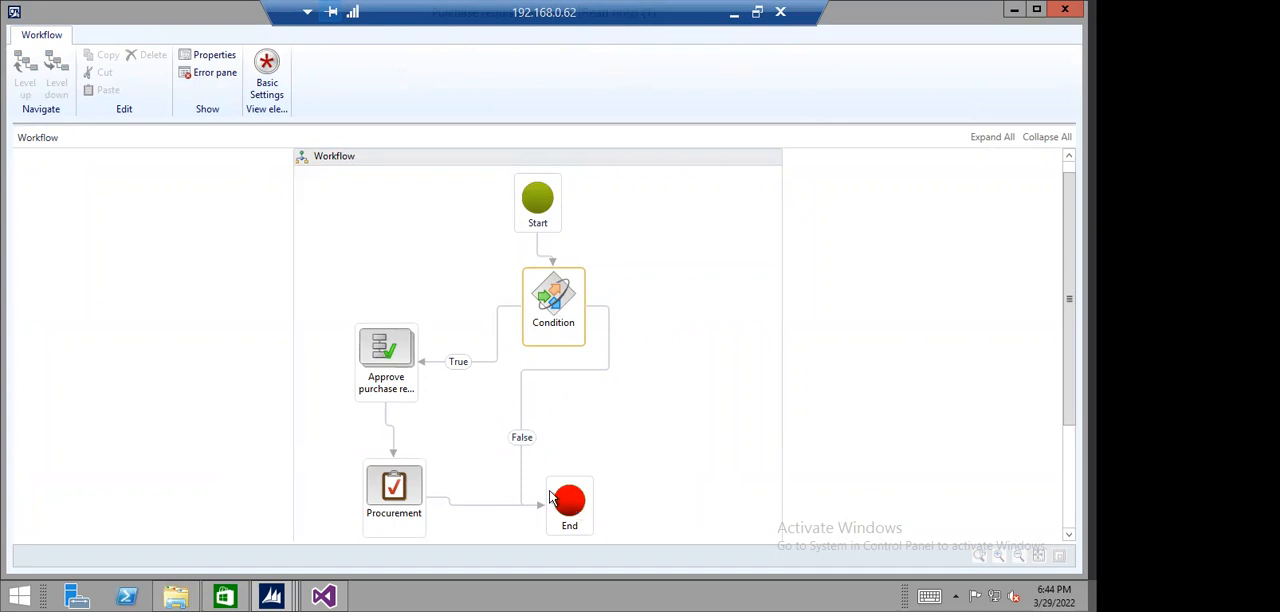
# - Go into the purchase requisition approval element and review the IT step's assigned users and run condition
pyautogui.click(396, 357)
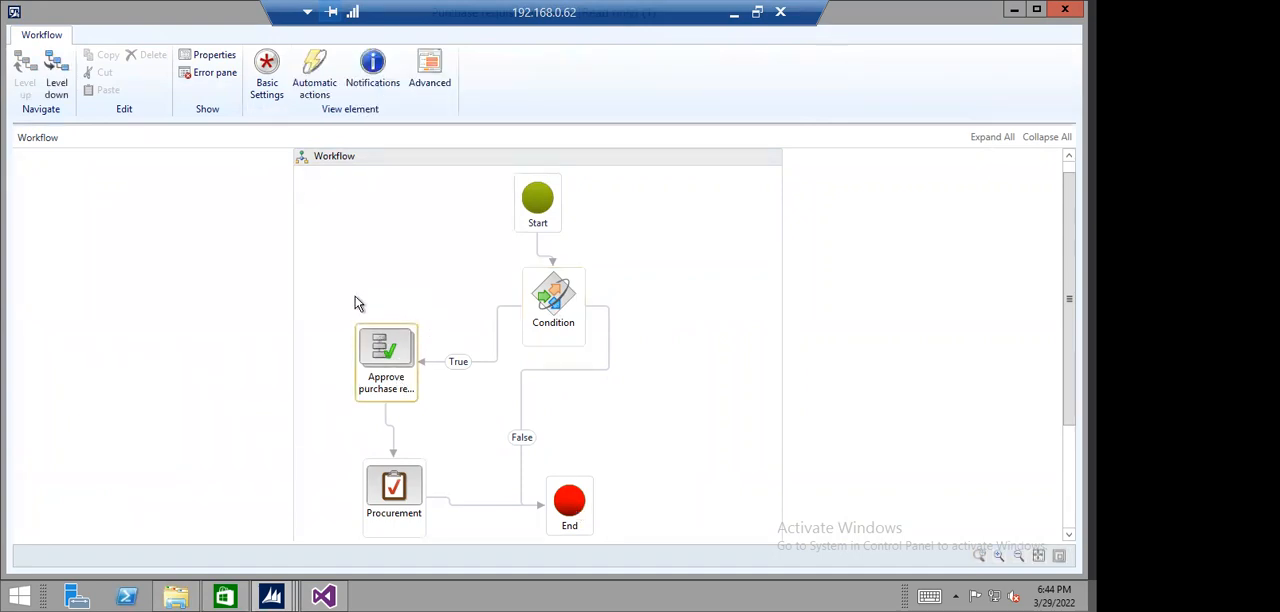
pyautogui.click(57, 75)
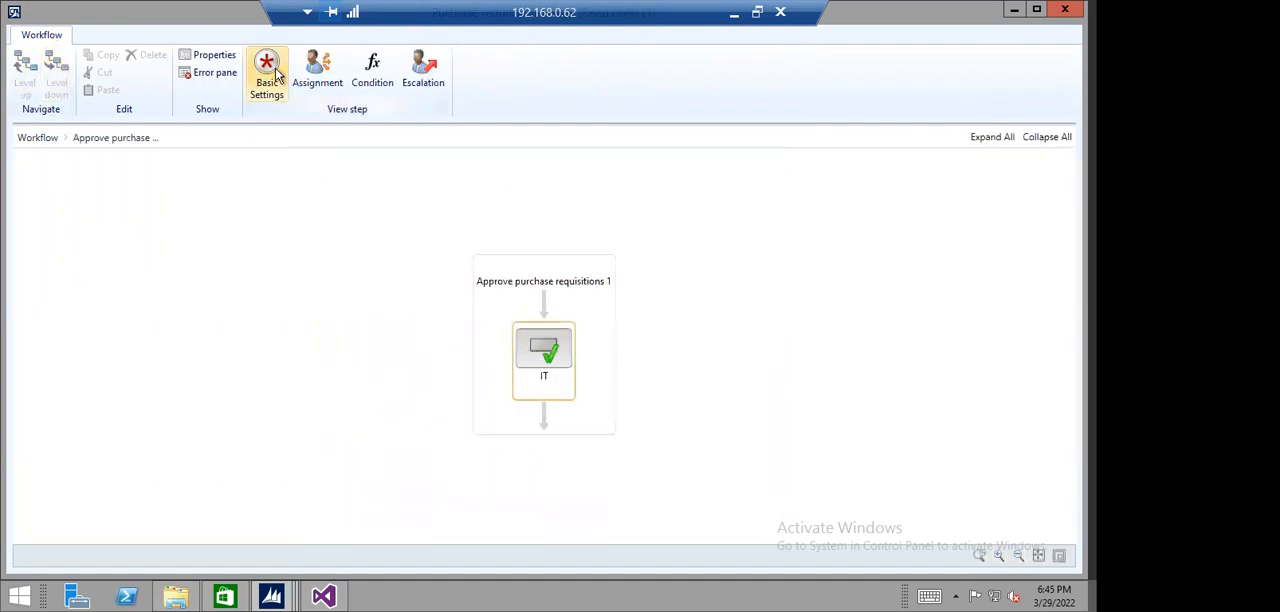
pyautogui.click(317, 68)
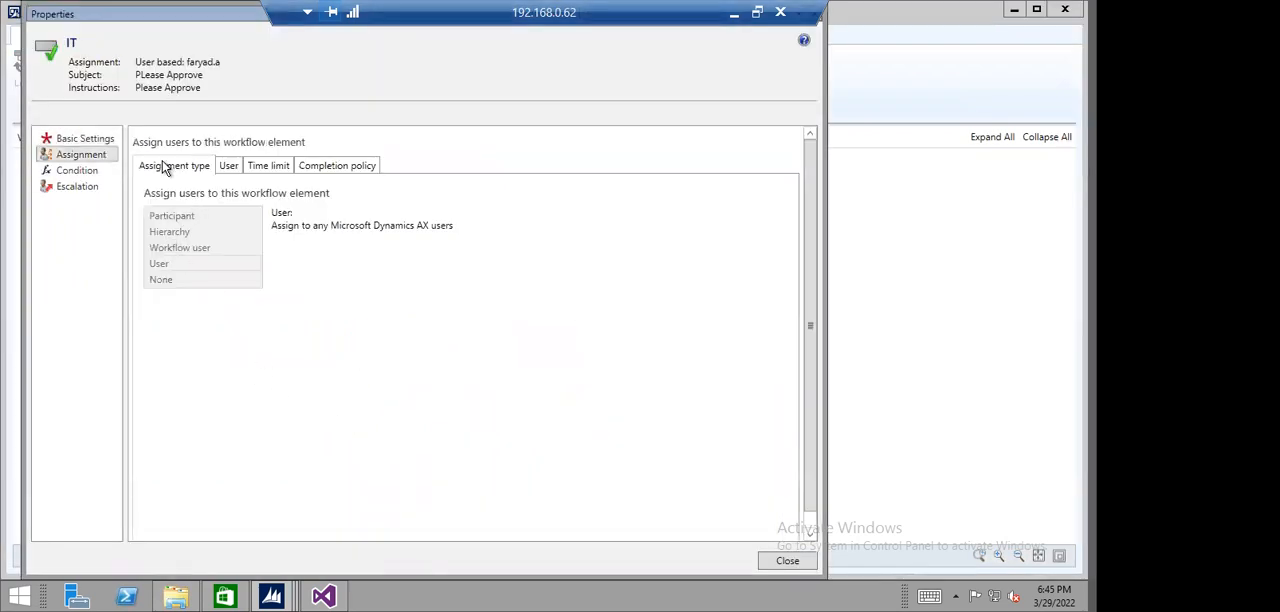
pyautogui.click(230, 166)
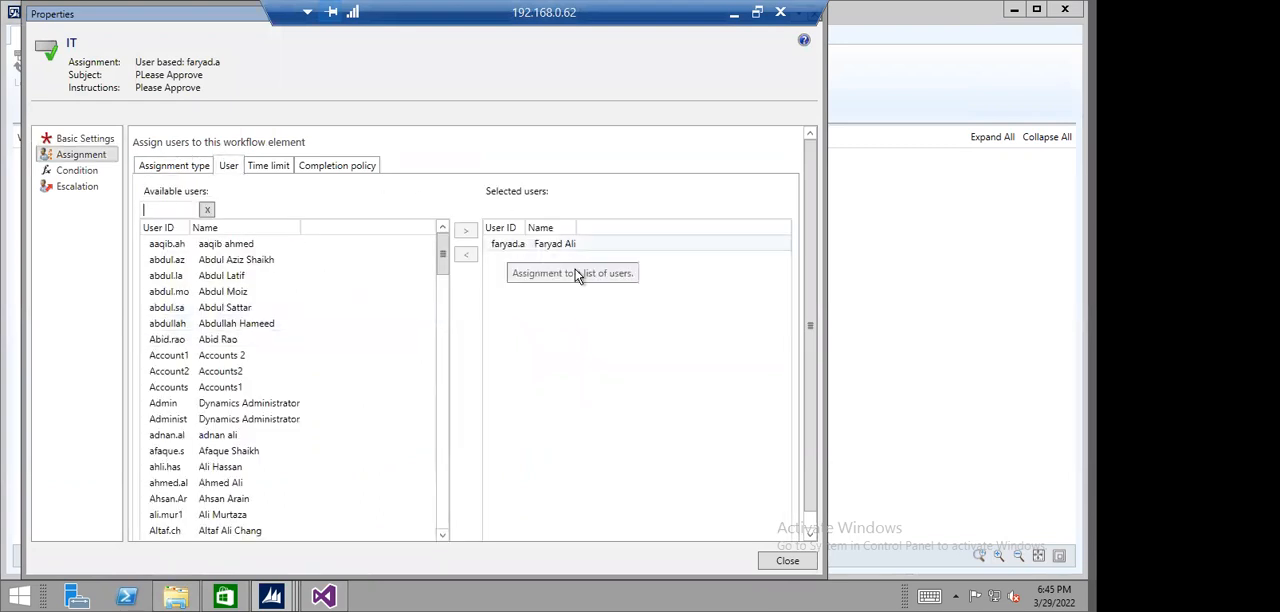
pyautogui.click(79, 175)
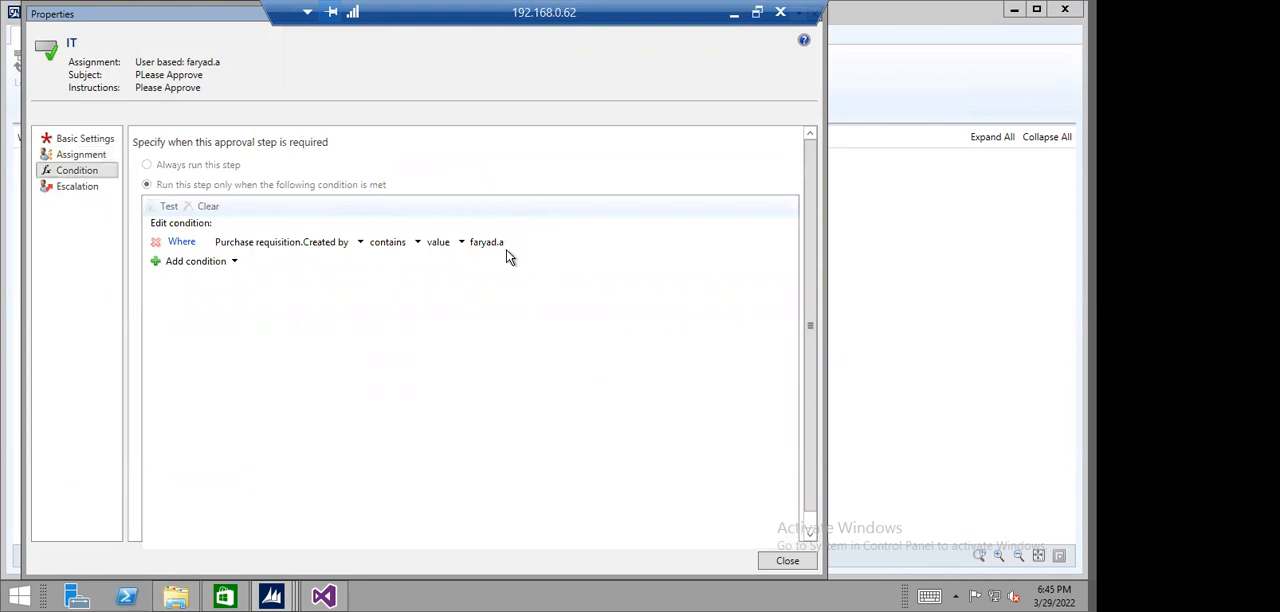
pyautogui.click(775, 559)
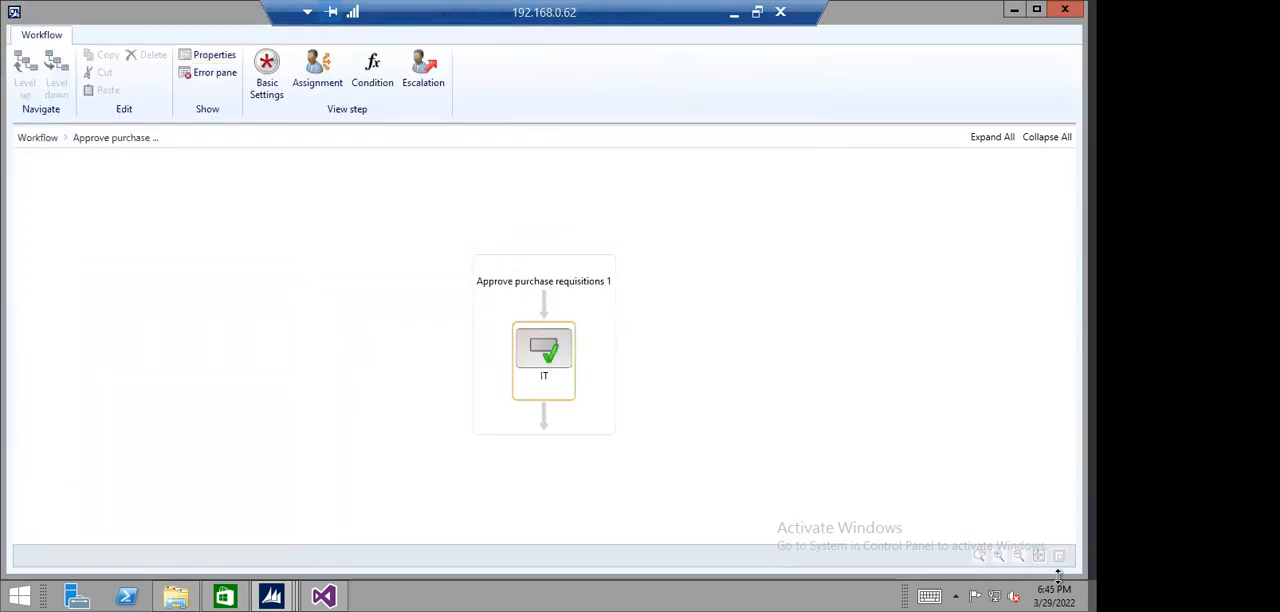
pyautogui.click(337, 319)
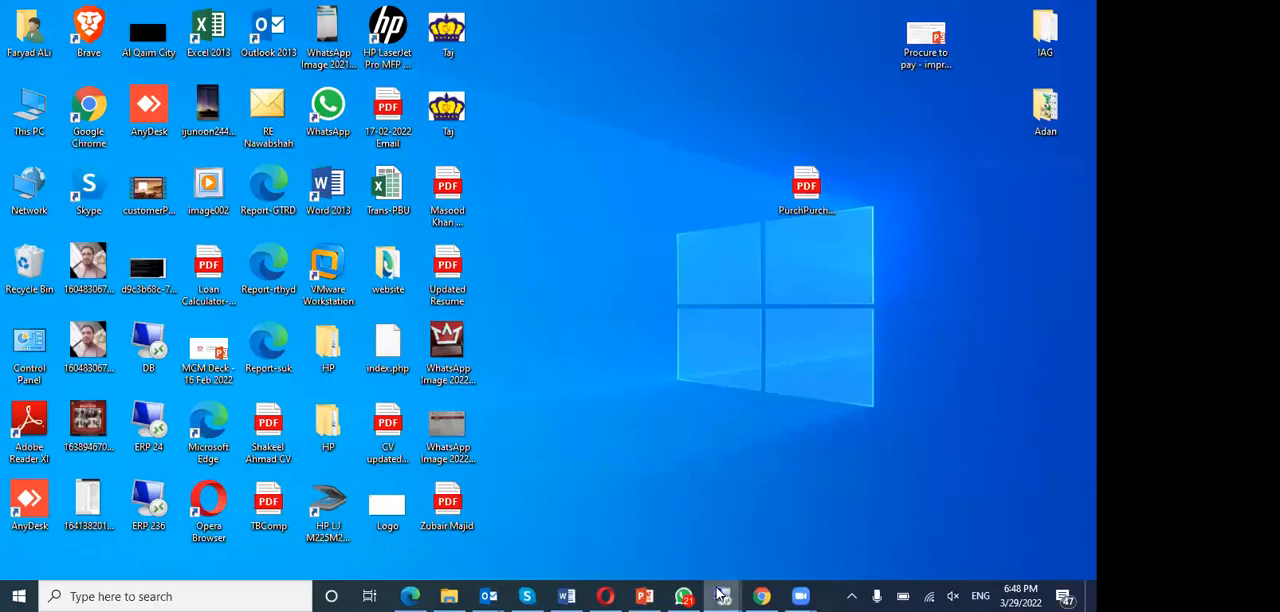
# - Switch to the ERP 24 remote session and open its procurement and sourcing workflows for company TGPL
pyautogui.moveTo(724, 594)
pyautogui.click(661, 530)
pyautogui.click(132, 32)
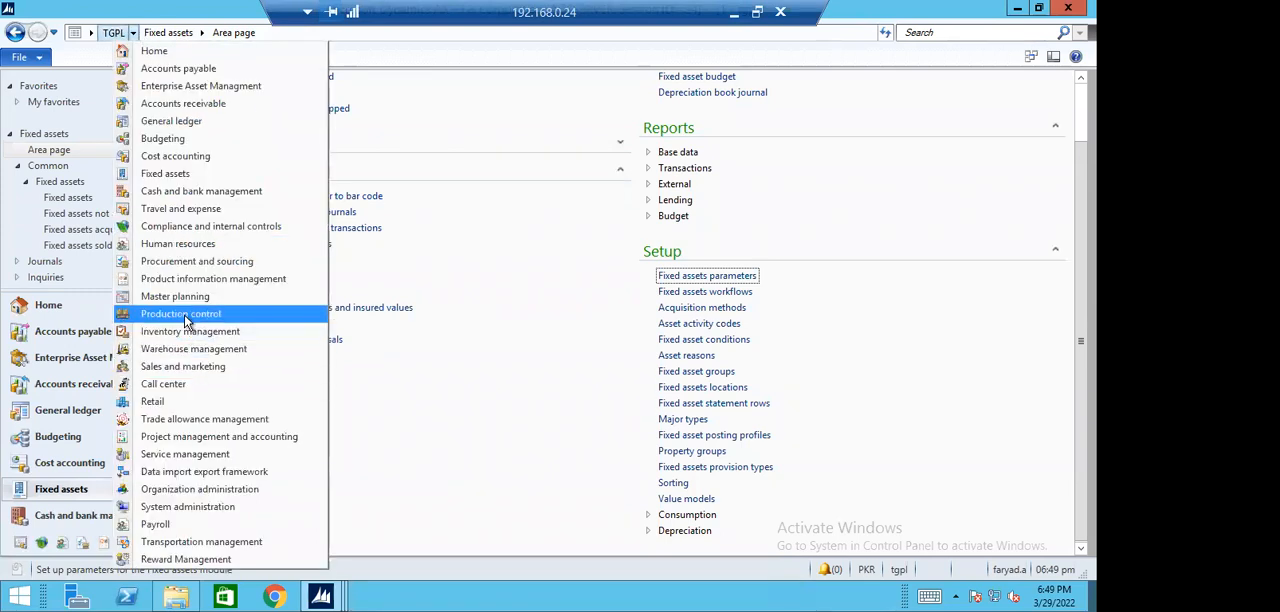
pyautogui.click(200, 261)
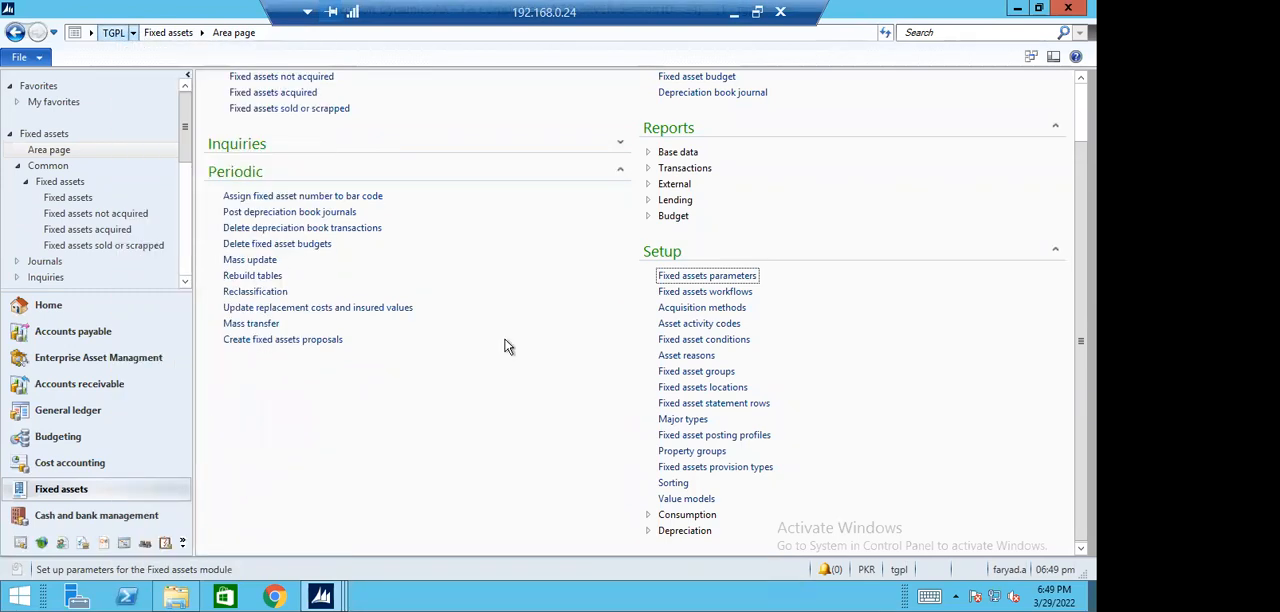
pyautogui.click(718, 361)
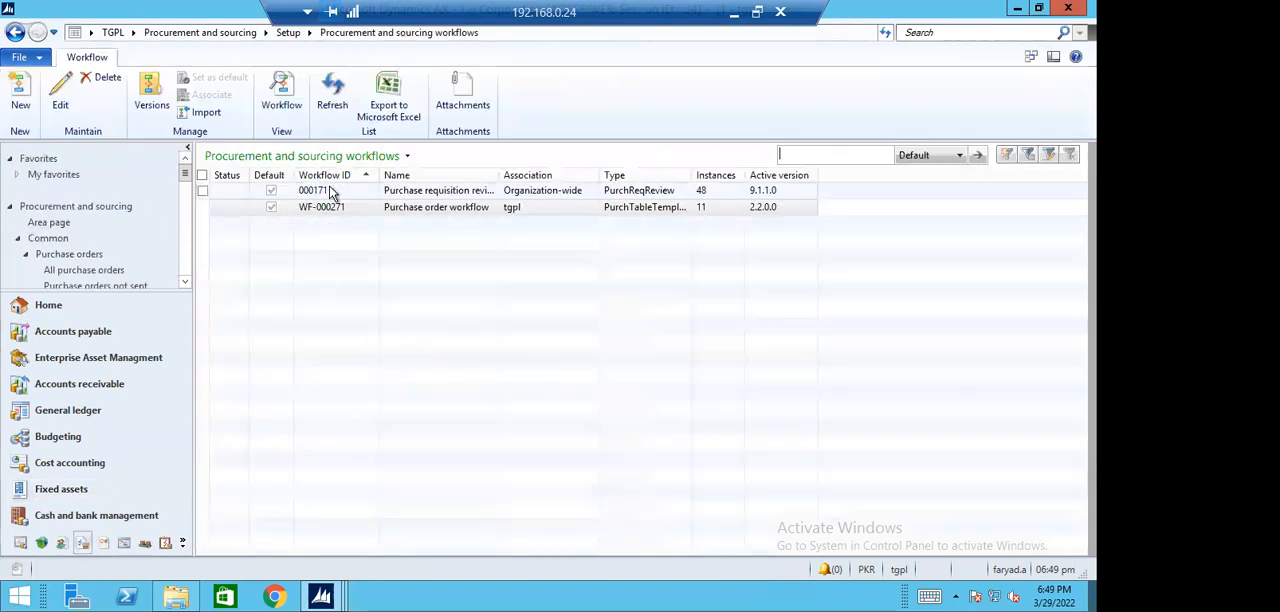
# - Open purchase requisition review workflow 000171 in the viewer and check the condition of its first conditional decision
pyautogui.click(279, 87)
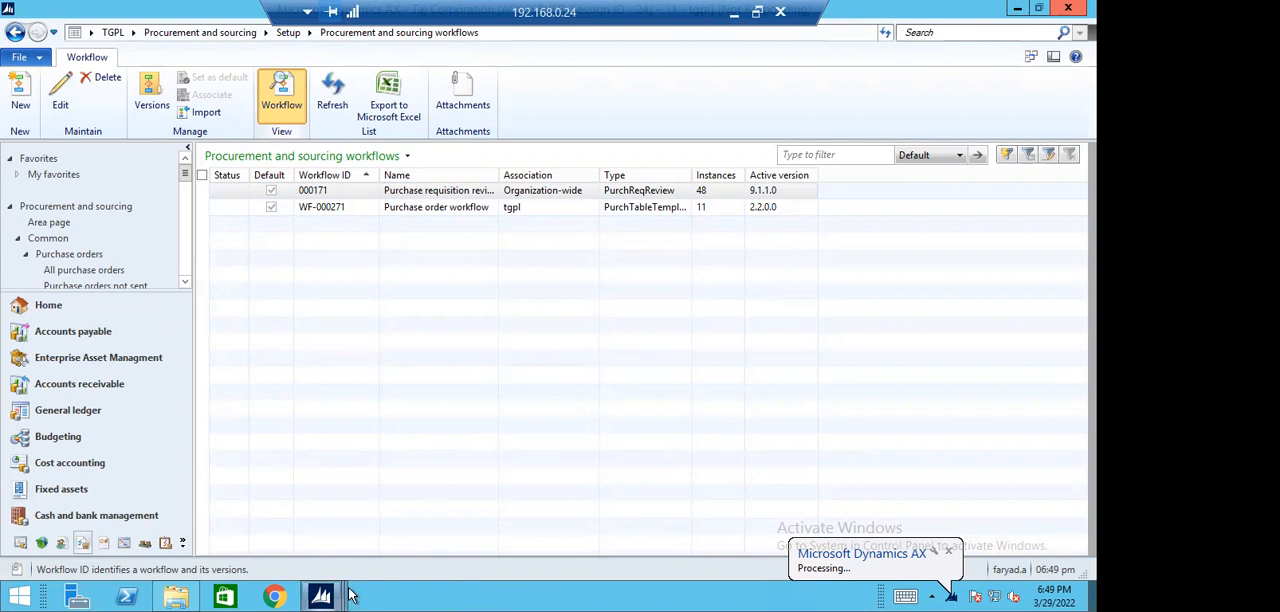
pyautogui.moveTo(338, 596)
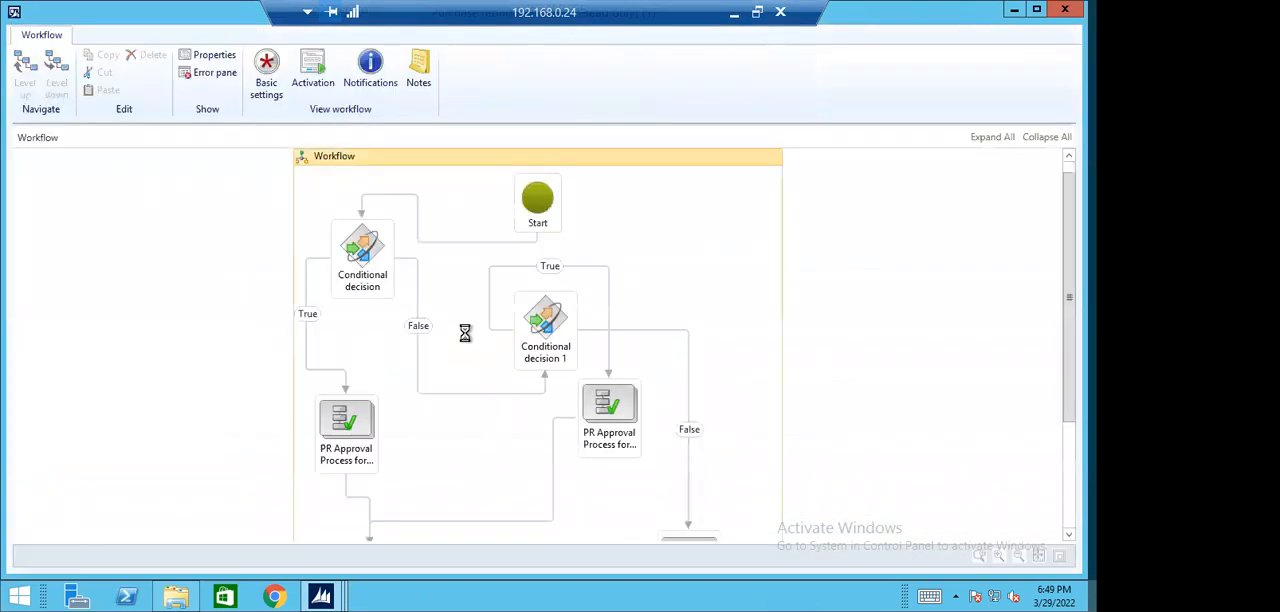
pyautogui.click(555, 335)
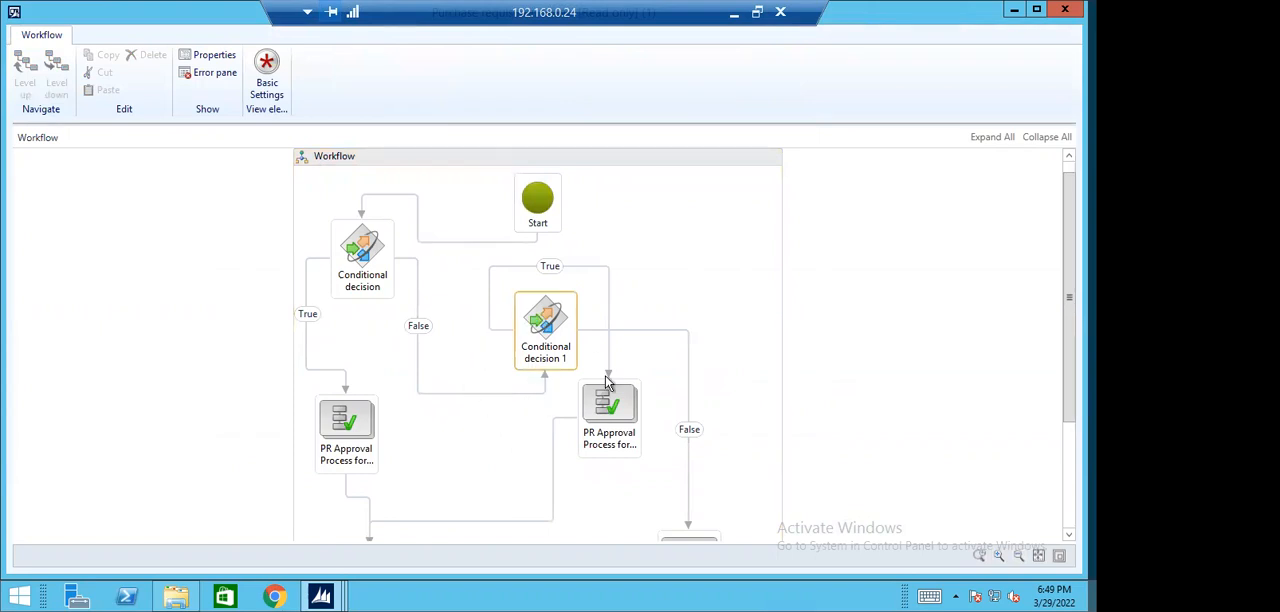
pyautogui.click(378, 262)
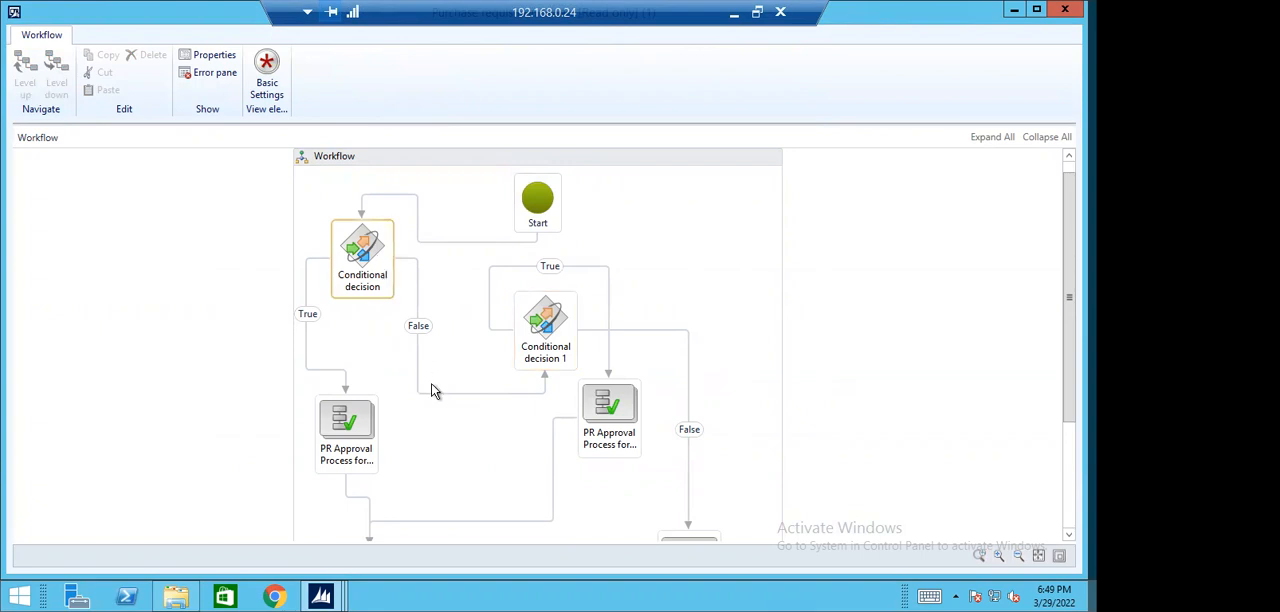
pyautogui.click(266, 80)
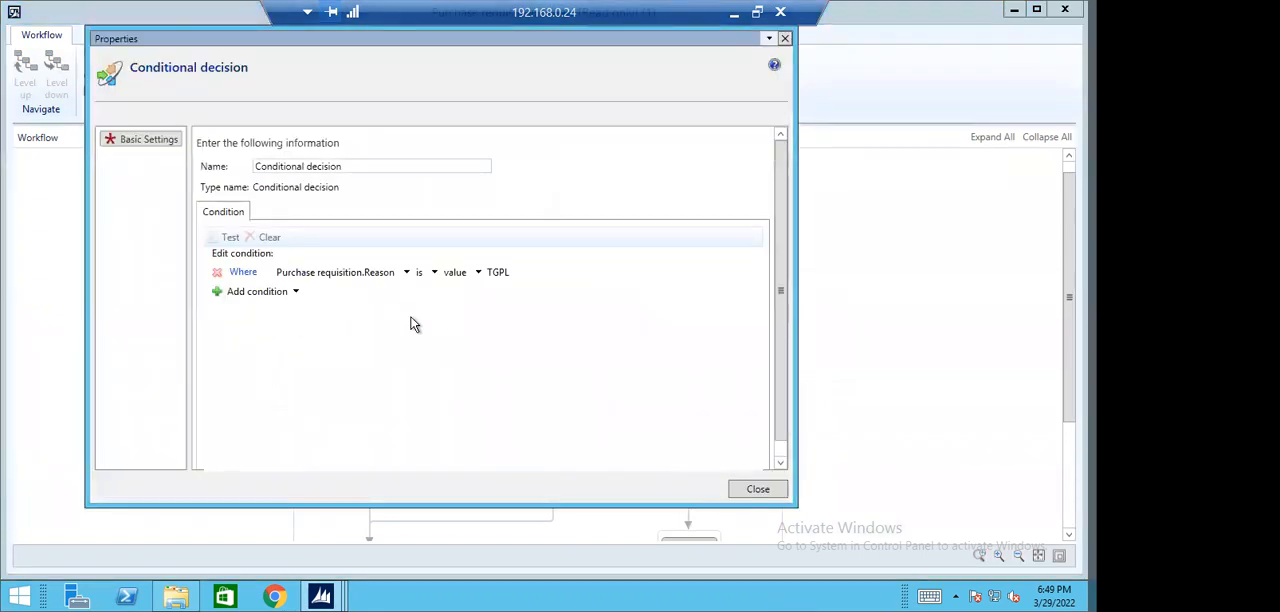
pyautogui.click(757, 489)
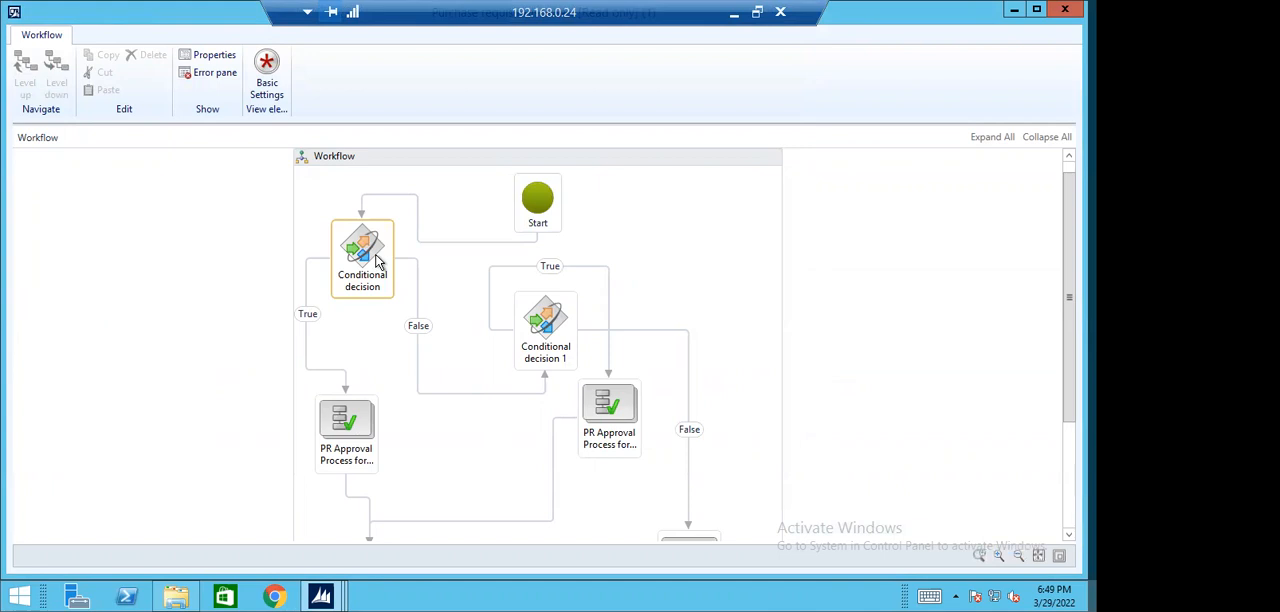
# - Check the condition set in the basic settings of Conditional decision 1
pyautogui.click(545, 322)
pyautogui.click(266, 78)
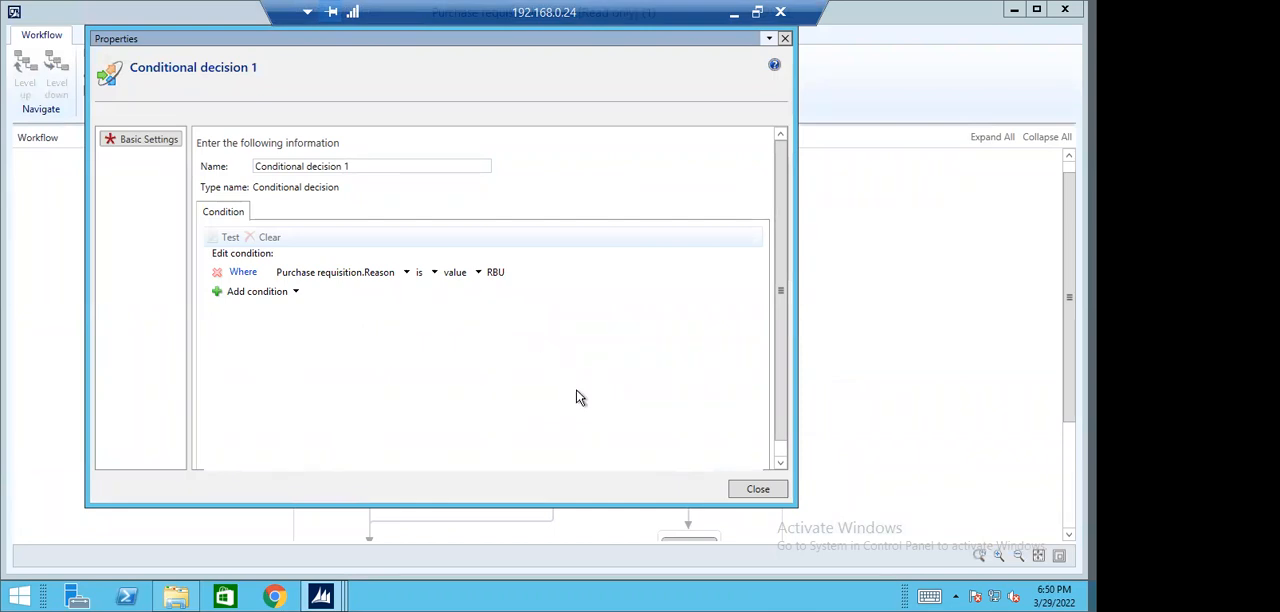
pyautogui.click(752, 489)
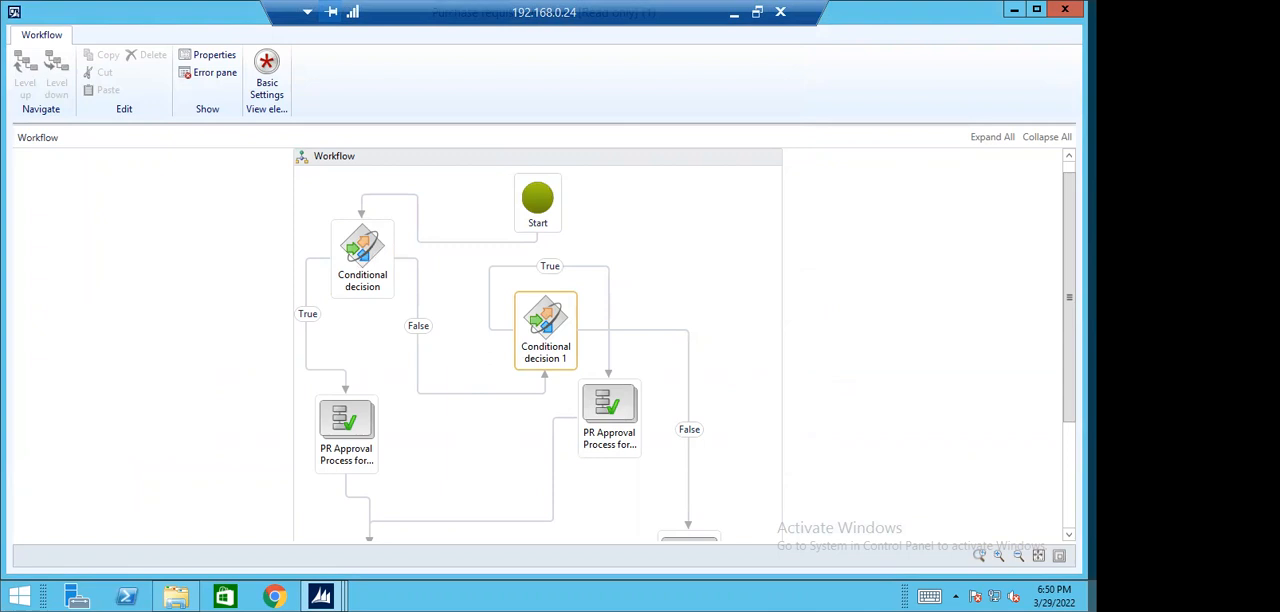
# - Open the approval process on the first conditional decision's True branch to show its individual steps
pyautogui.moveTo(1069, 297); pyautogui.dragTo(1069, 342)
pyautogui.click(376, 214)
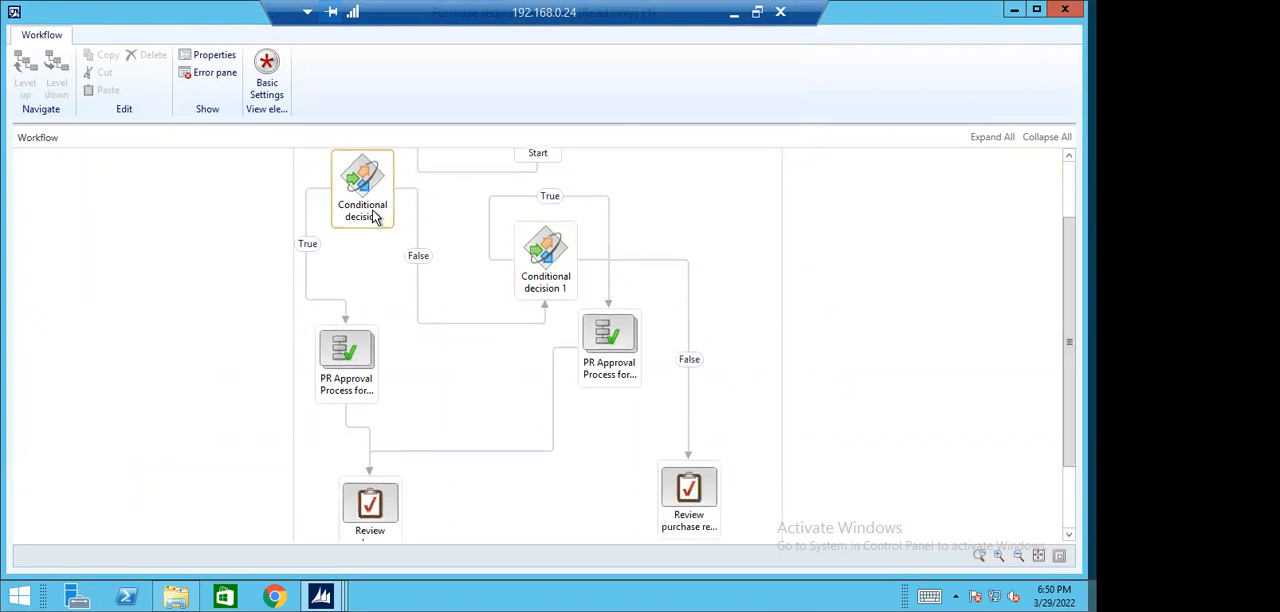
pyautogui.click(343, 352)
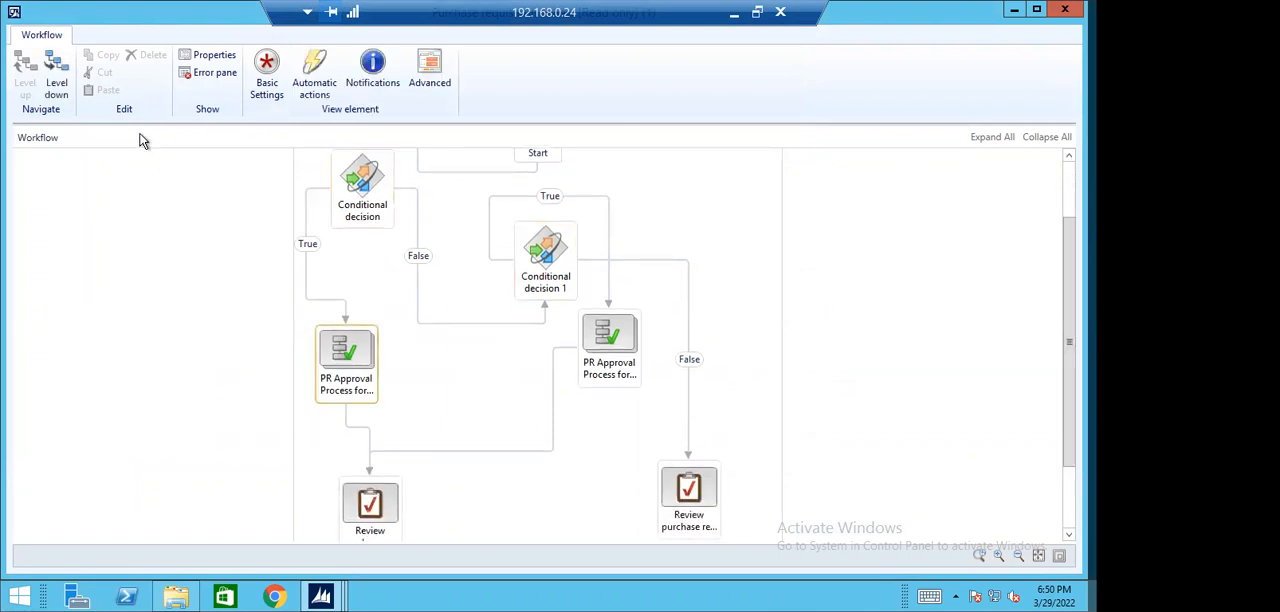
pyautogui.click(57, 80)
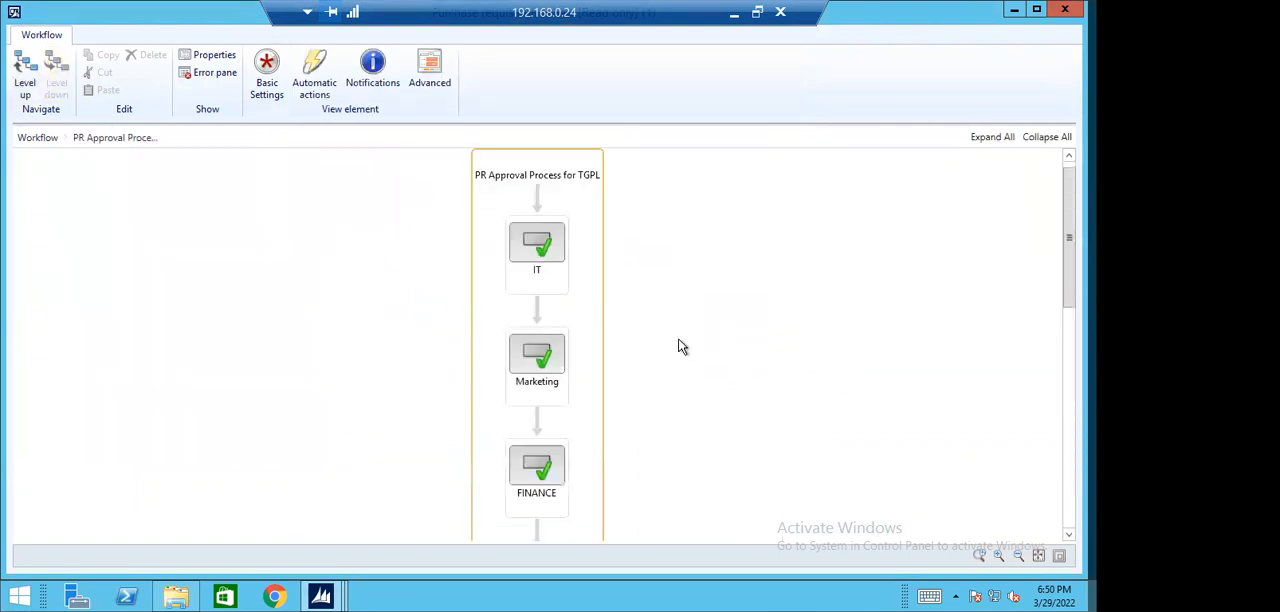
# - Walk through the approval steps of the PR Approval Process for TGPL in order, from IT down to GCEO
pyautogui.click(551, 249)
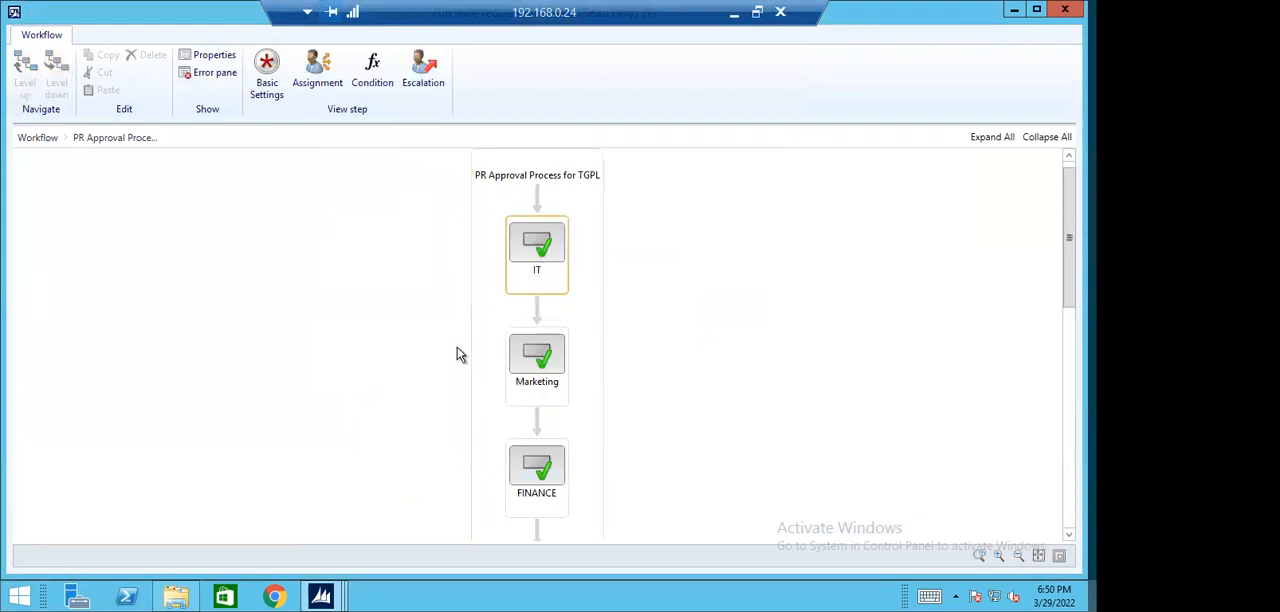
pyautogui.click(540, 370)
pyautogui.press('Down')
pyautogui.press('Down')
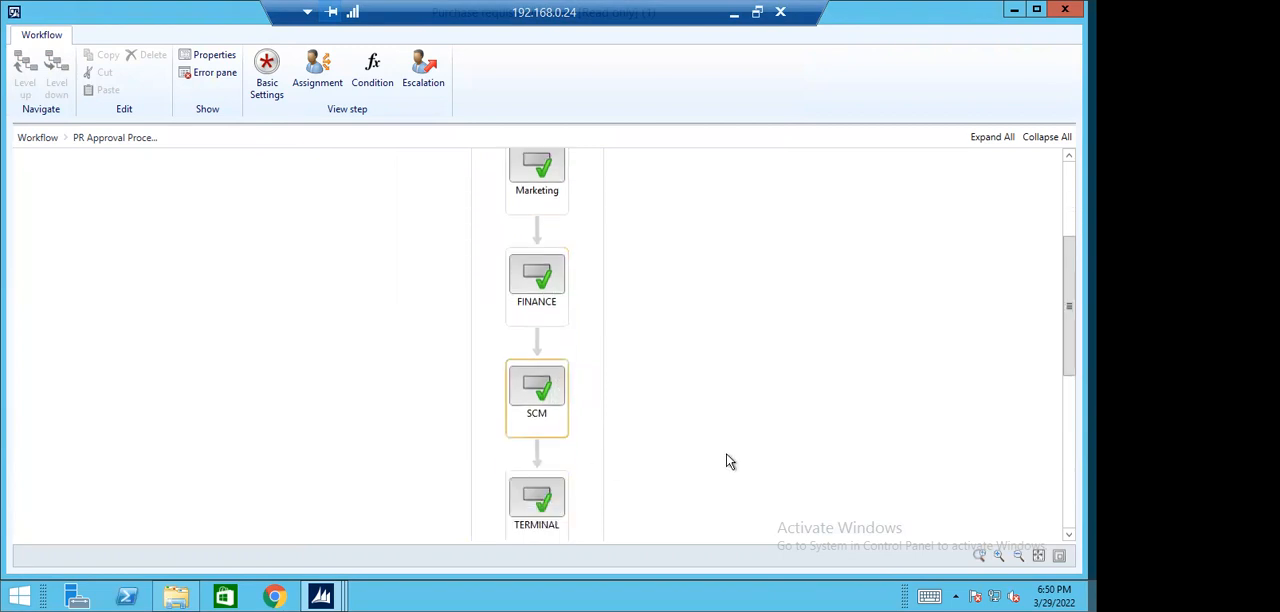
pyautogui.press('Down')
pyautogui.click(540, 523)
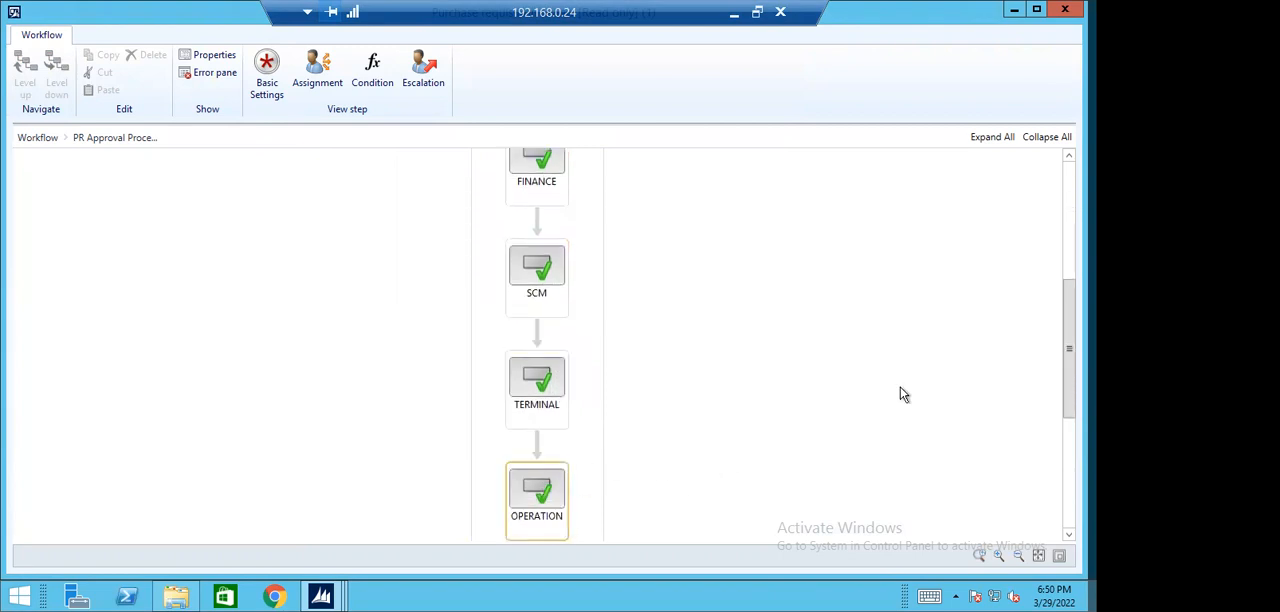
pyautogui.click(565, 424)
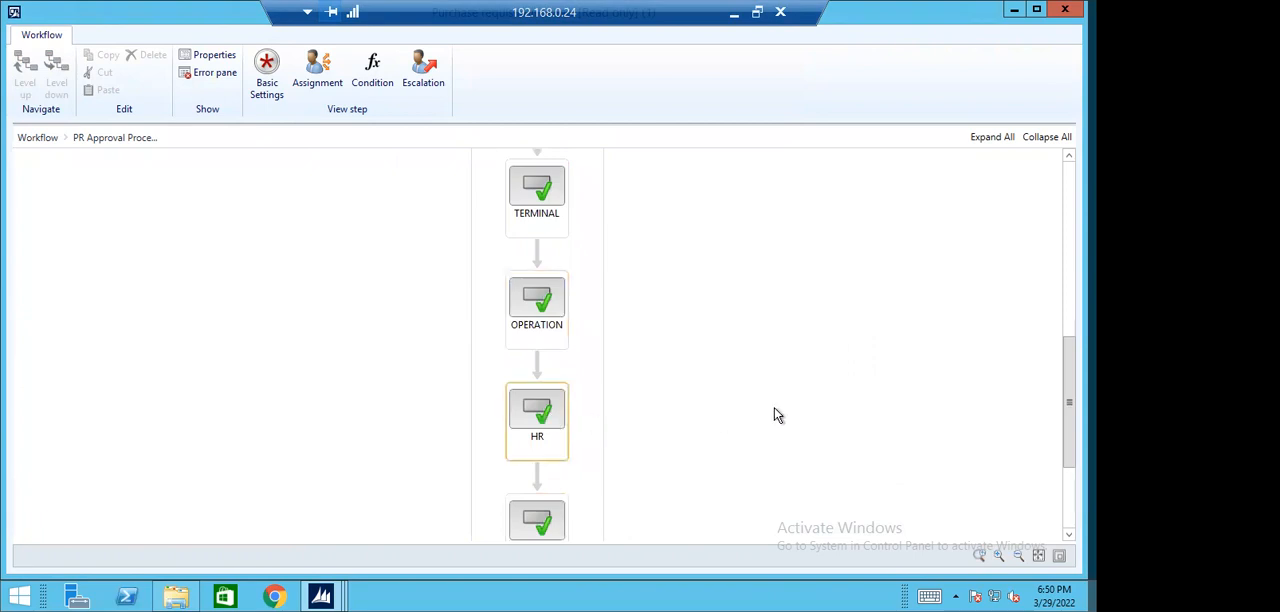
pyautogui.click(558, 452)
pyautogui.click(535, 445)
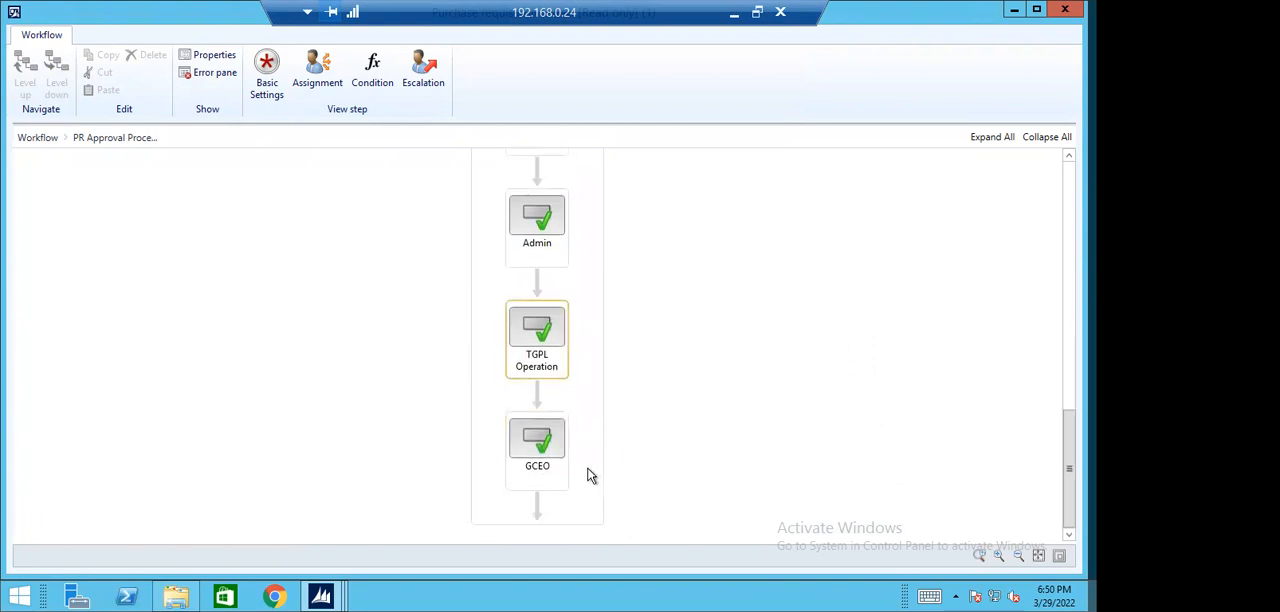
pyautogui.click(533, 440)
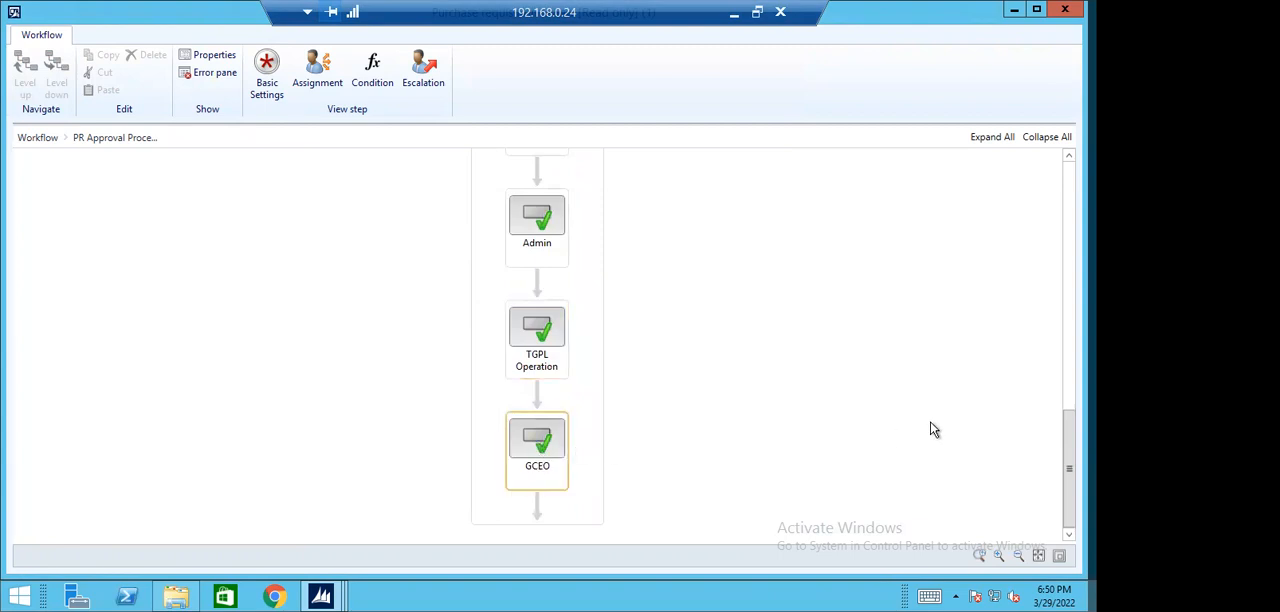
# - Check the condition that determines when the Marketing approval step of the PR Approval Process for TGPL runs
pyautogui.scroll(5, 810, 426)
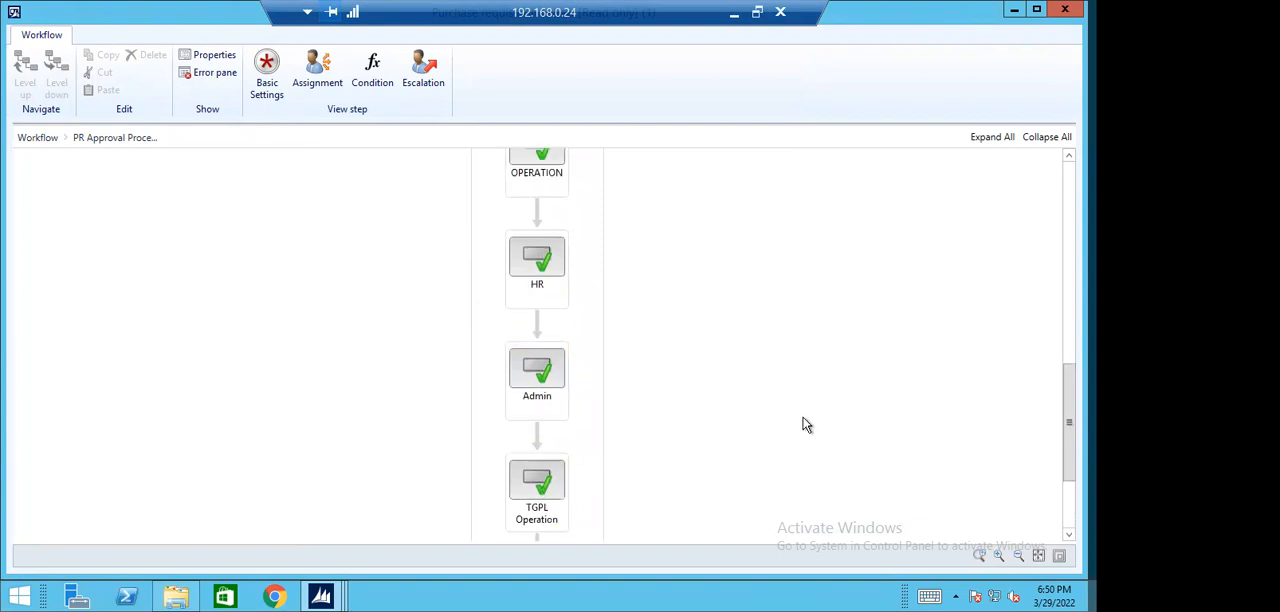
pyautogui.scroll(5, 600, 375)
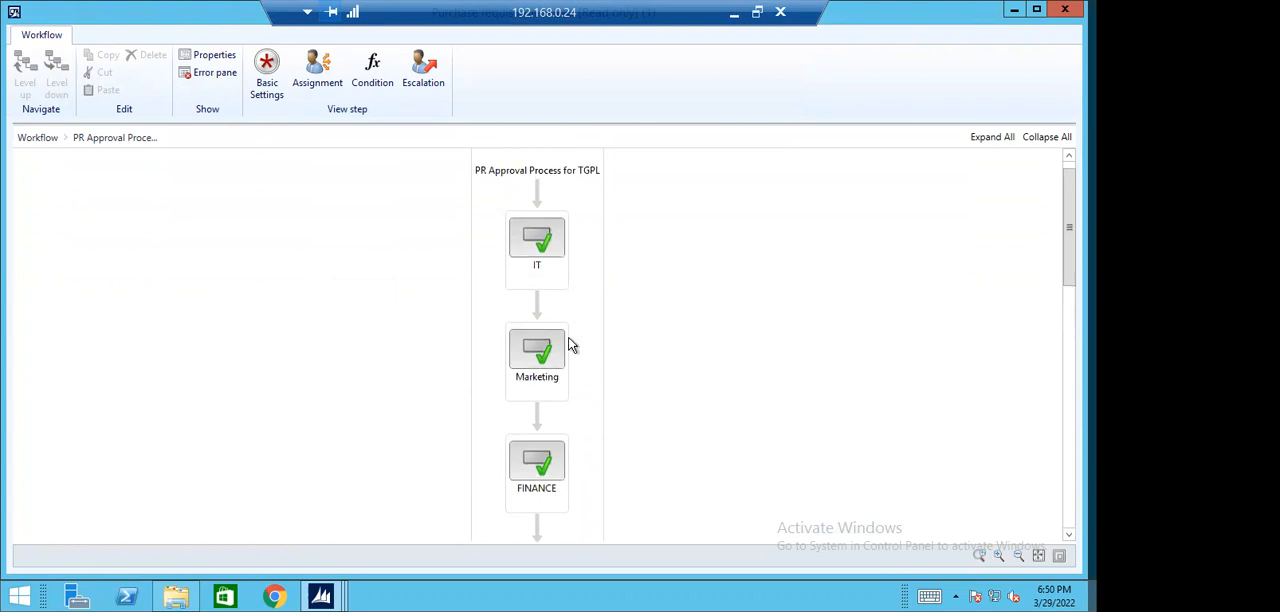
pyautogui.click(535, 382)
pyautogui.click(379, 68)
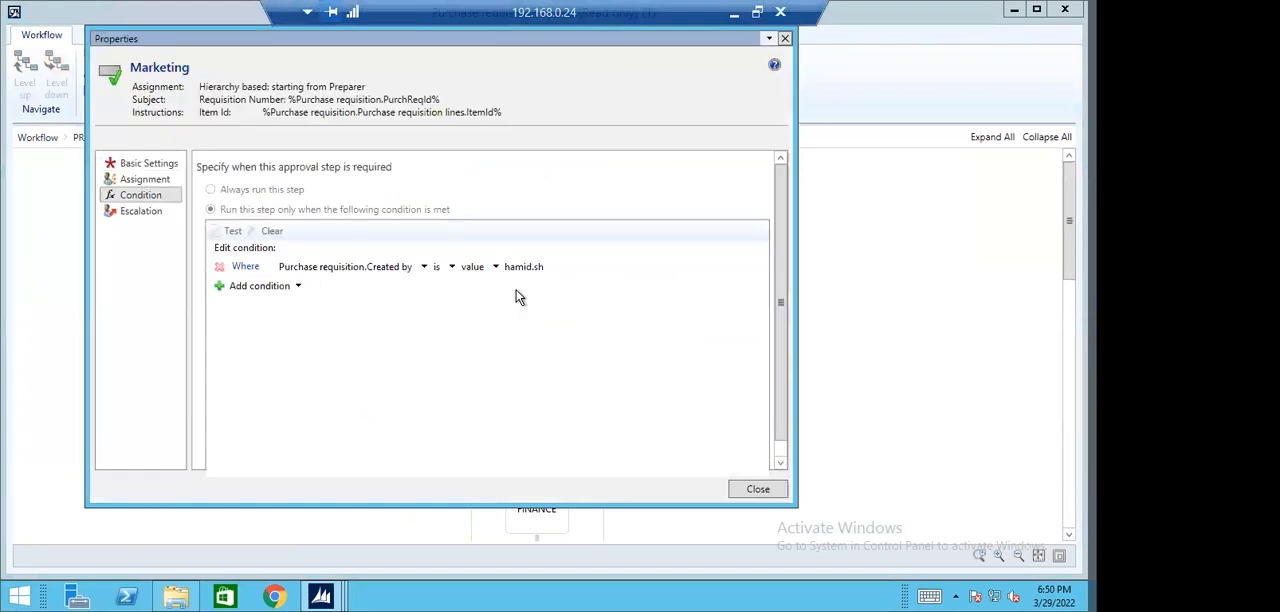
pyautogui.click(757, 488)
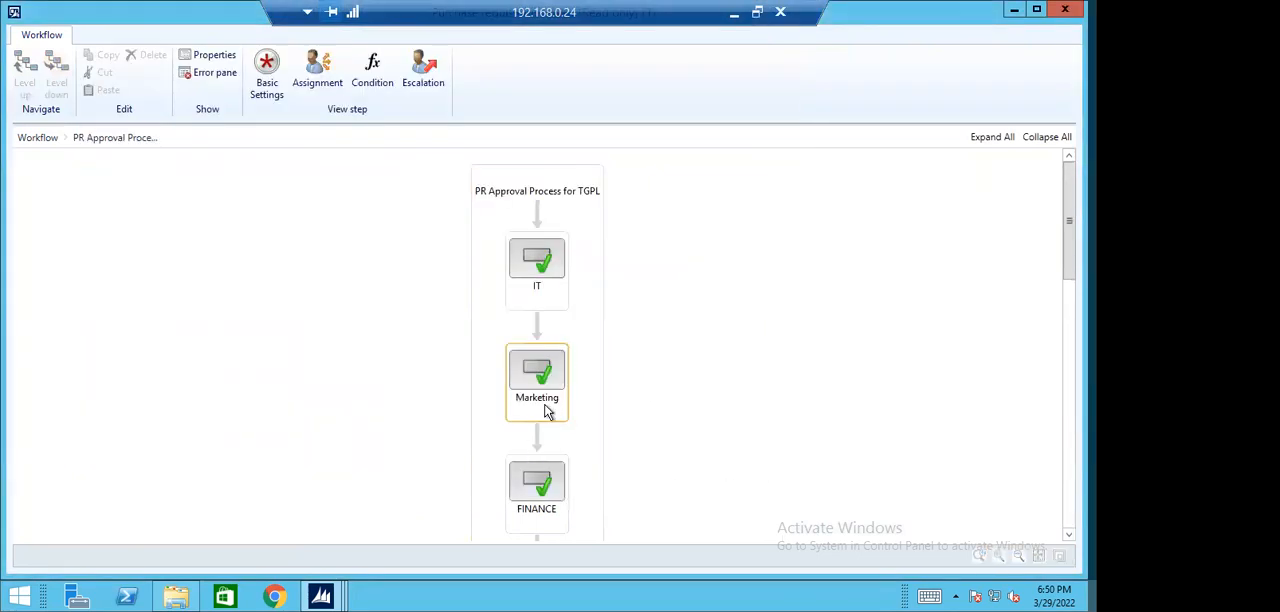
# - Check the condition set on the FINANCE approval step
pyautogui.click(546, 487)
pyautogui.click(372, 72)
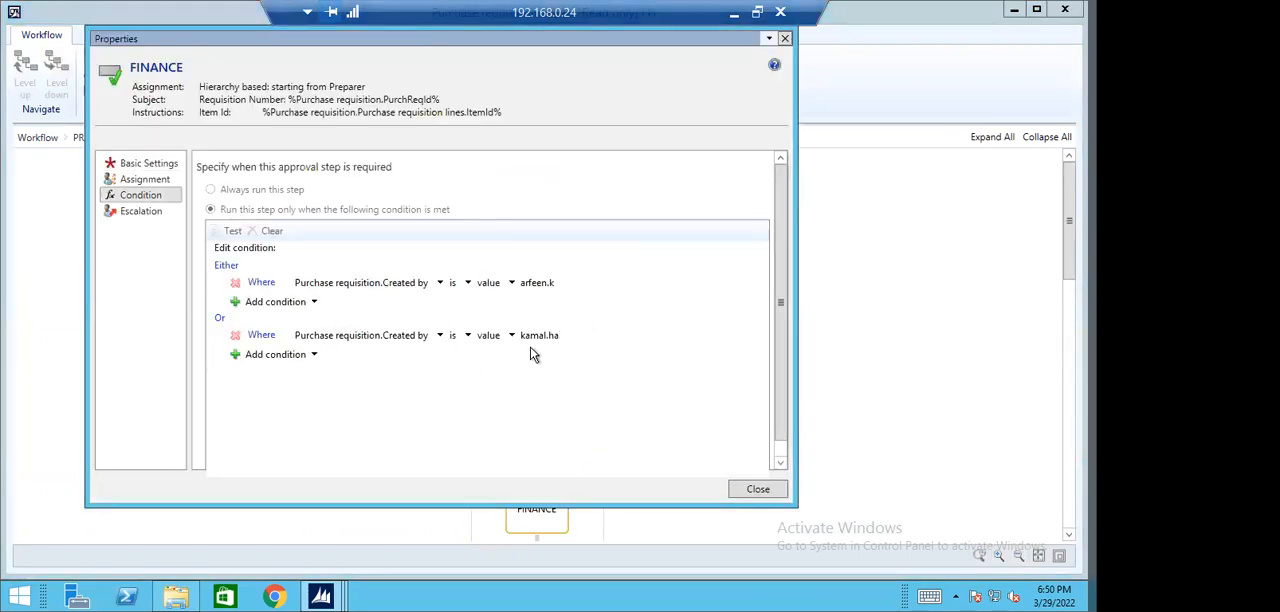
pyautogui.click(751, 487)
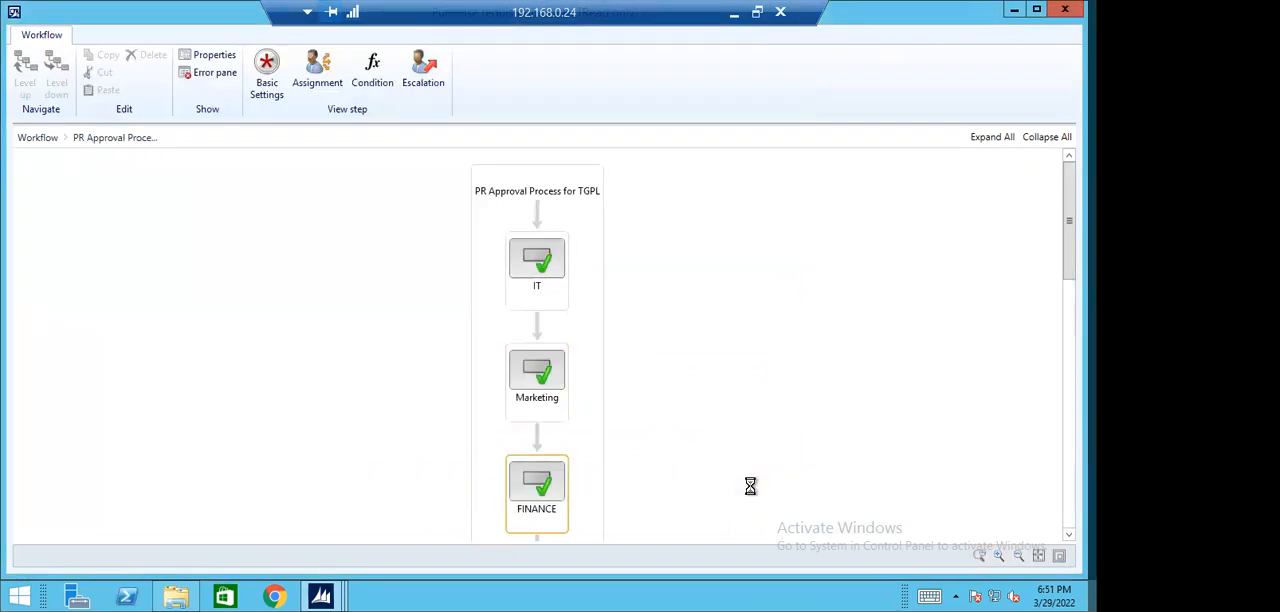
# - Check the condition set on the IT approval step
pyautogui.scroll(-1, 684, 403)
pyautogui.click(559, 226)
pyautogui.click(372, 72)
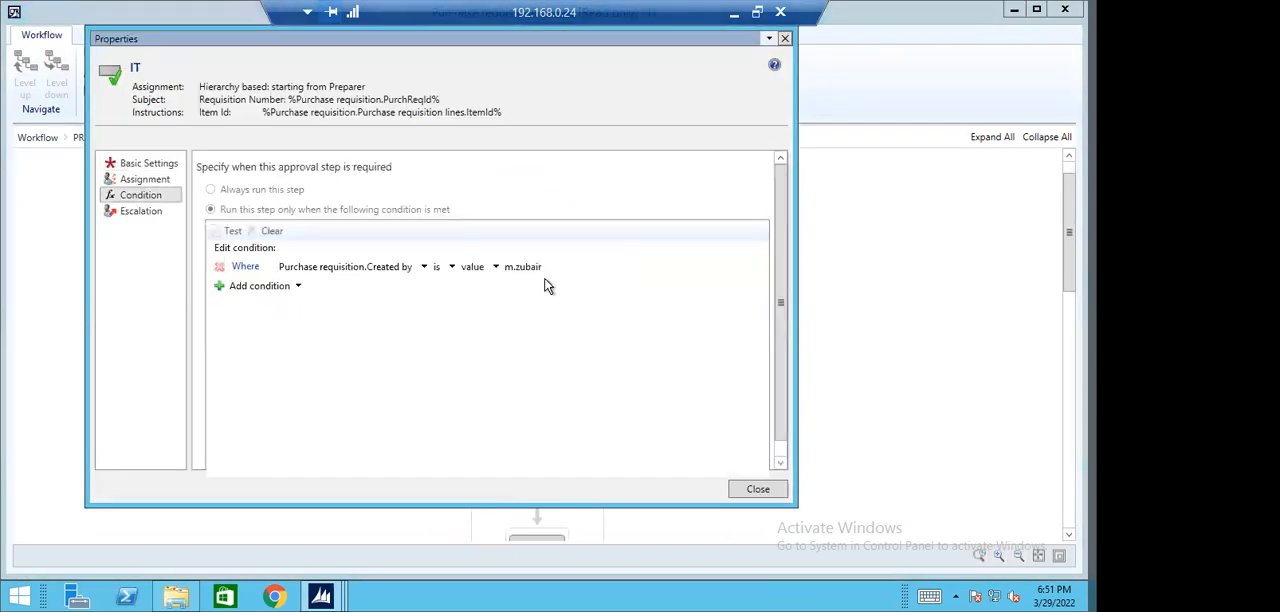
pyautogui.click(762, 490)
# - Check the assignment type used to assign users to the IT approval step
pyautogui.scroll(-2, 668, 364)
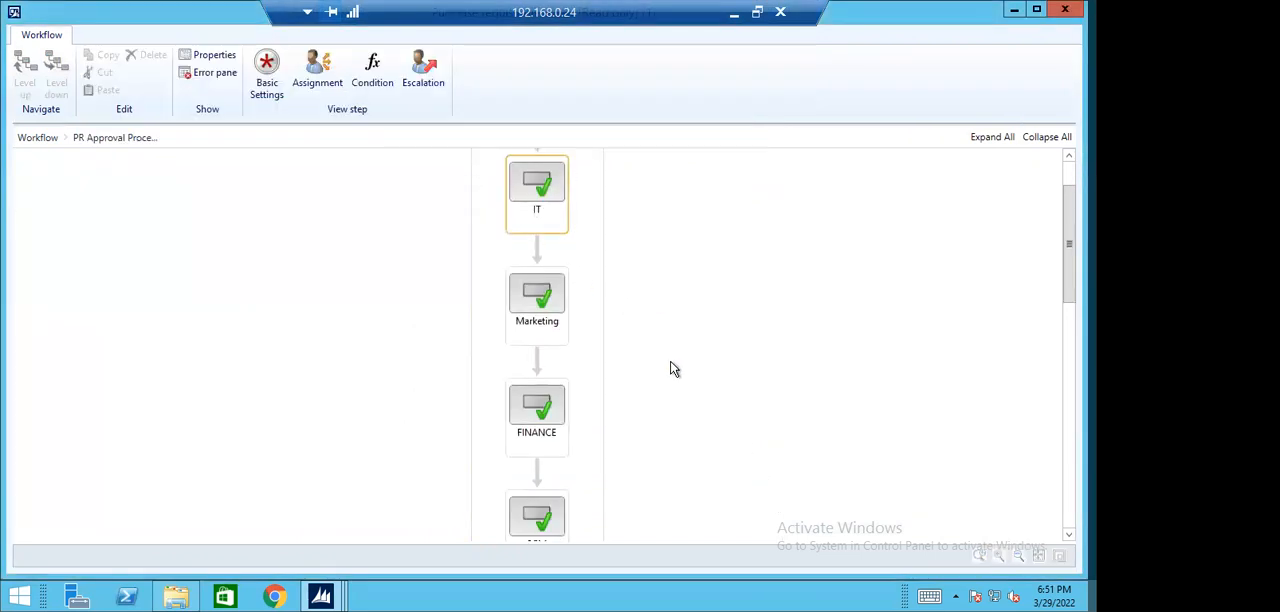
pyautogui.scroll(2, 672, 370)
pyautogui.click(317, 72)
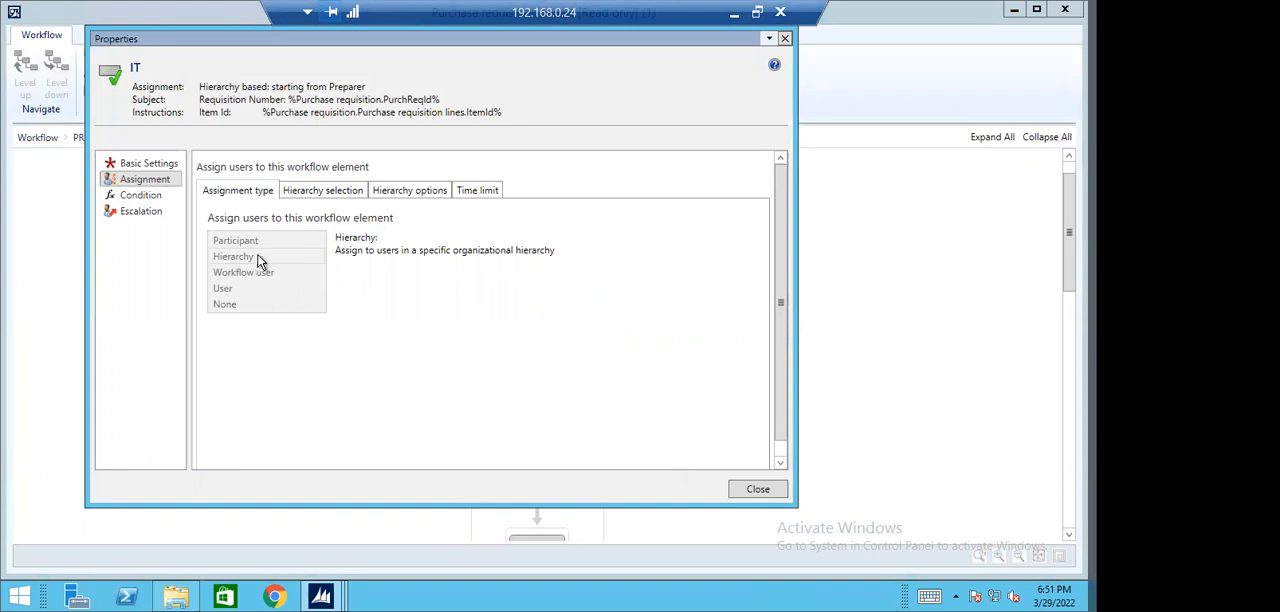
pyautogui.click(762, 490)
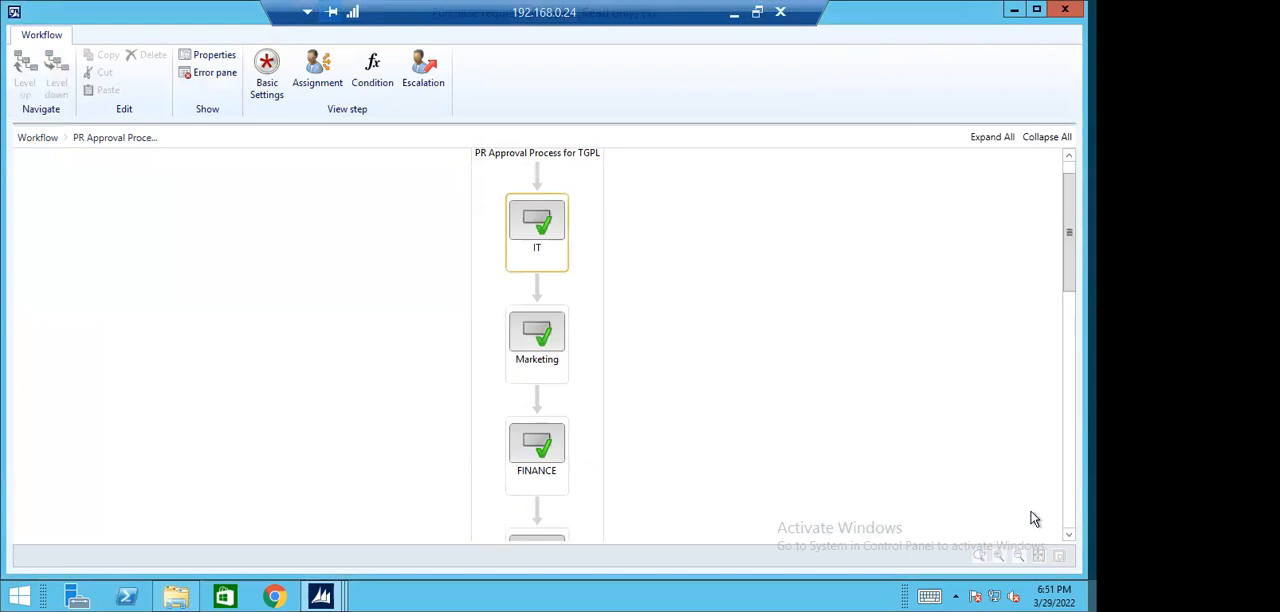
# - Close the workflow viewer and refresh the list of procurement and sourcing workflows
pyautogui.click(1065, 9)
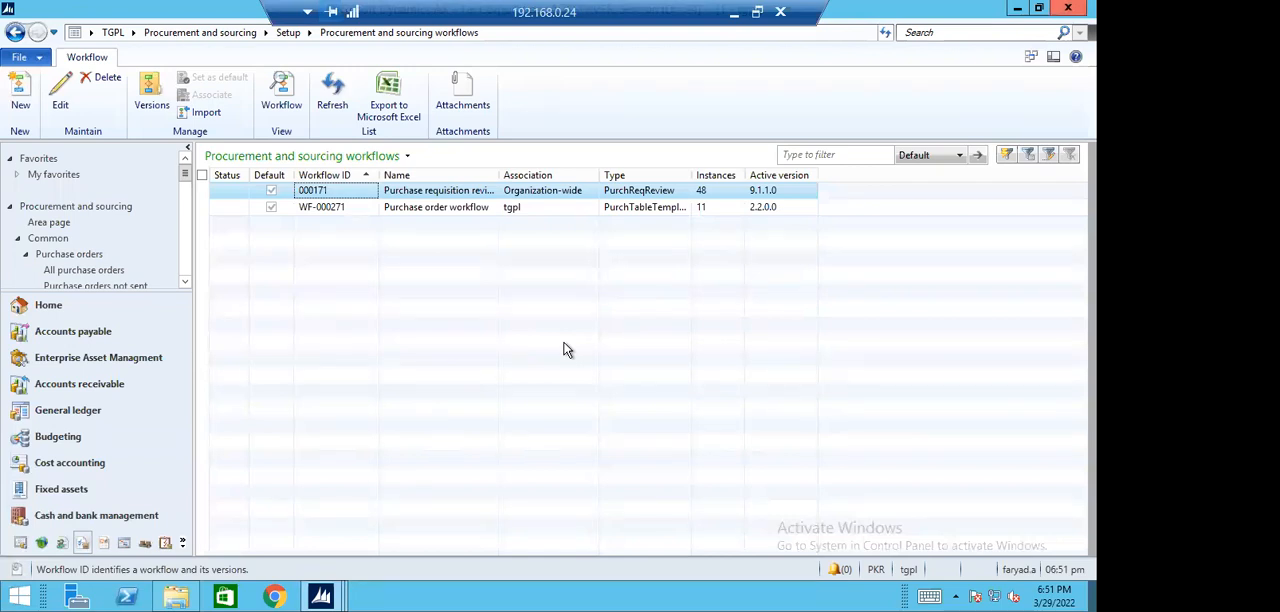
pyautogui.click(333, 95)
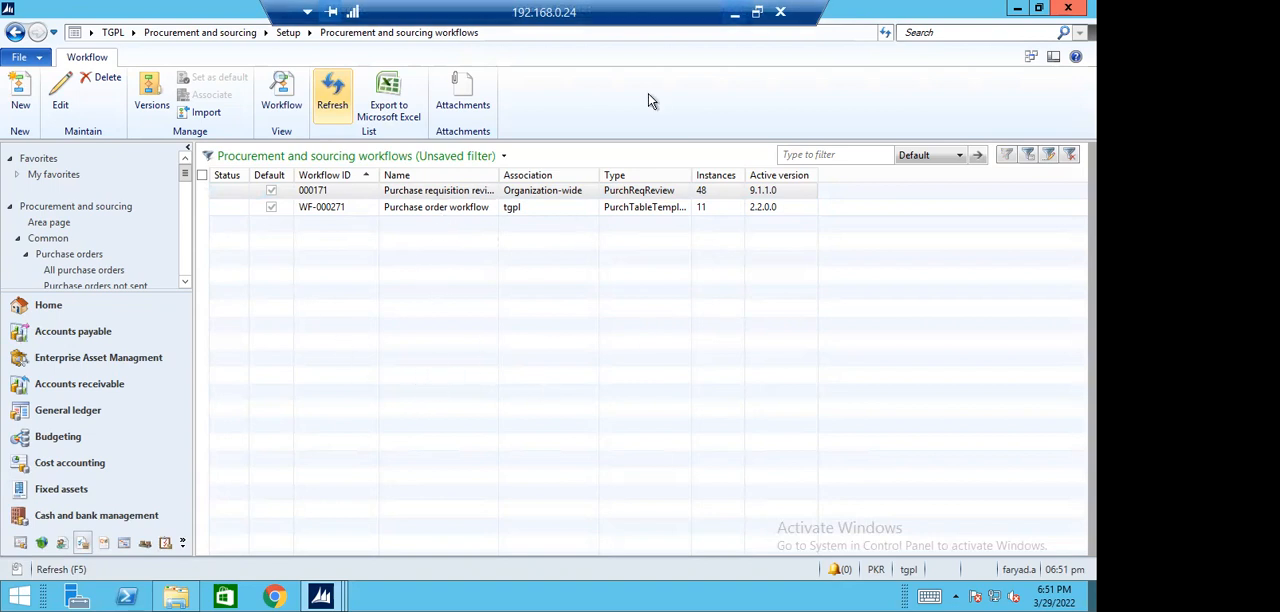
# - Switch to the 192.168.0.62 remote session and replace its open workflow view with the Procurement and sourcing area page
pyautogui.press('super+d')
pyautogui.click(723, 597)
pyautogui.click(922, 547)
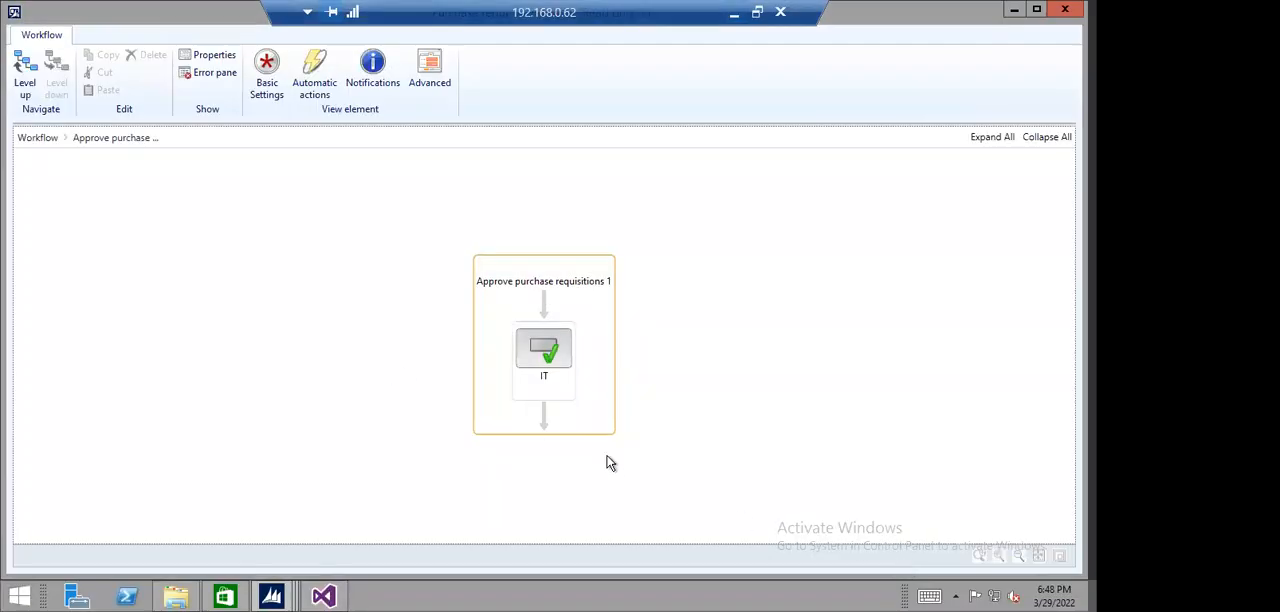
pyautogui.click(1065, 9)
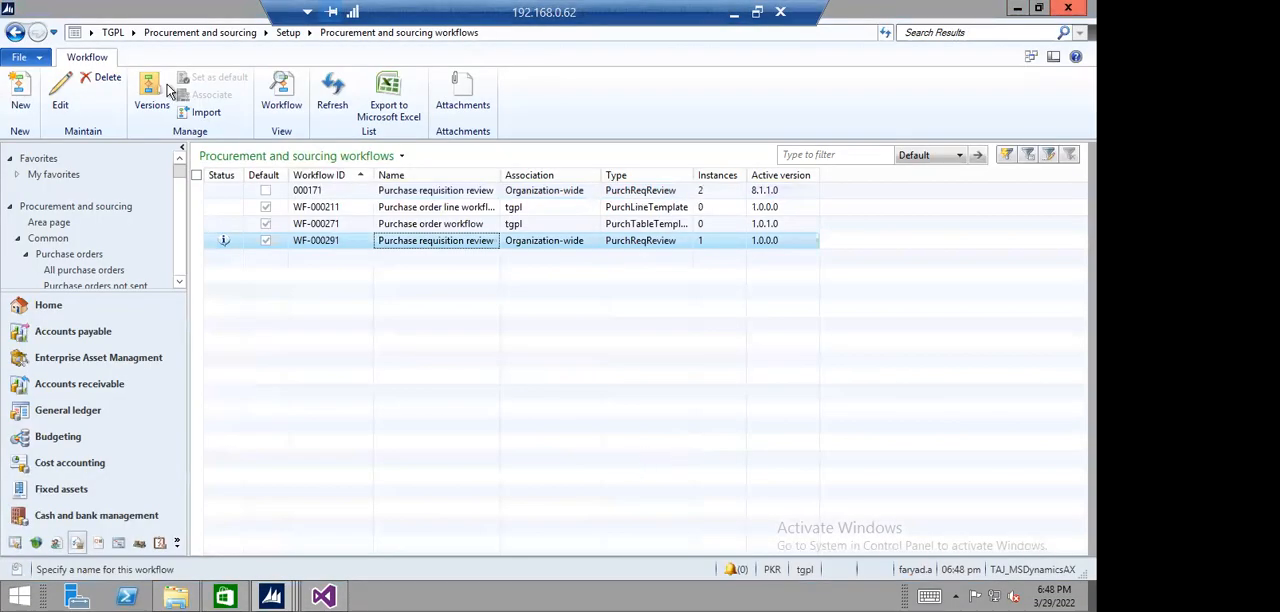
pyautogui.click(195, 33)
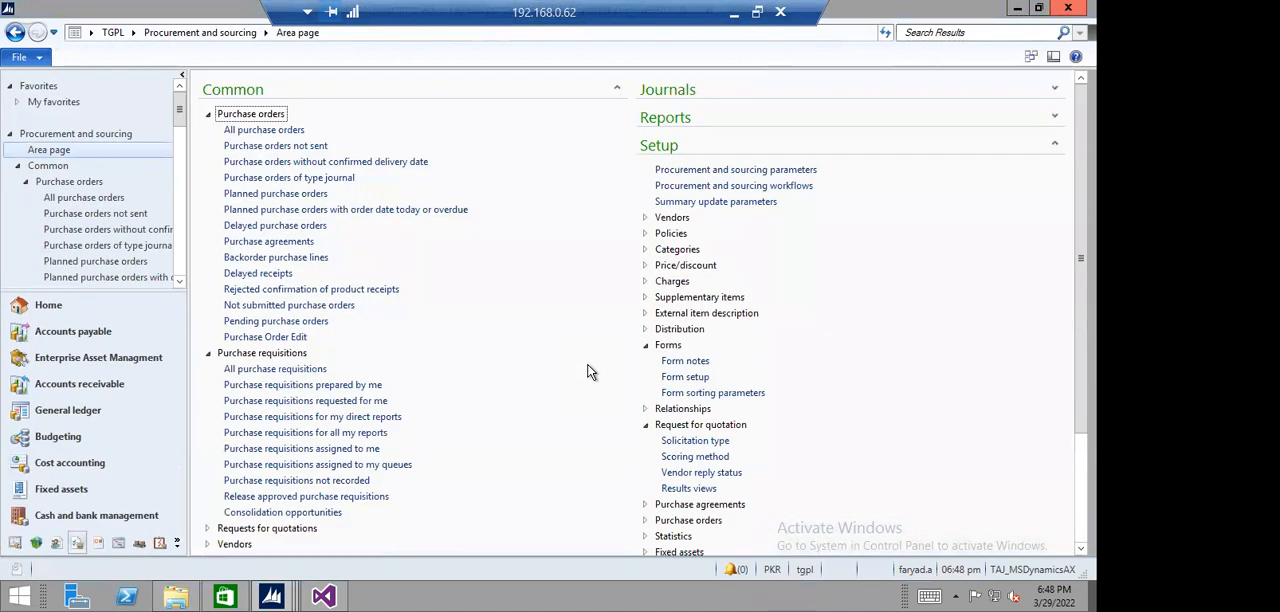
# - Expand the Journals section and collapse the Setup section and the Purchase requisitions group on the area page
pyautogui.click(1055, 89)
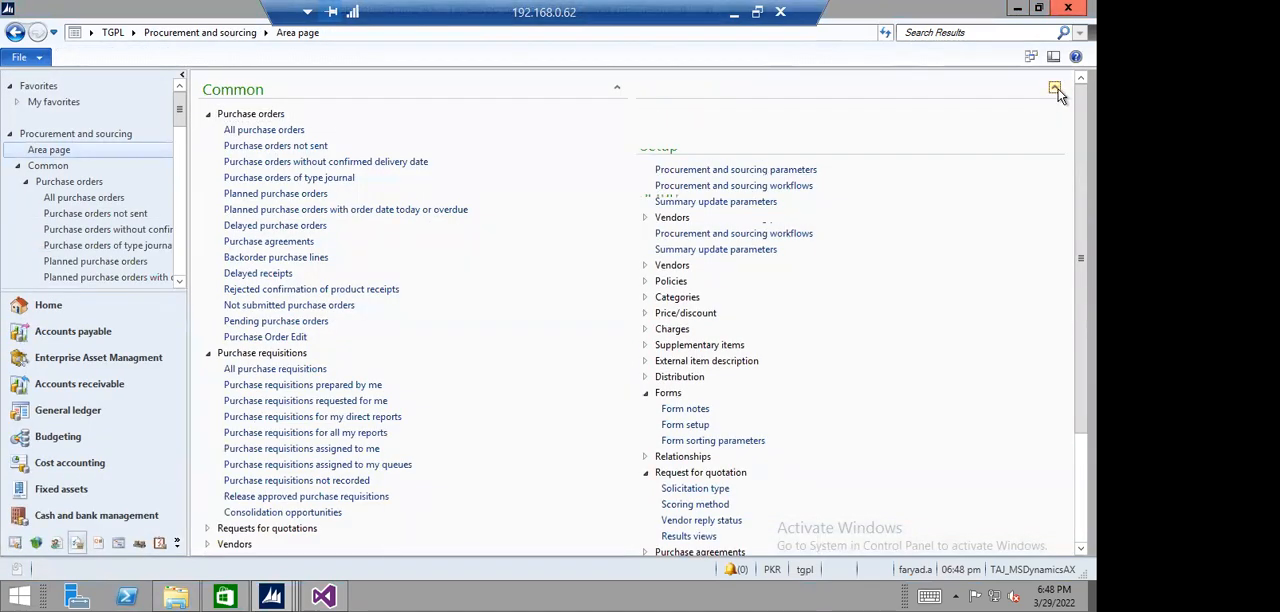
pyautogui.click(1055, 192)
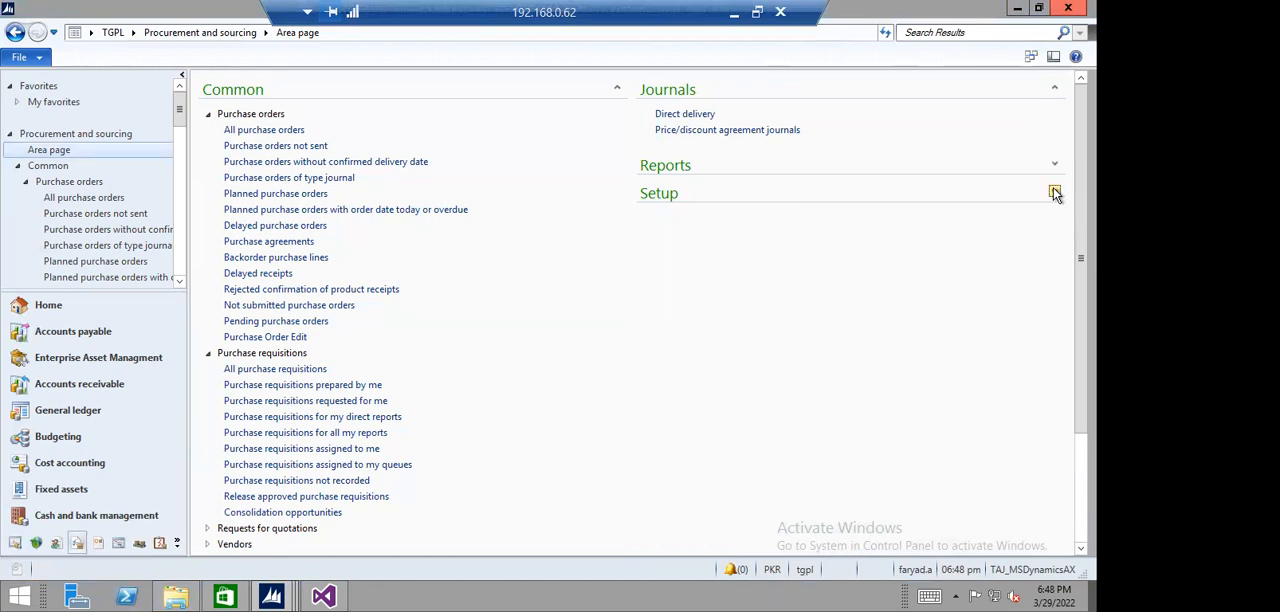
pyautogui.click(208, 354)
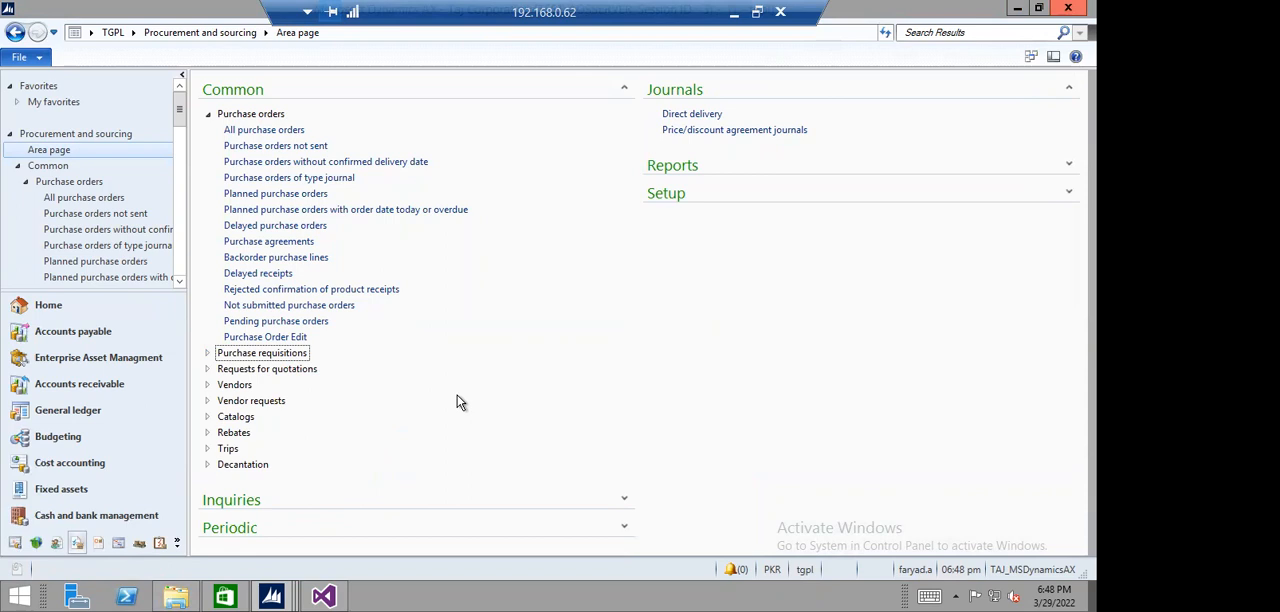
pyautogui.click(714, 130)
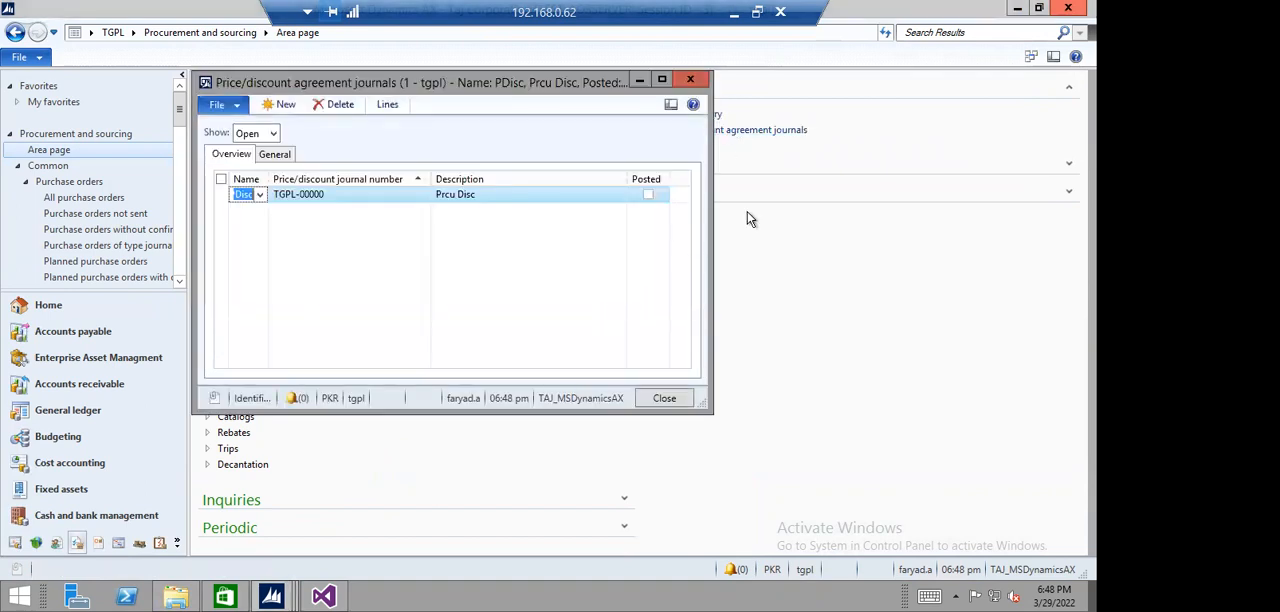
pyautogui.click(690, 80)
pyautogui.click(667, 138)
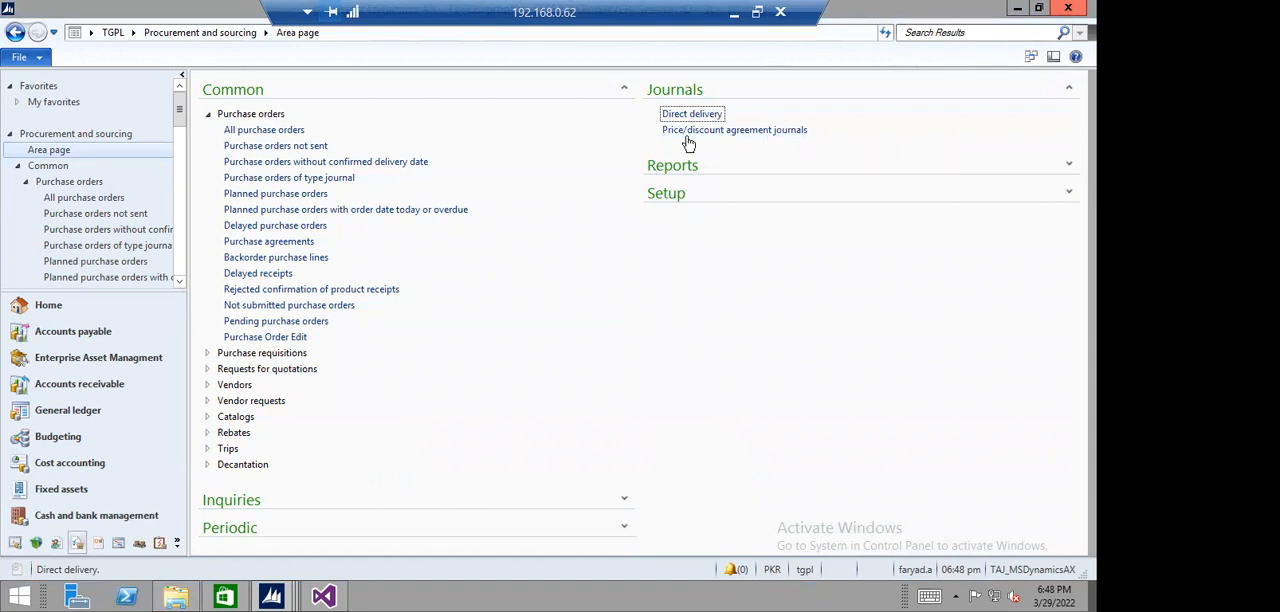
# - Create a new price/discount agreement journal with the journal name PDisc
pyautogui.click(773, 131)
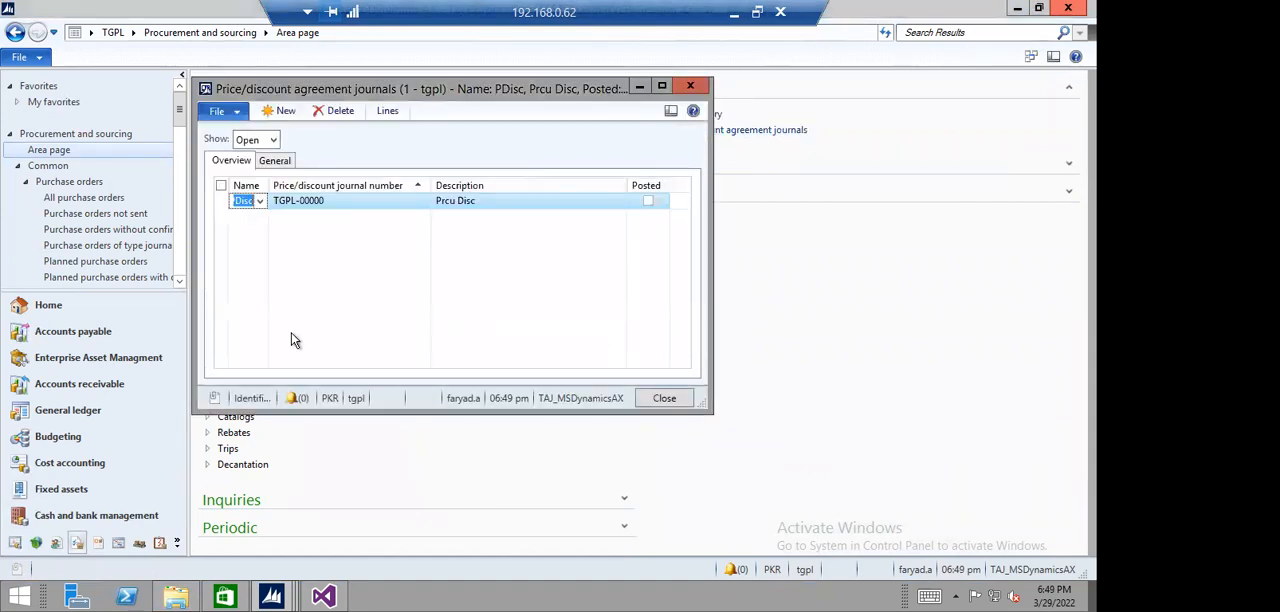
pyautogui.click(280, 110)
pyautogui.click(260, 203)
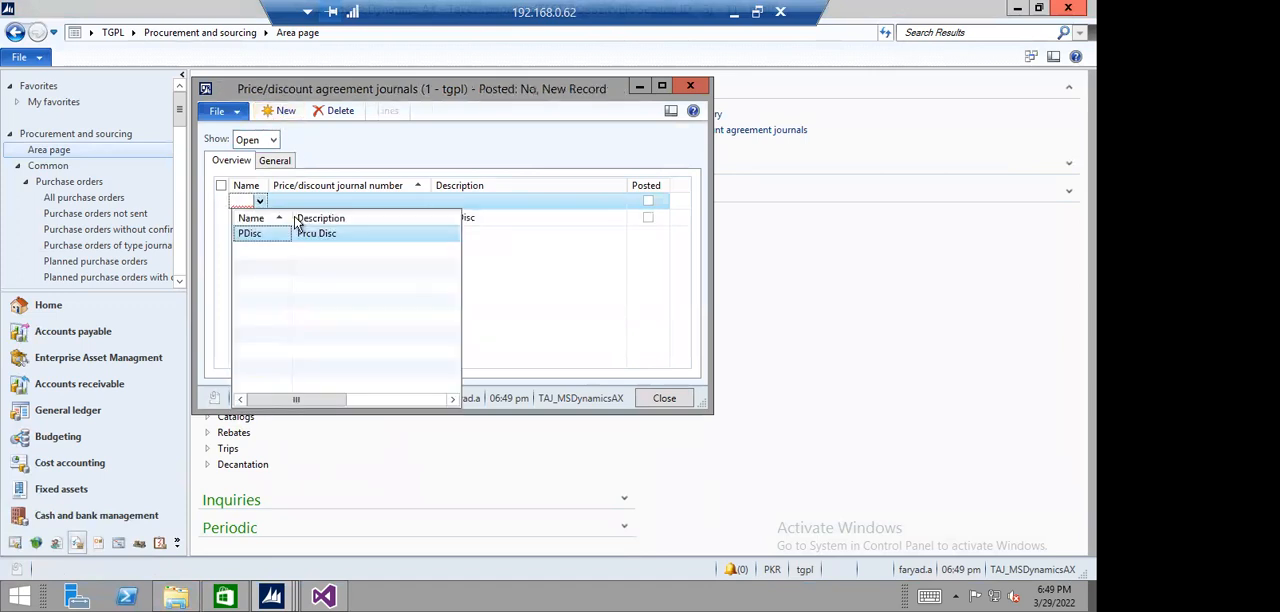
pyautogui.click(262, 232)
pyautogui.click(372, 204)
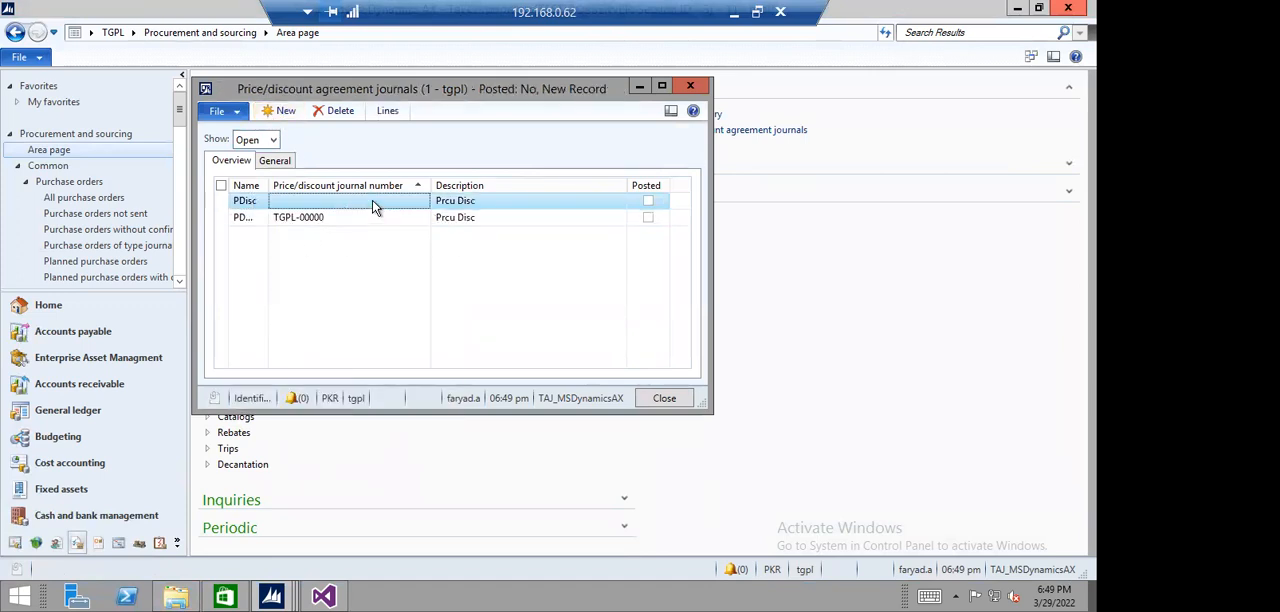
pyautogui.click(403, 221)
pyautogui.click(387, 203)
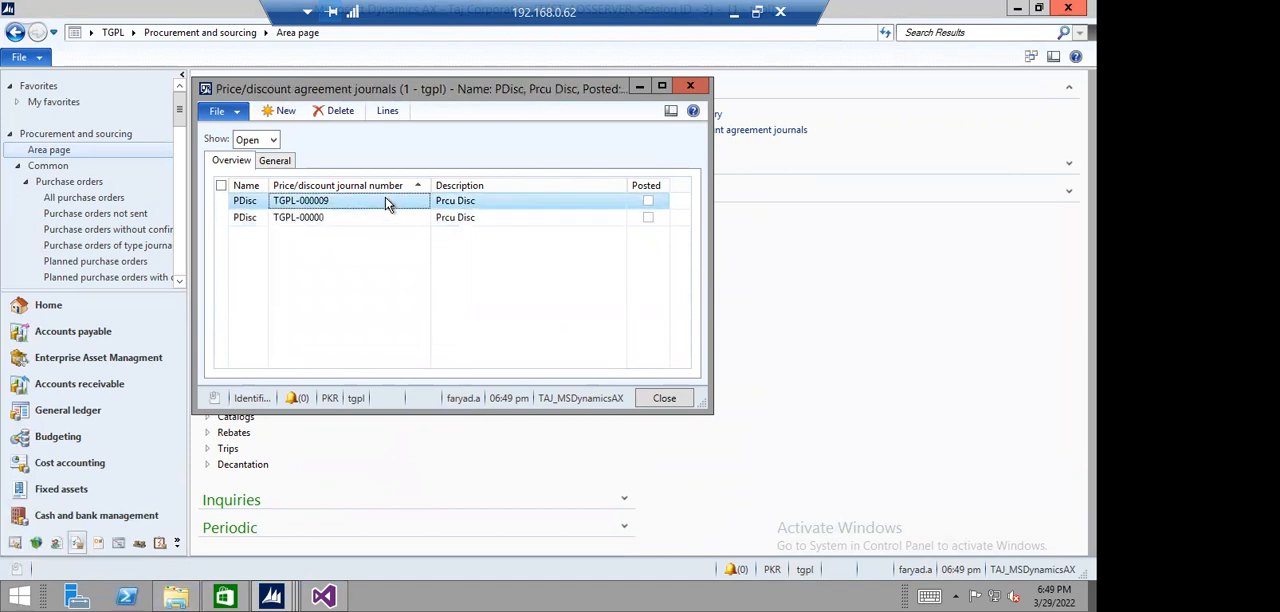
# - Open the lines of the new price/discount agreement journal in a maximized window
pyautogui.click(386, 110)
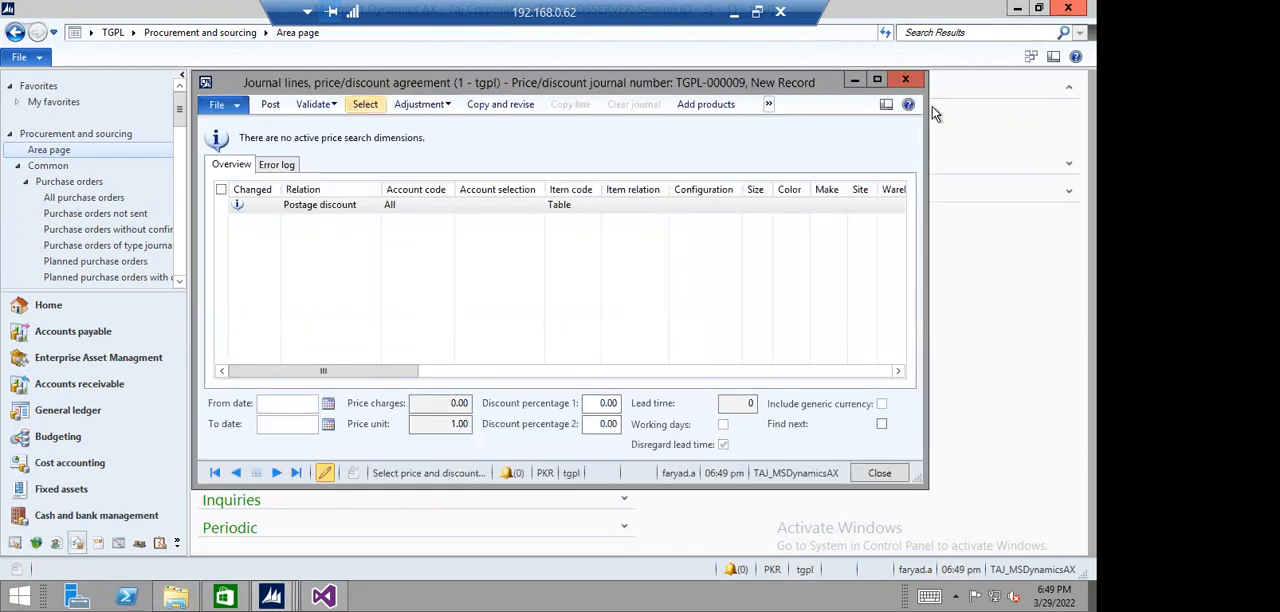
pyautogui.click(876, 80)
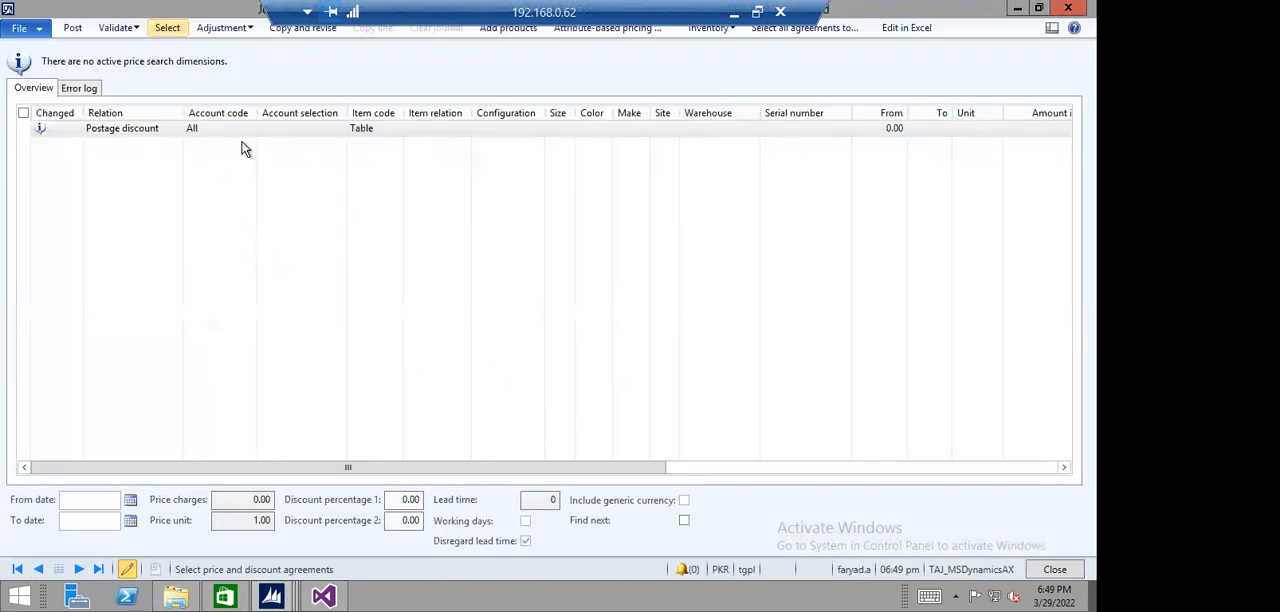
# - Set the journal line's account code to Group and look up the price groups available for account selection
pyautogui.click(245, 130)
pyautogui.click(250, 130)
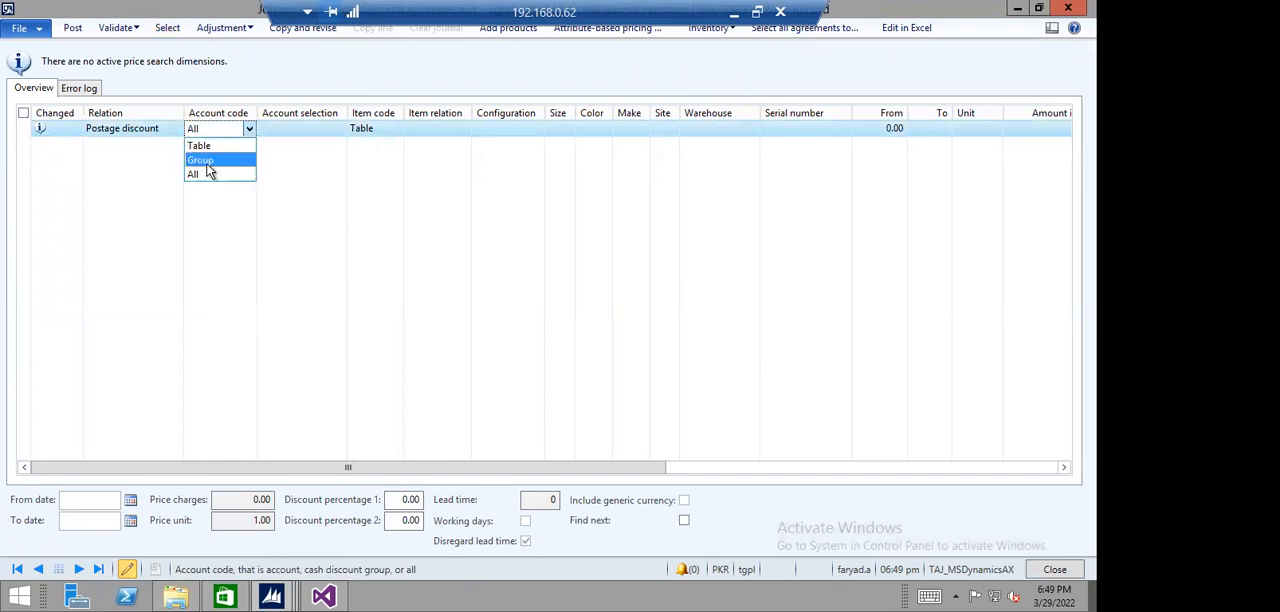
pyautogui.click(206, 163)
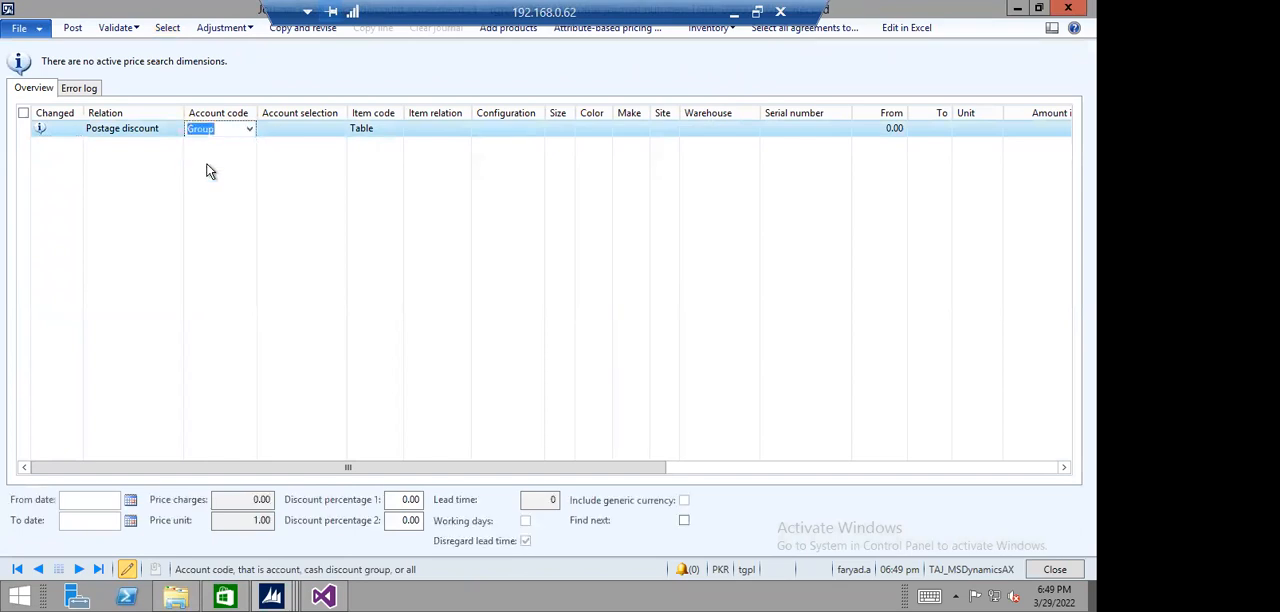
pyautogui.click(308, 130)
pyautogui.click(339, 131)
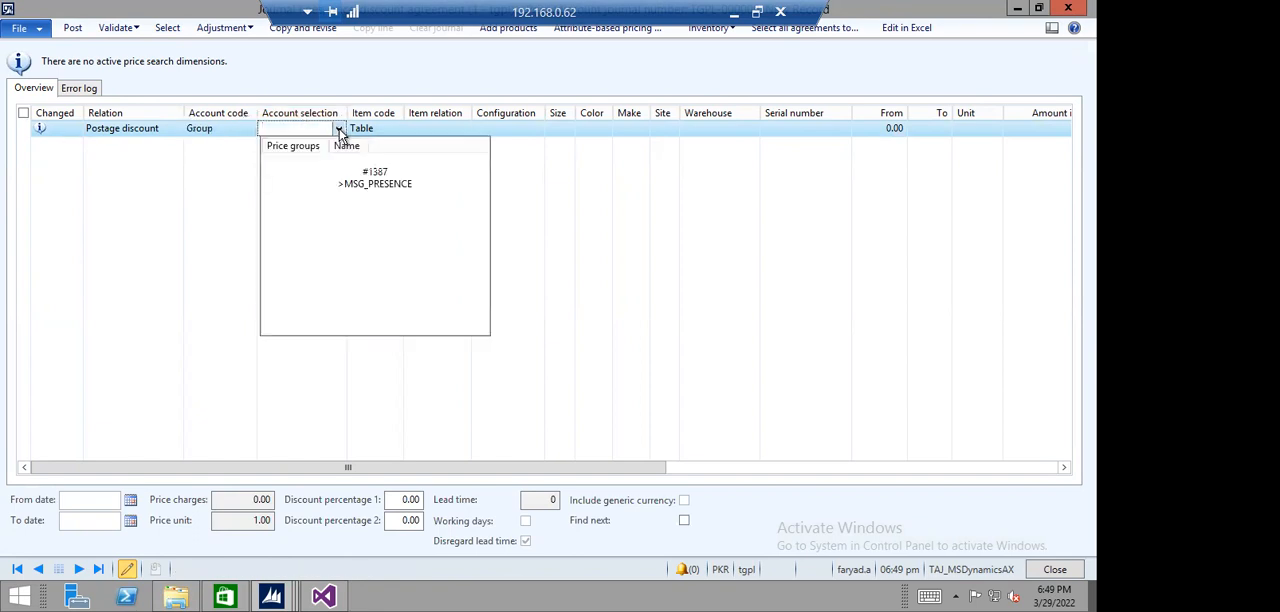
pyautogui.click(304, 129)
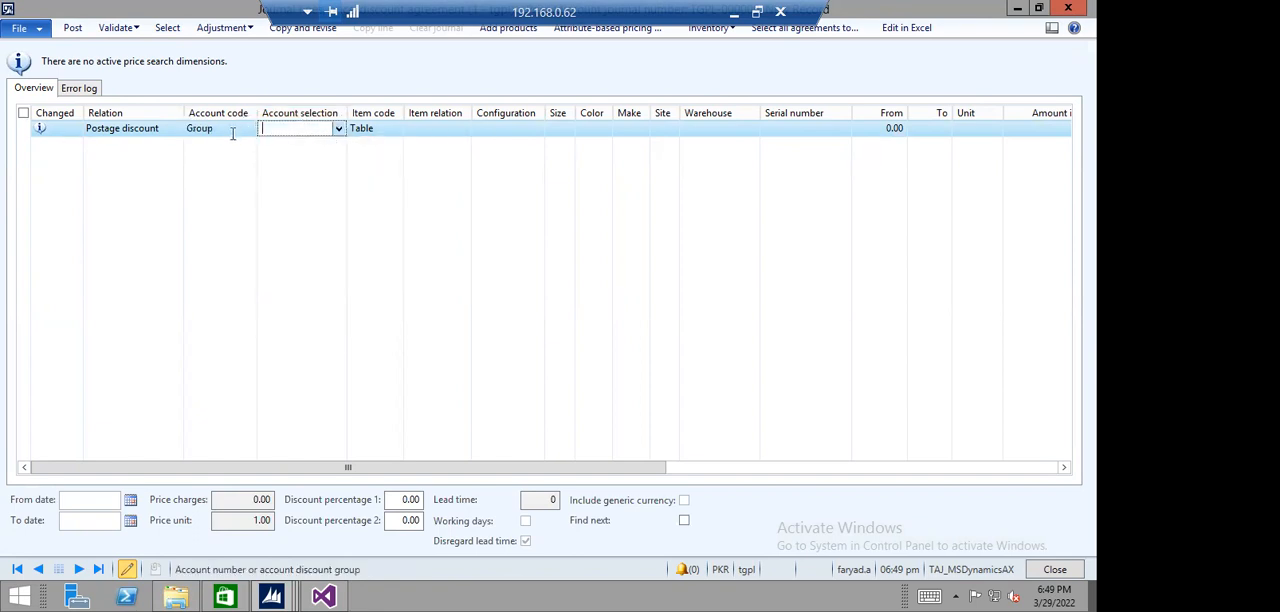
# - Set the journal line's account code to Table and look up the customer accounts available for account selection
pyautogui.click(232, 131)
pyautogui.click(250, 131)
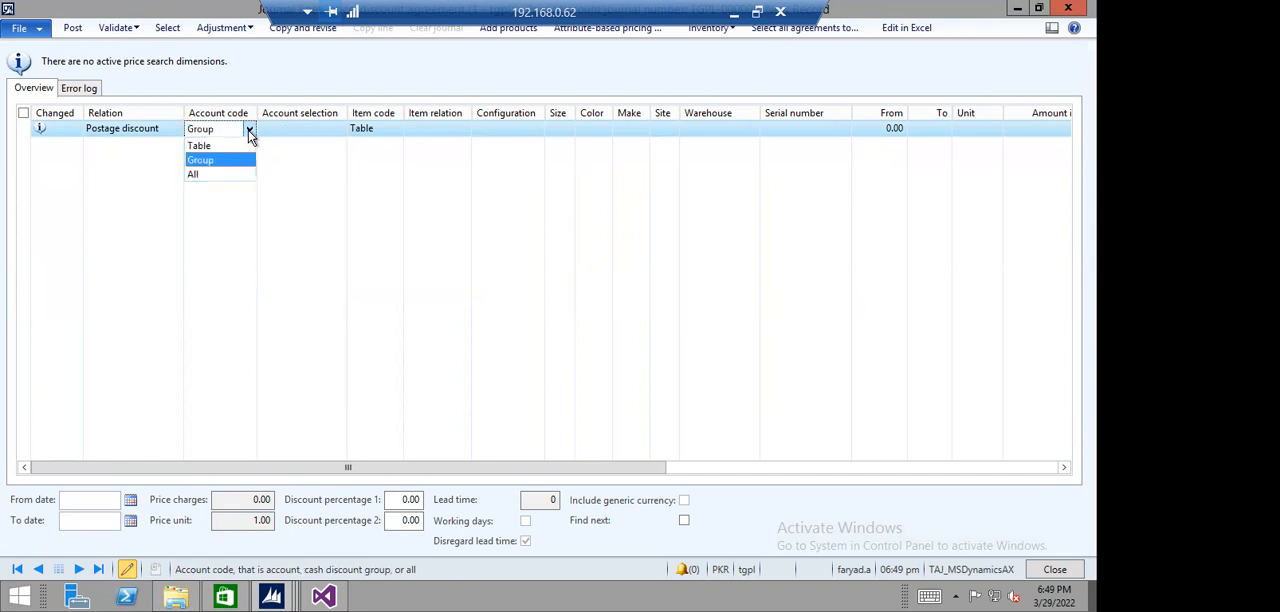
pyautogui.click(210, 144)
pyautogui.click(303, 129)
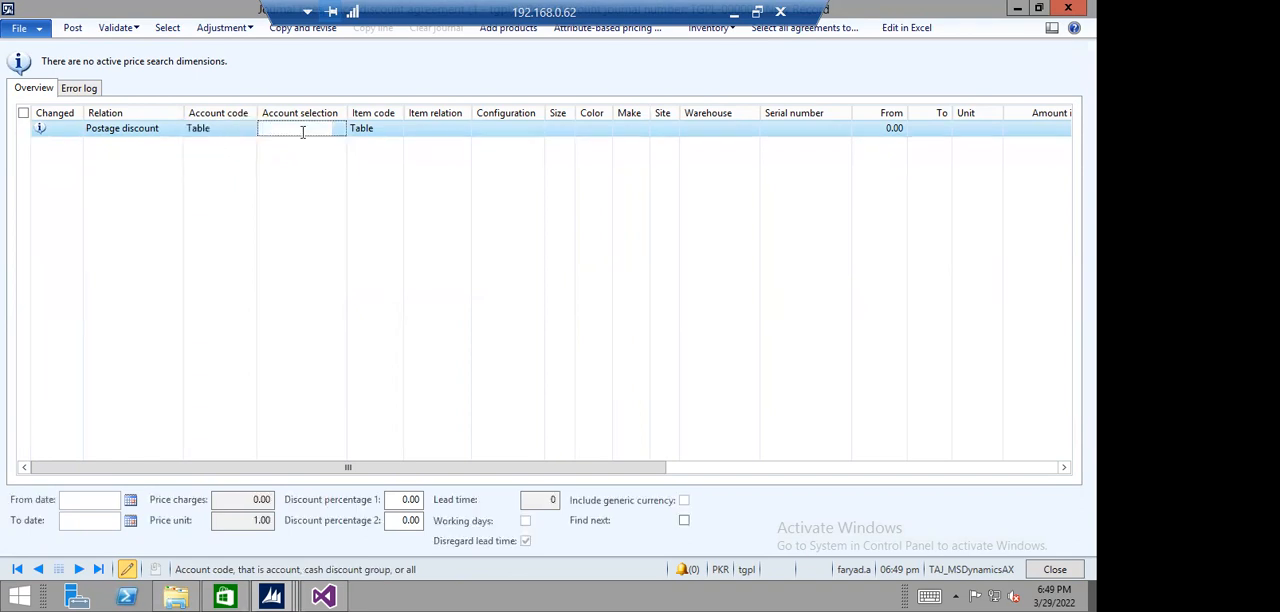
pyautogui.click(338, 131)
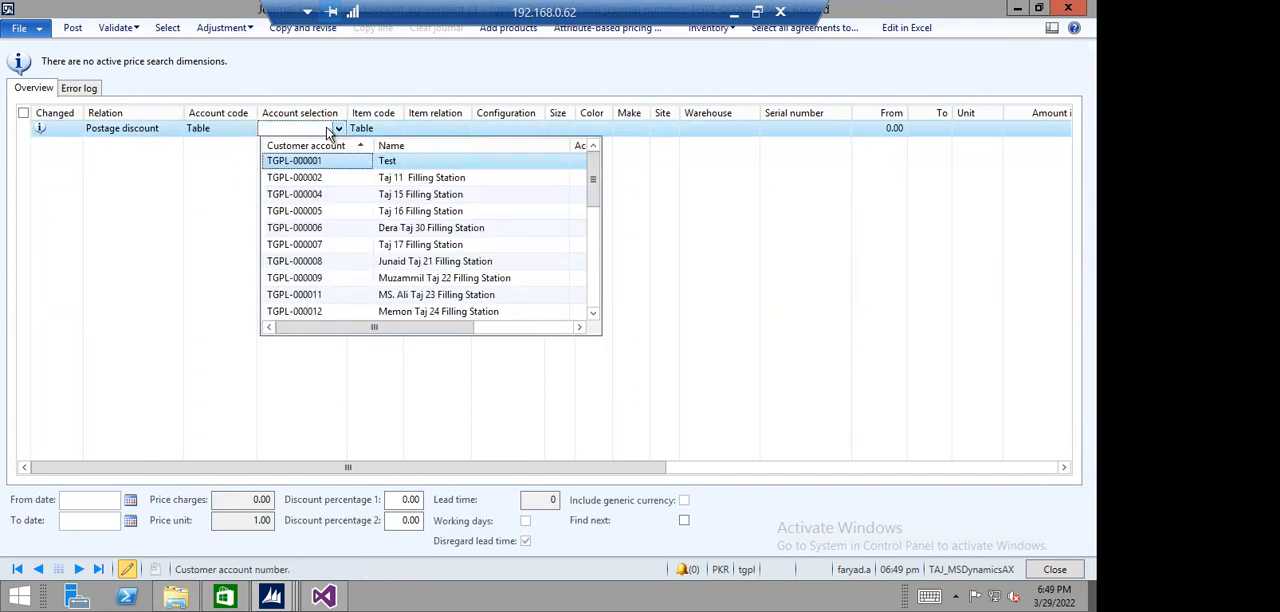
pyautogui.click(306, 126)
# - Set the journal line's account code to All and back to Table
pyautogui.click(251, 126)
pyautogui.click(251, 126)
pyautogui.click(214, 174)
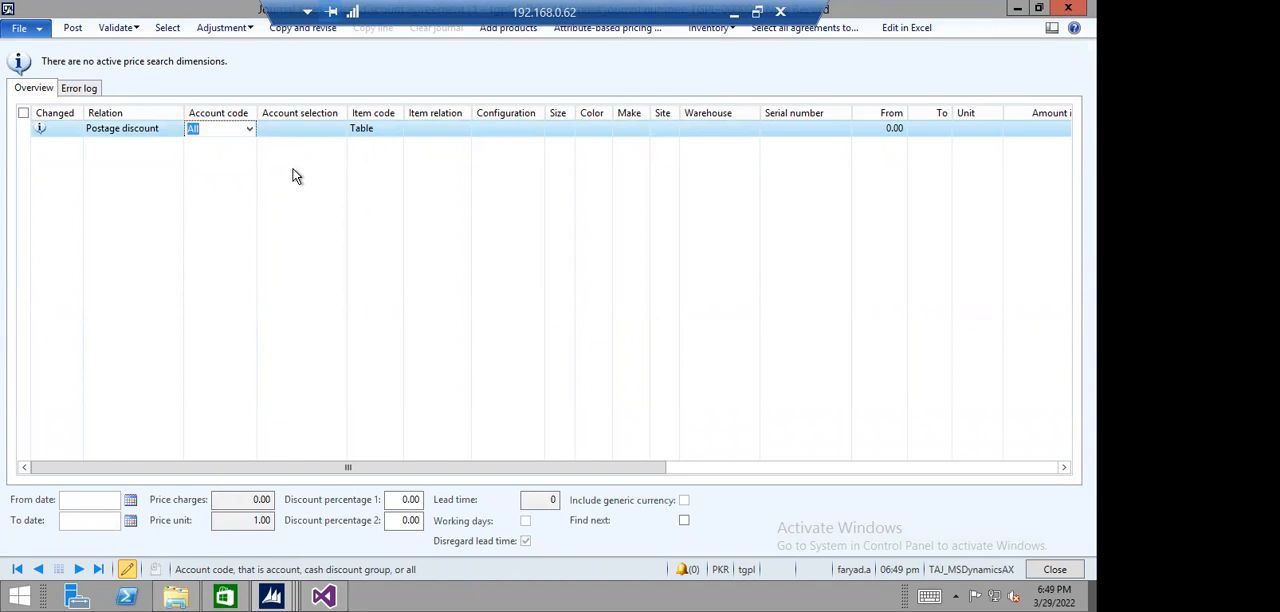
pyautogui.click(250, 130)
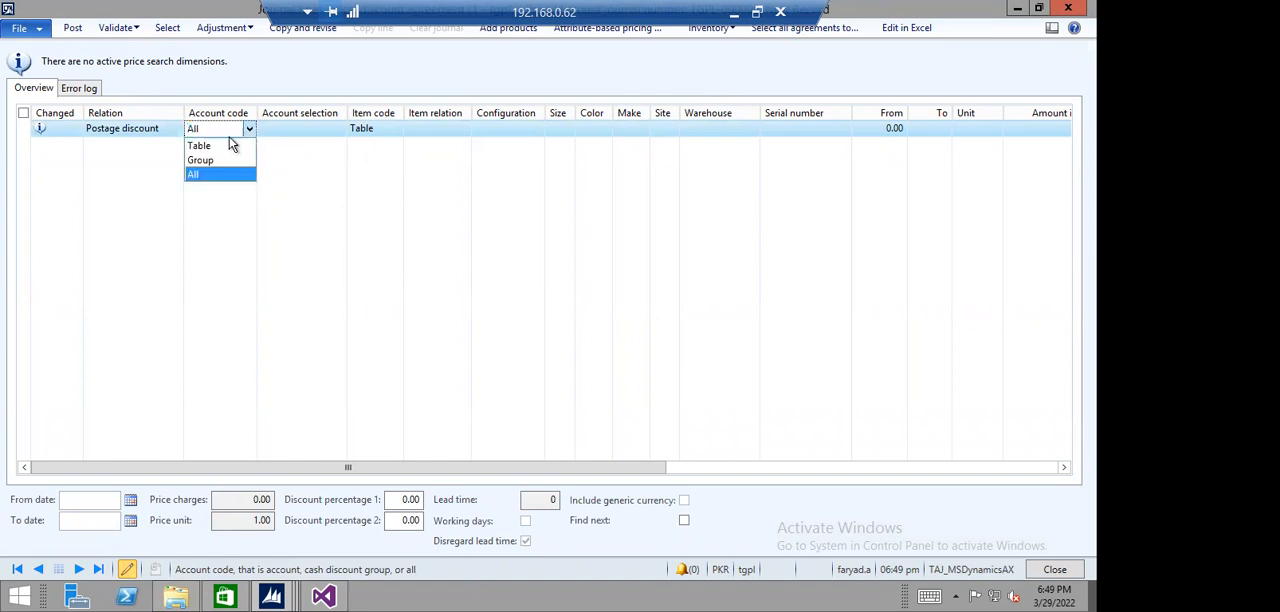
pyautogui.click(212, 148)
# - Look through the customer accounts available for account selection, sorted by customer account in descending order
pyautogui.click(306, 131)
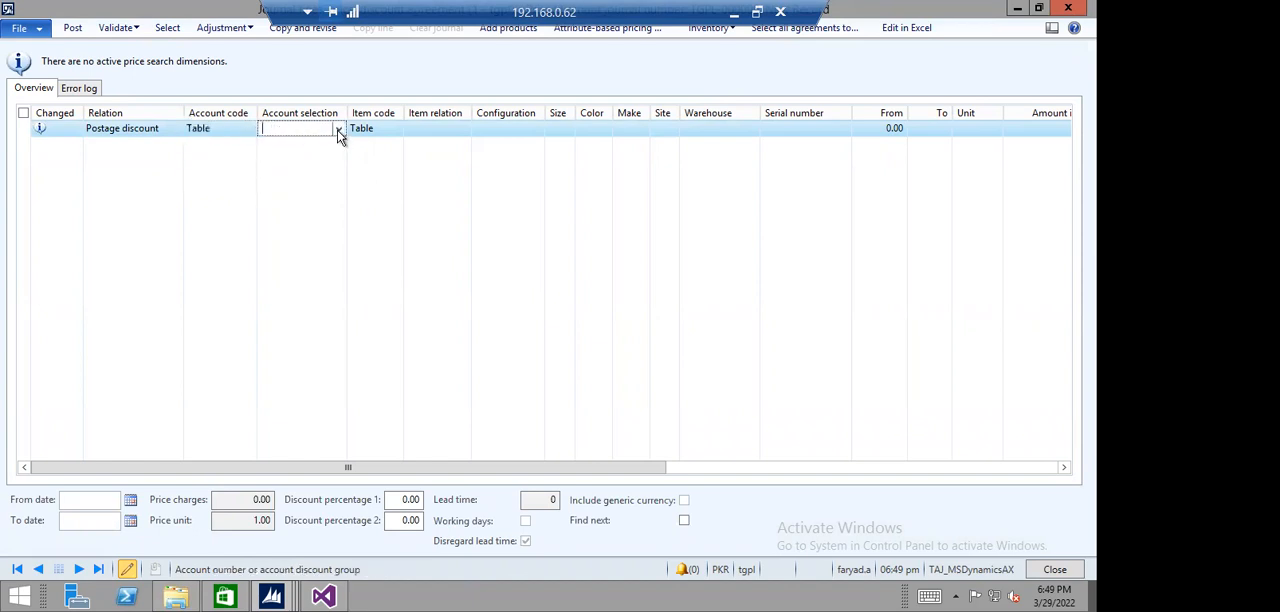
pyautogui.click(338, 129)
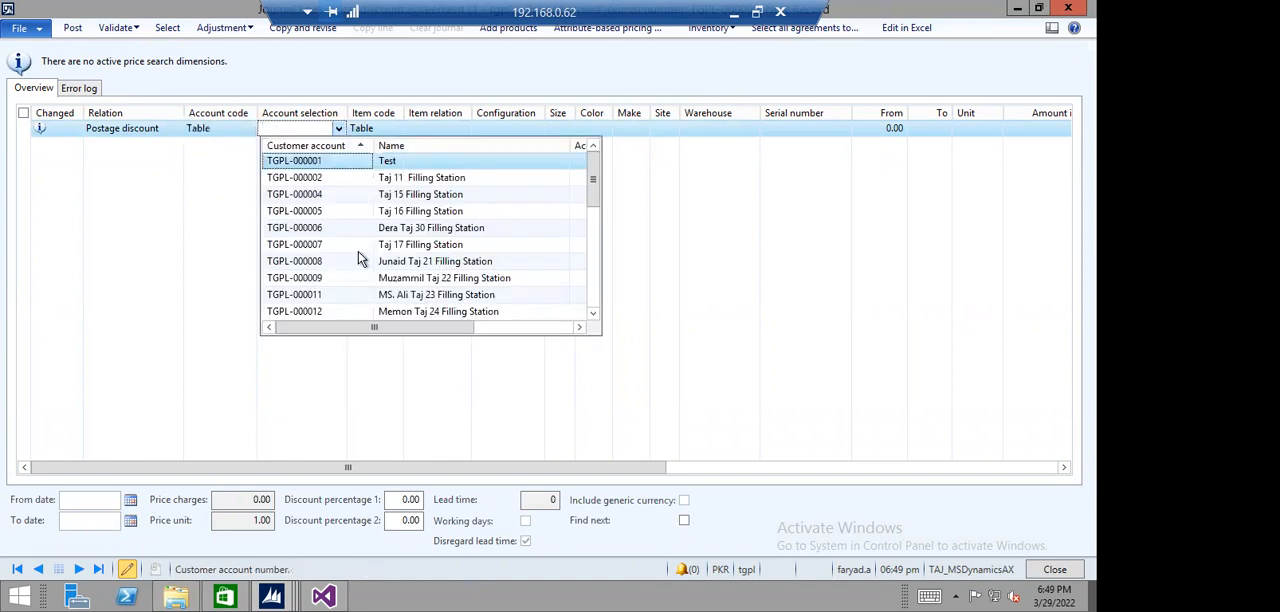
pyautogui.click(330, 148)
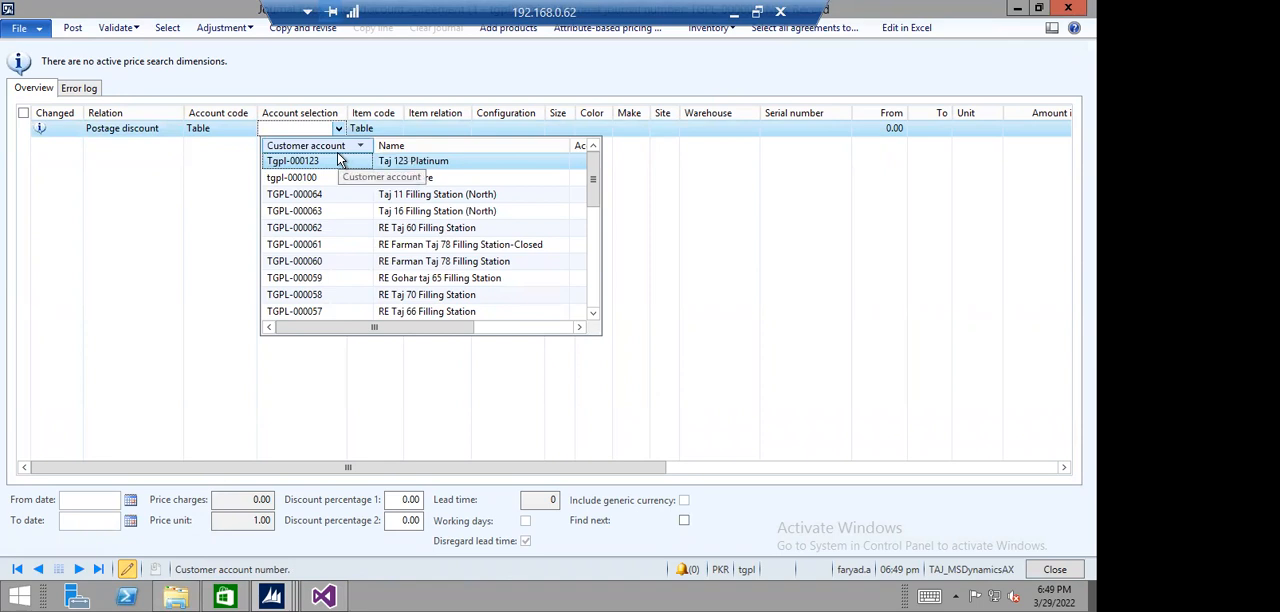
pyautogui.scroll(-5, 340, 160)
pyautogui.scroll(-12, 340, 181)
pyautogui.scroll(17, 340, 181)
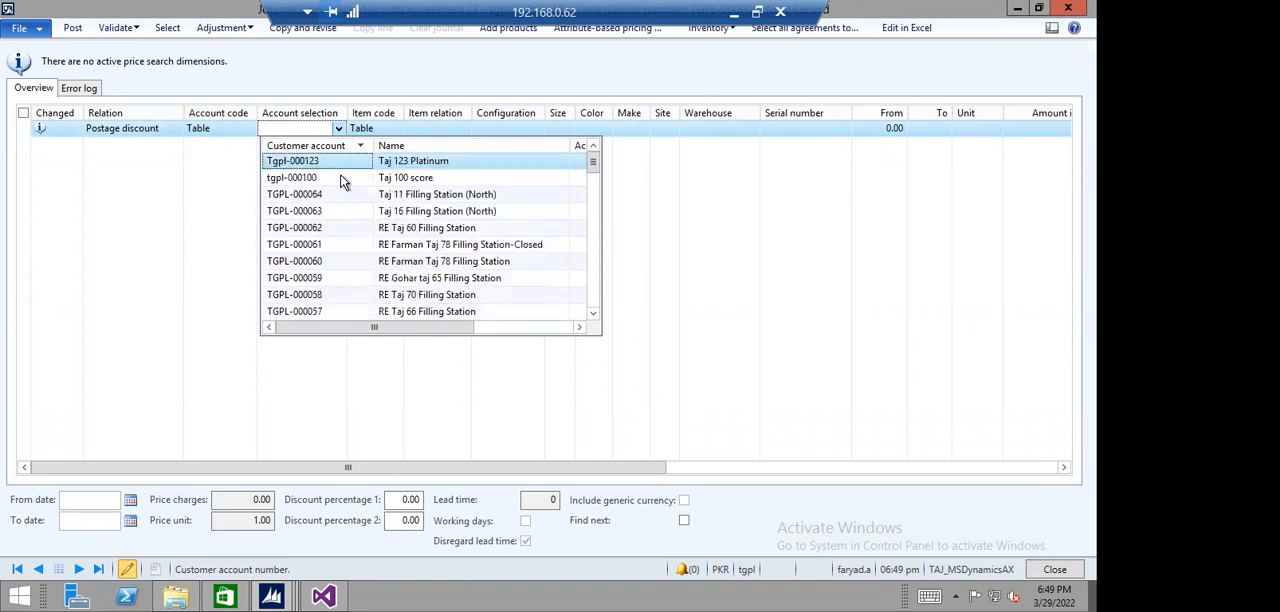
pyautogui.click(417, 54)
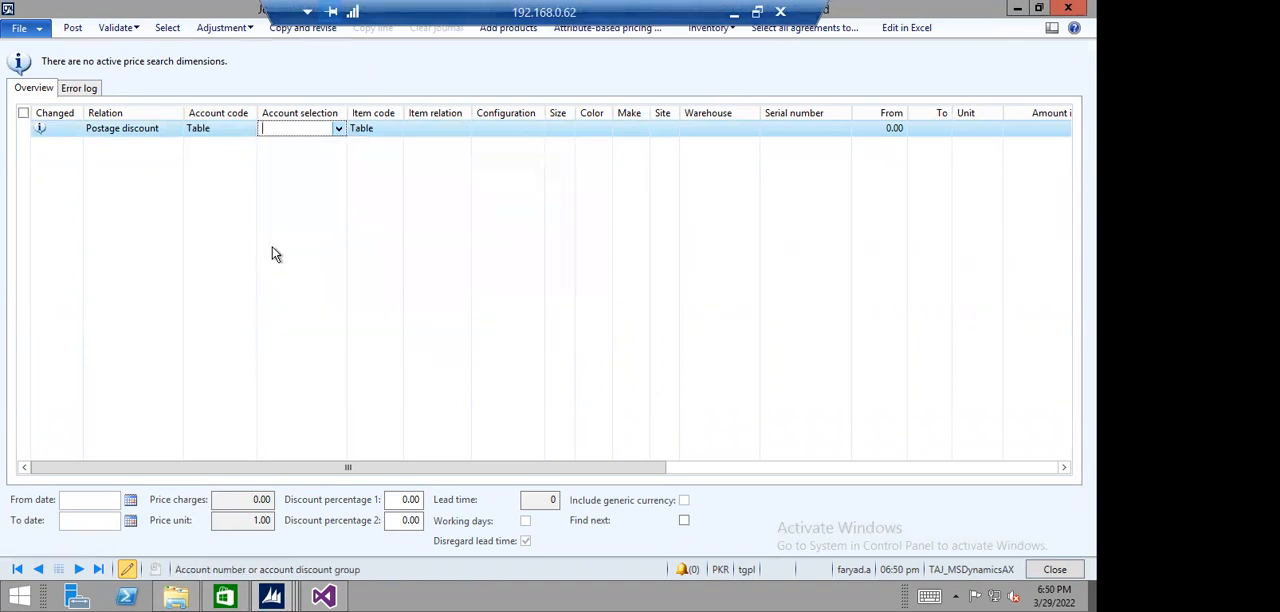
# - Close the journal lines without saving the changes and close the price/discount agreement journals
pyautogui.click(246, 129)
pyautogui.click(249, 129)
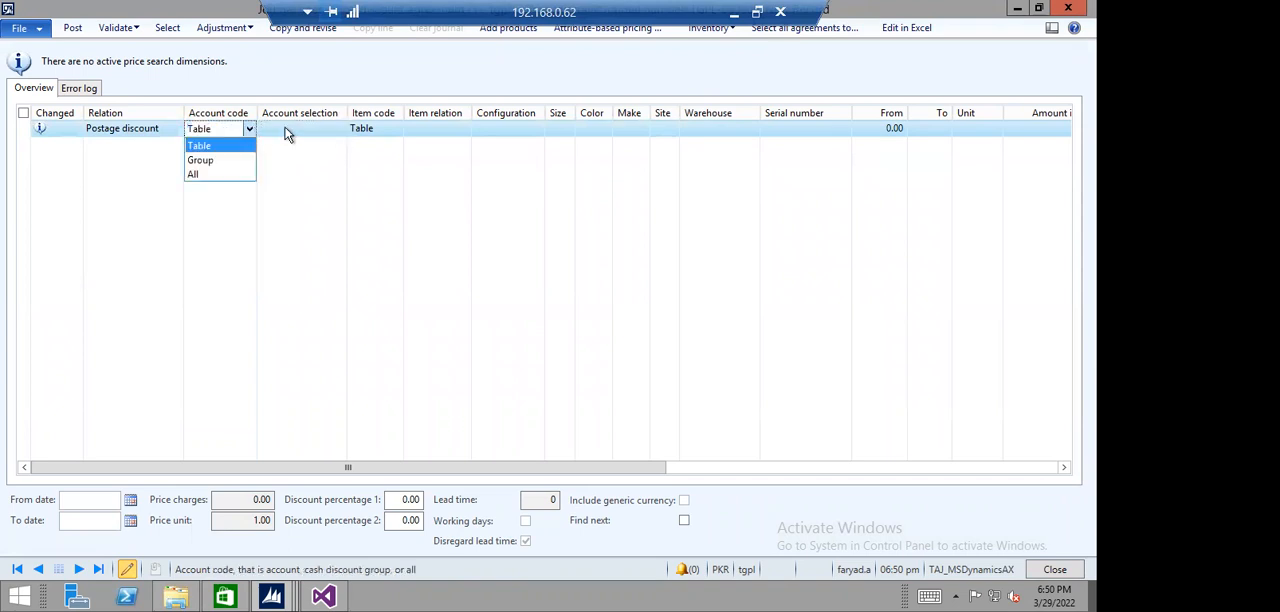
pyautogui.click(290, 131)
pyautogui.click(304, 128)
pyautogui.press('Escape')
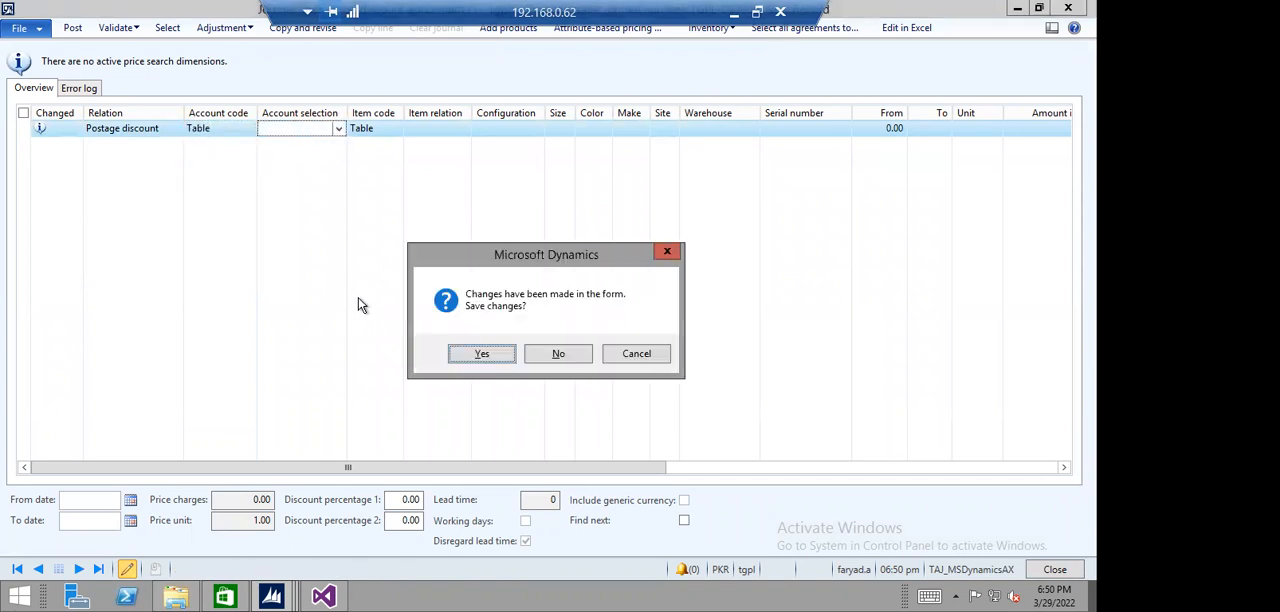
pyautogui.click(553, 351)
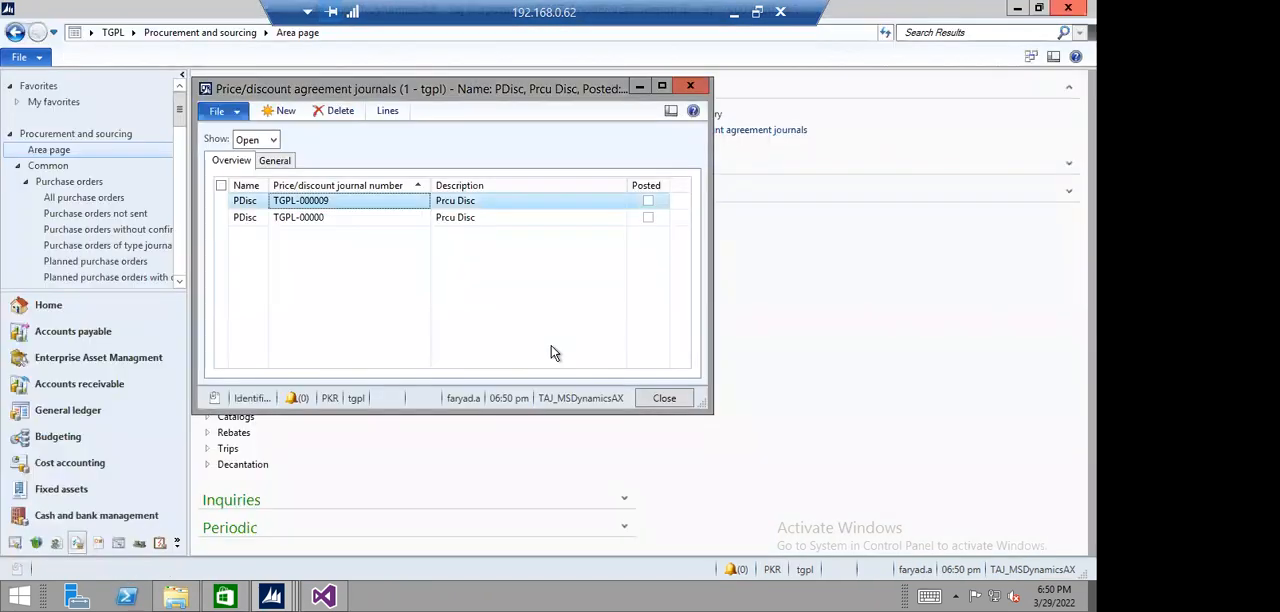
pyautogui.press('Escape')
# - Close the open purchase order and return to the Procurement and sourcing area page
pyautogui.moveTo(271, 596)
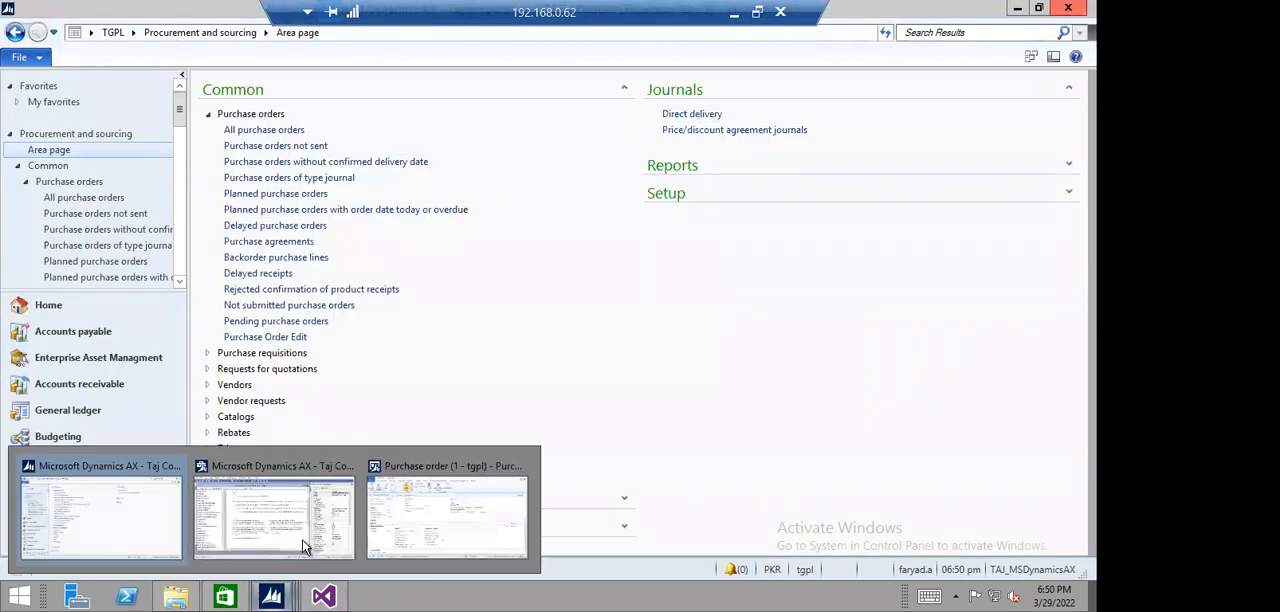
pyautogui.click(403, 535)
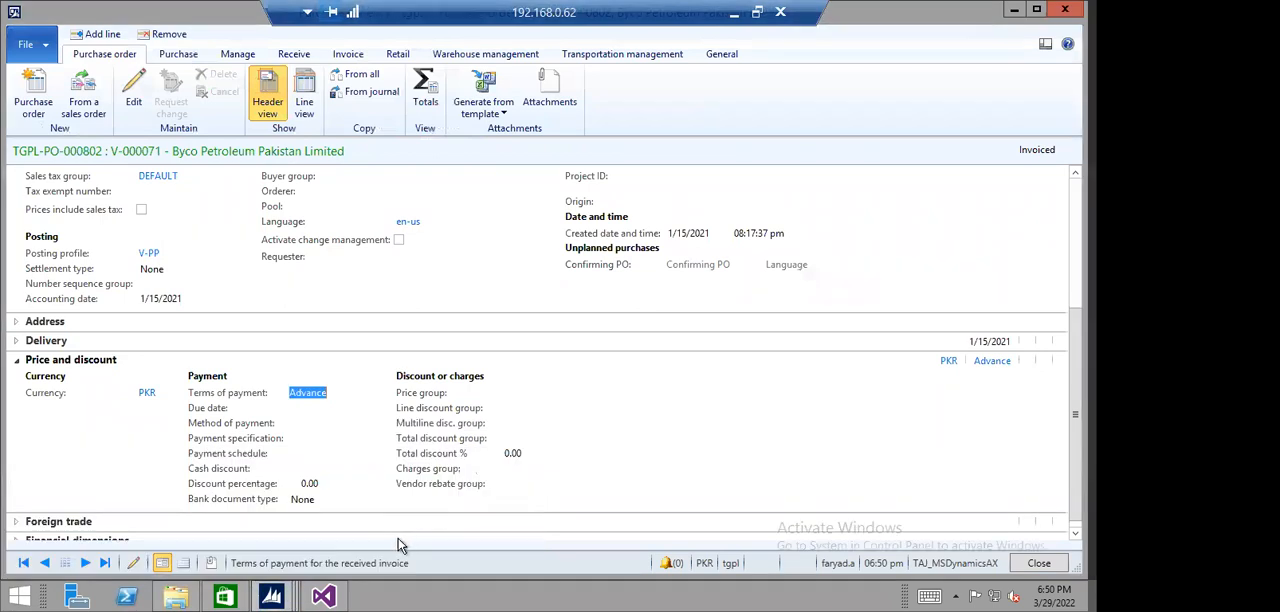
pyautogui.press('Escape')
pyautogui.moveTo(280, 596)
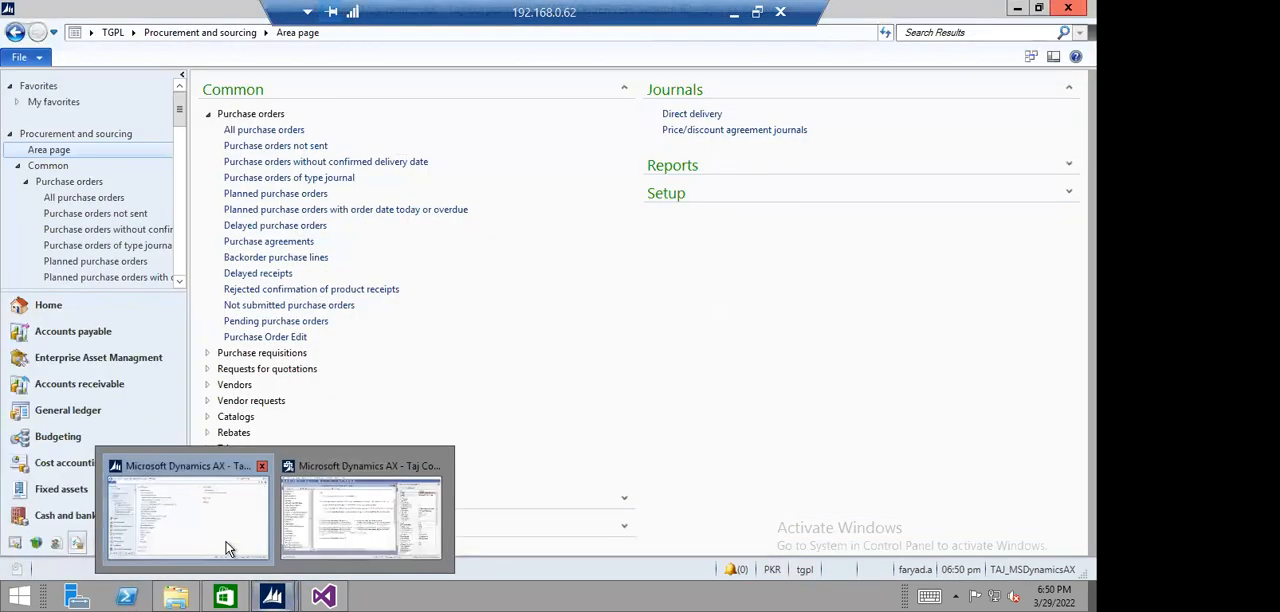
pyautogui.click(226, 548)
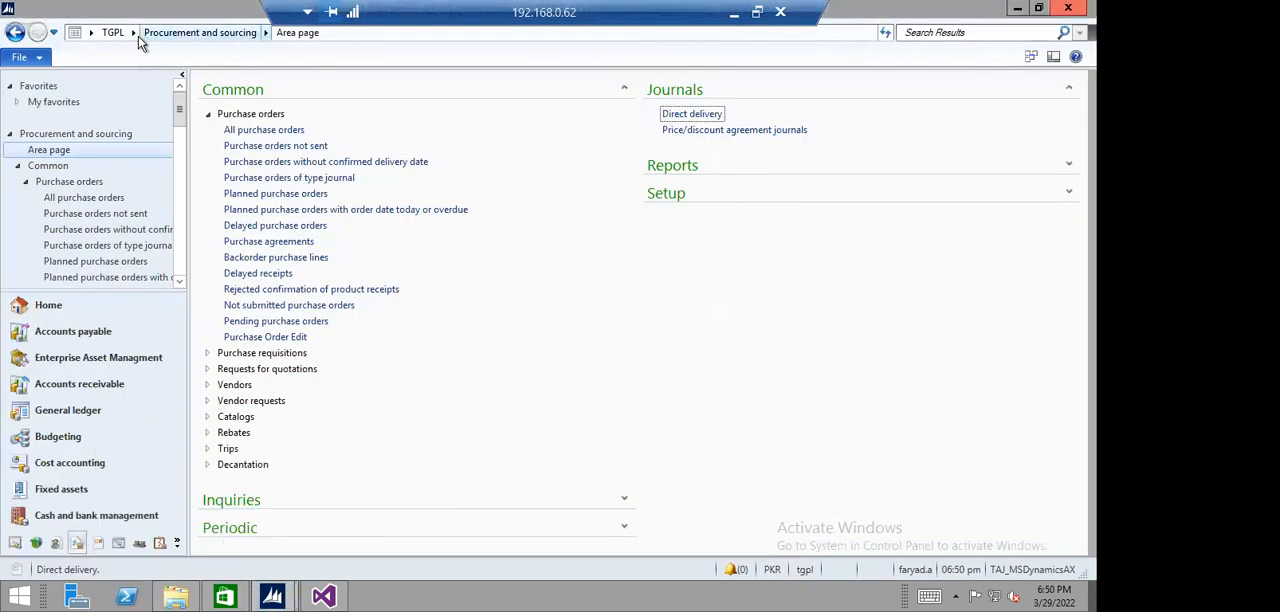
pyautogui.click(134, 33)
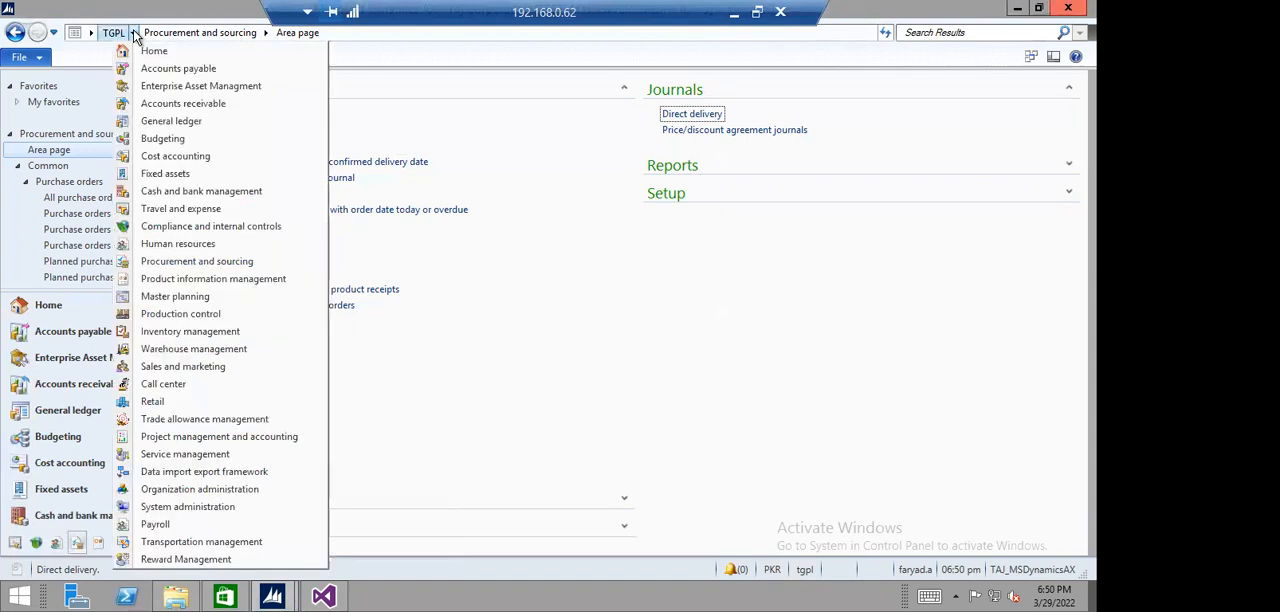
pyautogui.click(503, 299)
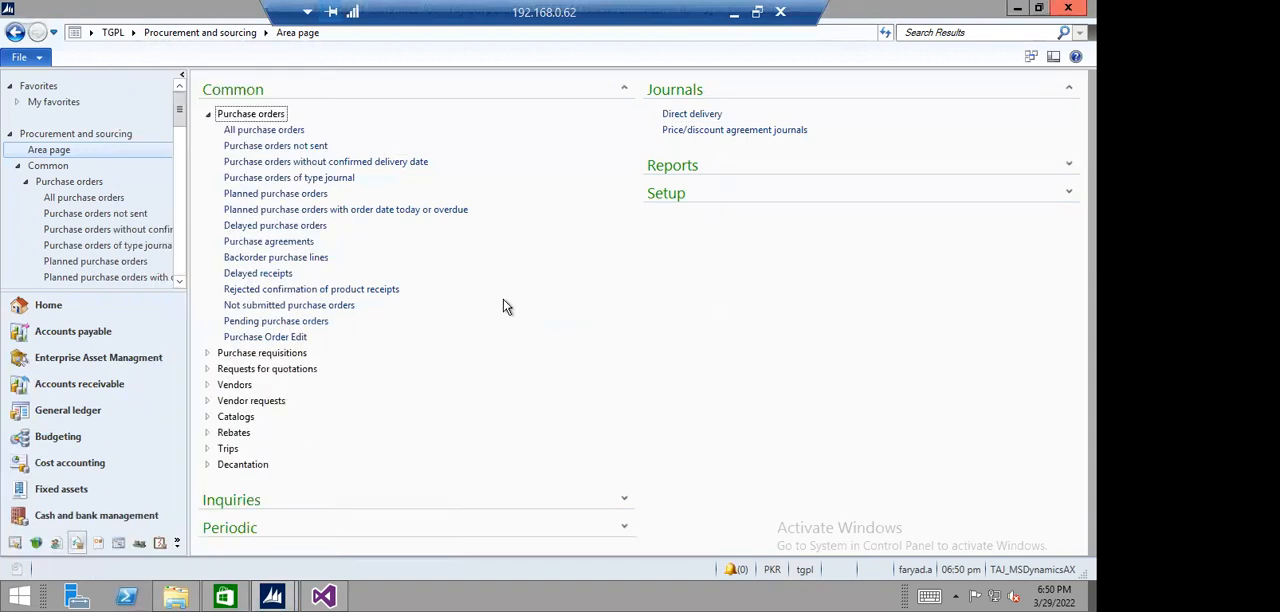
# - Open the list of all vendors, sorted by vendor account in descending order, and select Test Vendor
pyautogui.click(208, 114)
pyautogui.click(208, 162)
pyautogui.click(262, 180)
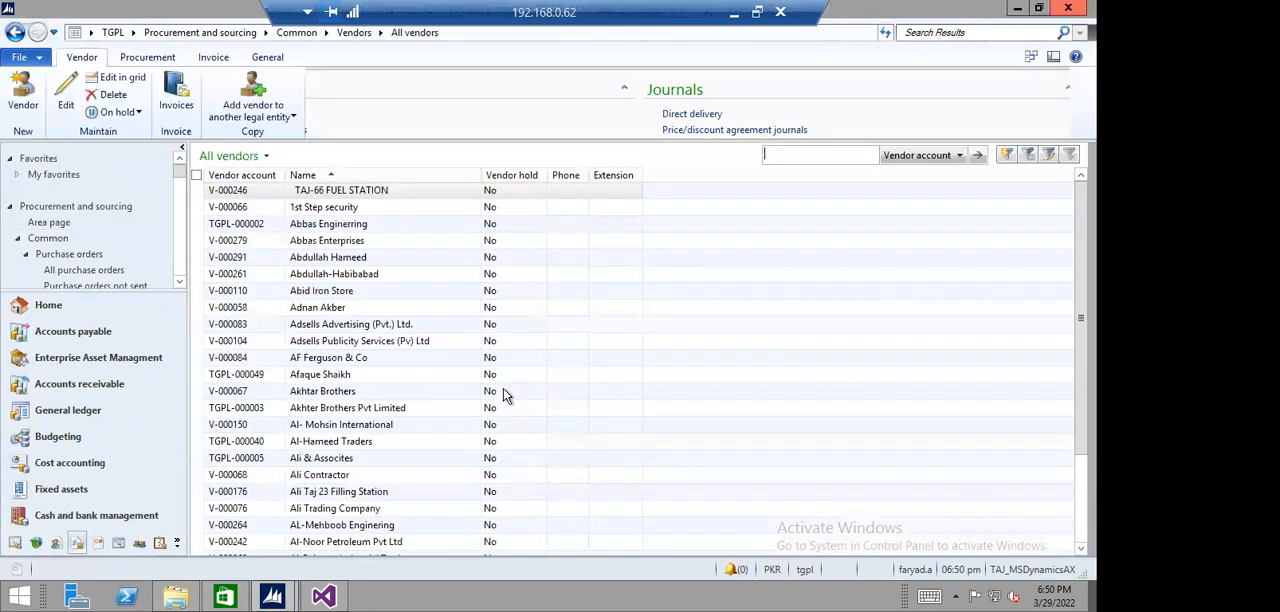
pyautogui.click(268, 178)
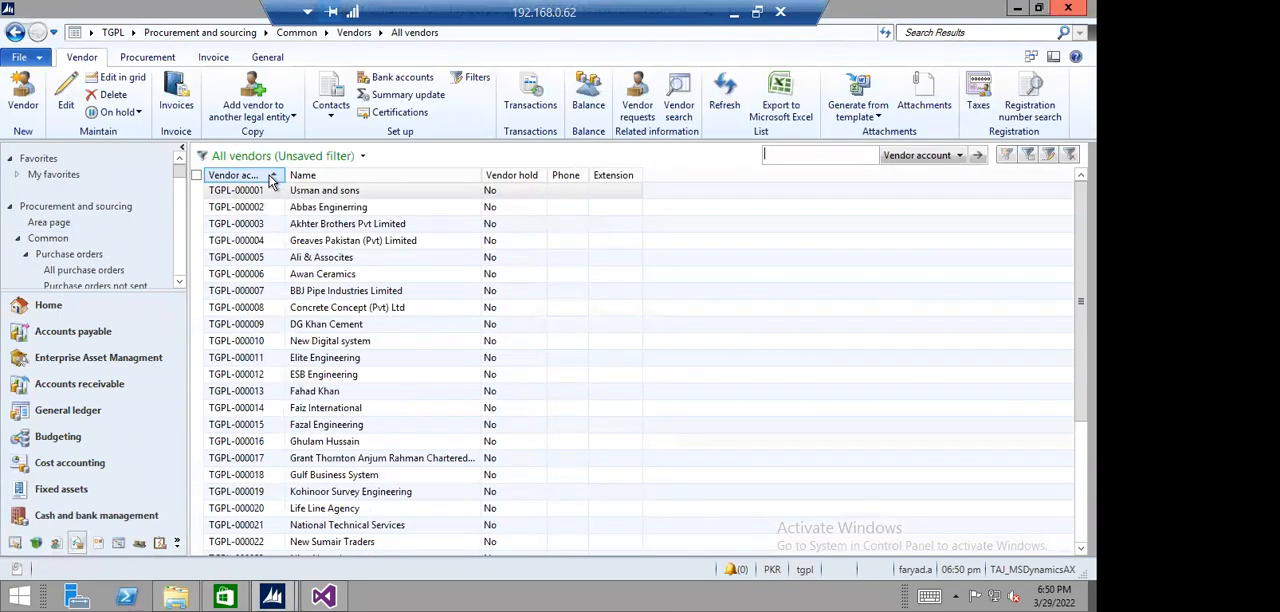
pyautogui.click(270, 178)
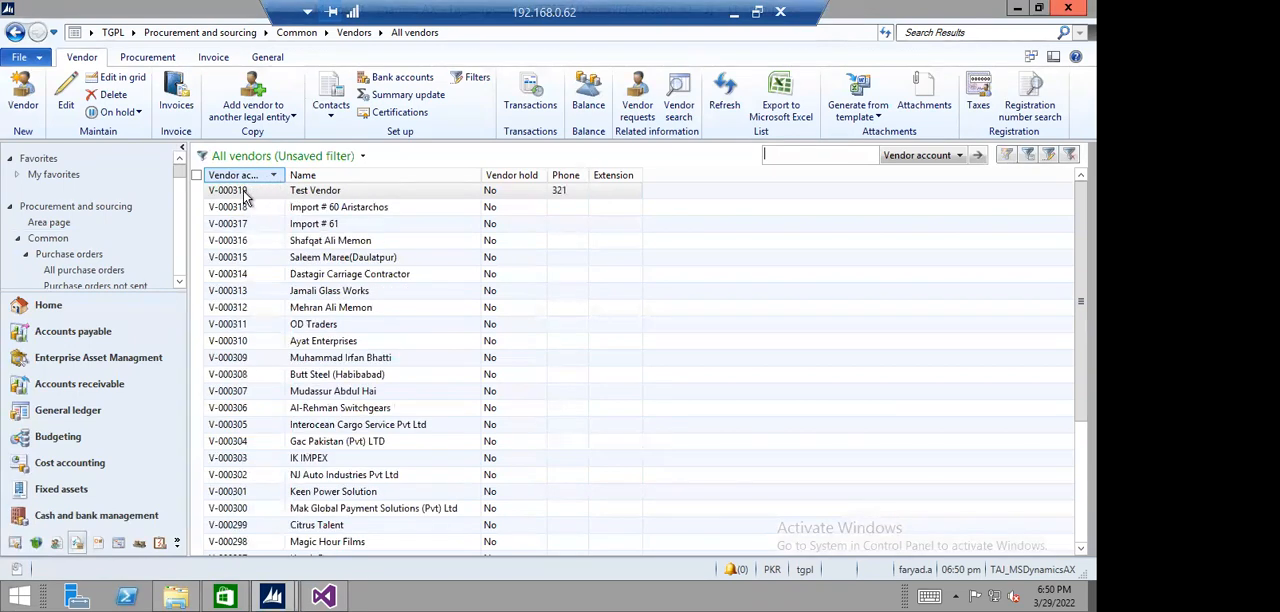
pyautogui.click(242, 192)
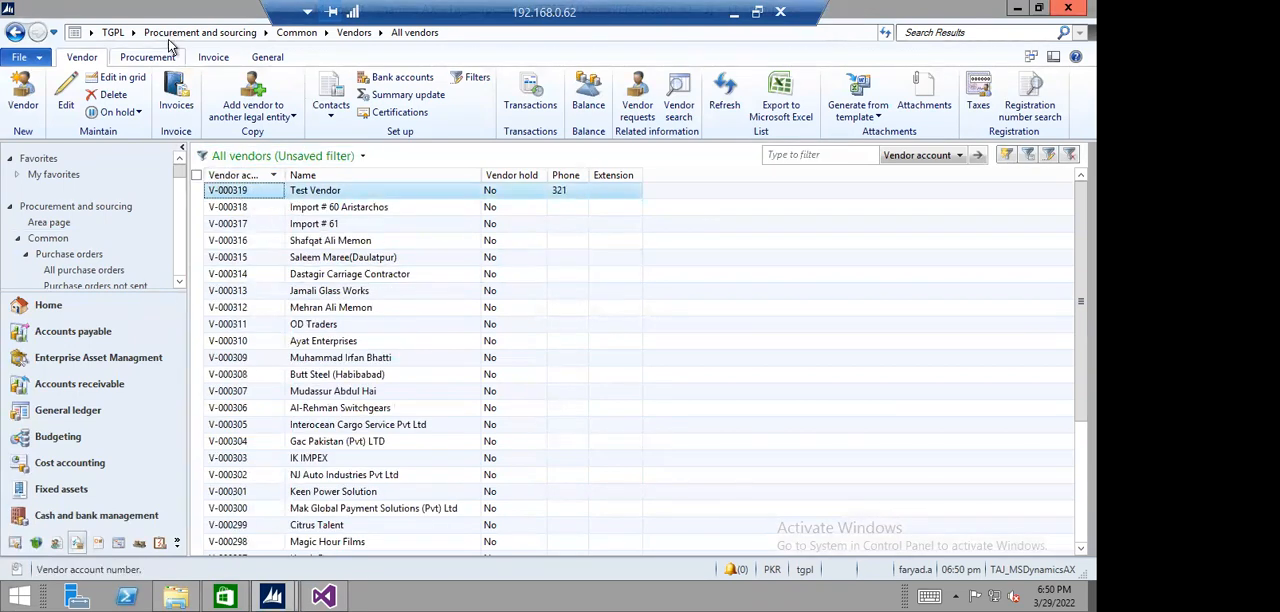
# - Reopen the price/discount agreement journals from Procurement and sourcing and open the lines of the second PDisc journal
pyautogui.click(200, 32)
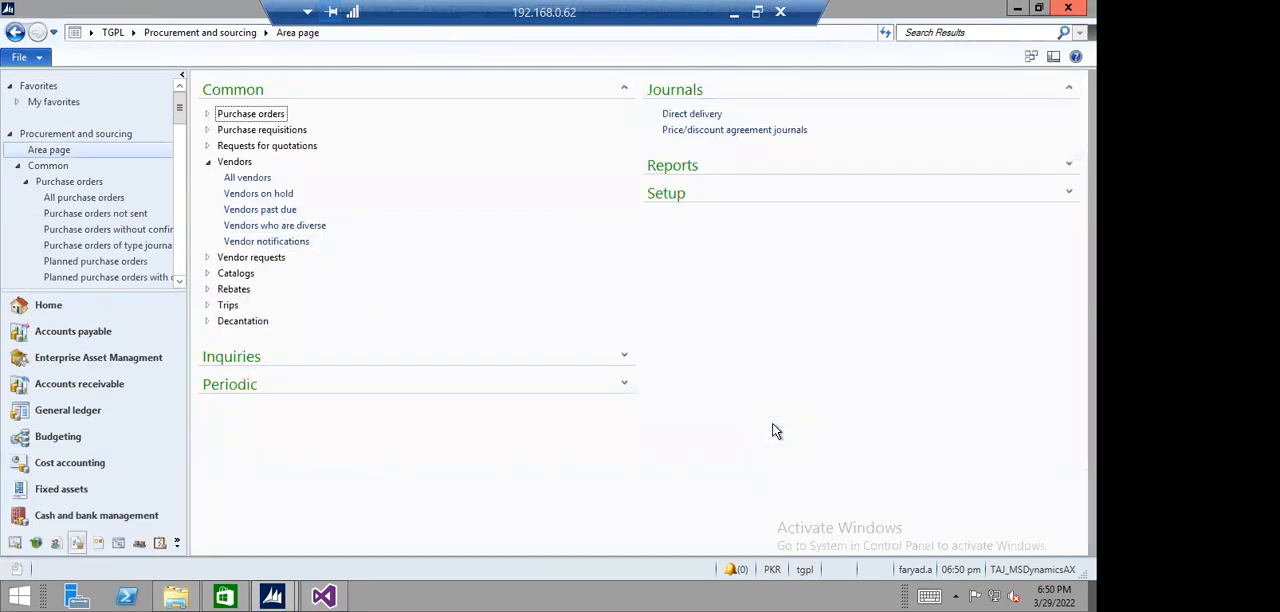
pyautogui.click(717, 131)
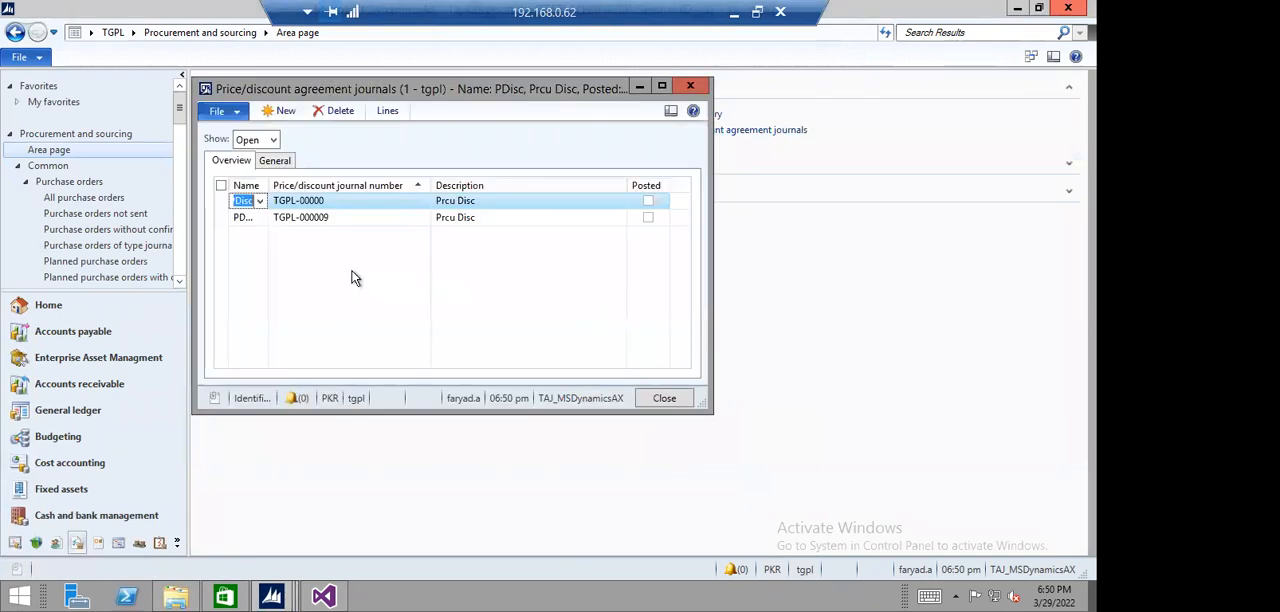
pyautogui.click(352, 217)
pyautogui.click(387, 110)
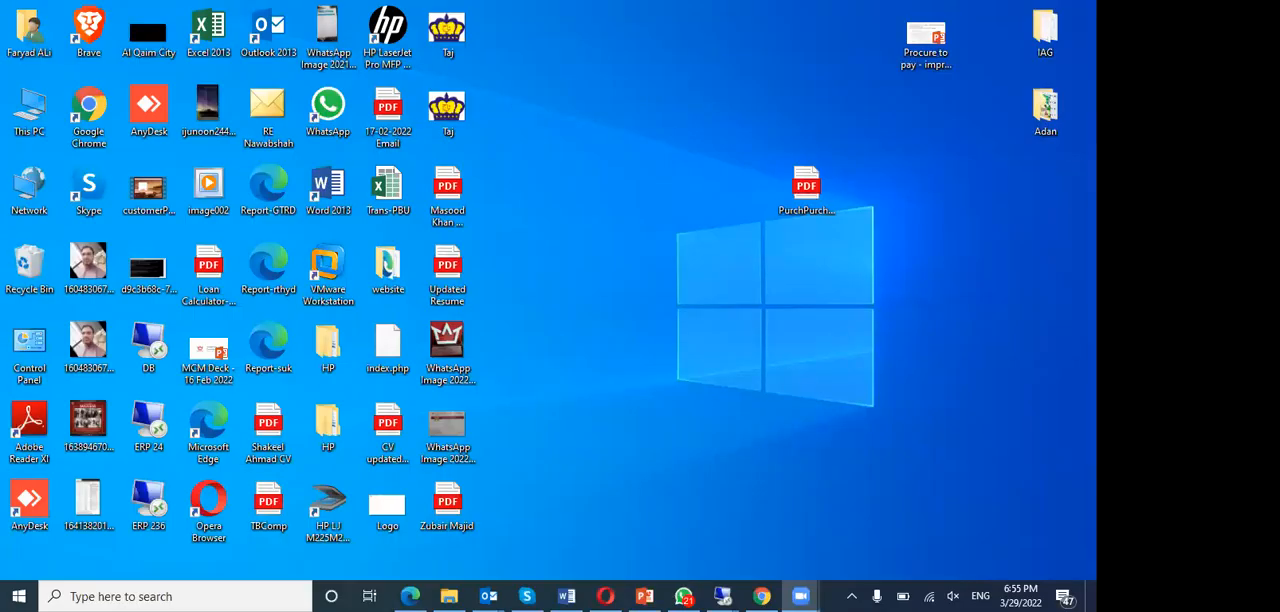
# - Switch to the 192.168.0.62 remote desktop session and set the journal line's relation to Price (purch.)
pyautogui.moveTo(722, 596)
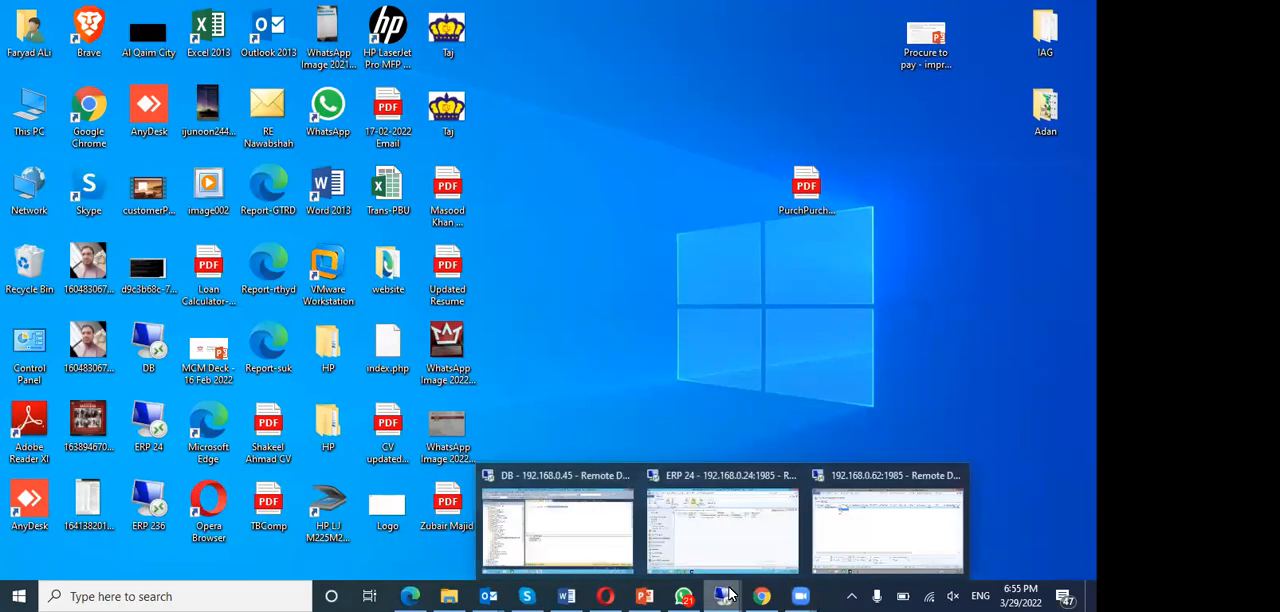
pyautogui.click(897, 537)
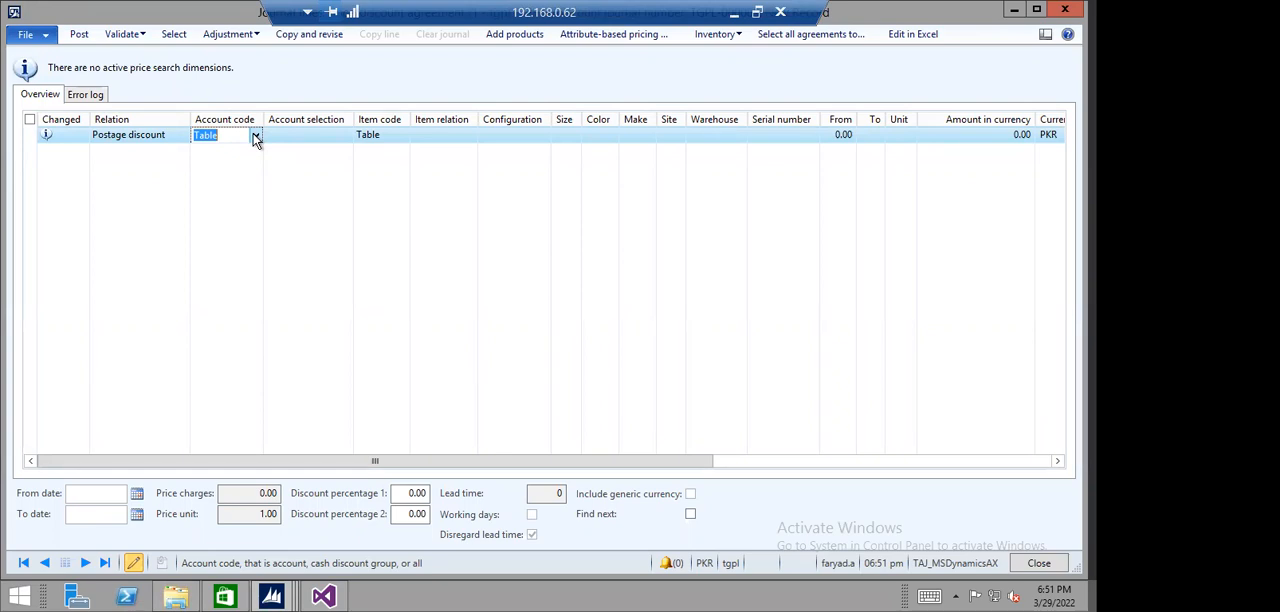
pyautogui.click(149, 135)
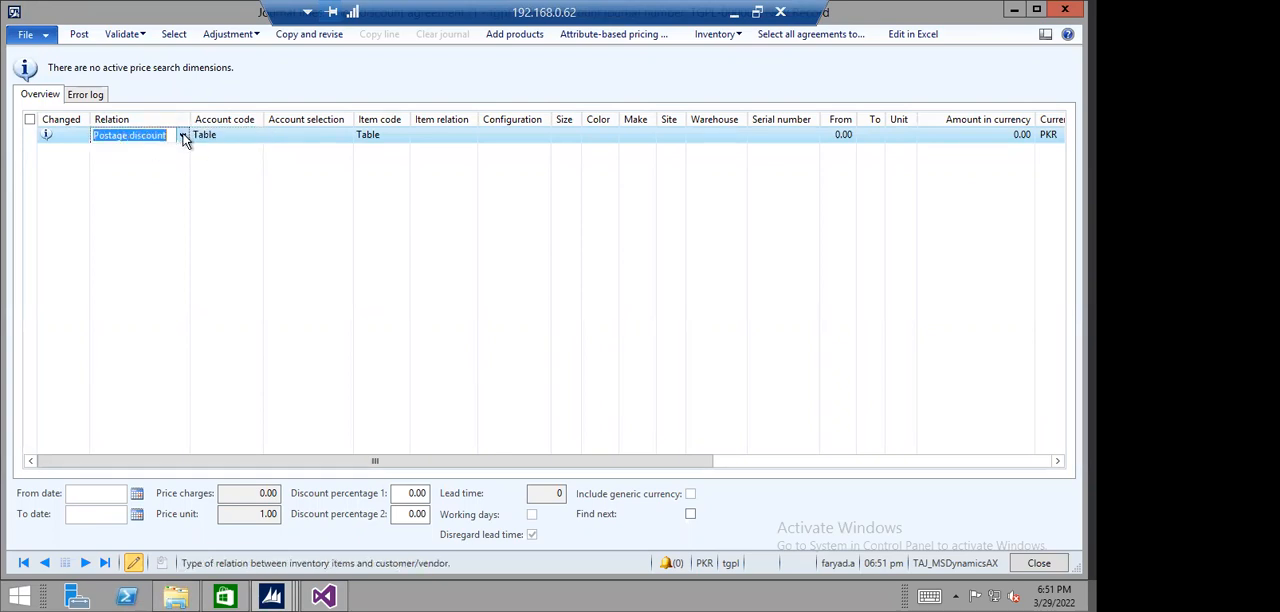
pyautogui.click(183, 136)
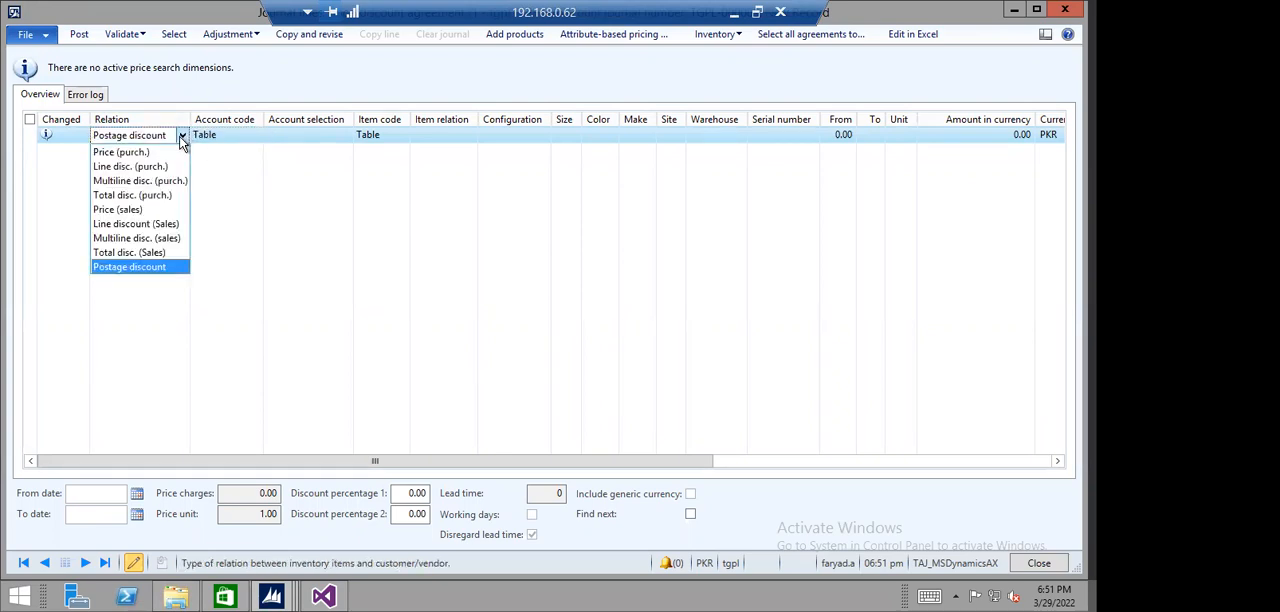
pyautogui.click(150, 155)
# - Keep the account code Table and choose Test Vendor as the account selection, sorting the vendor accounts in descending order
pyautogui.click(236, 135)
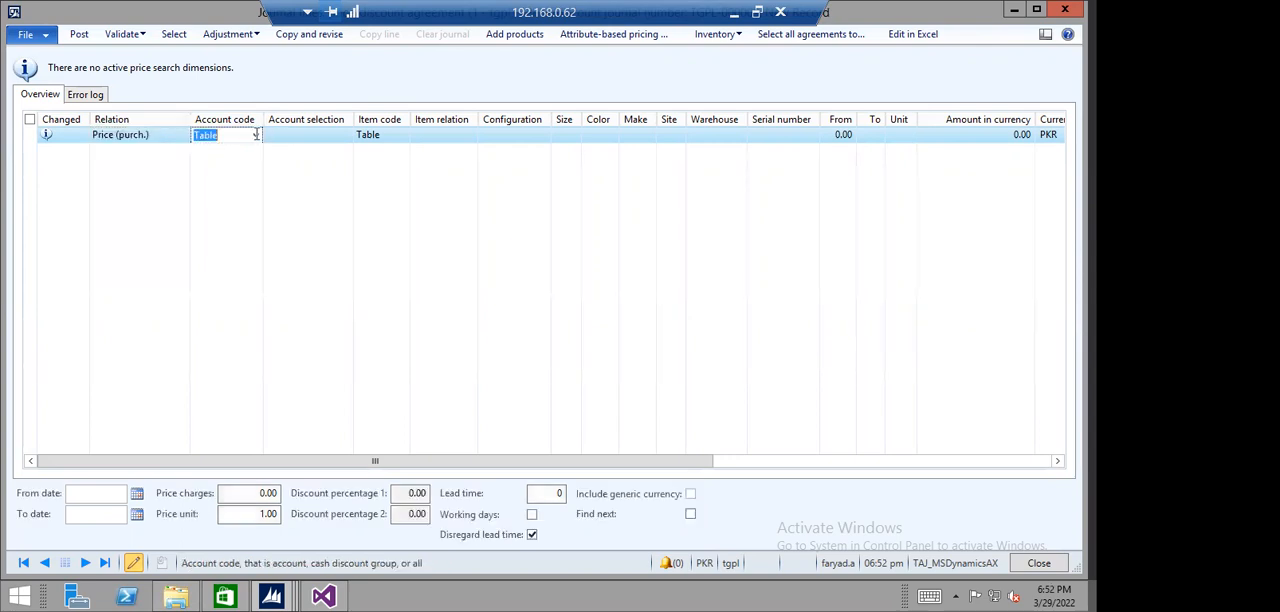
pyautogui.click(256, 136)
pyautogui.click(310, 138)
pyautogui.click(310, 137)
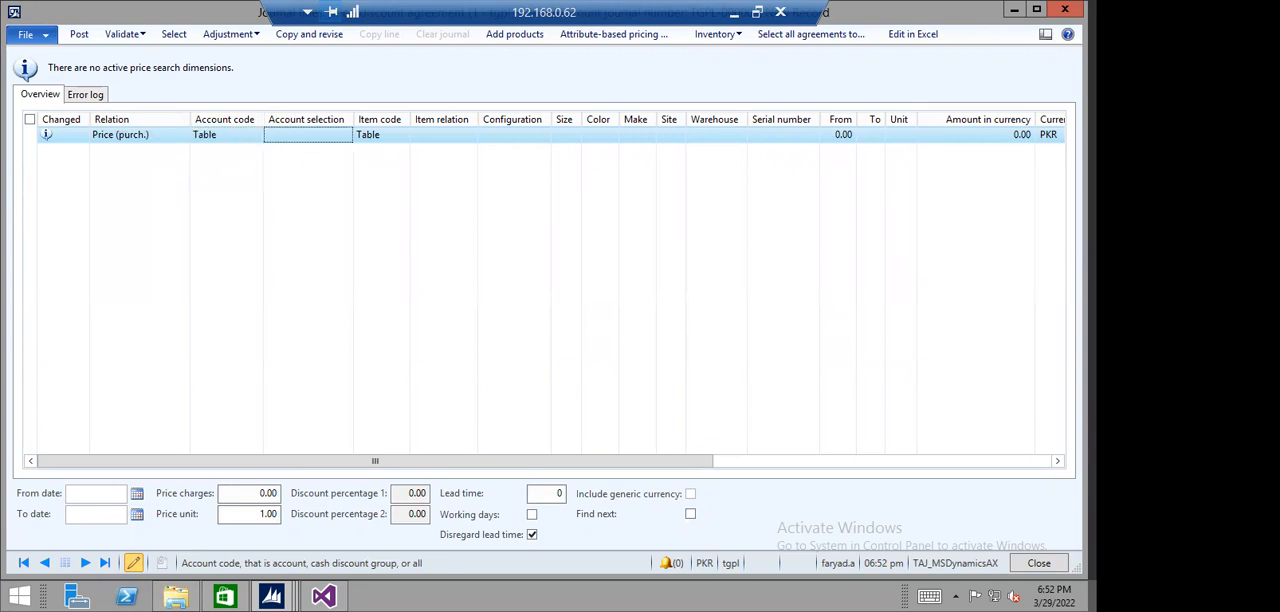
pyautogui.click(345, 136)
pyautogui.scroll(-15, 350, 208)
pyautogui.scroll(-20, 350, 213)
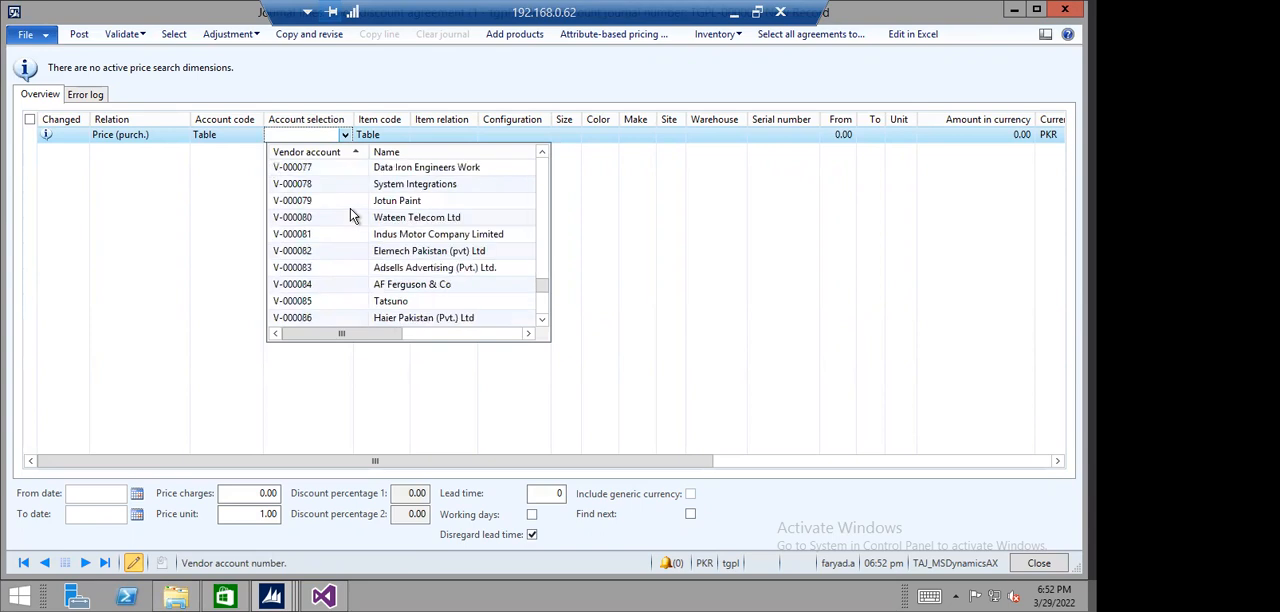
pyautogui.scroll(-3, 350, 216)
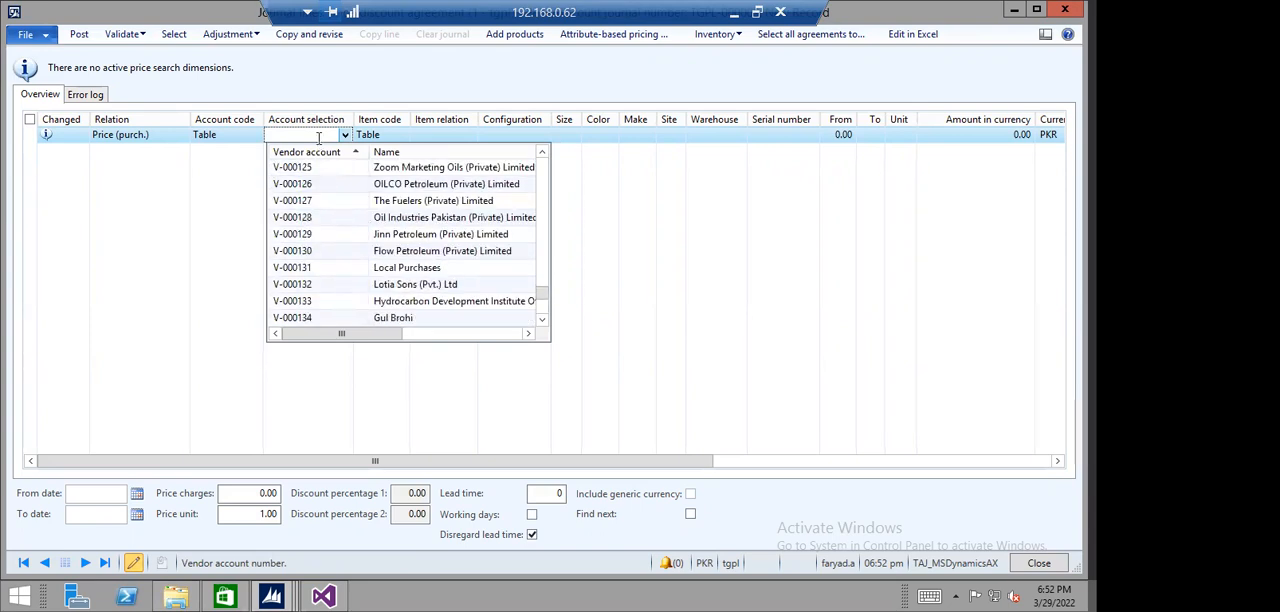
pyautogui.click(316, 153)
pyautogui.click(318, 153)
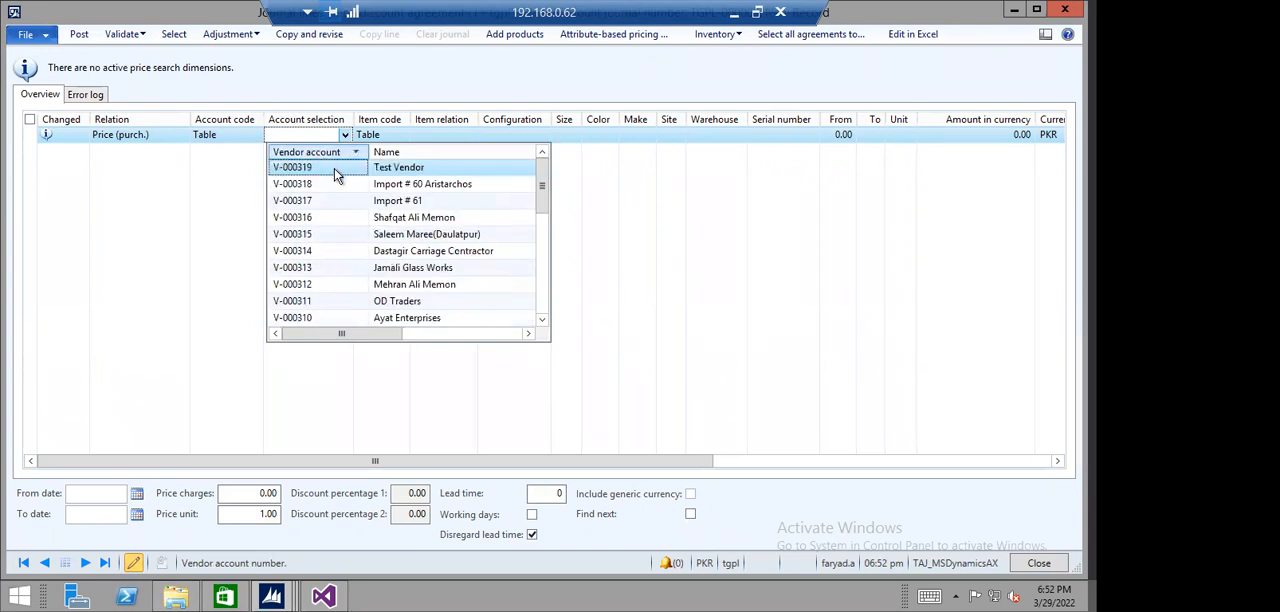
pyautogui.click(390, 168)
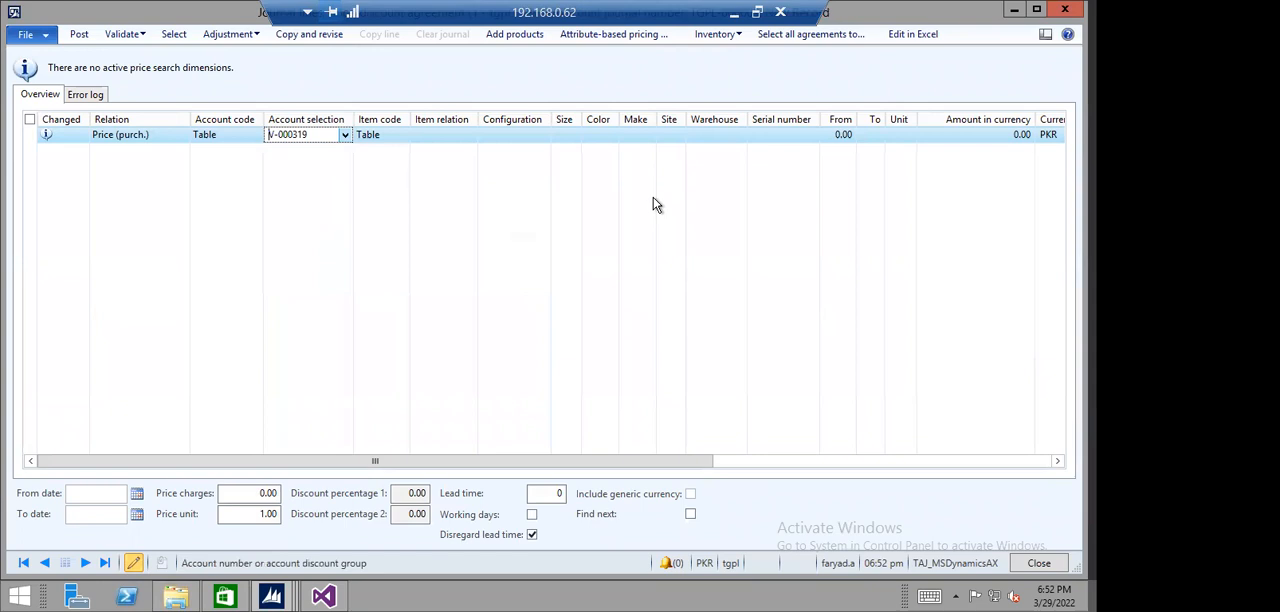
# - Look up the items available for the item relation and set the journal line's item code to Group
pyautogui.click(466, 134)
pyautogui.click(470, 135)
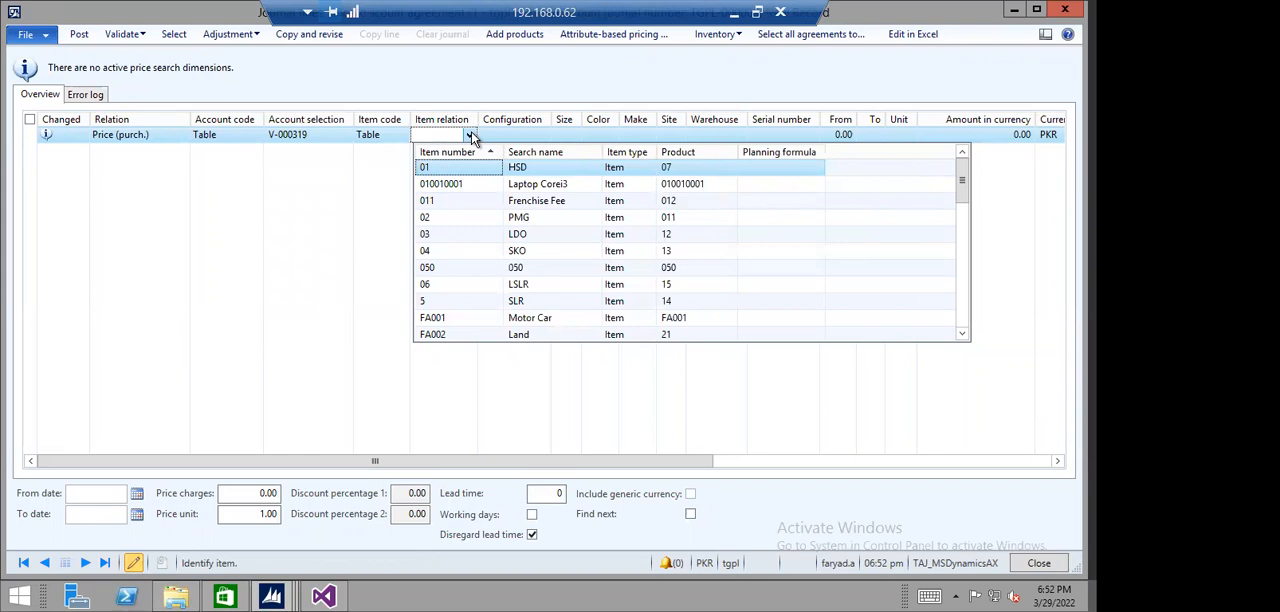
pyautogui.click(404, 134)
pyautogui.click(403, 134)
pyautogui.click(378, 163)
pyautogui.click(423, 137)
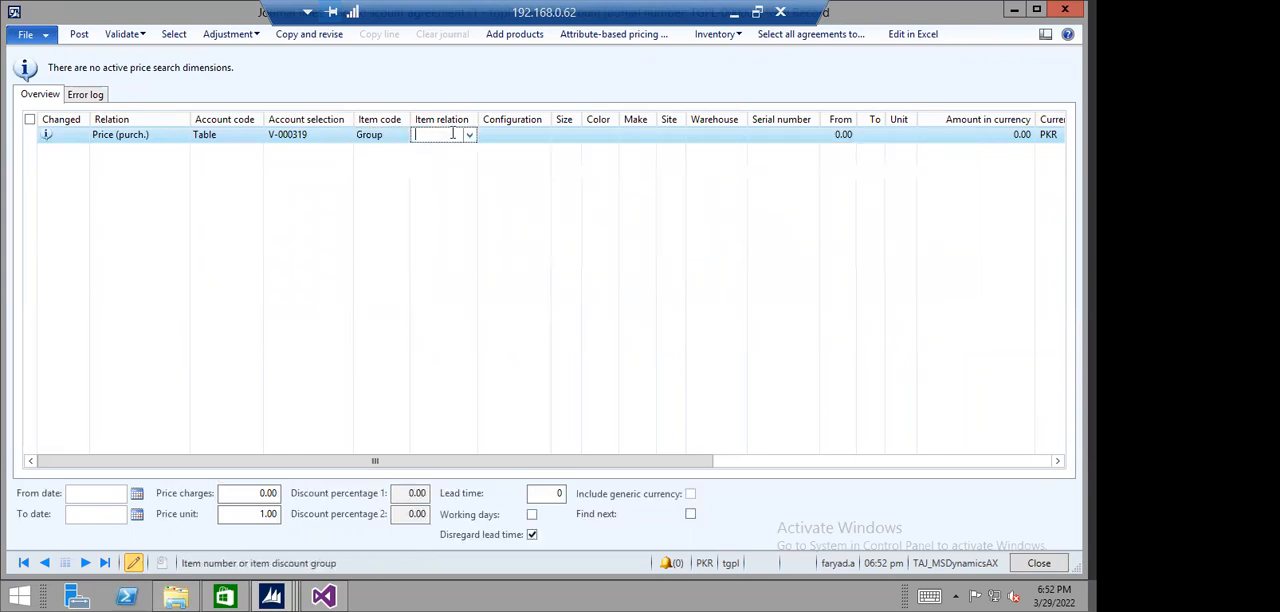
# - Set the journal line's item code to Table and choose item 010010001 (Laptop Corei3) as the item relation
pyautogui.click(469, 135)
pyautogui.click(447, 136)
pyautogui.click(393, 135)
pyautogui.click(402, 137)
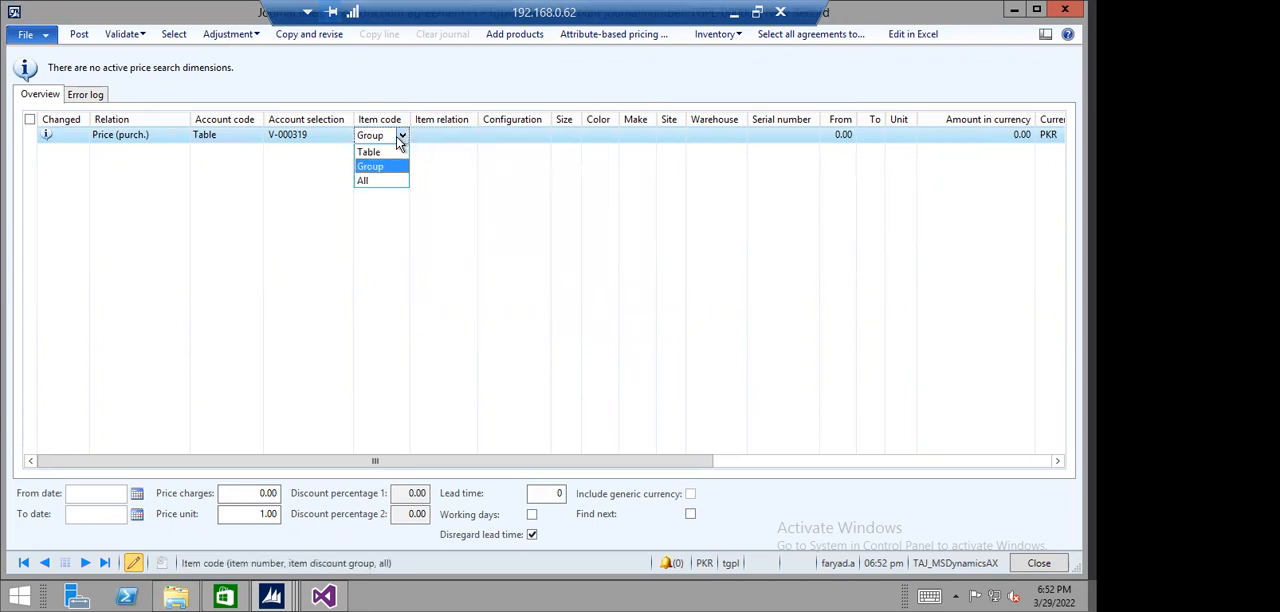
pyautogui.click(377, 152)
pyautogui.click(444, 135)
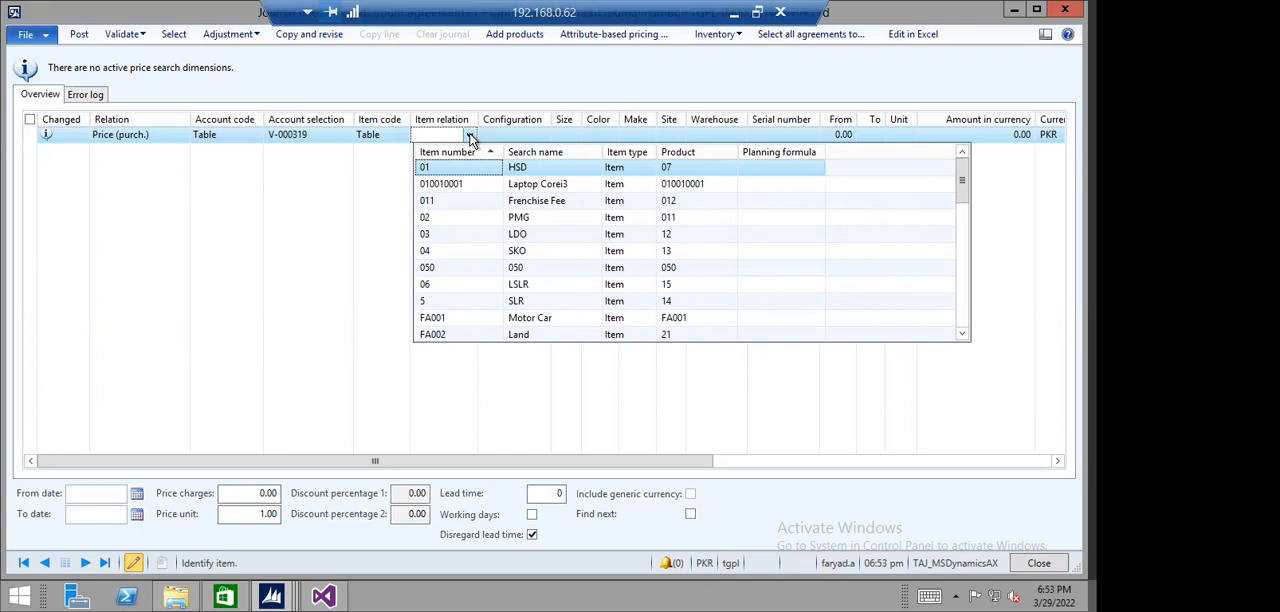
pyautogui.click(460, 185)
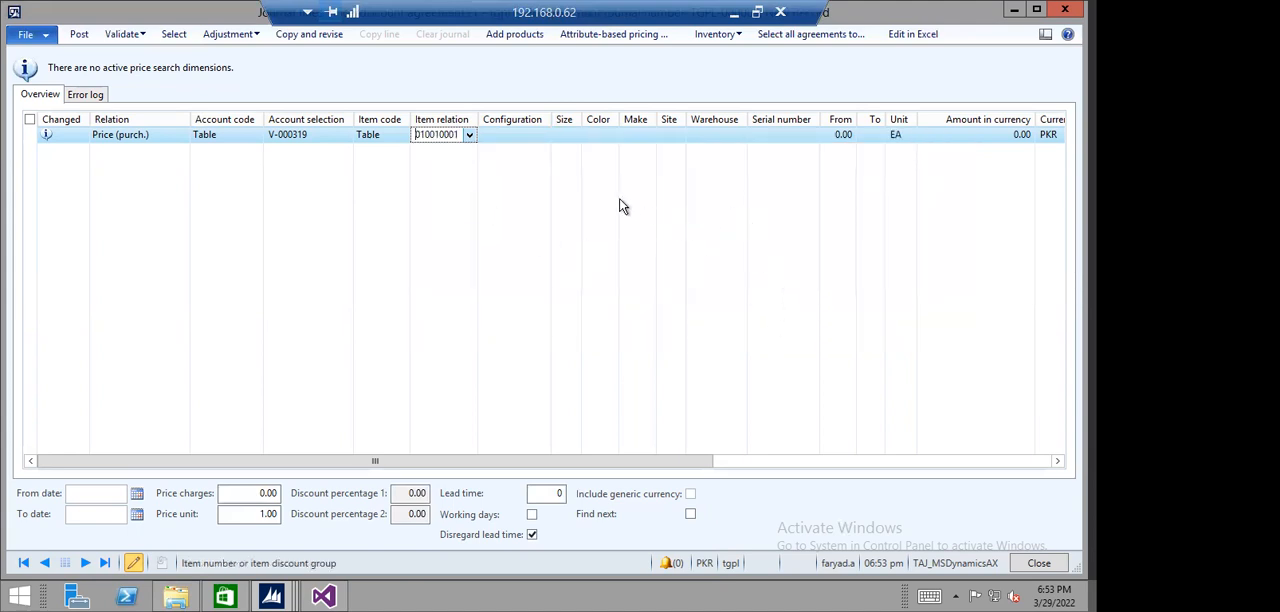
# - Narrow the Configuration column and set the journal line's amount in currency to 55,000 PKR
pyautogui.moveTo(551, 120); pyautogui.dragTo(528, 120)
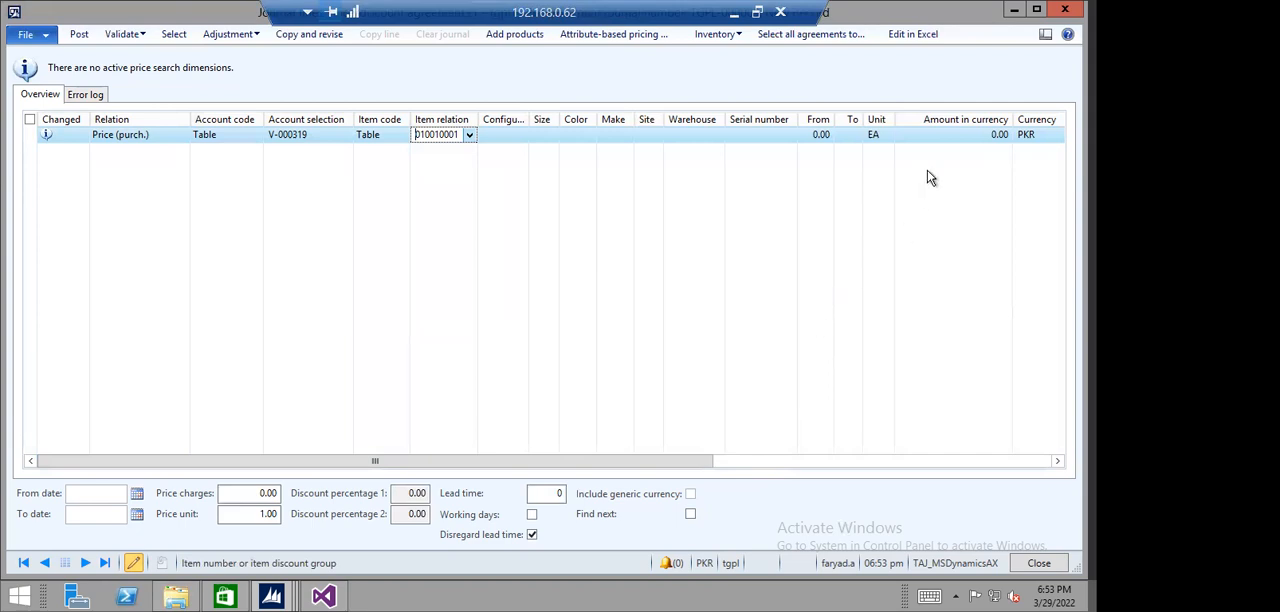
pyautogui.click(935, 134)
pyautogui.doubleClick(982, 134)
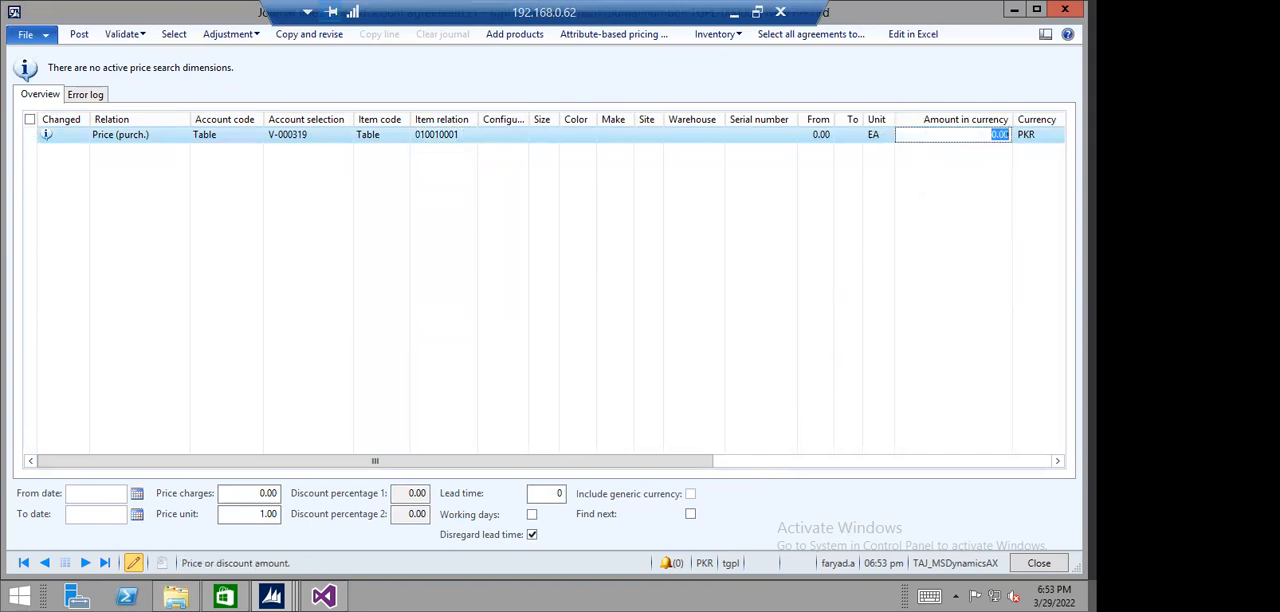
pyautogui.write('55000')
# - Narrow the Serial number column and set the journal line's quantity range from 1 to 10
pyautogui.click(809, 134)
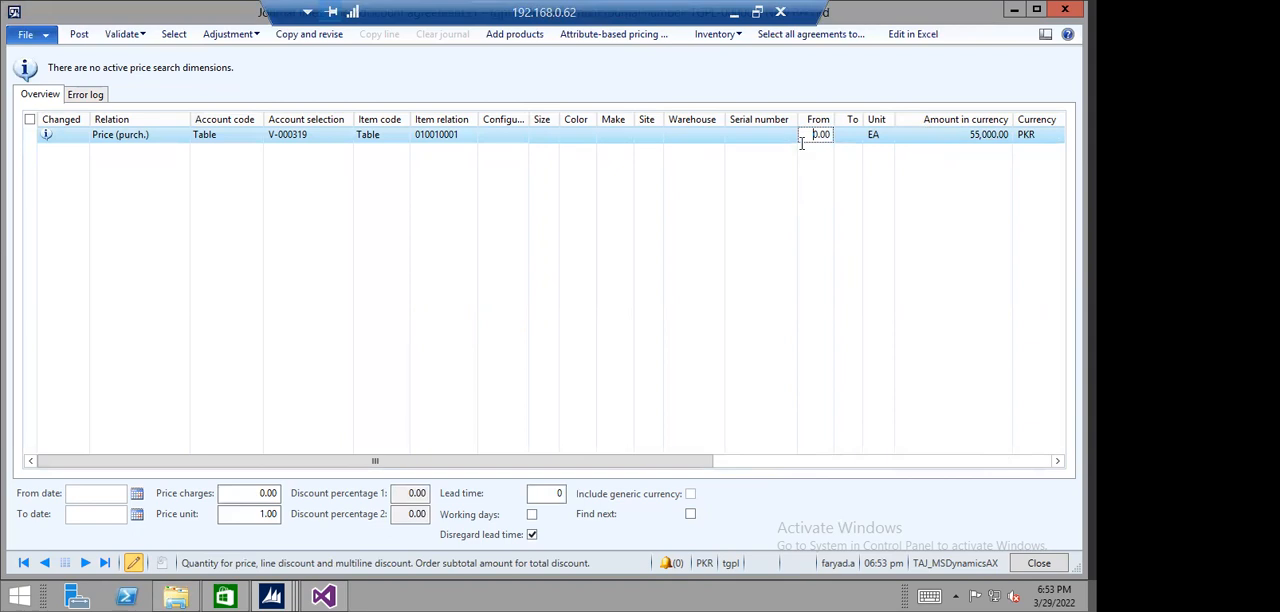
pyautogui.moveTo(797, 119); pyautogui.dragTo(777, 119)
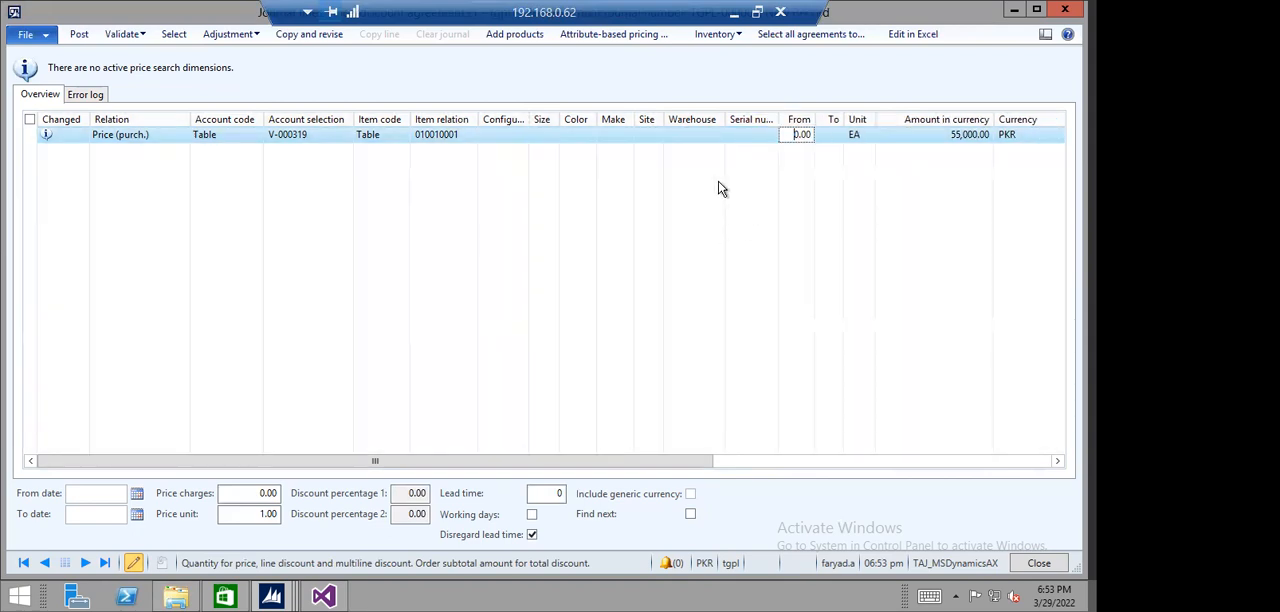
pyautogui.click(793, 134)
pyautogui.write('0')
pyautogui.press('Tab')
pyautogui.write('10')
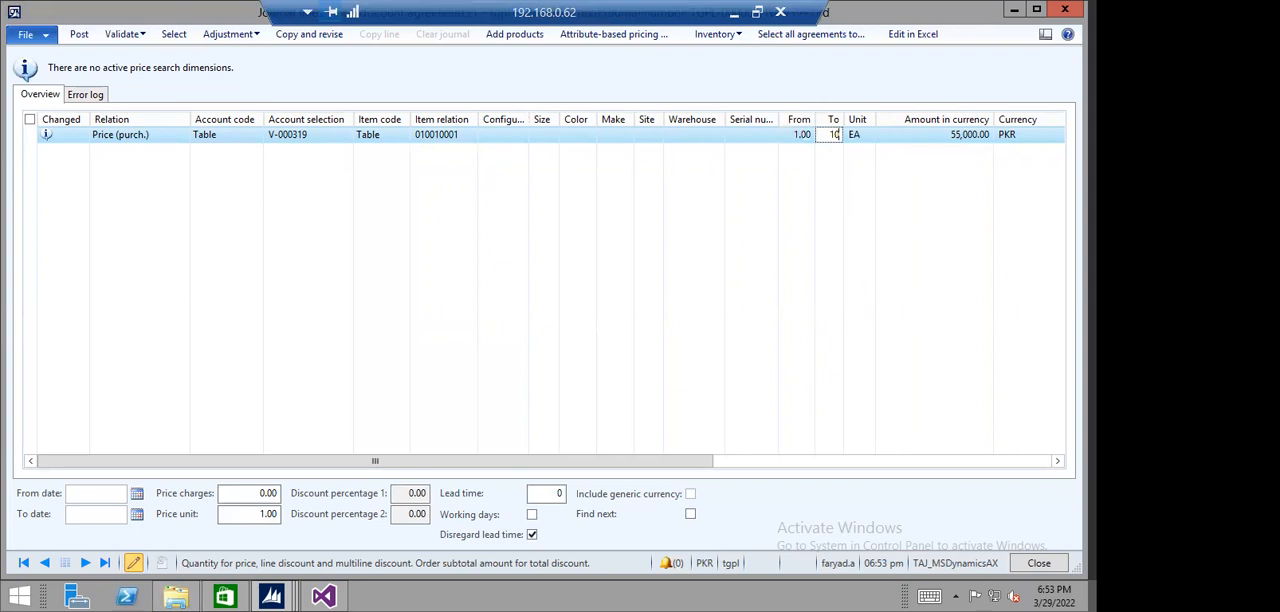
# - Change the journal line's quantity range to run from 10 to 20
pyautogui.click(787, 136)
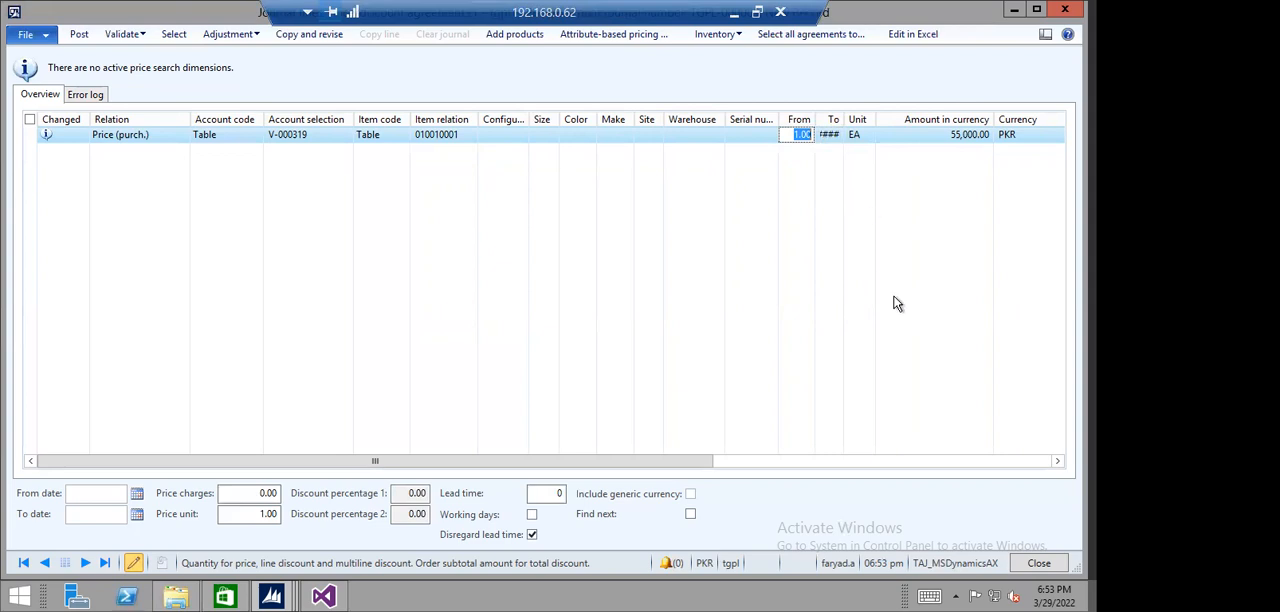
pyautogui.write('10')
pyautogui.press('Tab')
pyautogui.write('20')
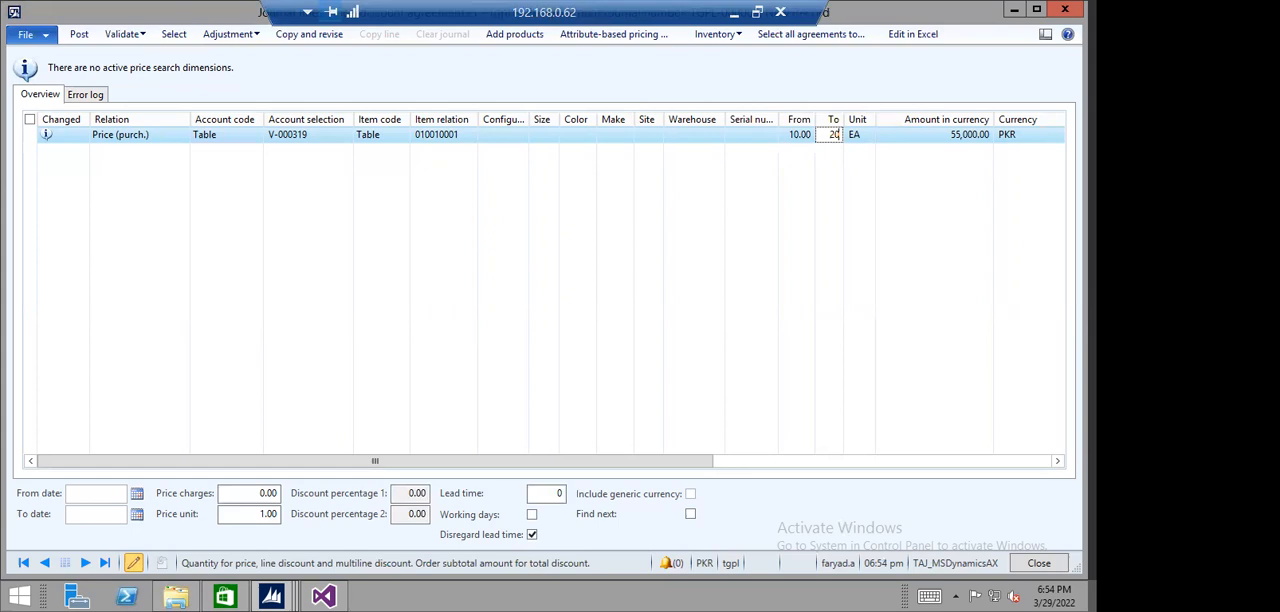
# - Clear the From and To quantities on the journal line
pyautogui.press('BackSpace')
pyautogui.press('BackSpace')
pyautogui.click(790, 134)
pyautogui.press('BackSpace')
pyautogui.press('Tab')
pyautogui.press('Tab')
pyautogui.press('Tab')
pyautogui.moveTo(667, 460); pyautogui.dragTo(351, 460)
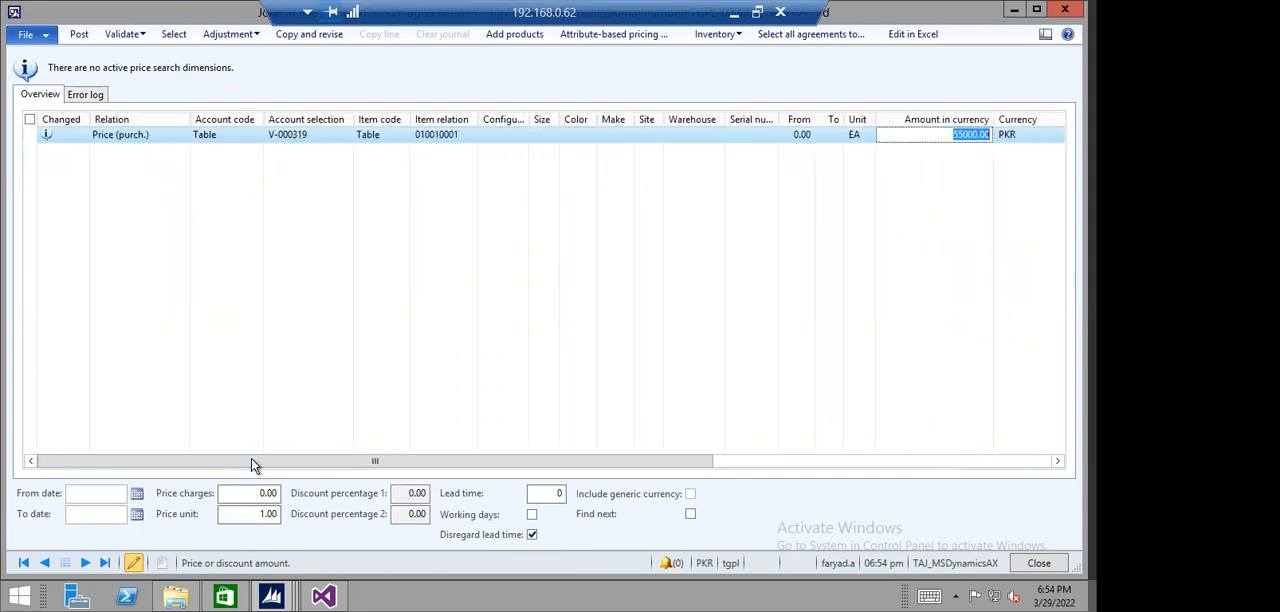
# - Set the price agreement's validity period from 3/1/2022 to 3/31/2022
pyautogui.click(81, 492)
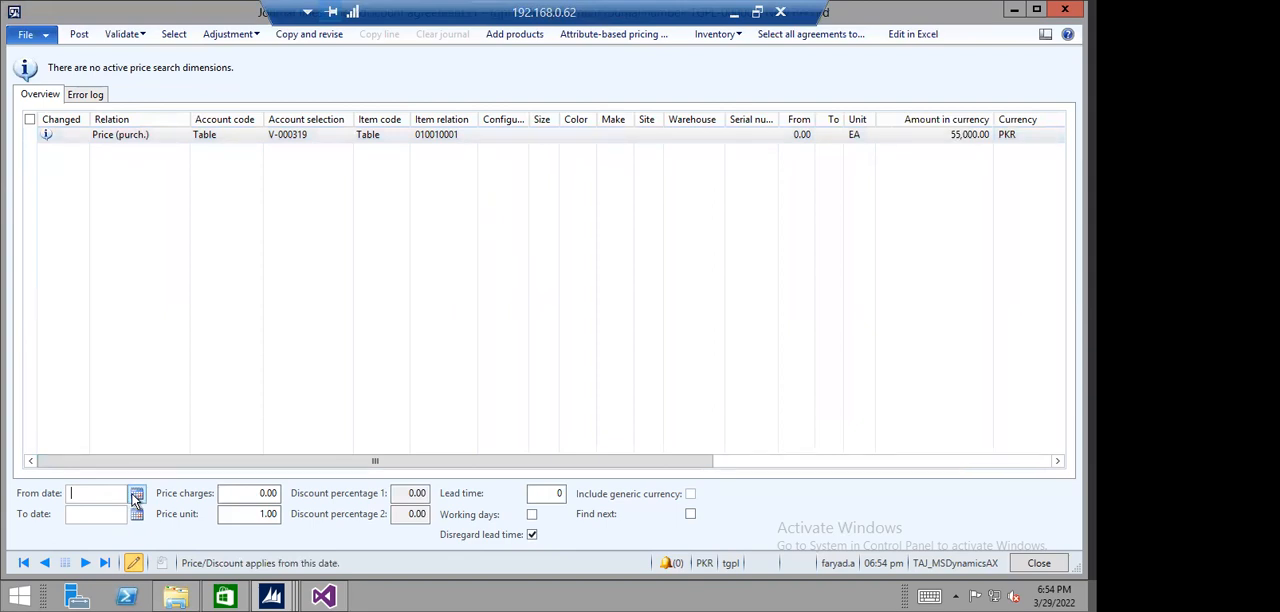
pyautogui.click(136, 495)
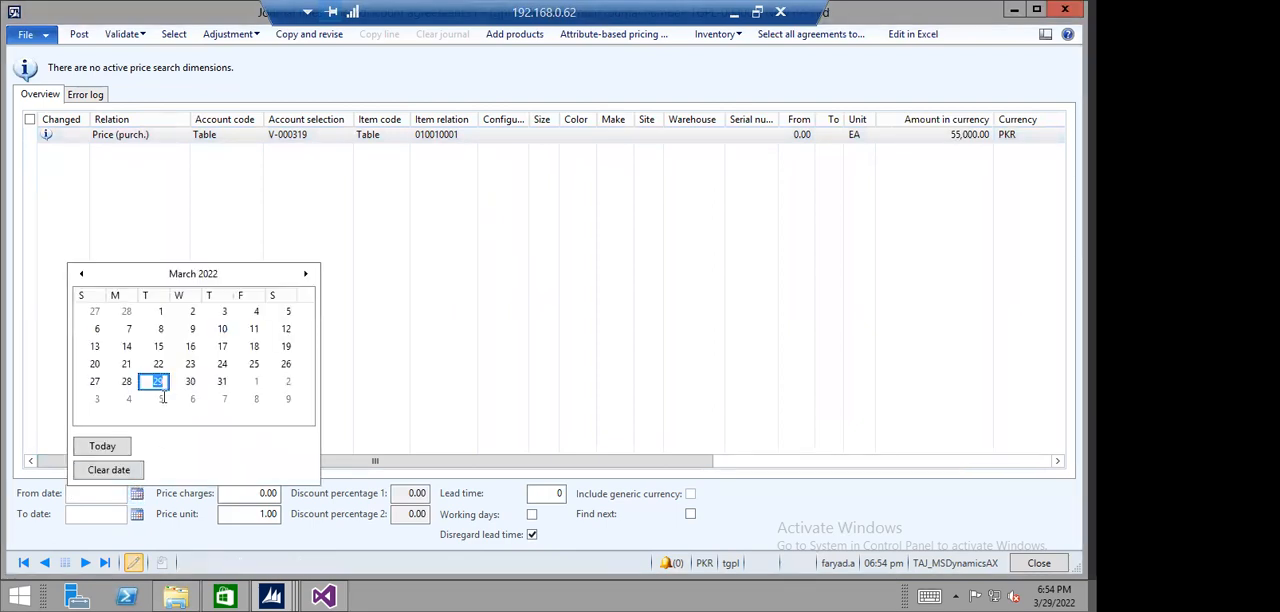
pyautogui.click(158, 314)
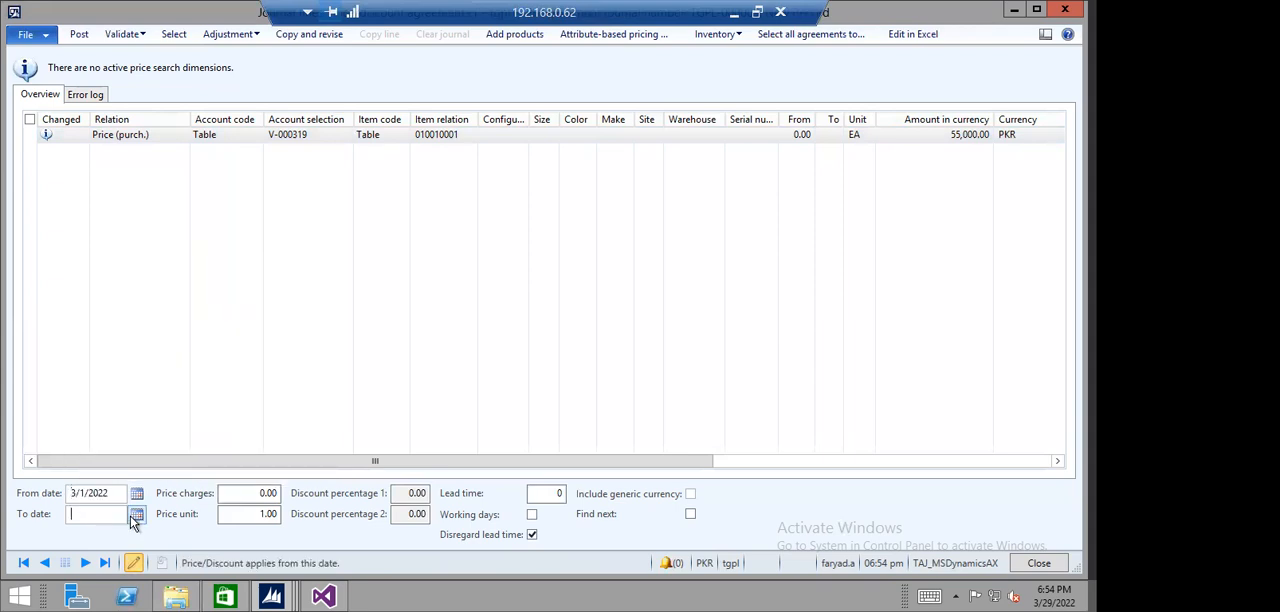
pyautogui.click(137, 514)
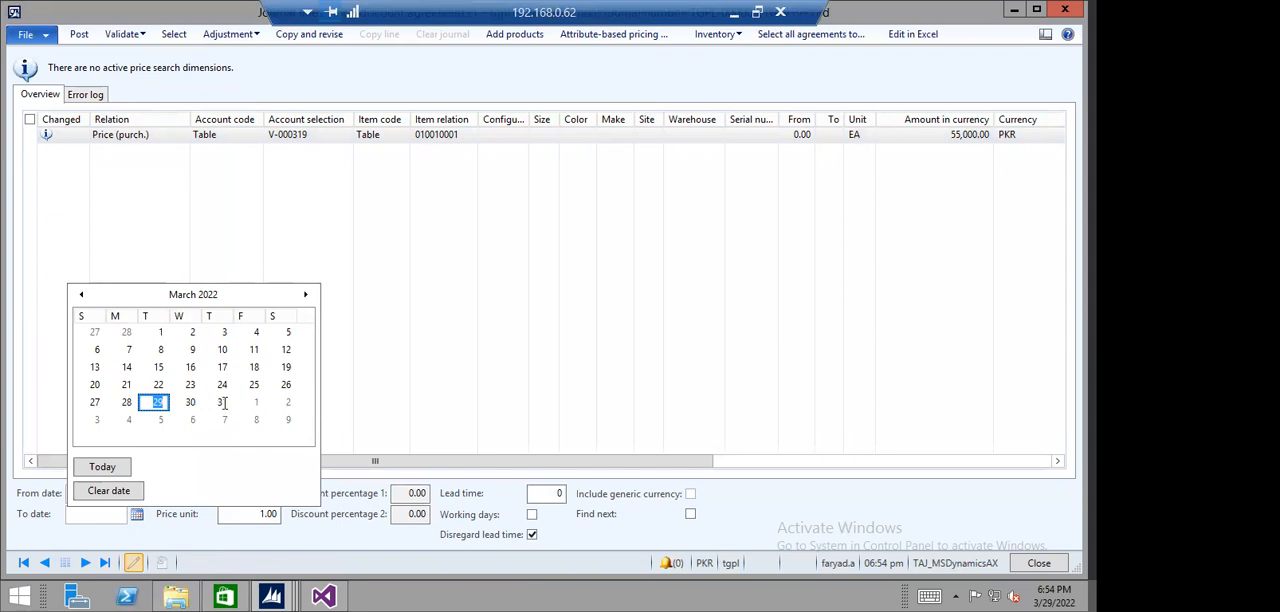
pyautogui.click(177, 485)
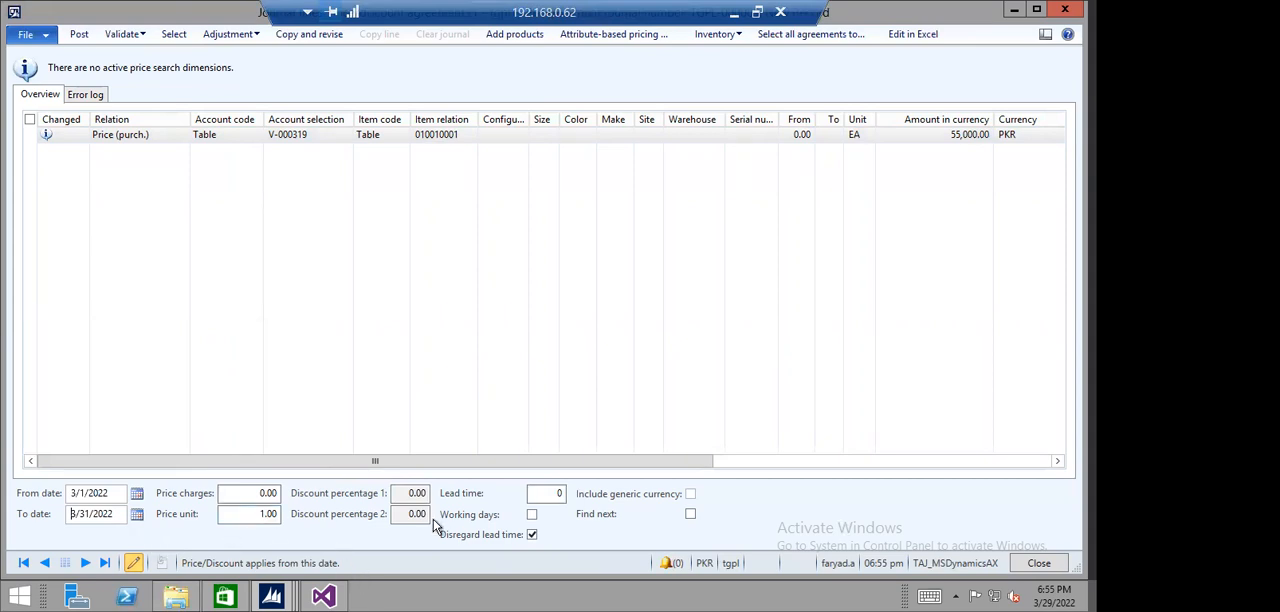
# - Set the lead time of the price agreement line to 5 days
pyautogui.click(537, 494)
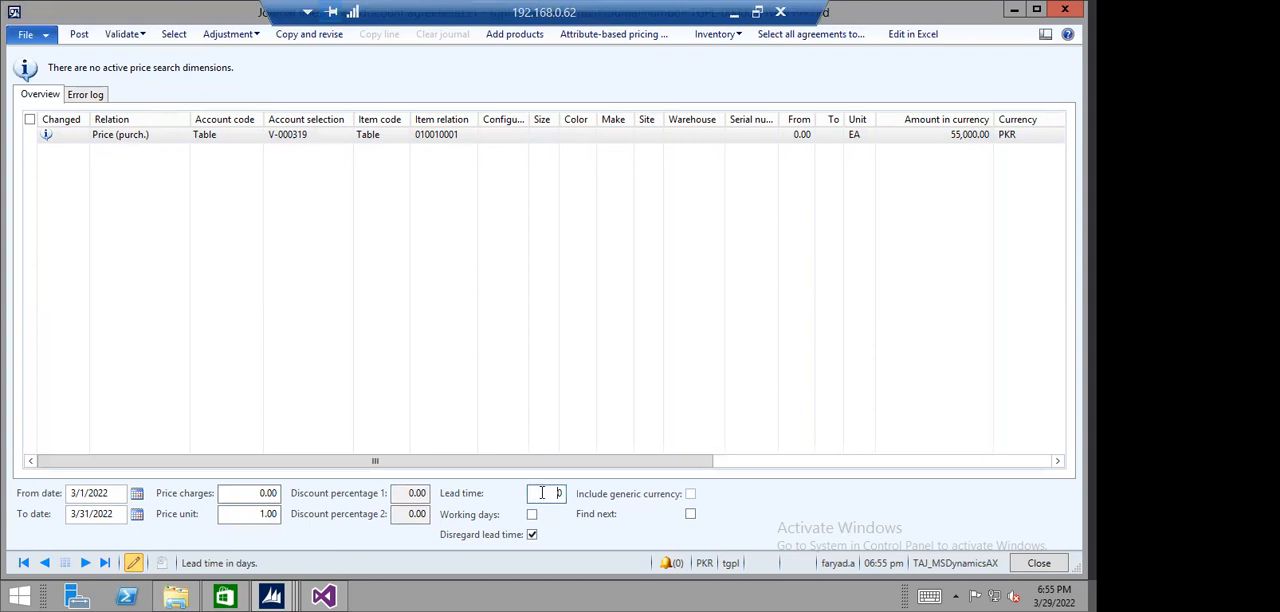
pyautogui.doubleClick(542, 493)
pyautogui.write('5')
pyautogui.click(257, 497)
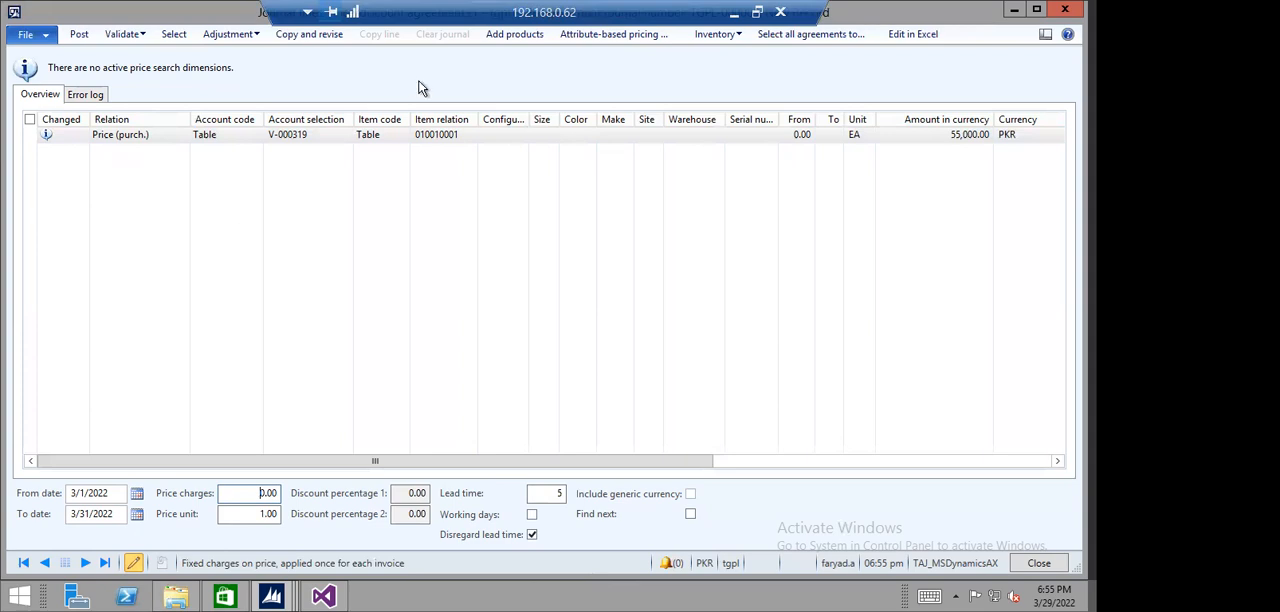
# - Validate all lines of the price/discount journal without batch processing and close the Infolog
pyautogui.click(130, 36)
pyautogui.click(136, 51)
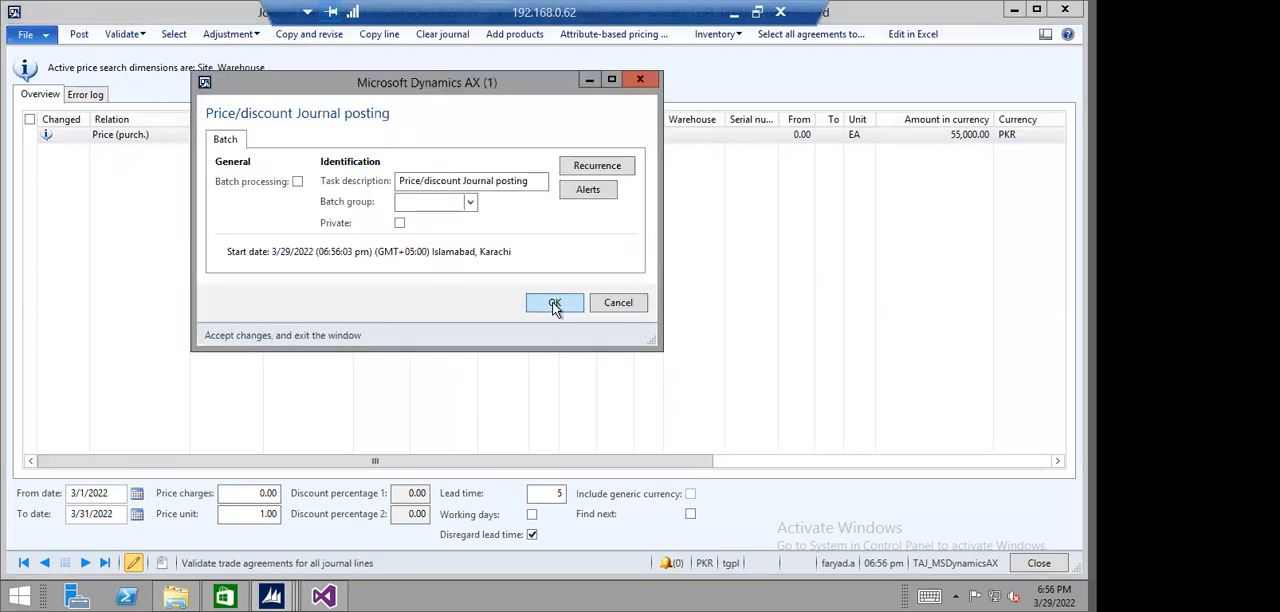
pyautogui.click(555, 302)
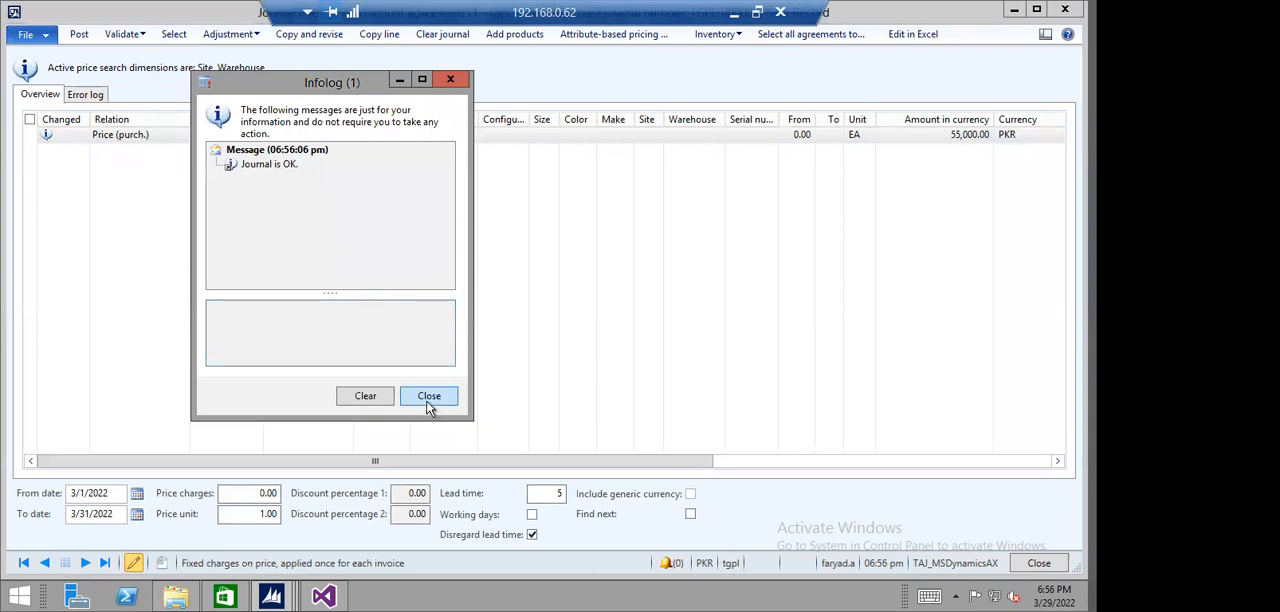
pyautogui.click(428, 398)
# - Post the price/discount journal without batch processing, then close the Infolog and the agreement journals form
pyautogui.click(79, 34)
pyautogui.click(552, 302)
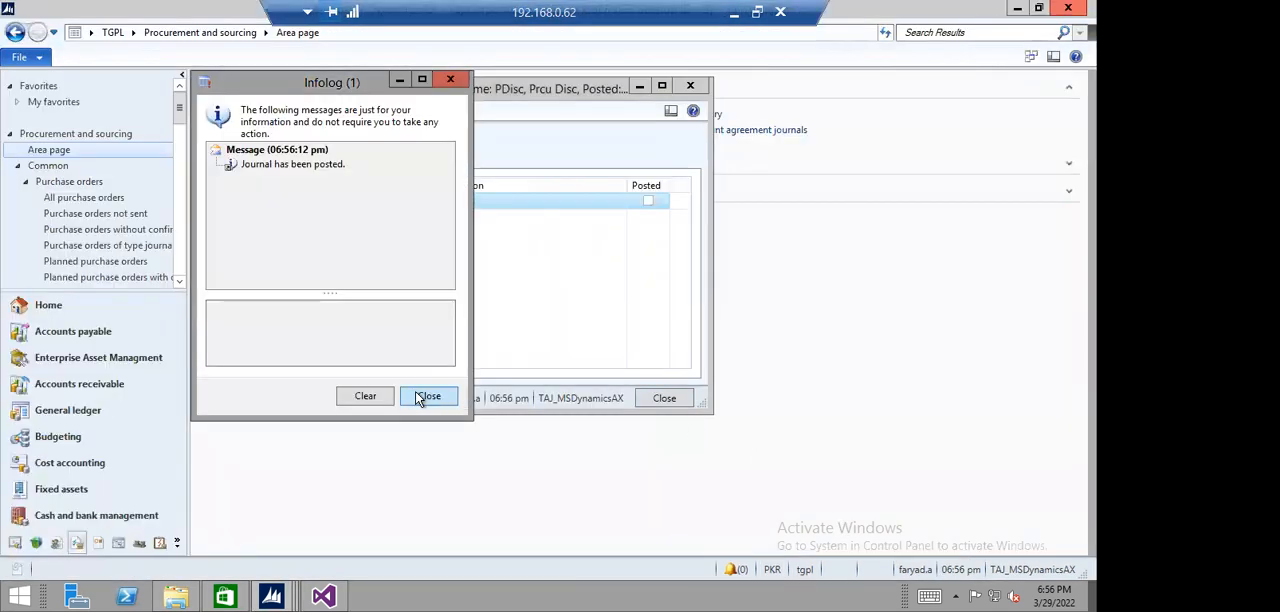
pyautogui.click(418, 397)
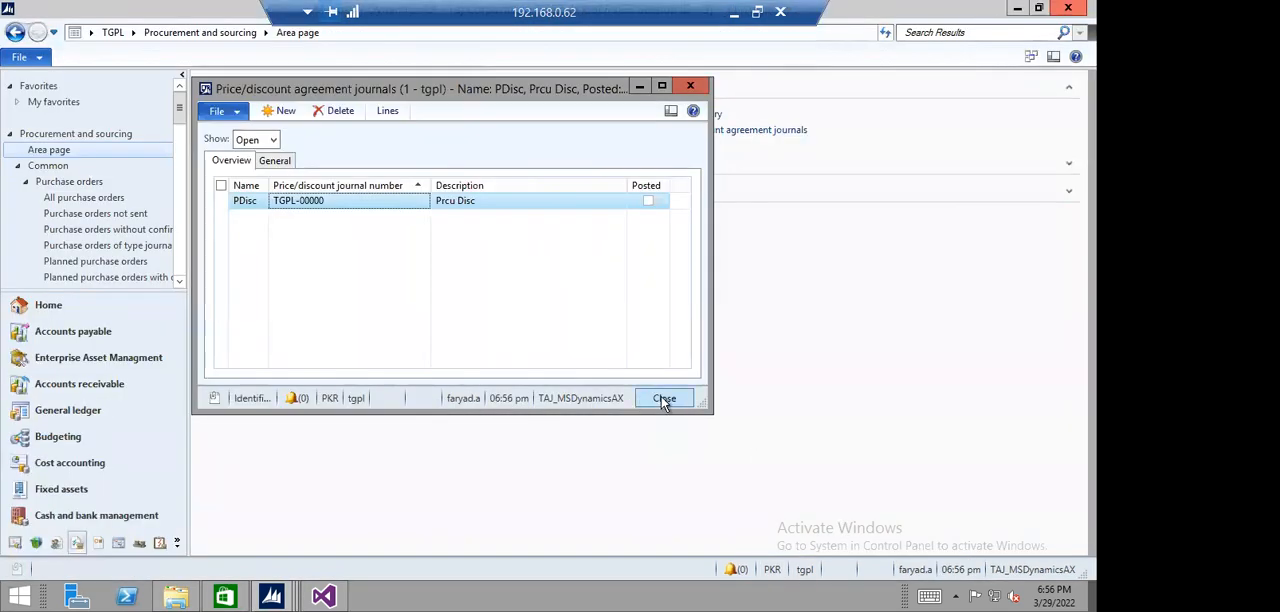
pyautogui.click(664, 398)
# - Create a new purchase order for Test Vendor from the list of all purchase orders, keeping the default general details
pyautogui.click(207, 114)
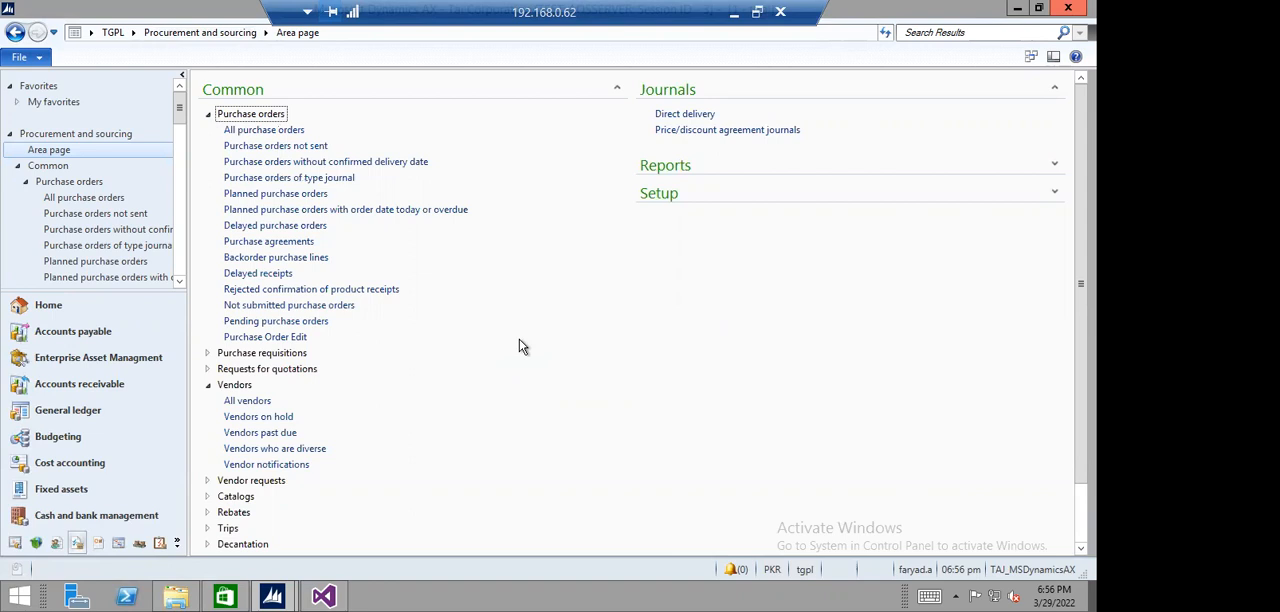
pyautogui.click(282, 130)
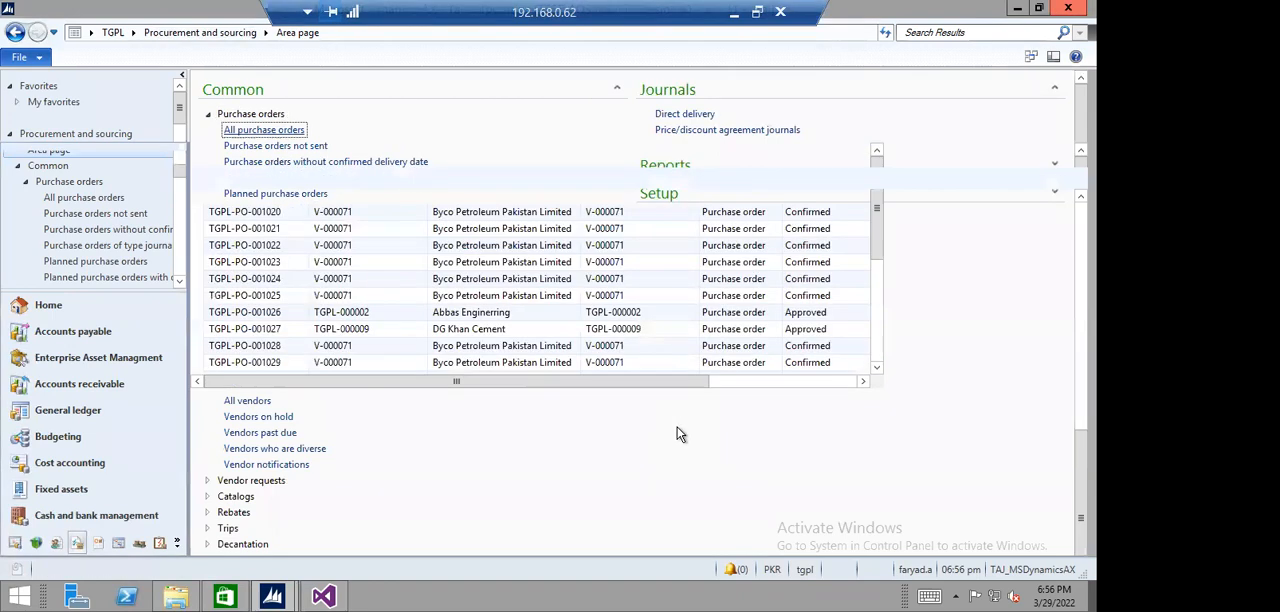
pyautogui.click(18, 104)
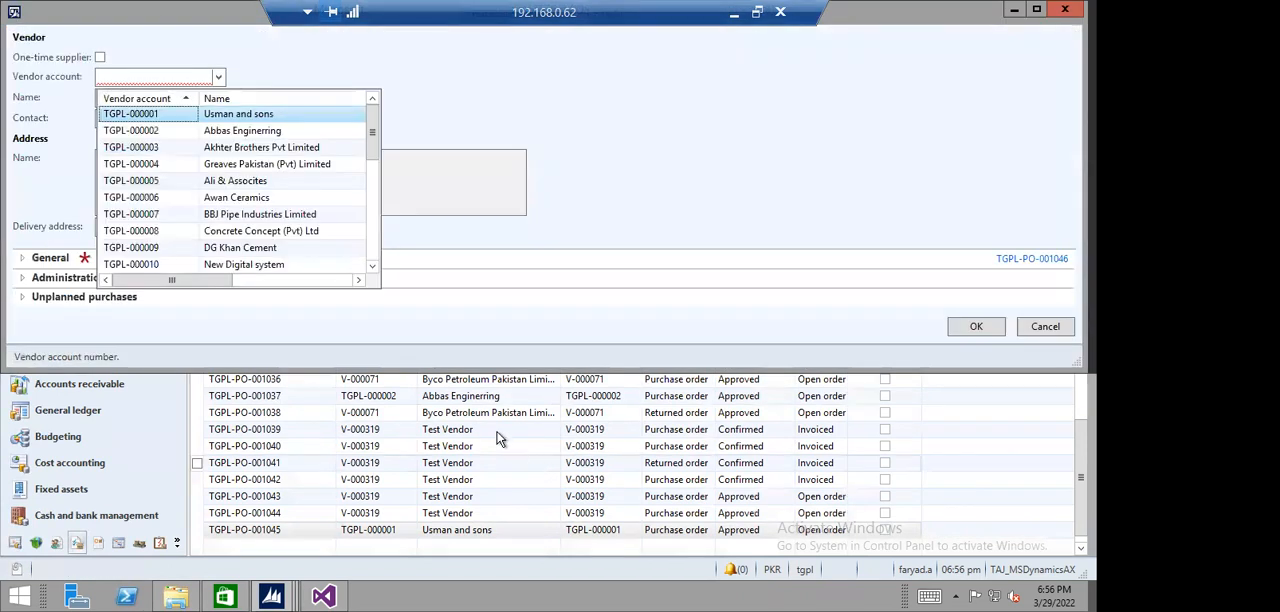
pyautogui.click(165, 100)
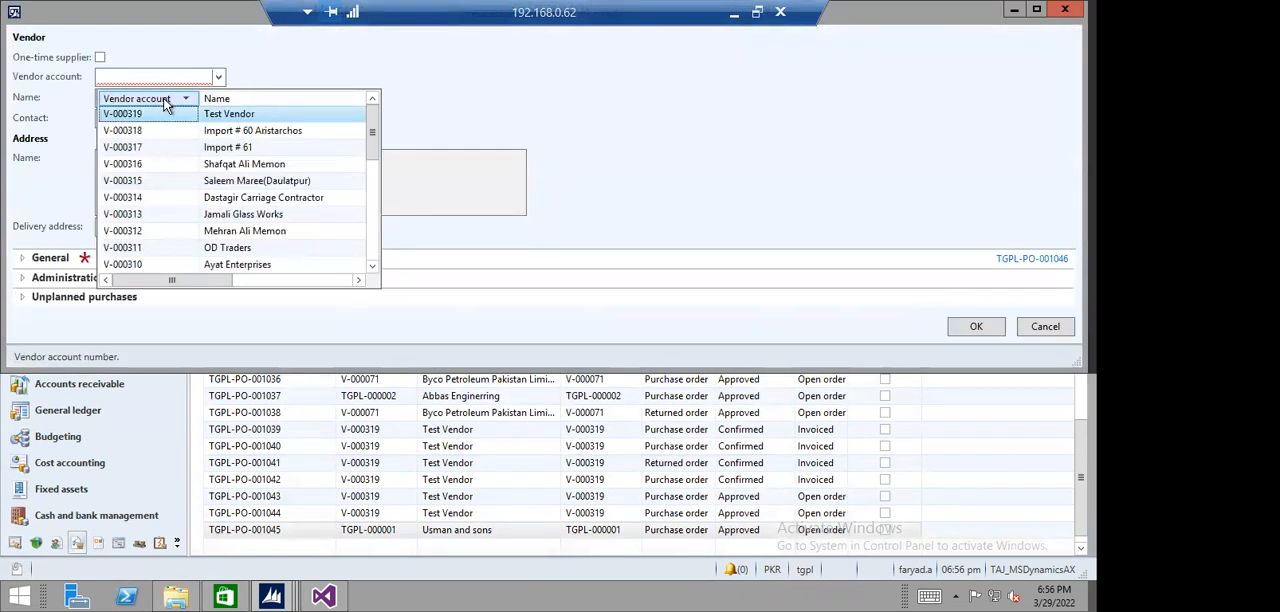
pyautogui.click(154, 113)
pyautogui.click(151, 184)
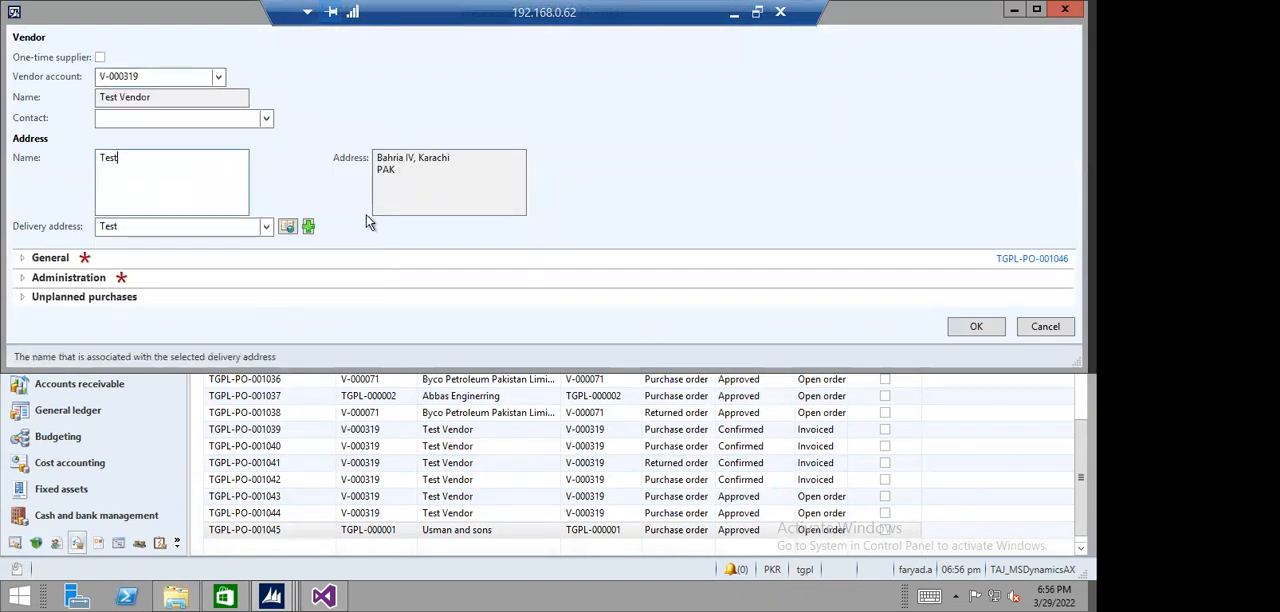
pyautogui.click(21, 258)
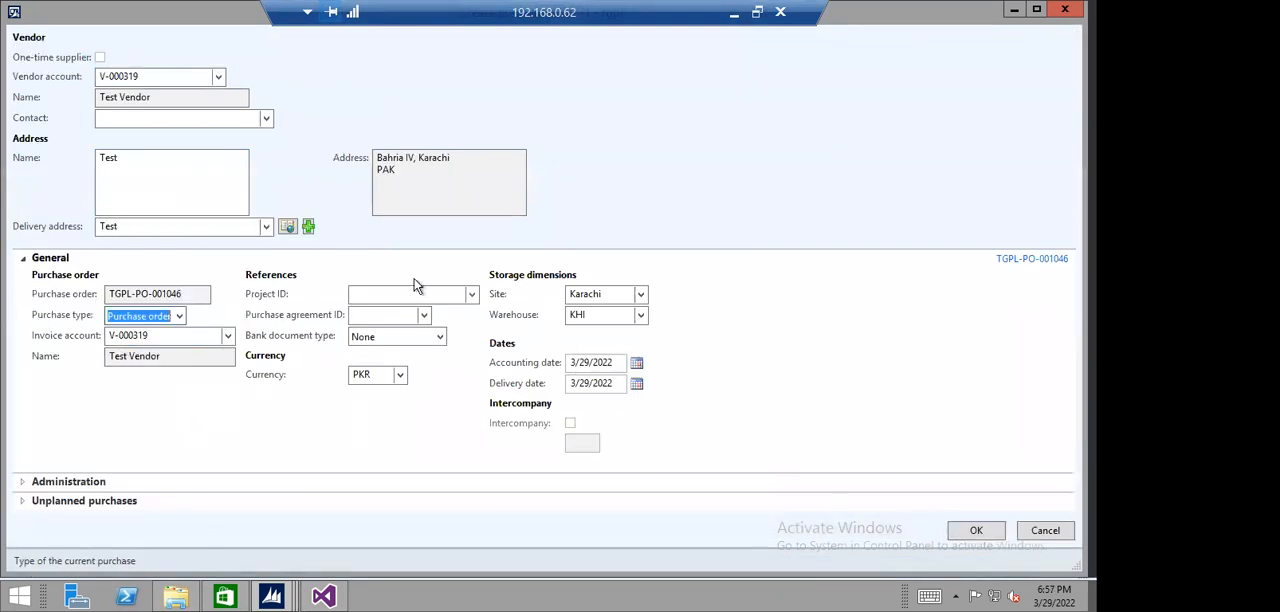
pyautogui.click(970, 531)
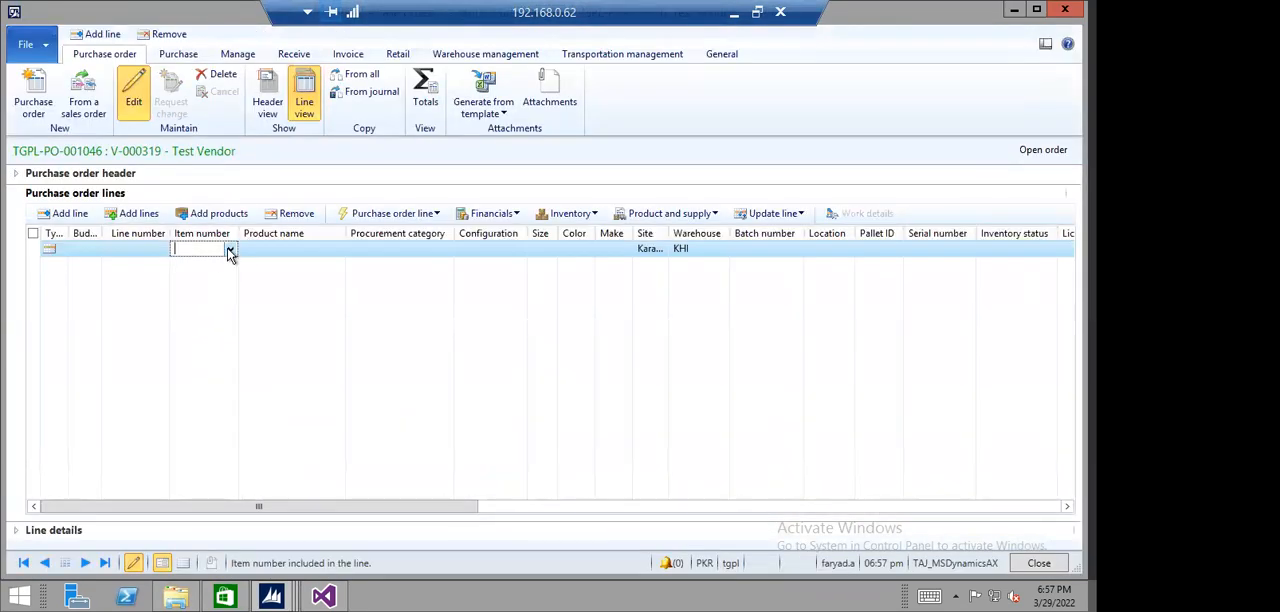
# - Choose item 010010001 (Laptop Corei3) on the purchase order line, then remove that line
pyautogui.click(229, 253)
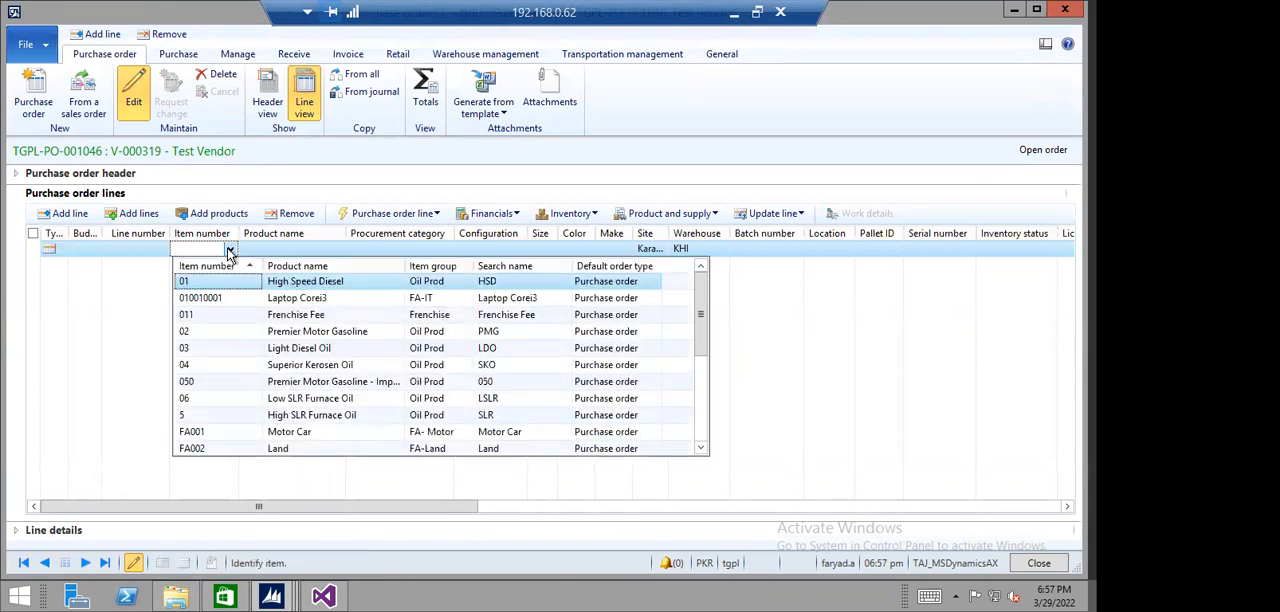
pyautogui.click(210, 300)
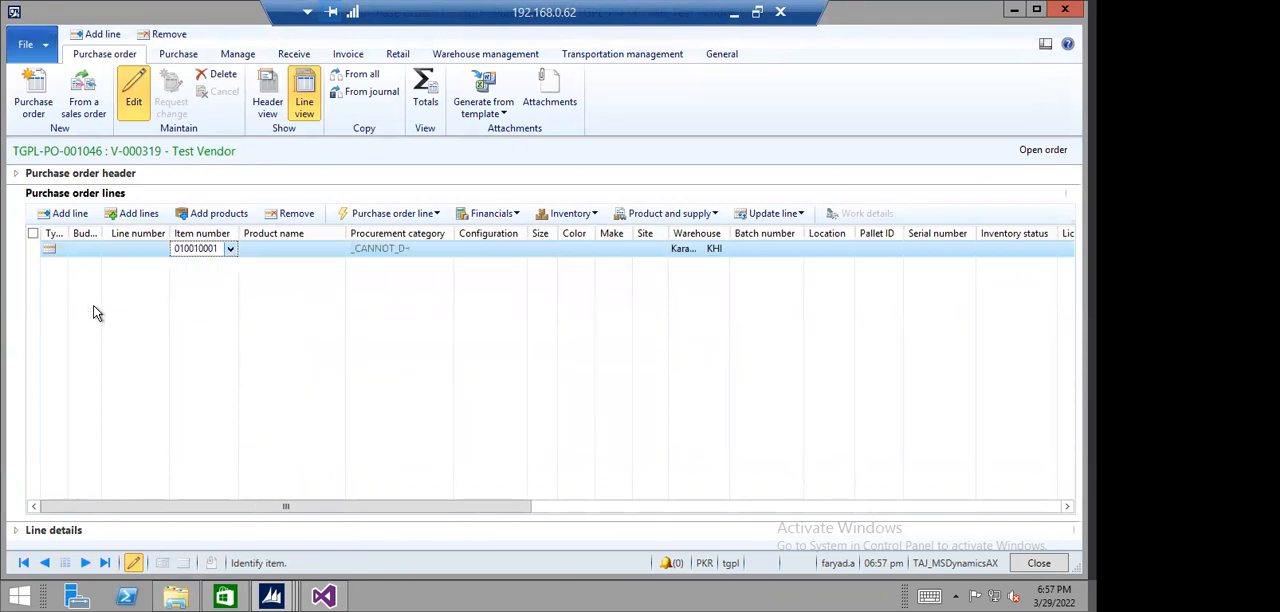
pyautogui.click(106, 252)
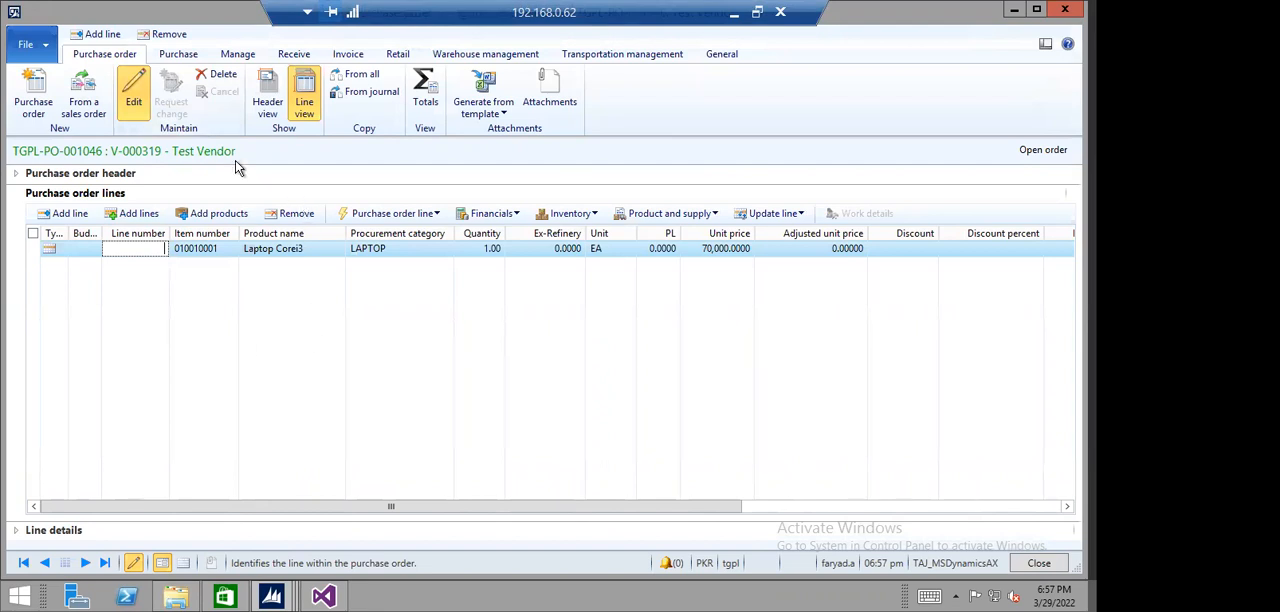
pyautogui.click(296, 213)
# - Examine the general, vendor, setup and posting details in the purchase order header, then close the order
pyautogui.click(268, 104)
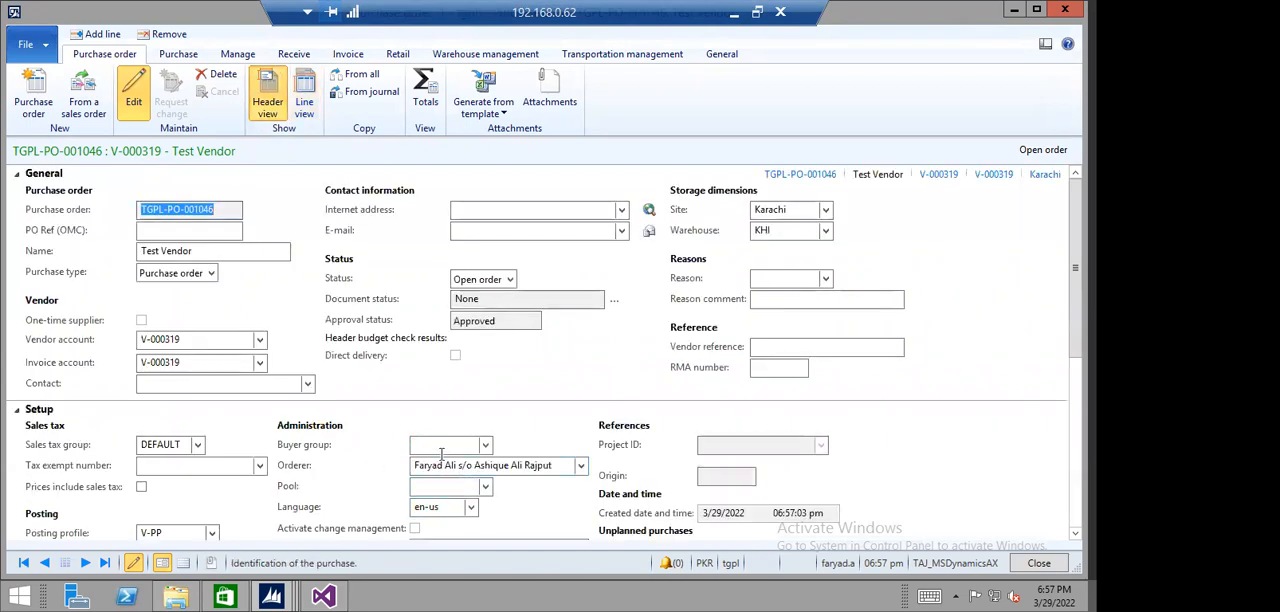
pyautogui.scroll(-3, 362, 487)
pyautogui.scroll(3, 362, 487)
pyautogui.scroll(-3, 358, 487)
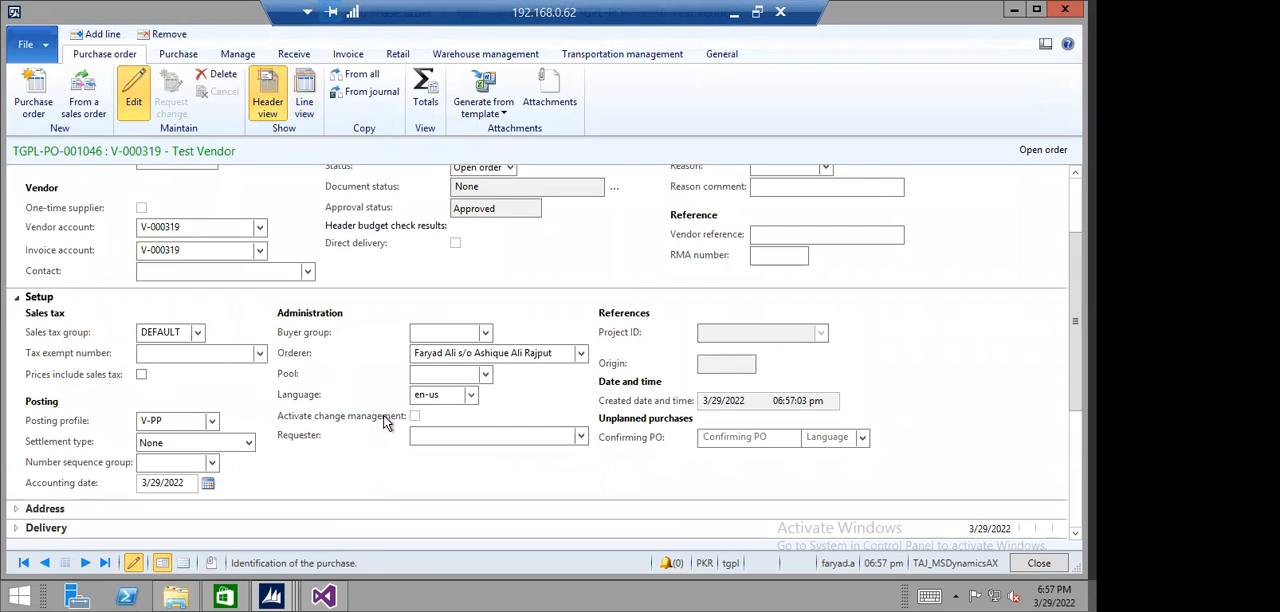
pyautogui.click(428, 333)
pyautogui.scroll(3, 455, 350)
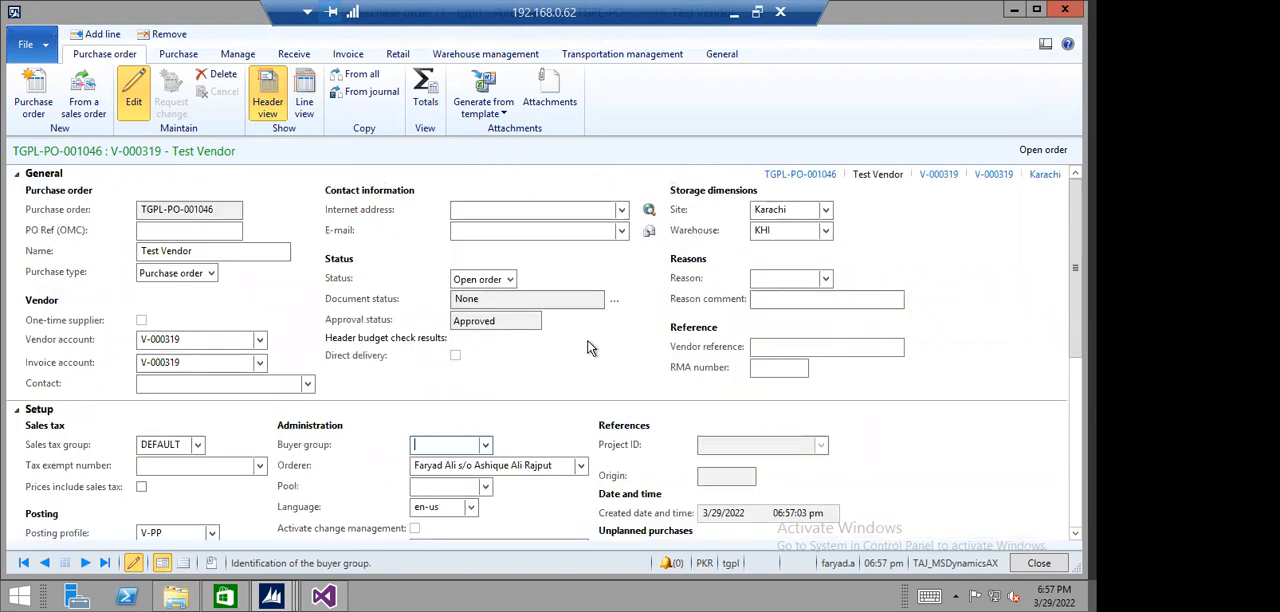
pyautogui.click(205, 383)
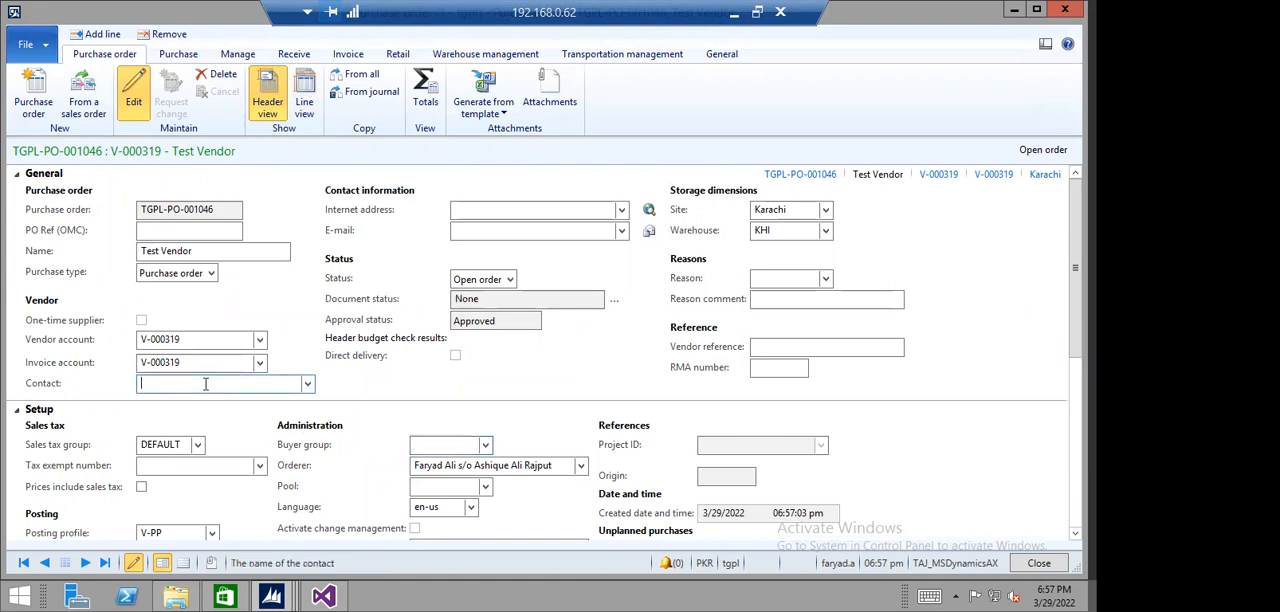
pyautogui.scroll(-3, 502, 443)
pyautogui.scroll(5, 500, 435)
pyautogui.scroll(-5, 500, 435)
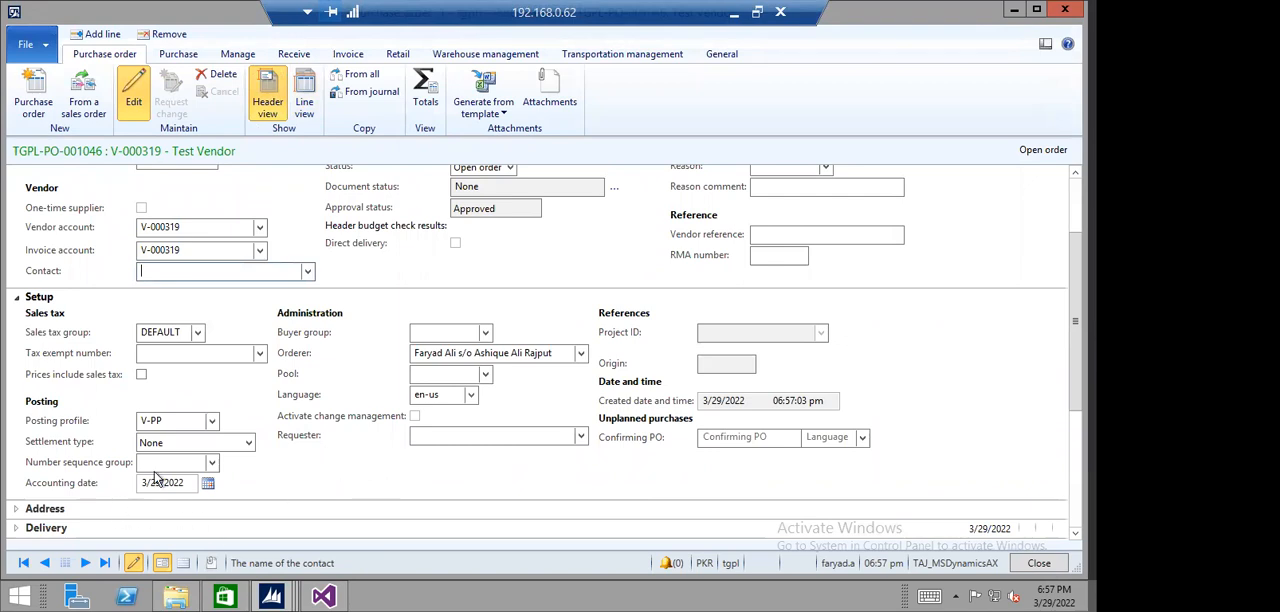
pyautogui.scroll(-3, 160, 478)
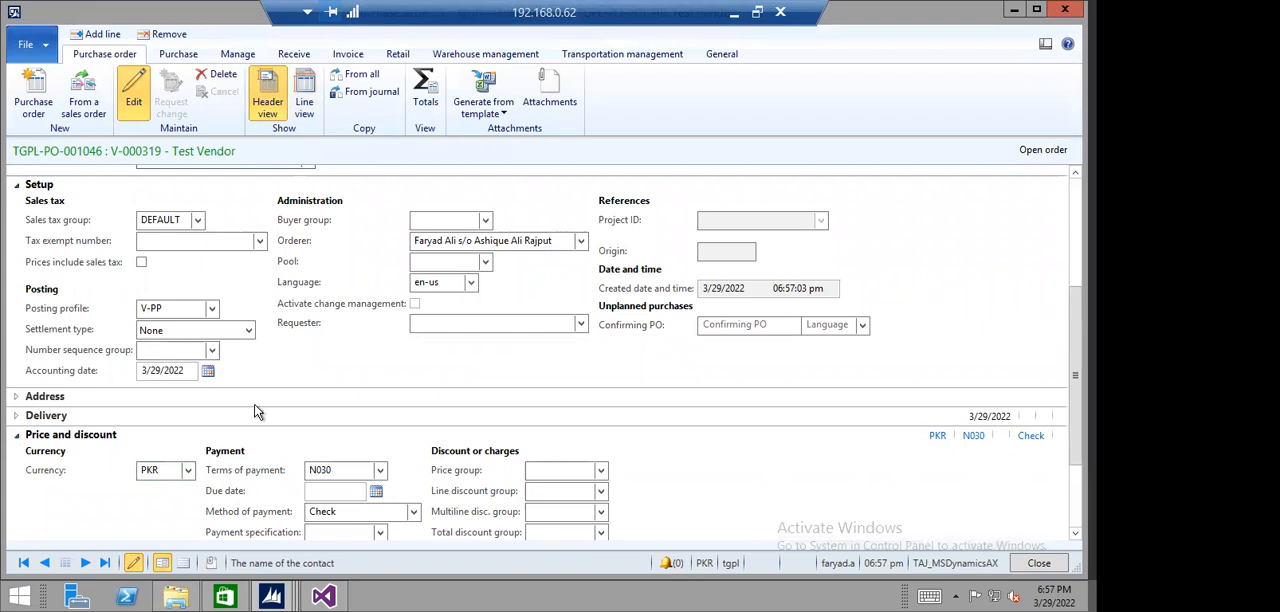
pyautogui.scroll(3, 333, 389)
pyautogui.scroll(3, 442, 393)
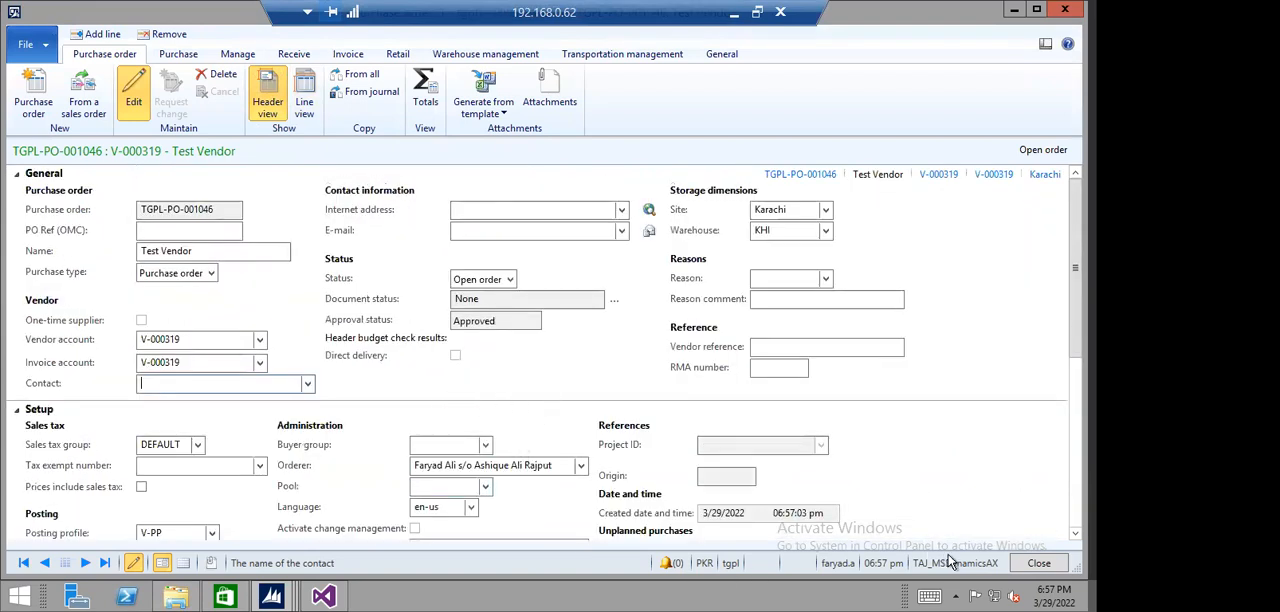
pyautogui.click(1043, 563)
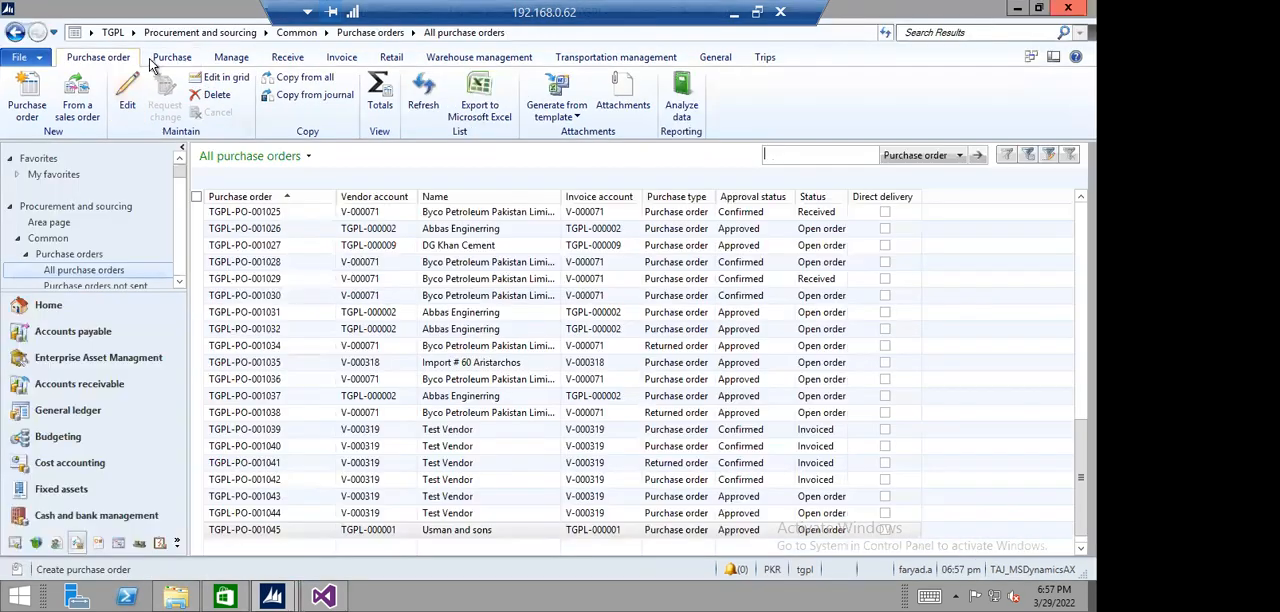
# - Check the purchase price agreement of released product 010010001 (Laptop Corei3), including its validity dates and price, then close it
pyautogui.click(200, 32)
pyautogui.click(132, 32)
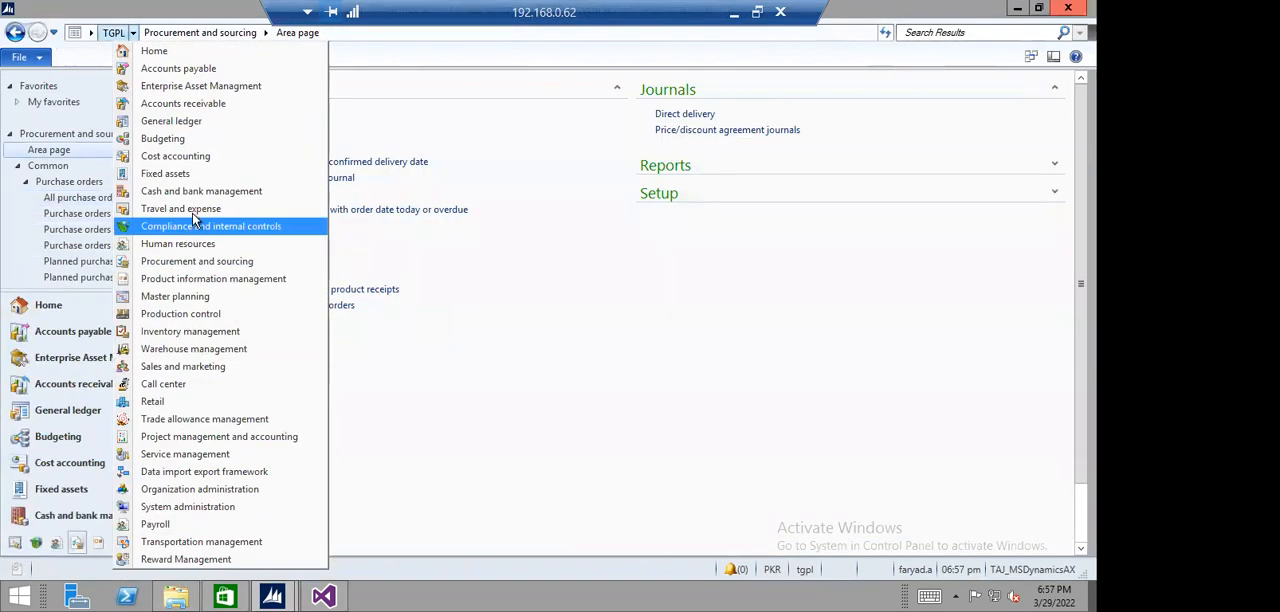
pyautogui.click(205, 280)
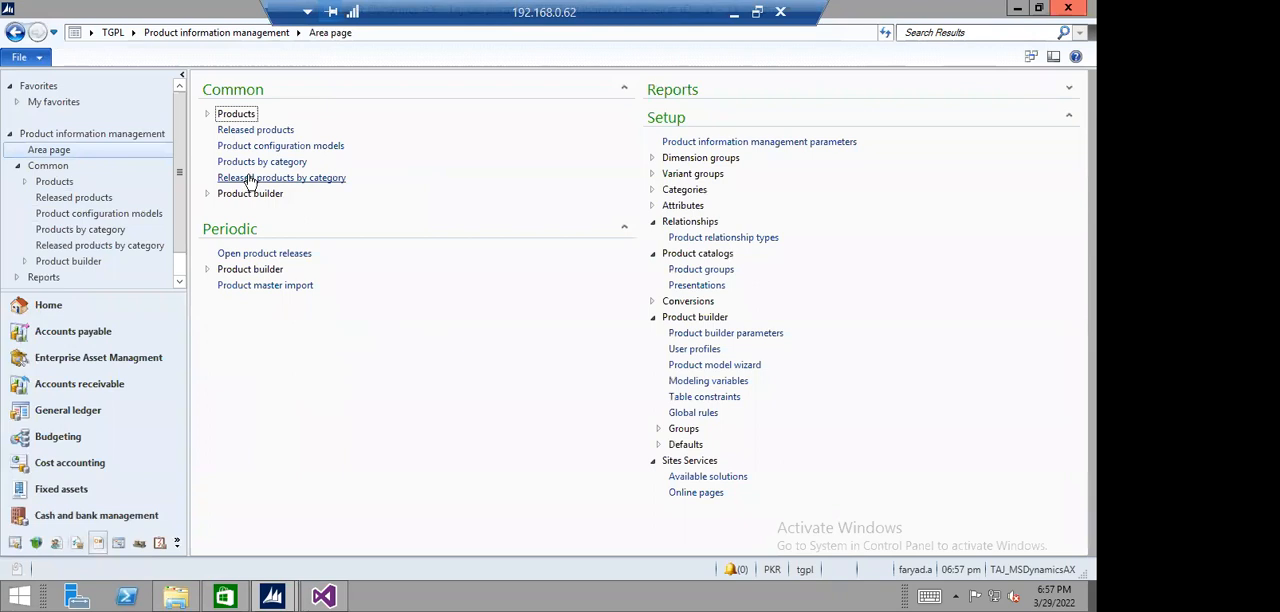
pyautogui.click(255, 130)
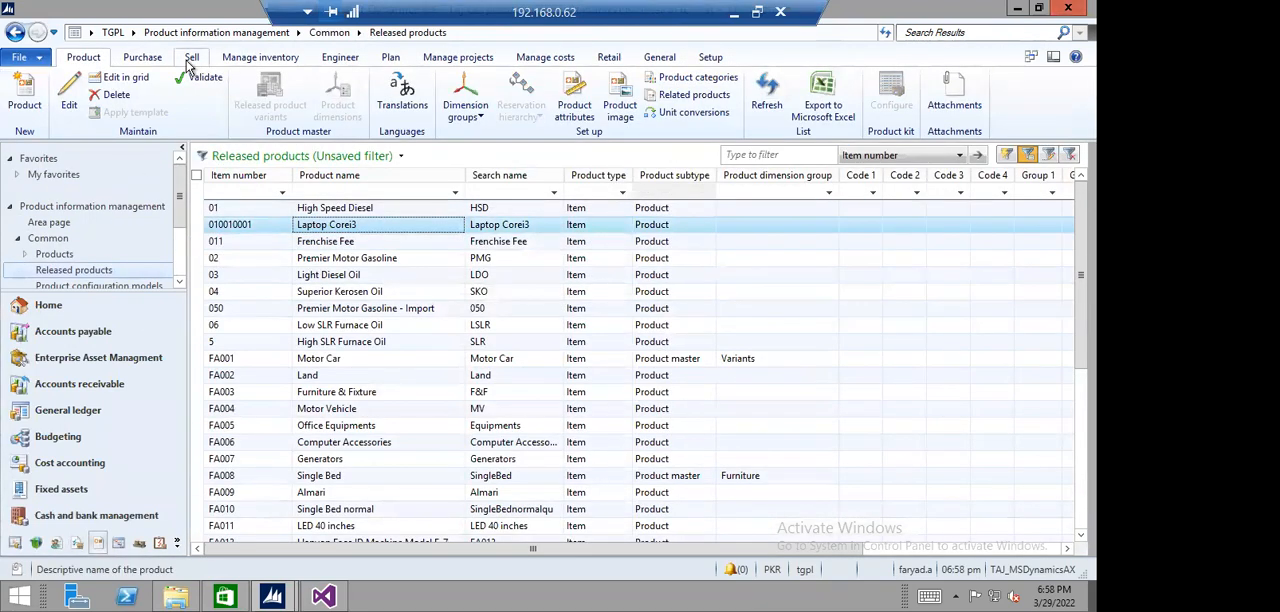
pyautogui.click(142, 57)
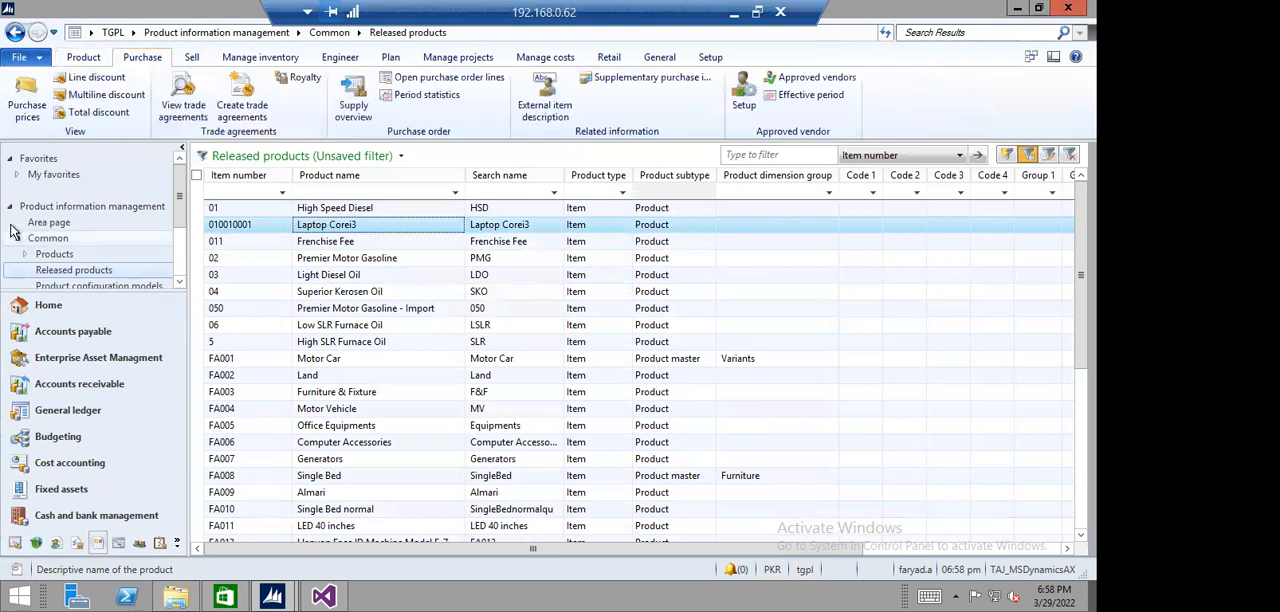
pyautogui.click(27, 100)
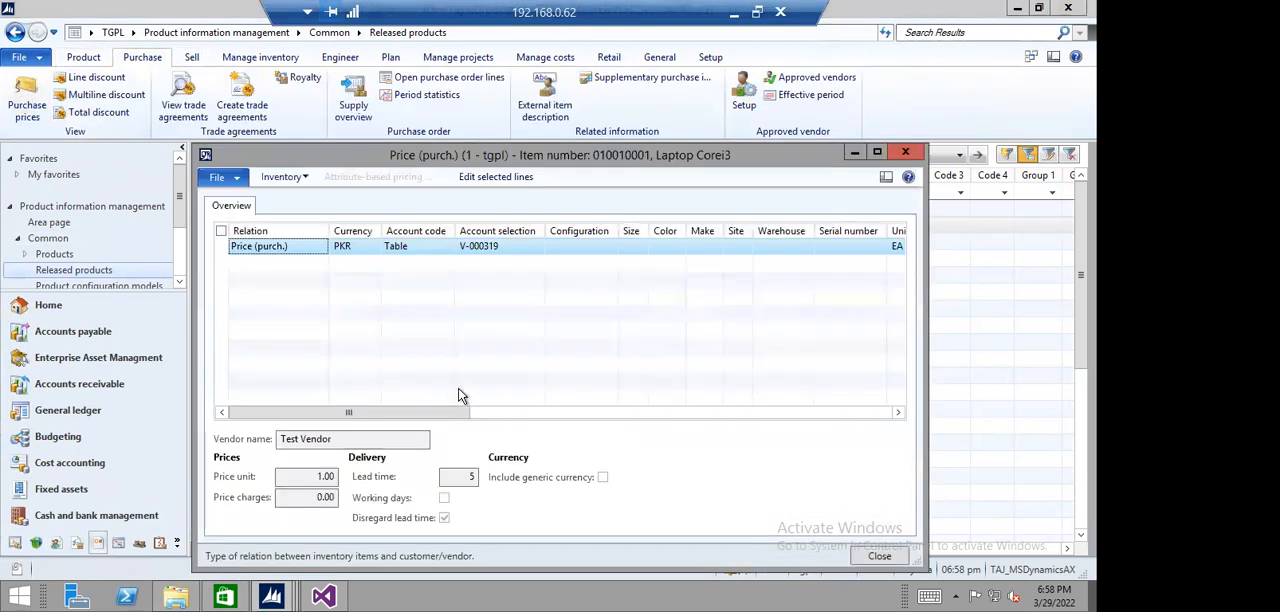
pyautogui.moveTo(414, 413); pyautogui.dragTo(675, 397)
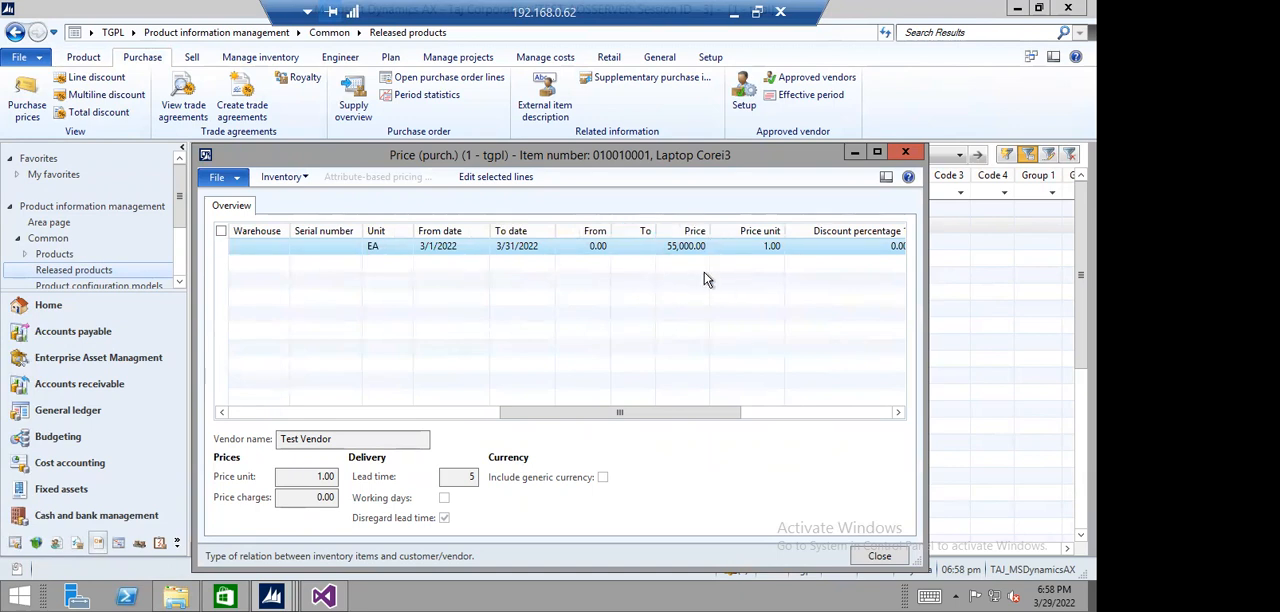
pyautogui.click(878, 563)
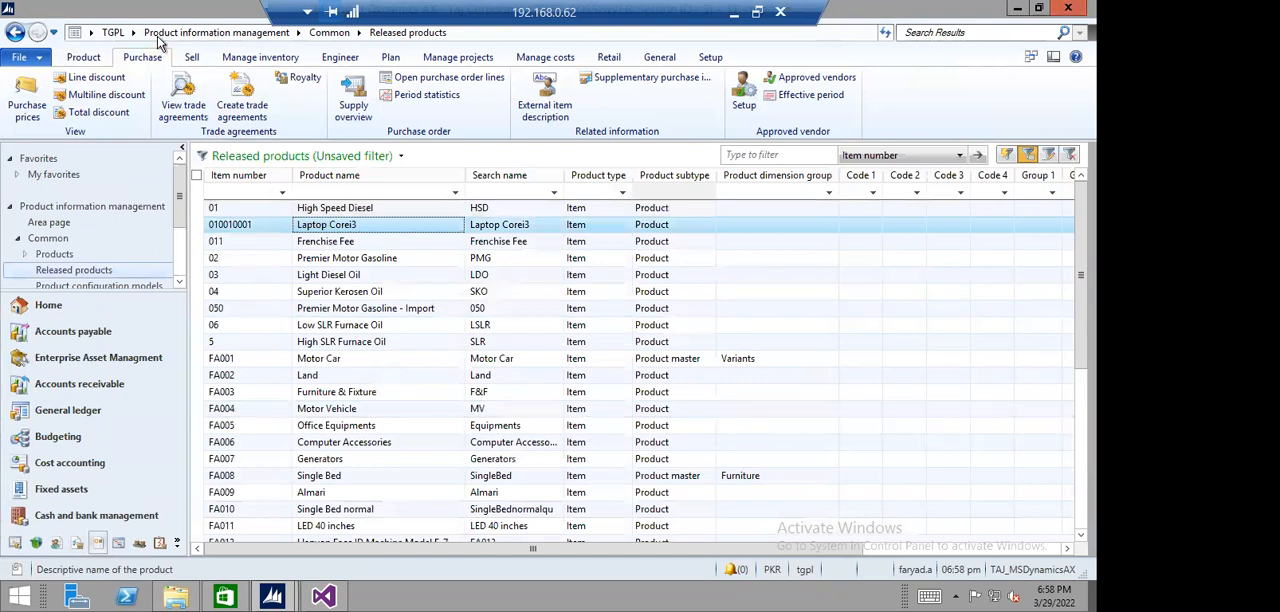
# - Reopen the newest Test Vendor purchase order from the Procurement and sourcing list of all purchase orders
pyautogui.click(132, 32)
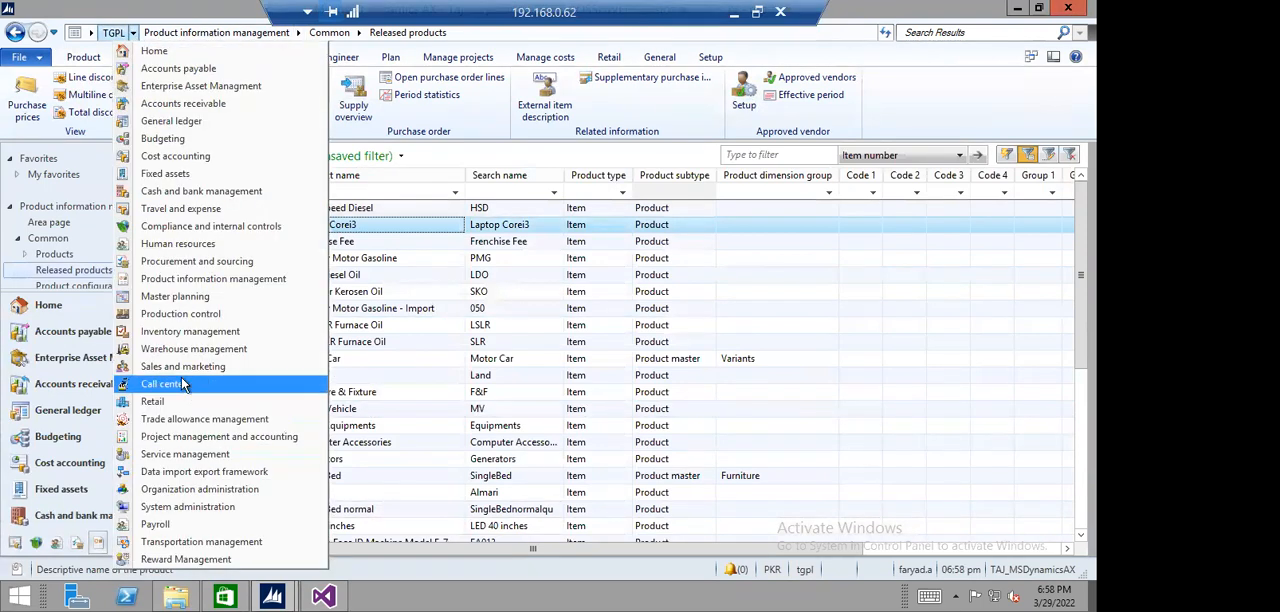
pyautogui.click(170, 262)
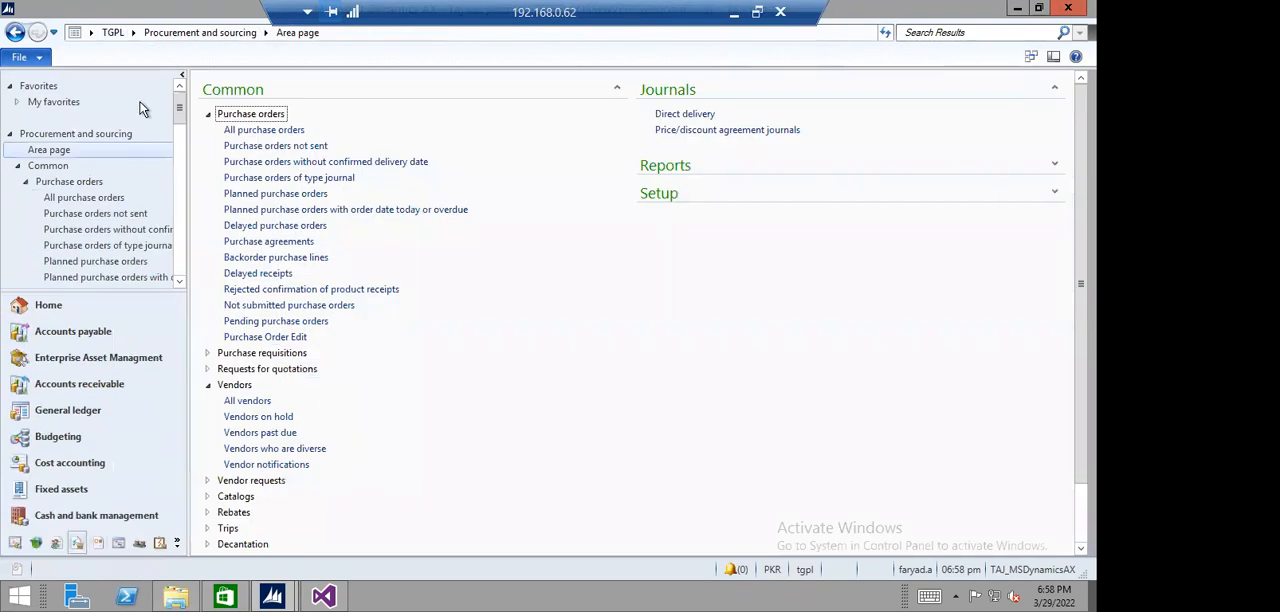
pyautogui.click(272, 129)
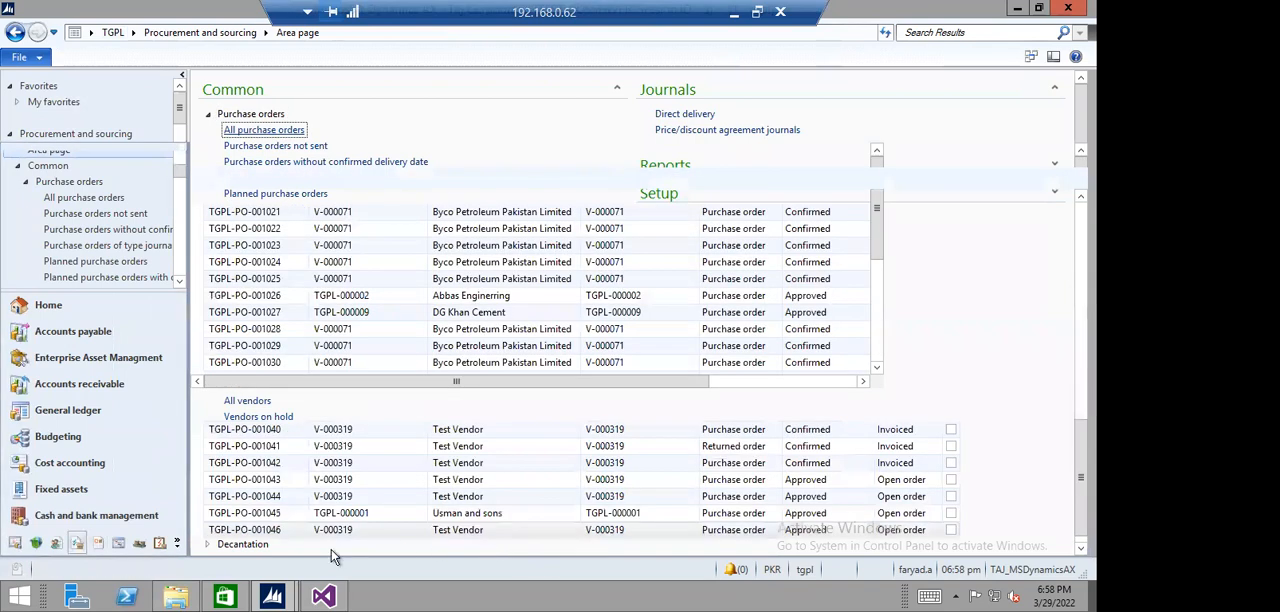
pyautogui.click(372, 531)
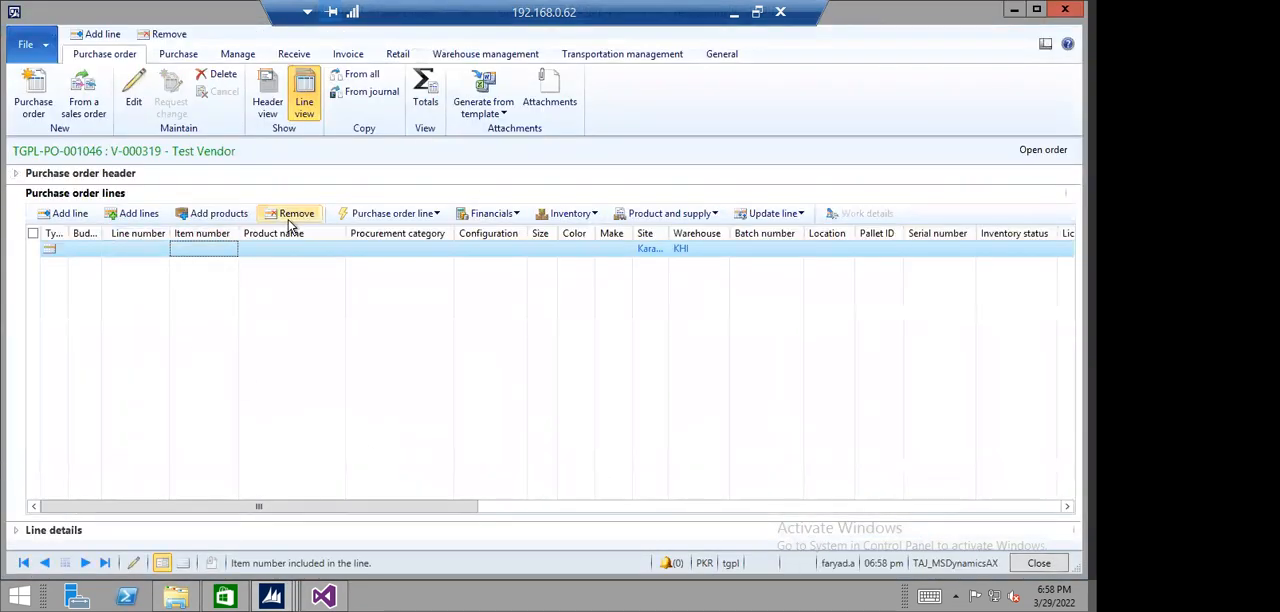
# - Clear the blank line and add a purchase order line for item 010010001 (Laptop Corei3), then check its price columns
pyautogui.click(68, 214)
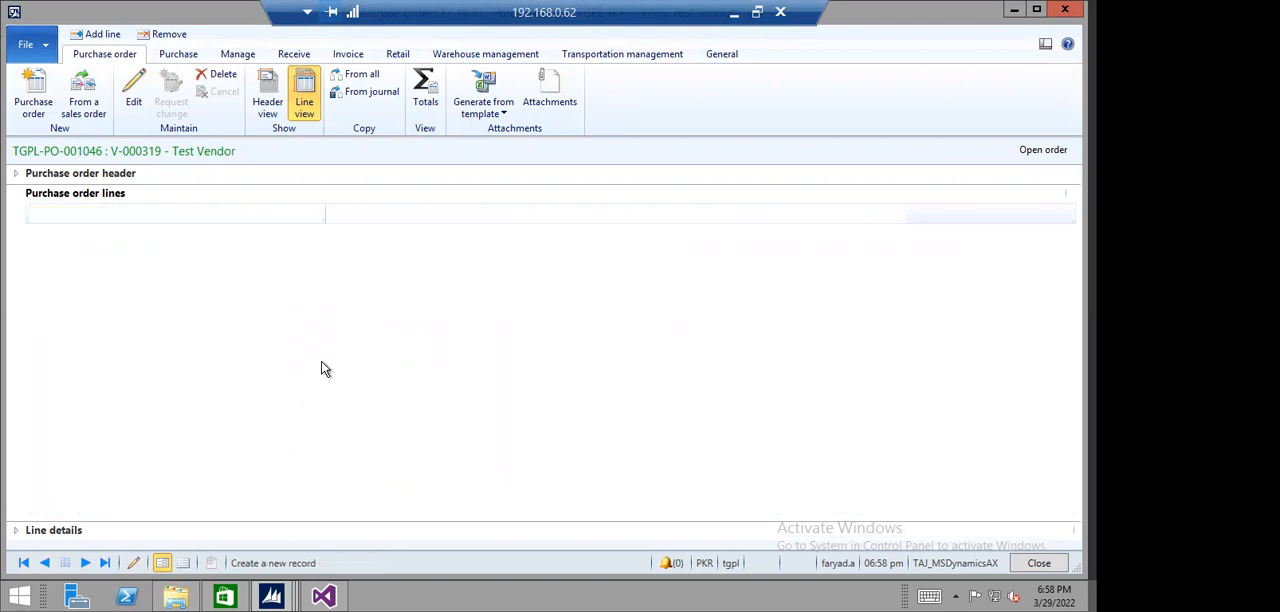
pyautogui.click(292, 214)
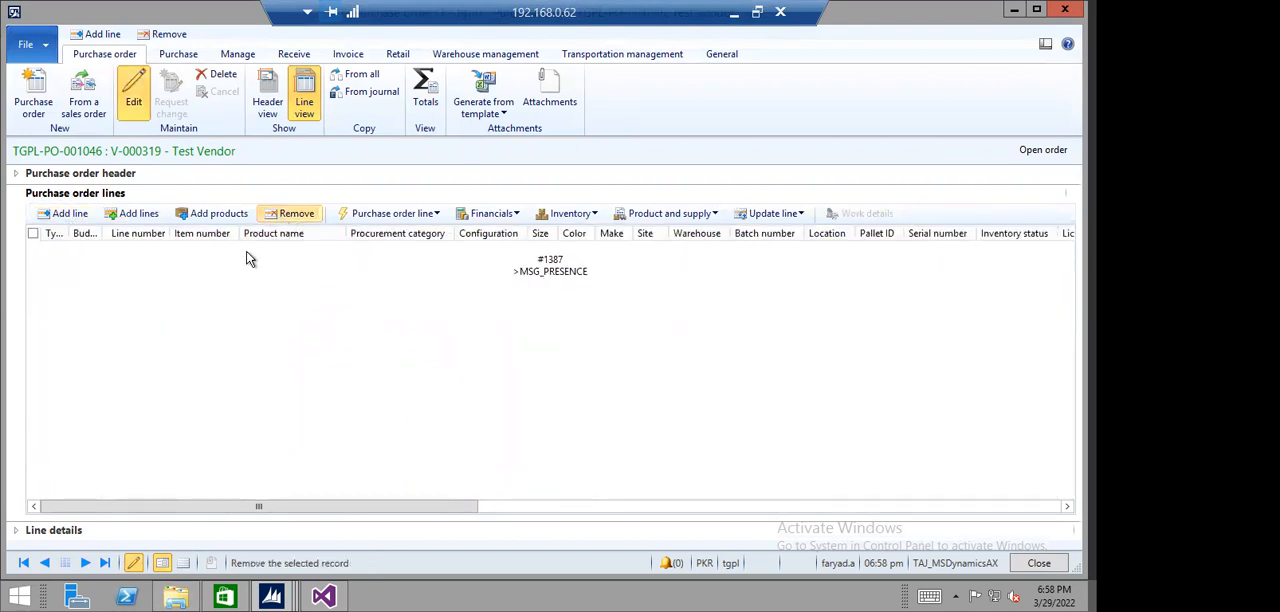
pyautogui.click(68, 214)
pyautogui.click(230, 249)
pyautogui.click(231, 297)
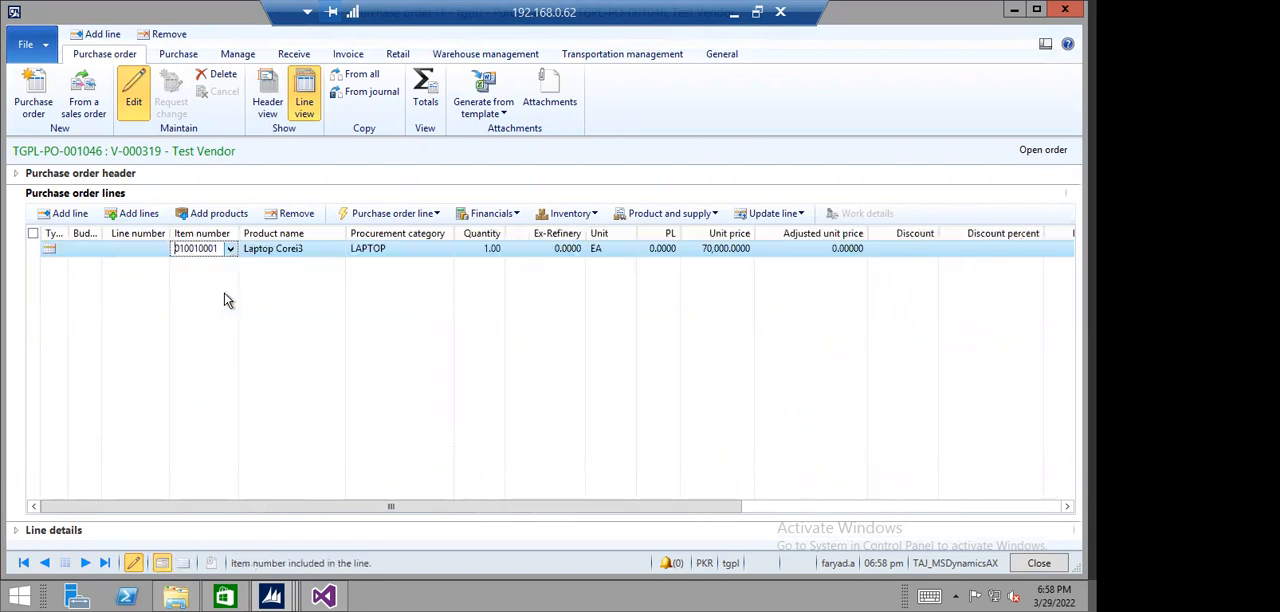
pyautogui.moveTo(506, 506); pyautogui.dragTo(711, 514)
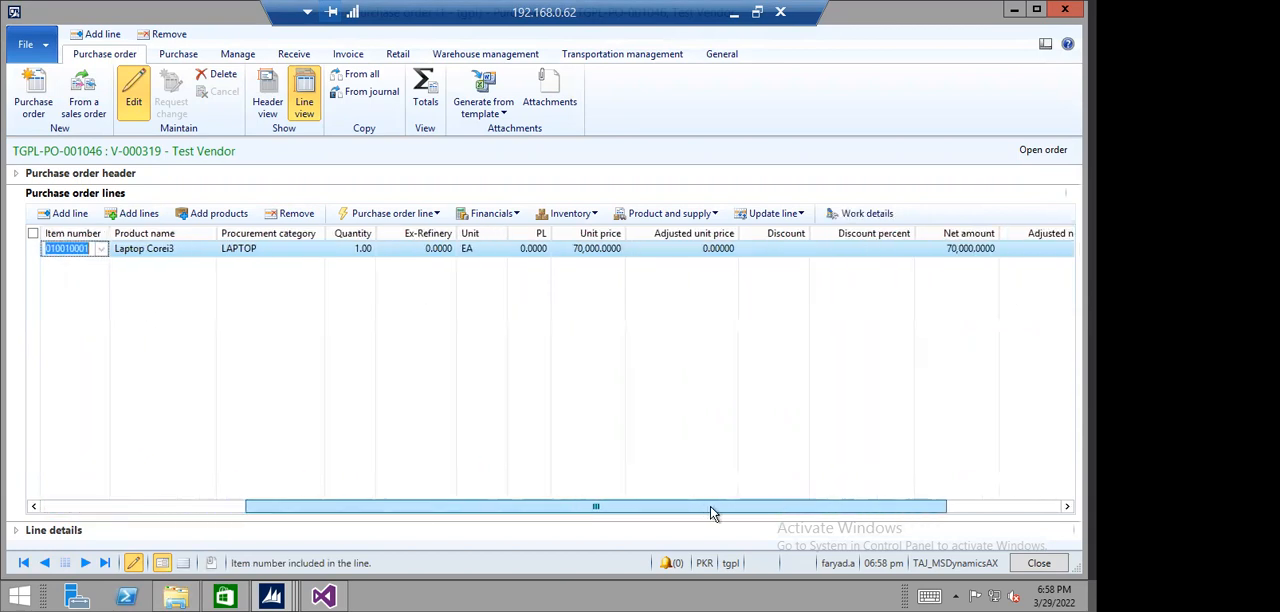
pyautogui.click(664, 256)
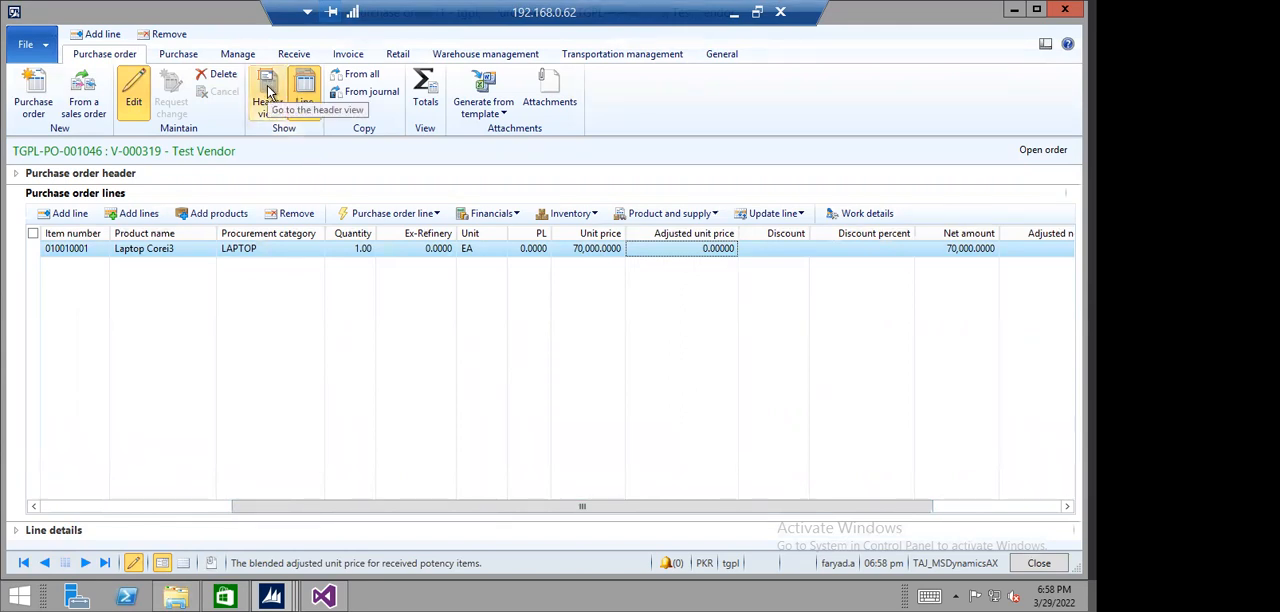
# - Examine the purchase order header's setup, price and discount, and financial dimension details, then return to the order lines
pyautogui.click(180, 55)
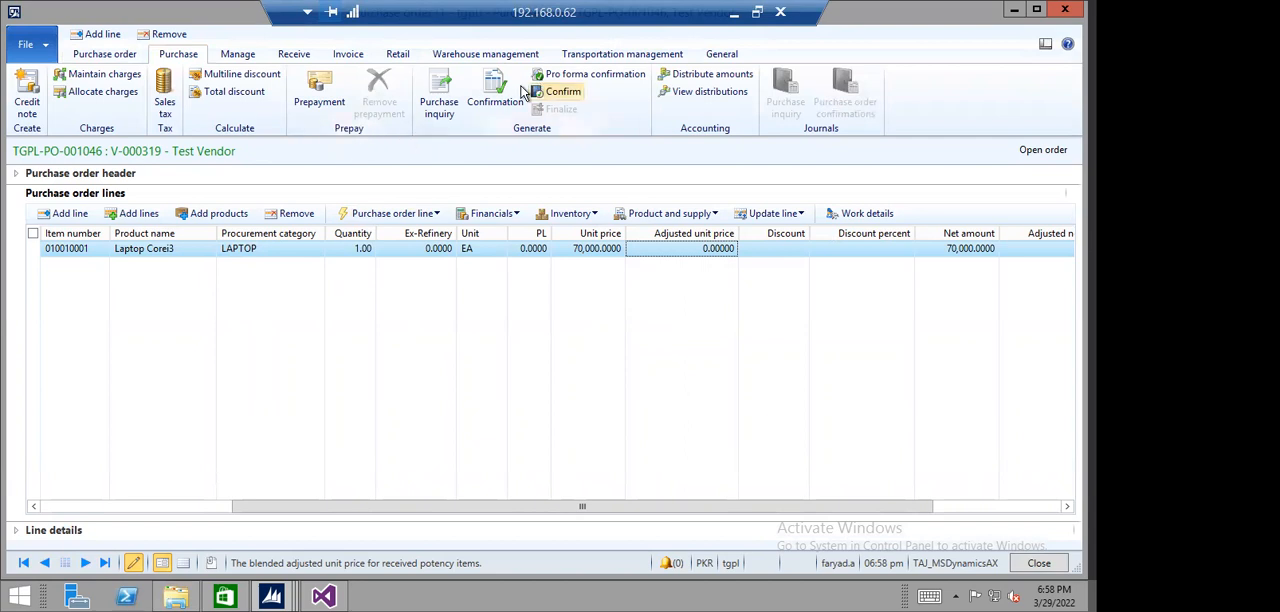
pyautogui.click(104, 54)
pyautogui.click(267, 100)
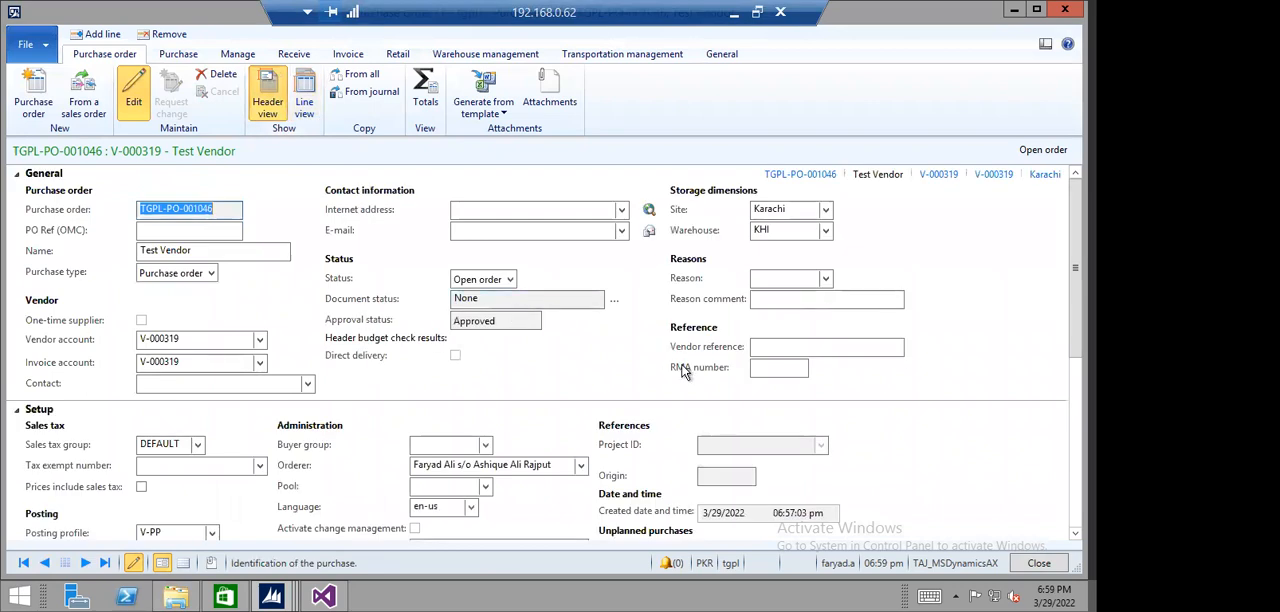
pyautogui.scroll(-1, 598, 331)
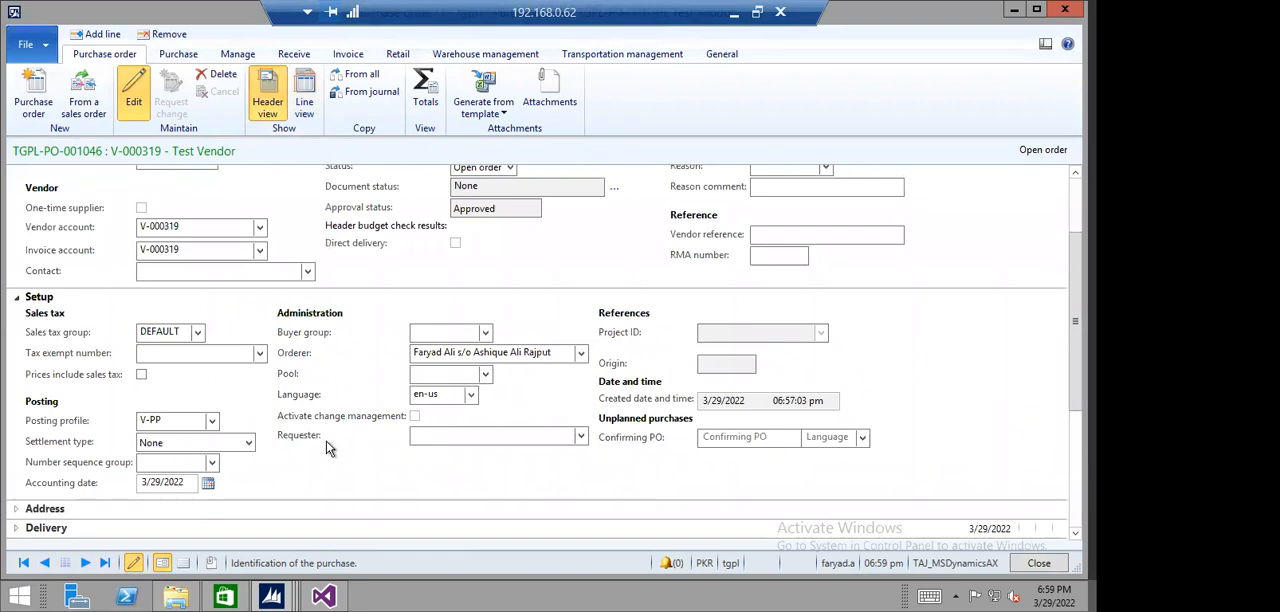
pyautogui.scroll(-1, 350, 418)
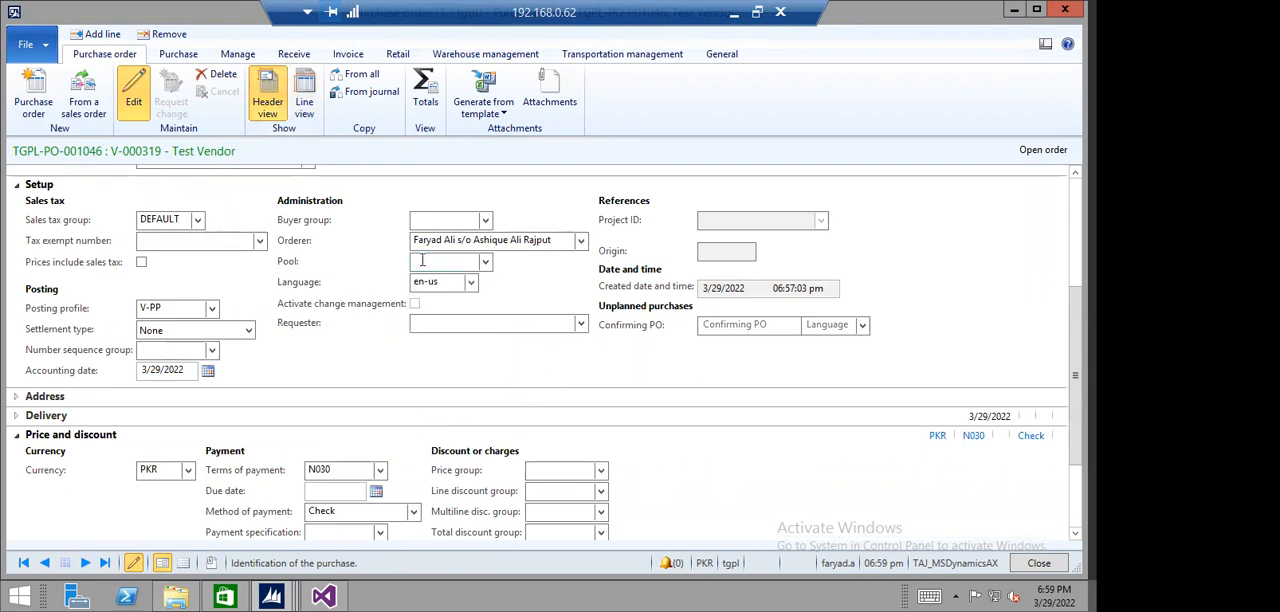
pyautogui.scroll(-1, 533, 350)
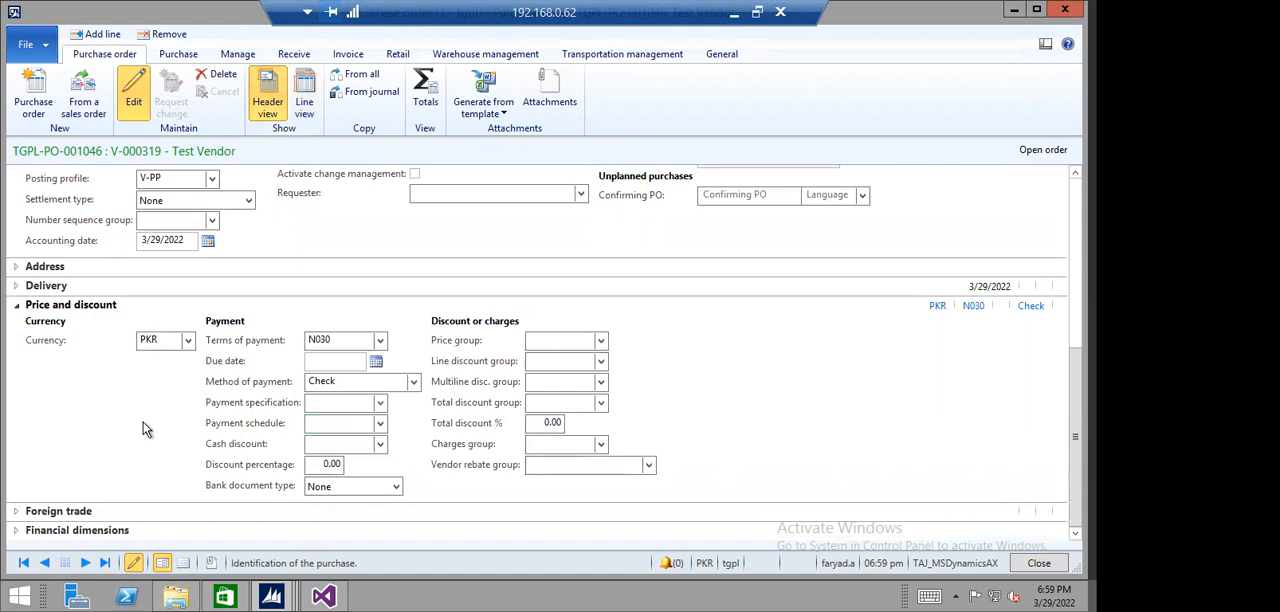
pyautogui.click(14, 531)
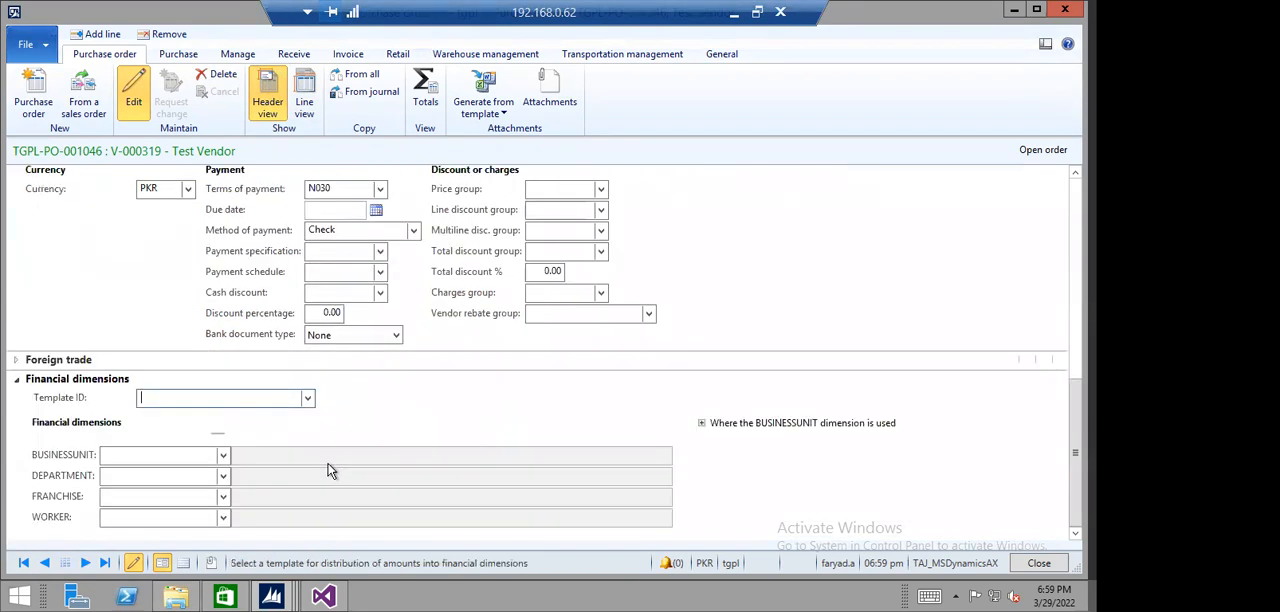
pyautogui.scroll(10, 331, 471)
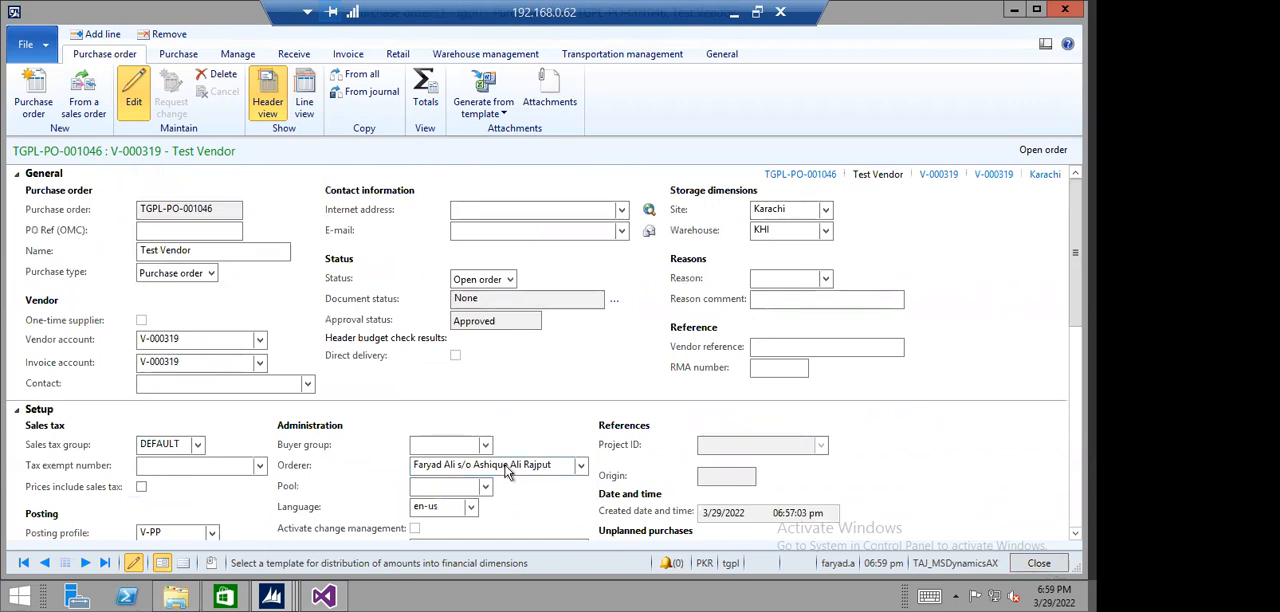
pyautogui.click(304, 100)
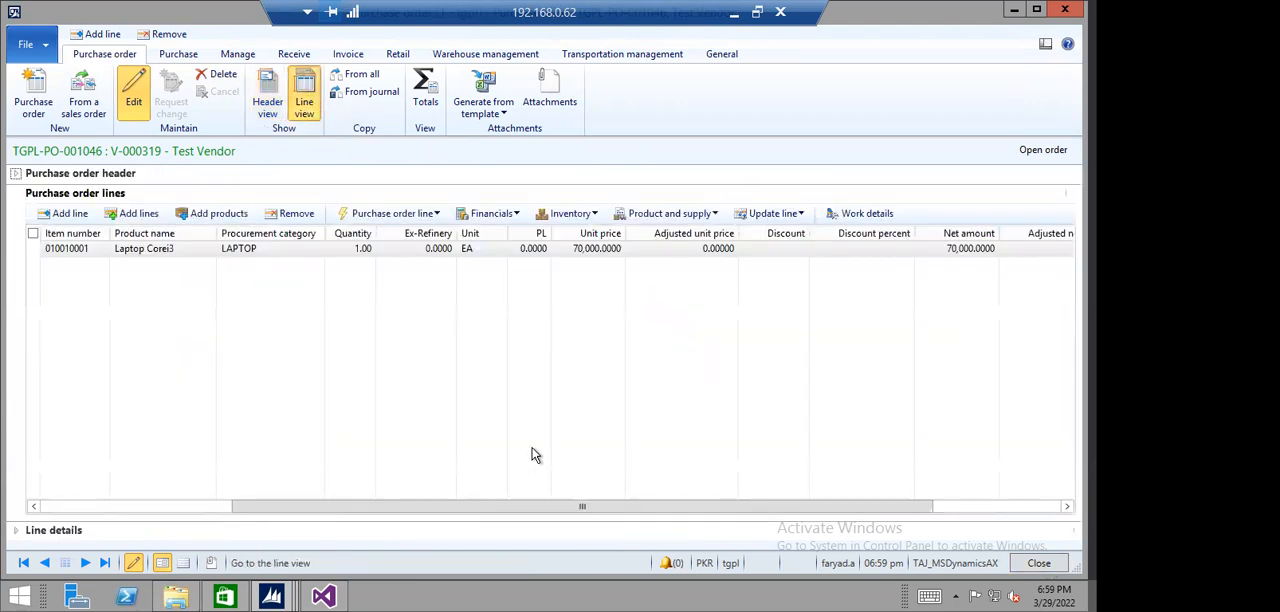
pyautogui.moveTo(431, 506); pyautogui.dragTo(234, 514)
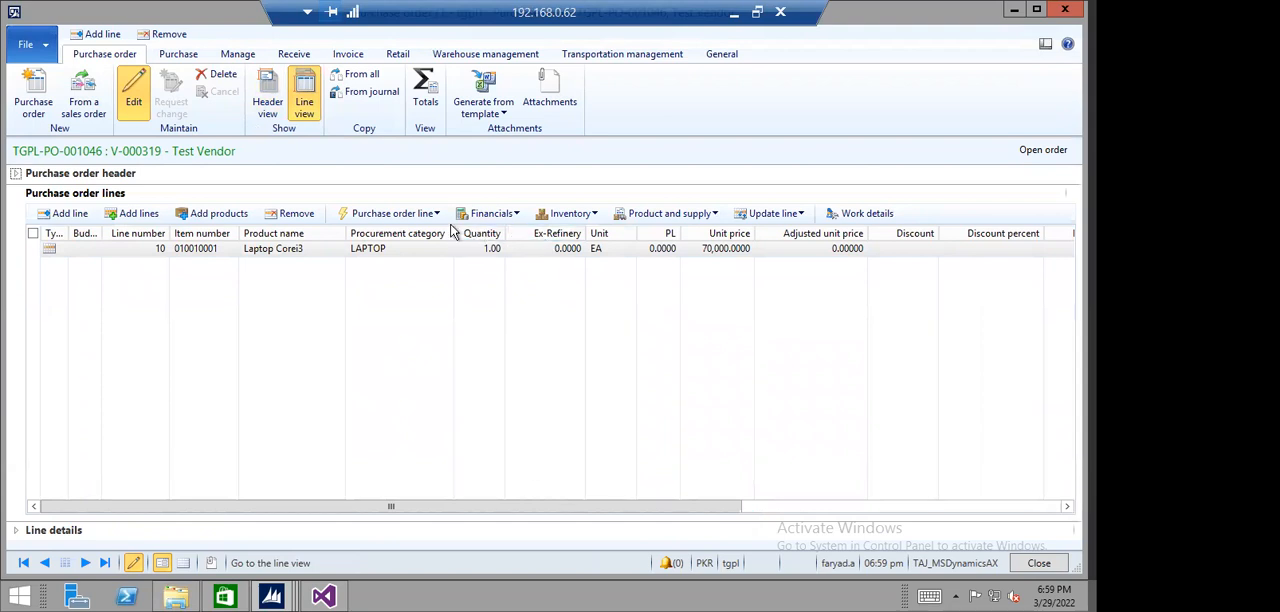
pyautogui.click(518, 213)
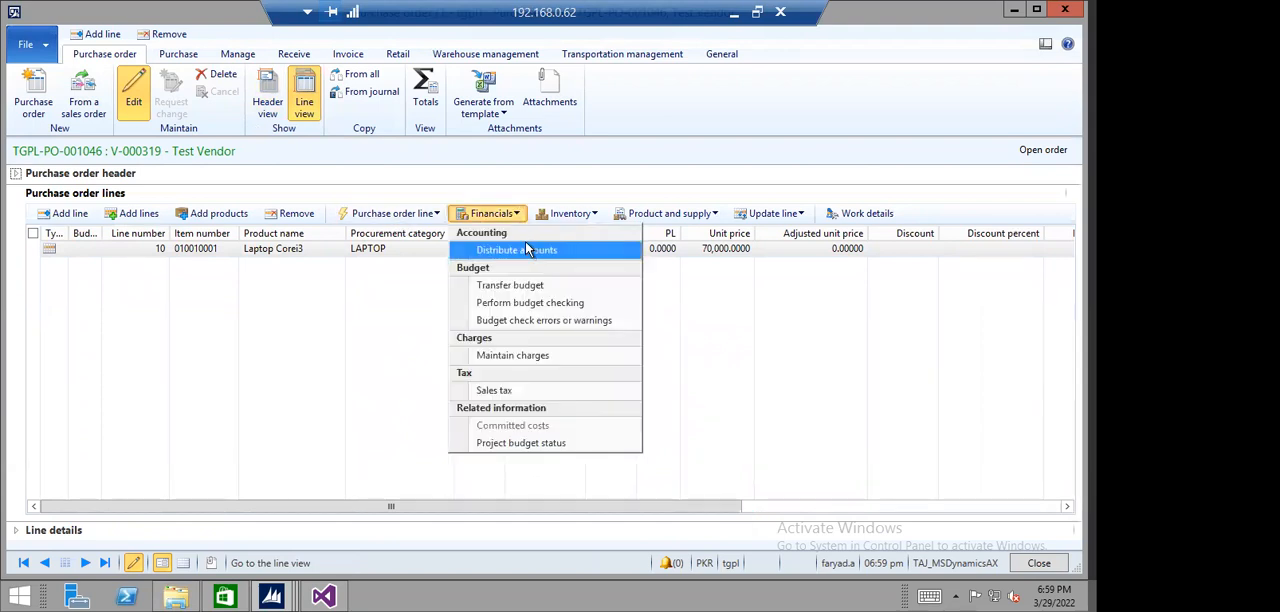
pyautogui.click(254, 251)
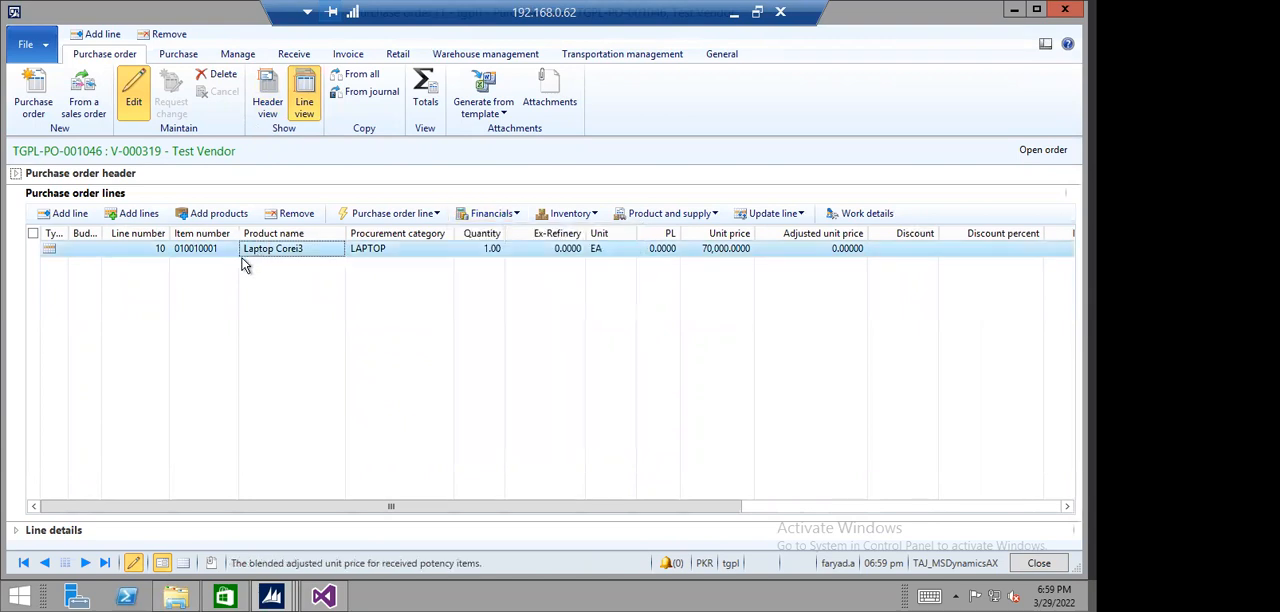
# - Remove the Laptop Corei3 line from the Test Vendor purchase order and close the order
pyautogui.click(296, 214)
pyautogui.click(623, 357)
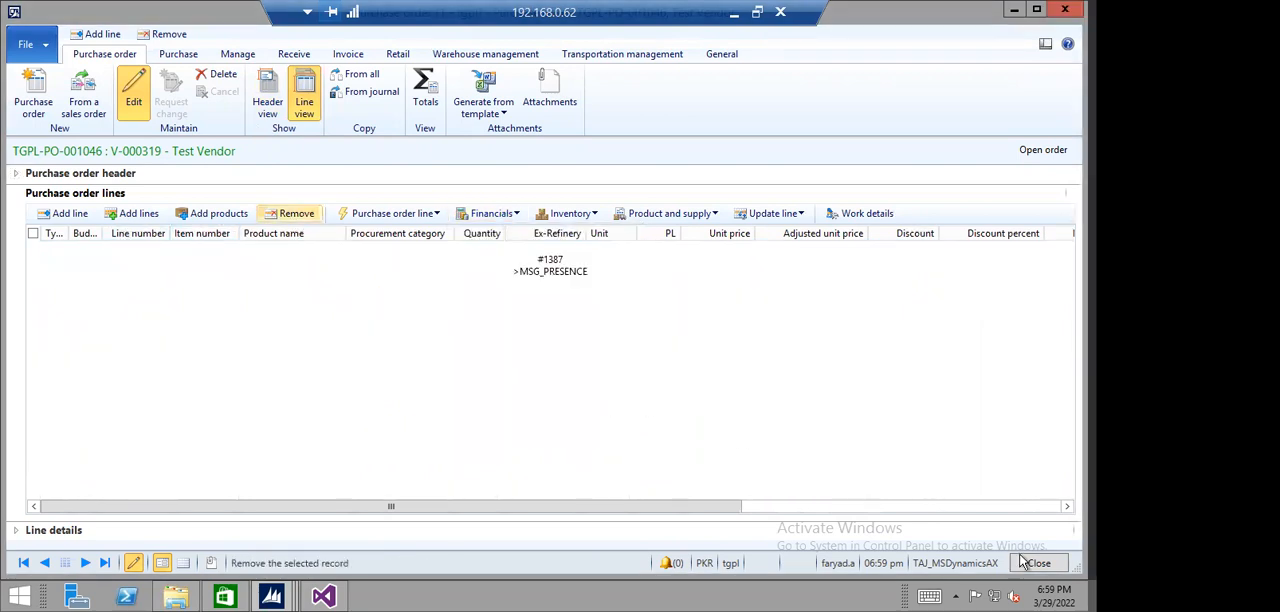
pyautogui.click(1038, 563)
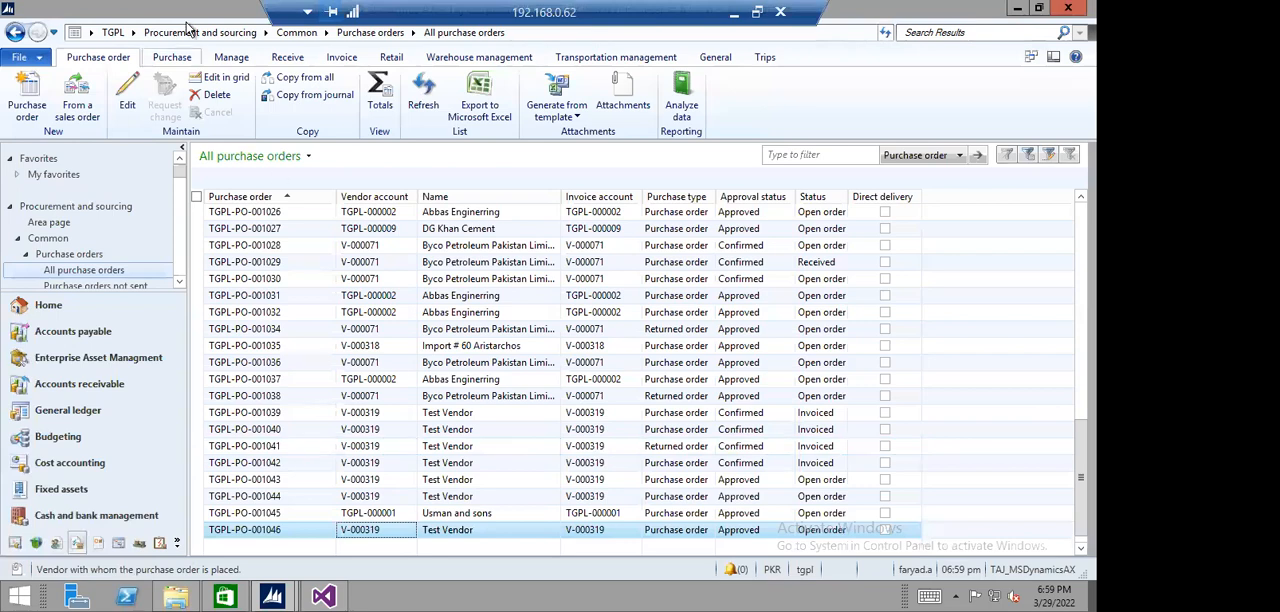
# - Open released product 010010001 (Laptop Corei3) from Product information management
pyautogui.click(132, 32)
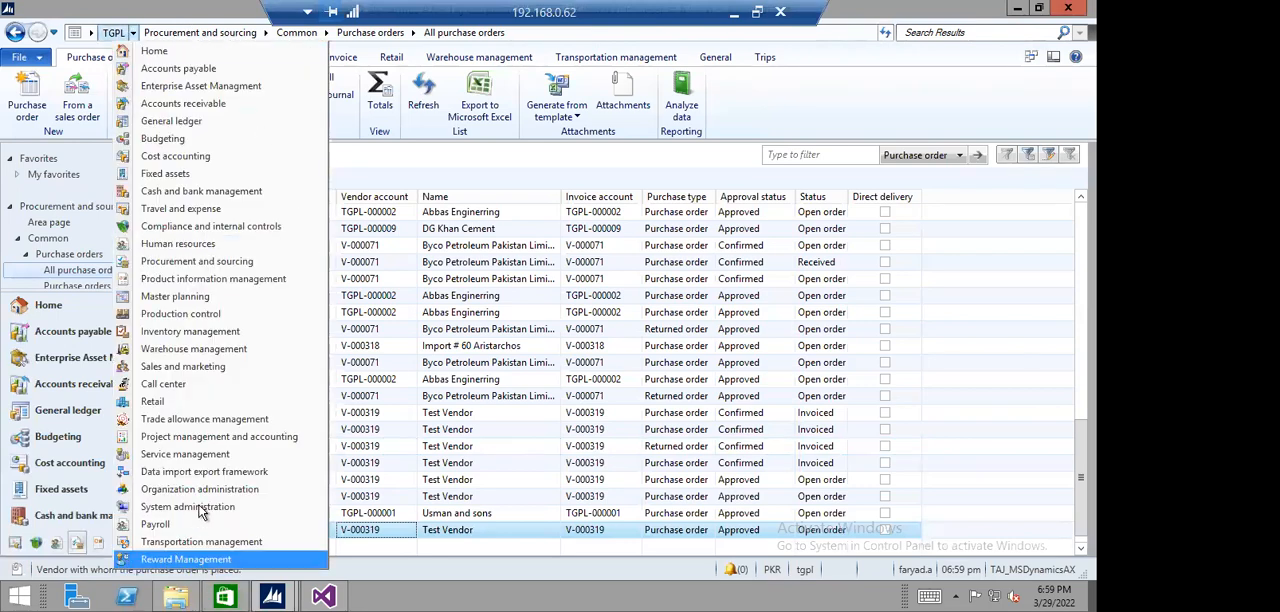
pyautogui.click(199, 280)
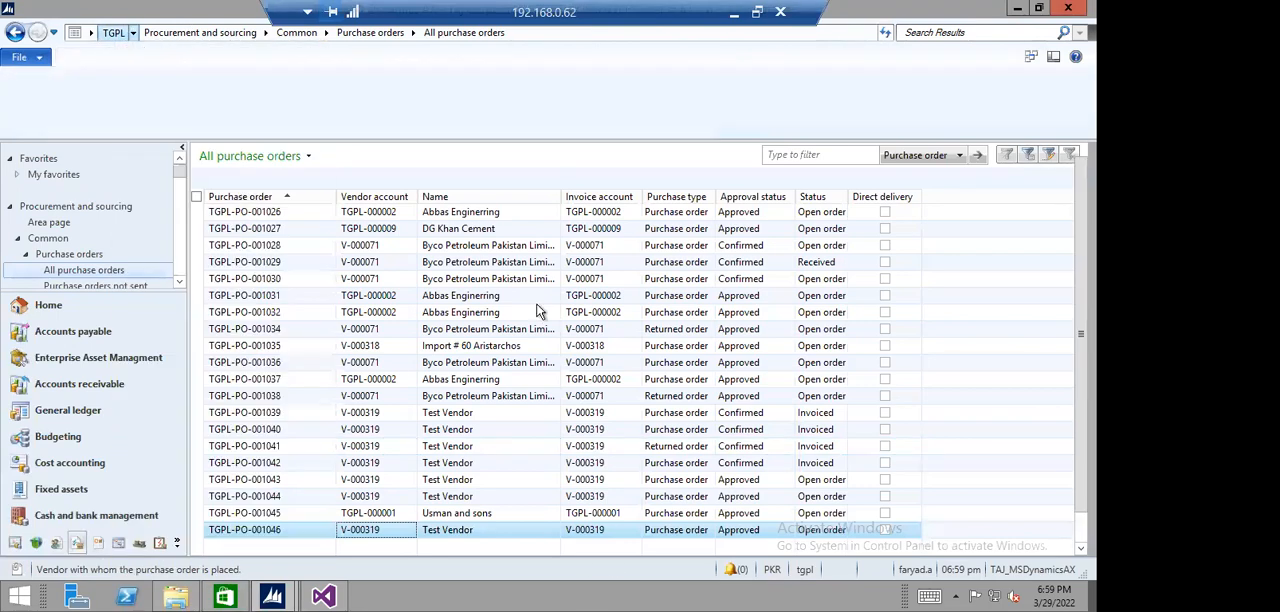
pyautogui.click(256, 129)
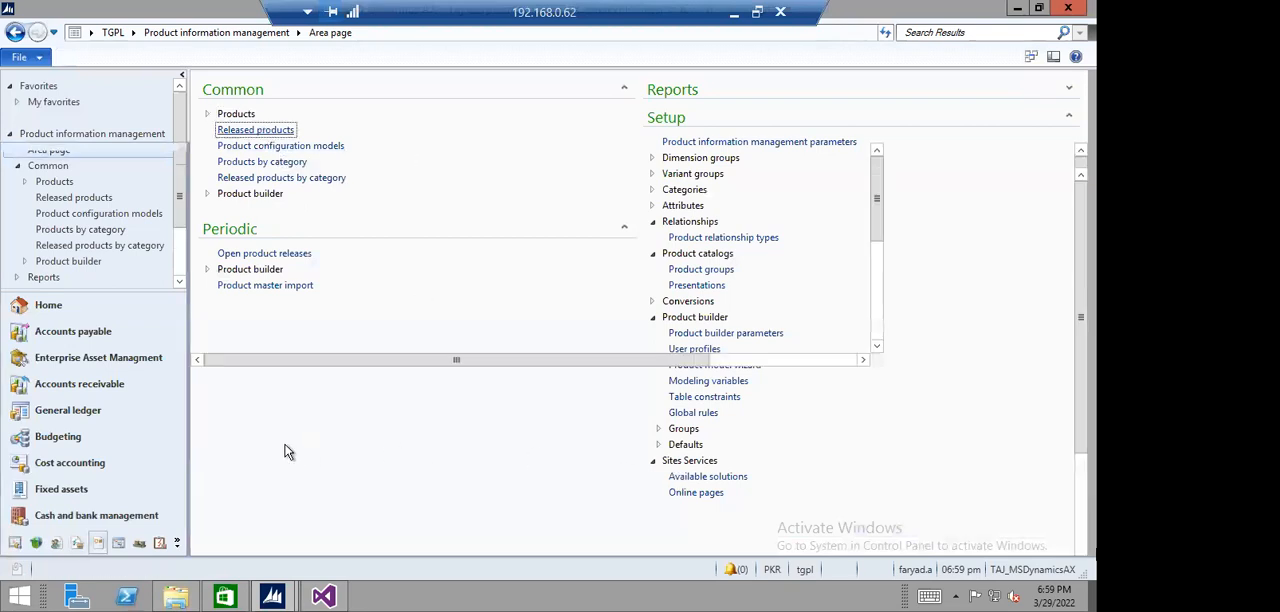
pyautogui.click(338, 226)
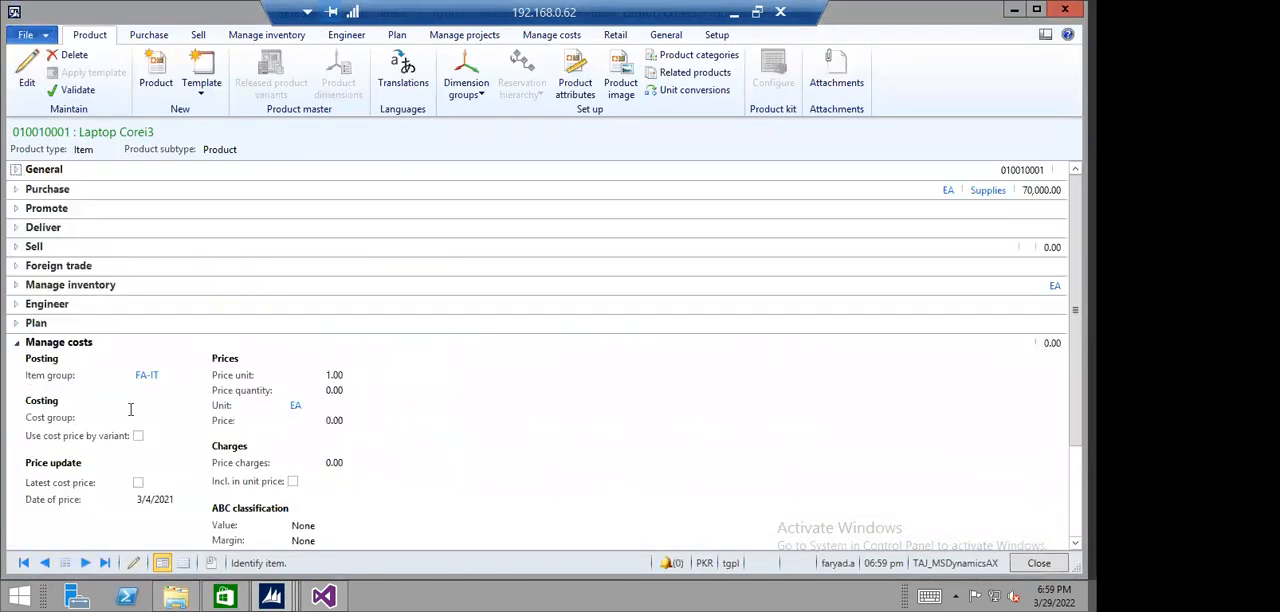
# - Clear the product's base purchase price to 0.00 in its purchase details, save and close the product
pyautogui.click(18, 195)
pyautogui.click(30, 78)
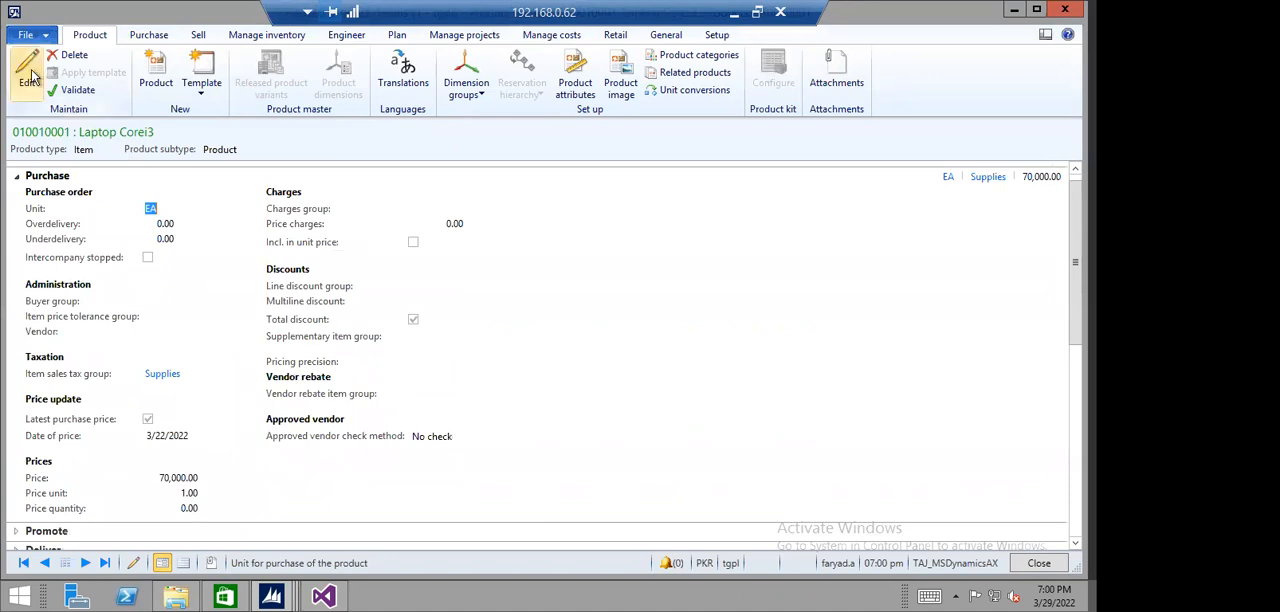
pyautogui.click(151, 522)
pyautogui.moveTo(153, 521); pyautogui.dragTo(208, 529)
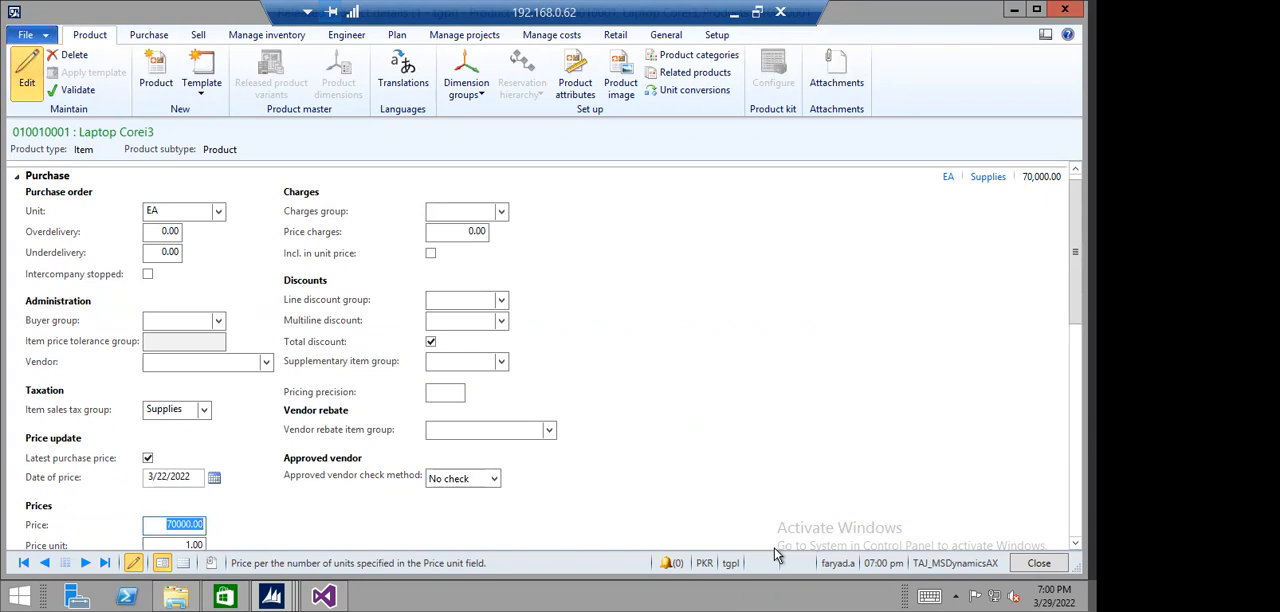
pyautogui.press('BackSpace')
pyautogui.hotkey('ctrl', 's')
pyautogui.click(1038, 566)
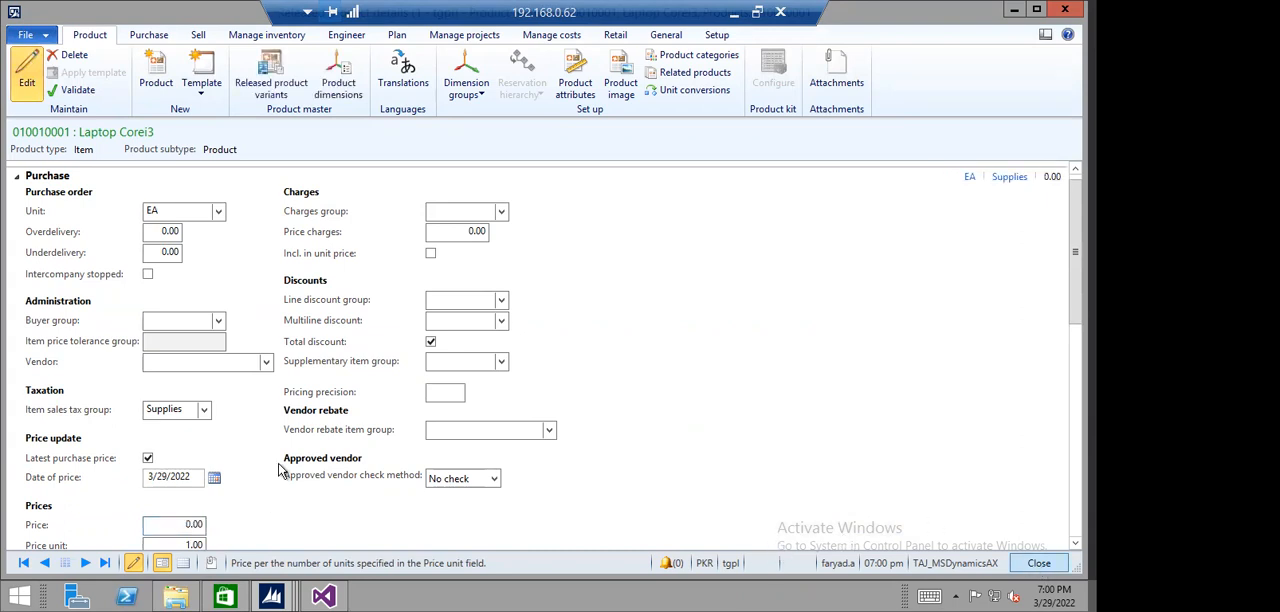
# - Reopen the newest Test Vendor purchase order for editing from Procurement and sourcing
pyautogui.click(133, 33)
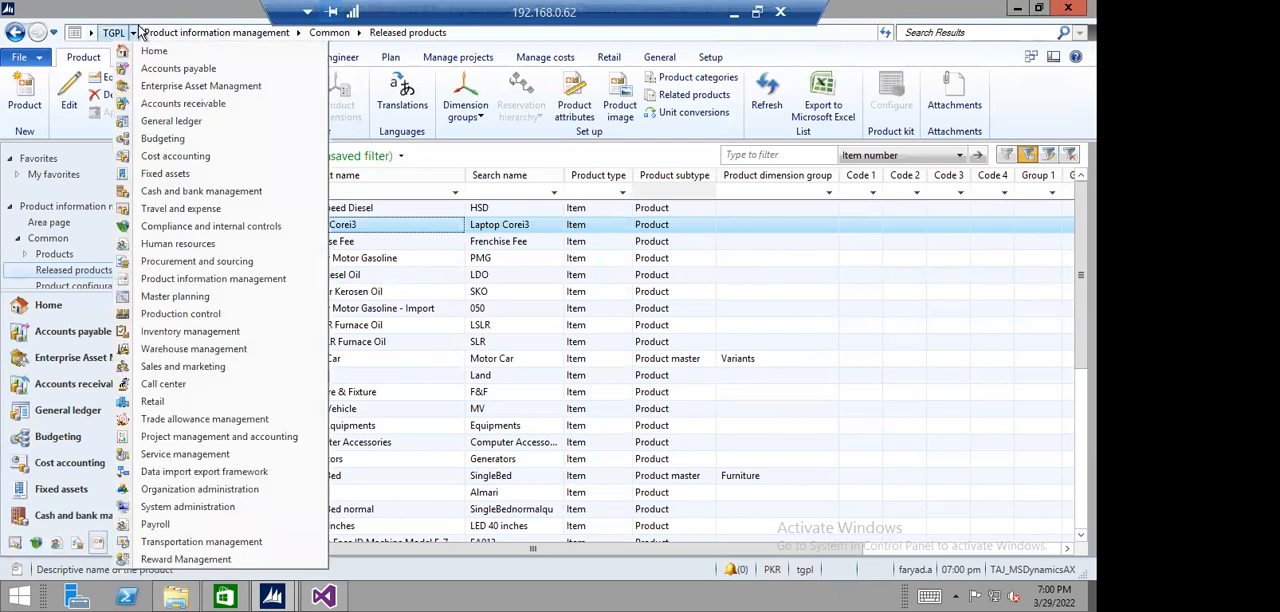
pyautogui.click(200, 261)
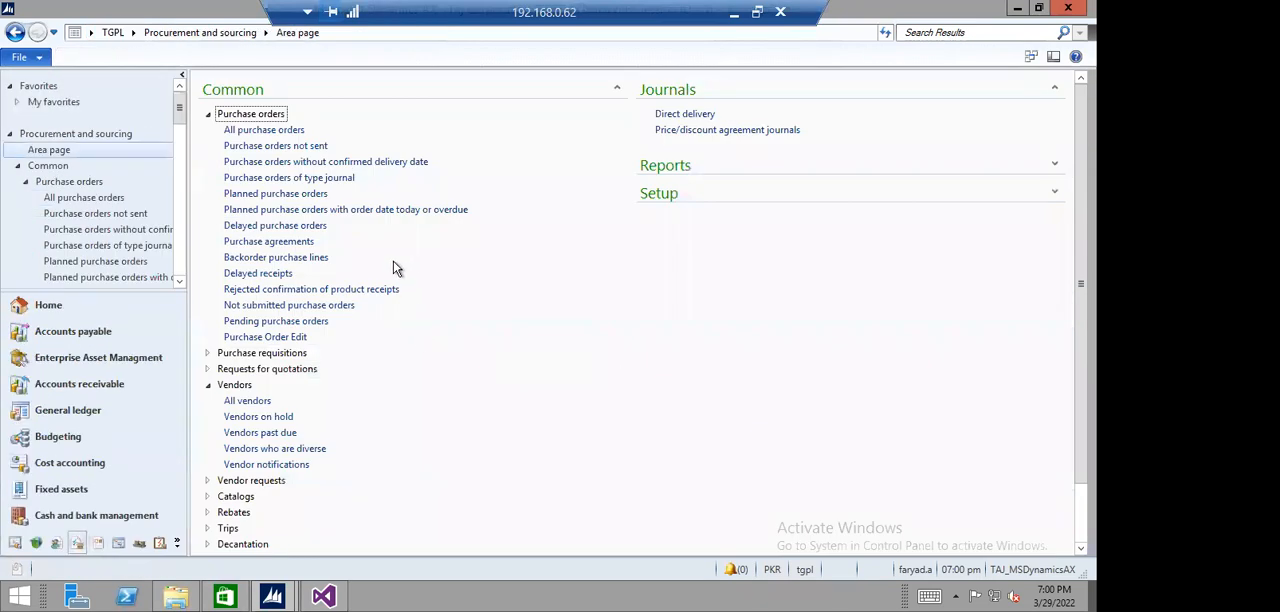
pyautogui.click(292, 130)
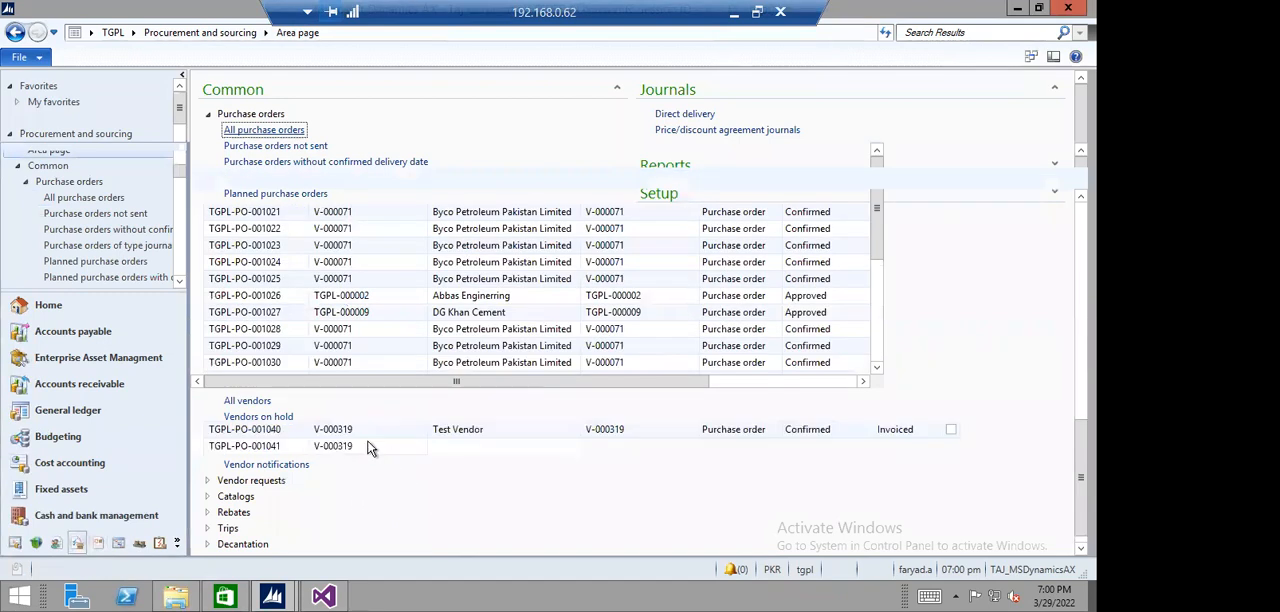
pyautogui.click(127, 95)
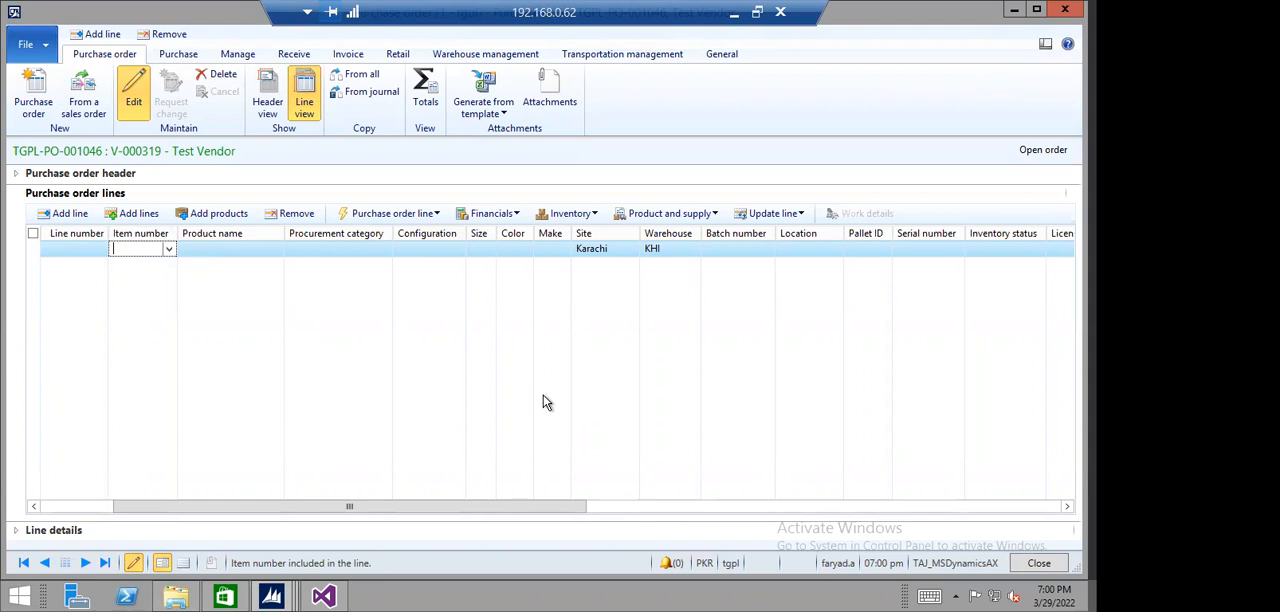
# - Add item 010010001 (Laptop Corei3) to the blank purchase order line, check its unit price, and close the order
pyautogui.click(169, 249)
pyautogui.click(133, 297)
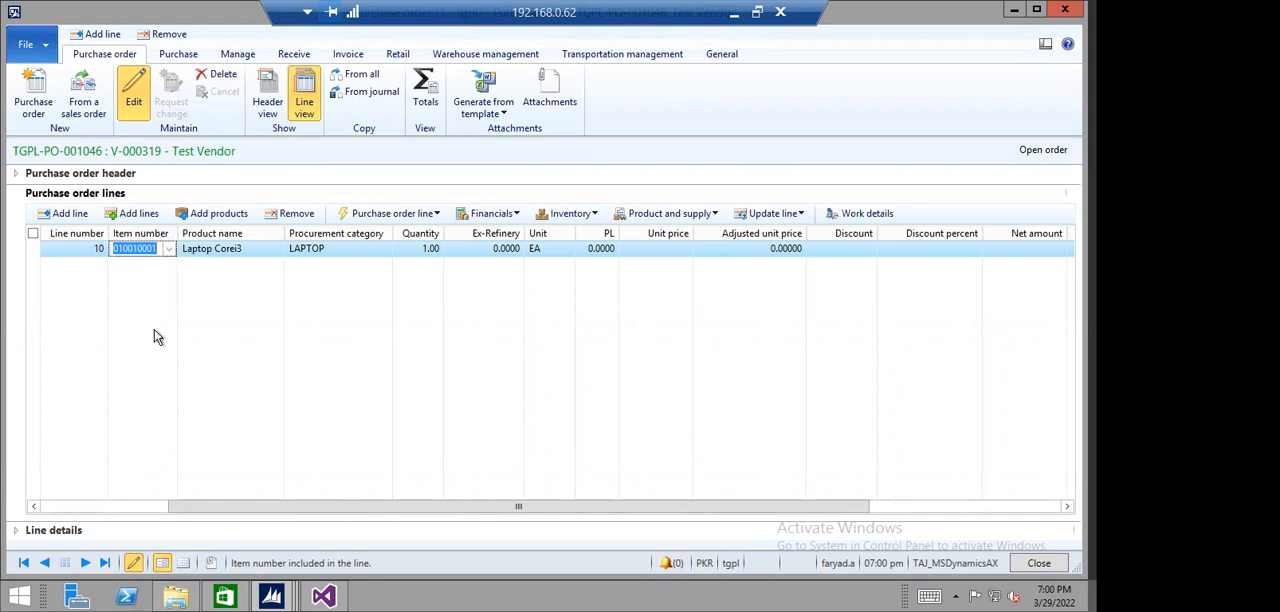
pyautogui.press('Escape')
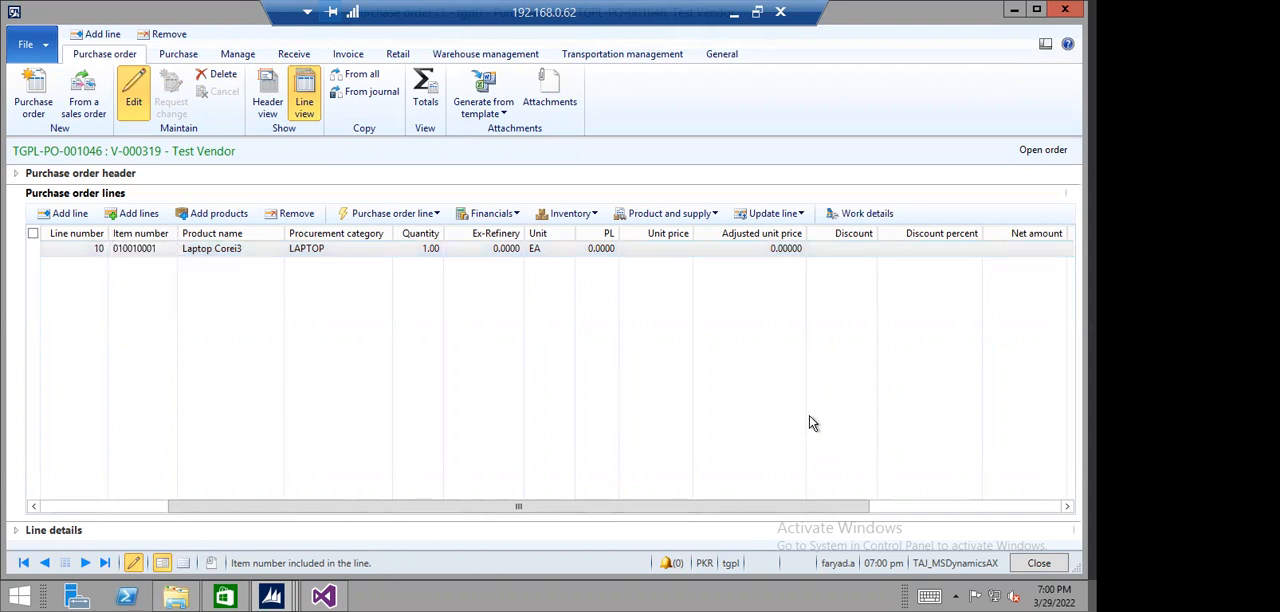
# - Show the posted price/discount agreement journals and open the lines of the posted PDisc journal
pyautogui.click(187, 34)
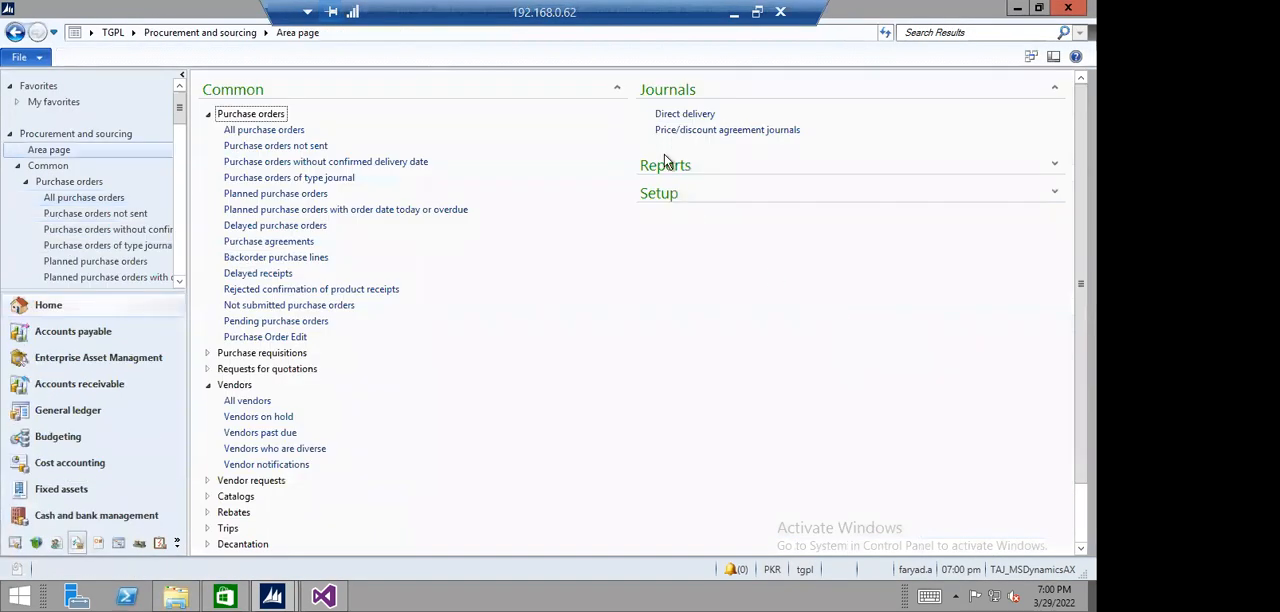
pyautogui.click(675, 131)
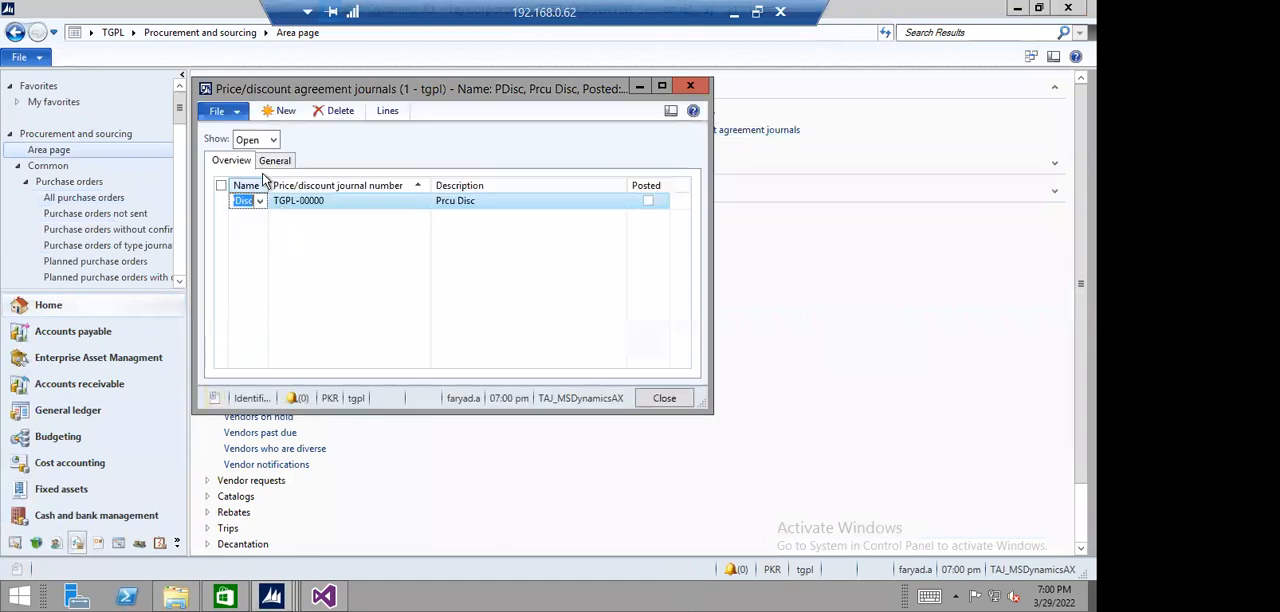
pyautogui.click(273, 140)
pyautogui.click(252, 187)
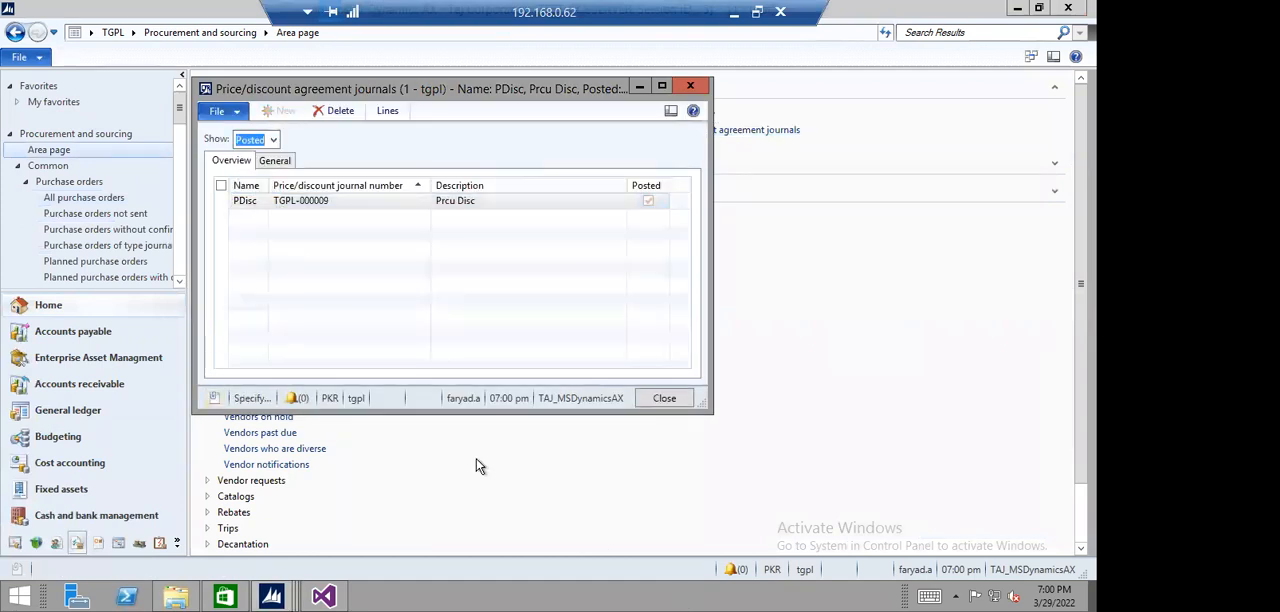
pyautogui.click(331, 199)
pyautogui.click(388, 111)
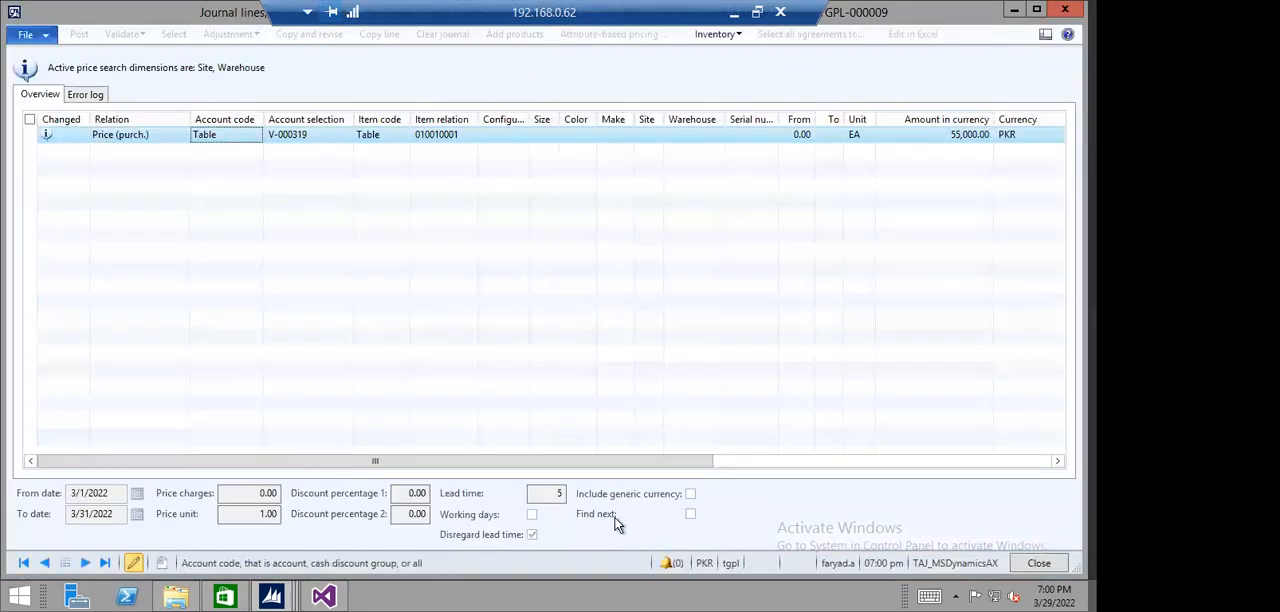
# - Examine the posted journal line's columns and error log, then close the lines
pyautogui.moveTo(609, 458); pyautogui.dragTo(546, 462)
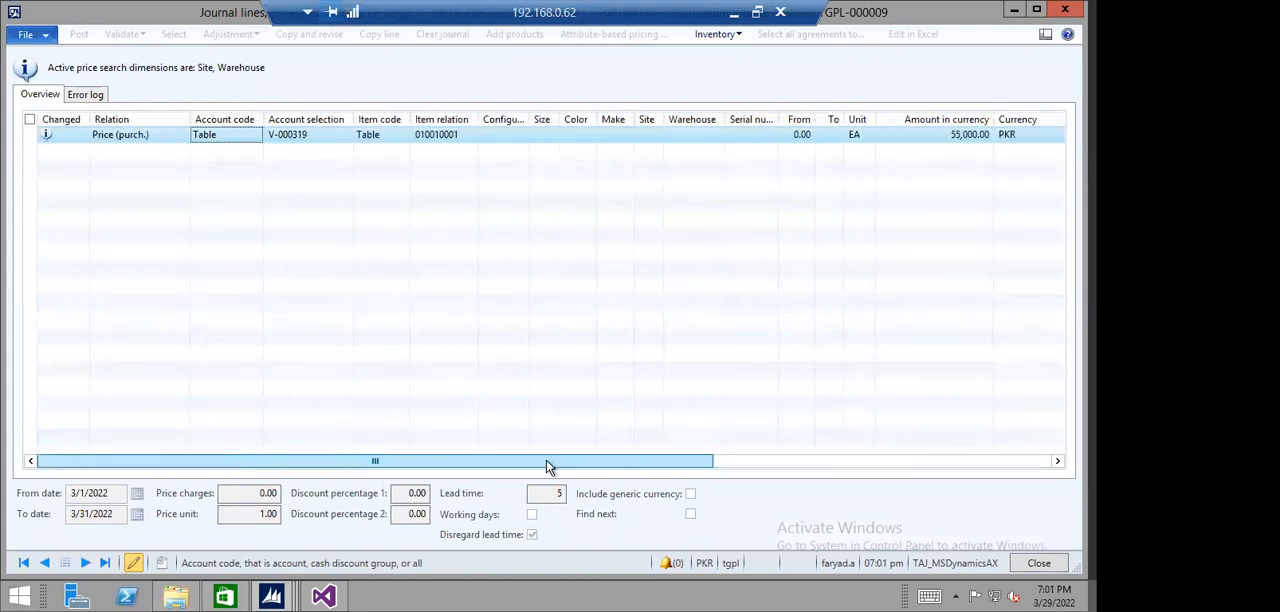
pyautogui.click(923, 461)
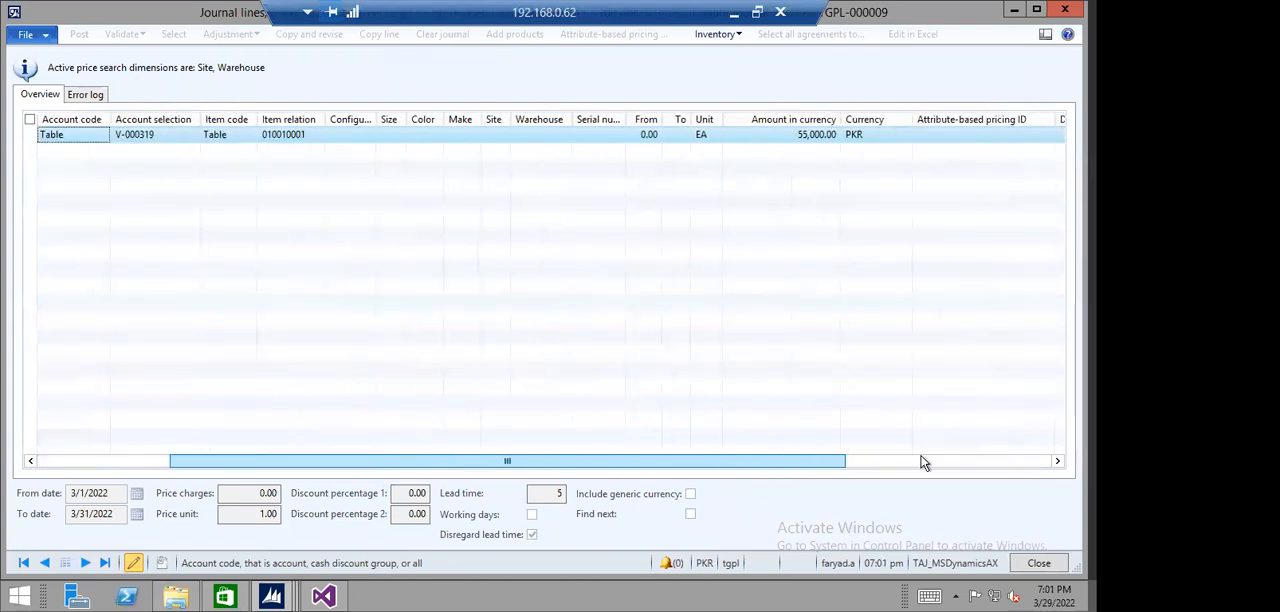
pyautogui.moveTo(923, 462); pyautogui.dragTo(752, 470)
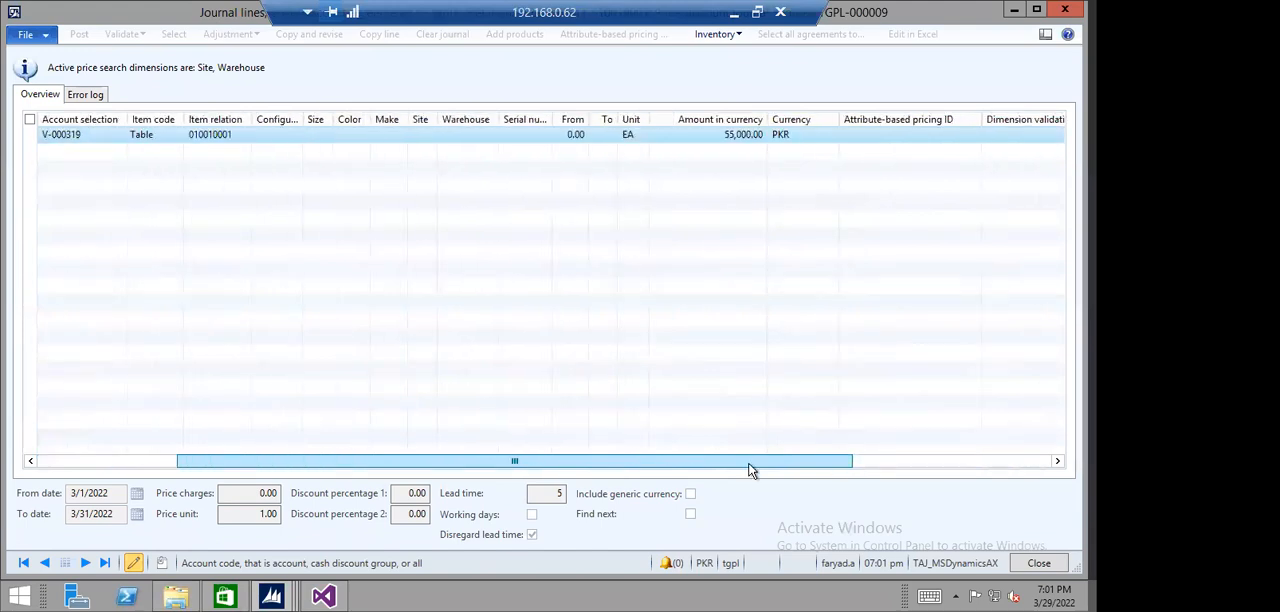
pyautogui.moveTo(752, 470); pyautogui.dragTo(757, 468)
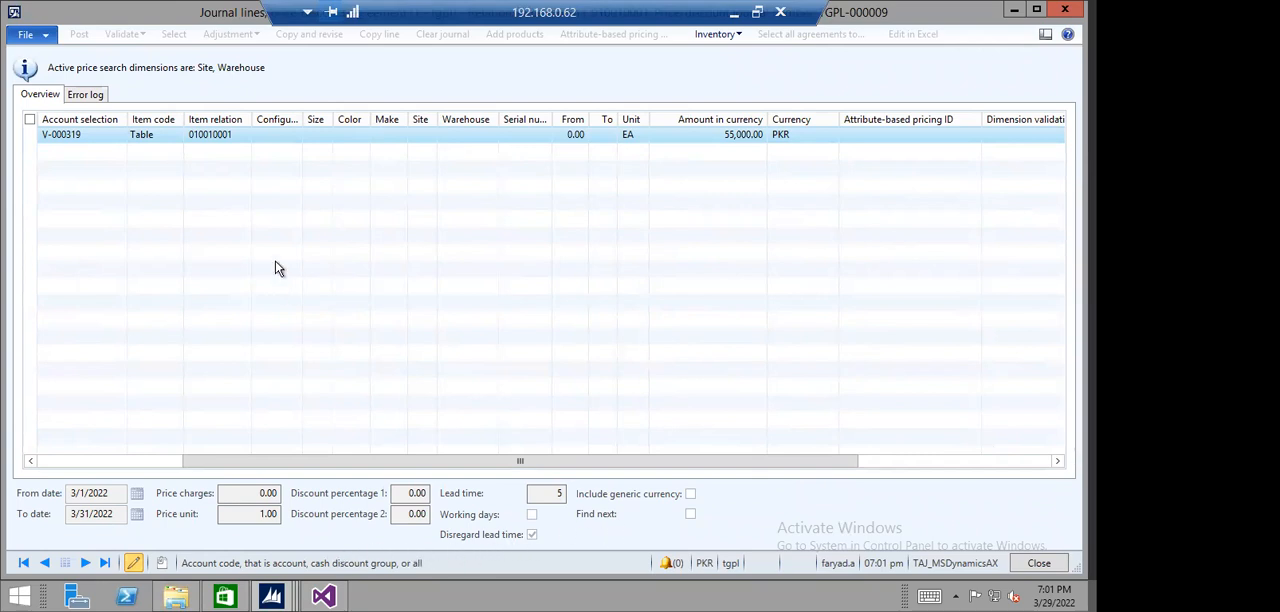
pyautogui.click(107, 96)
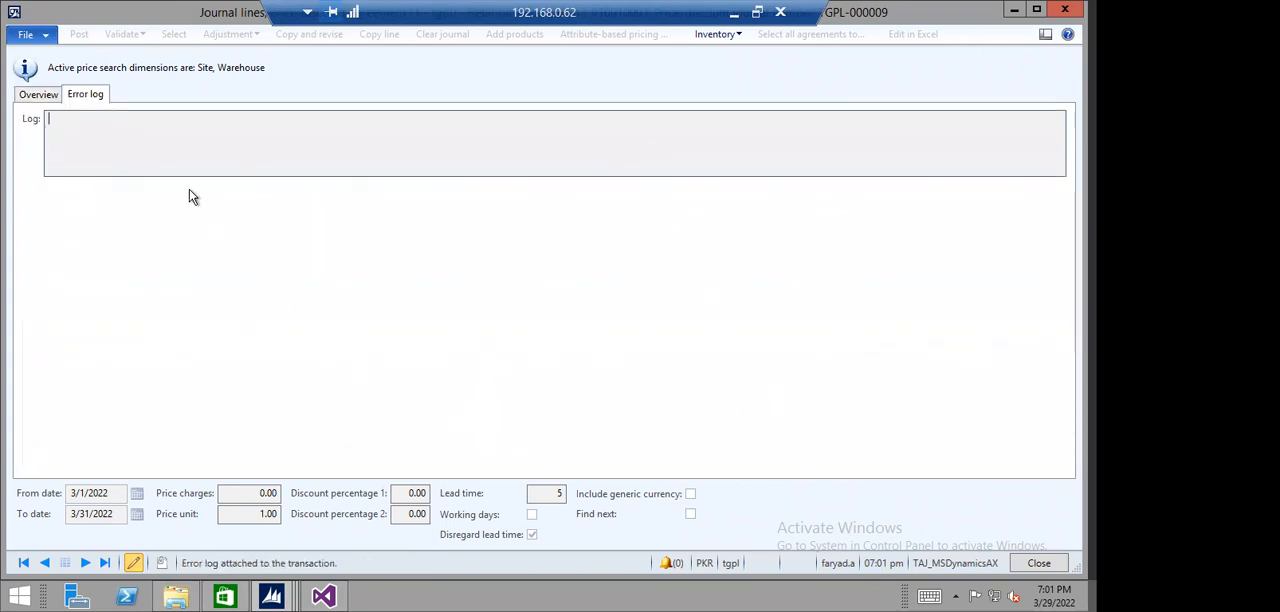
pyautogui.click(38, 94)
pyautogui.press('Escape')
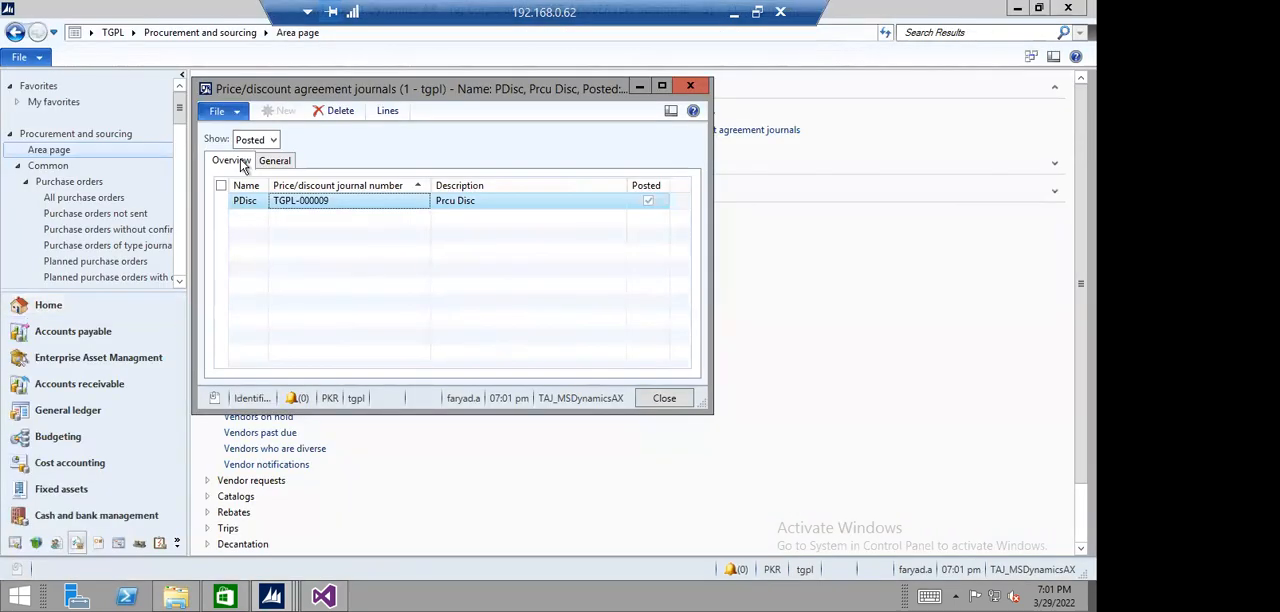
# - Switch to the open price/discount agreement journals and create a new journal named PDisc
pyautogui.click(272, 140)
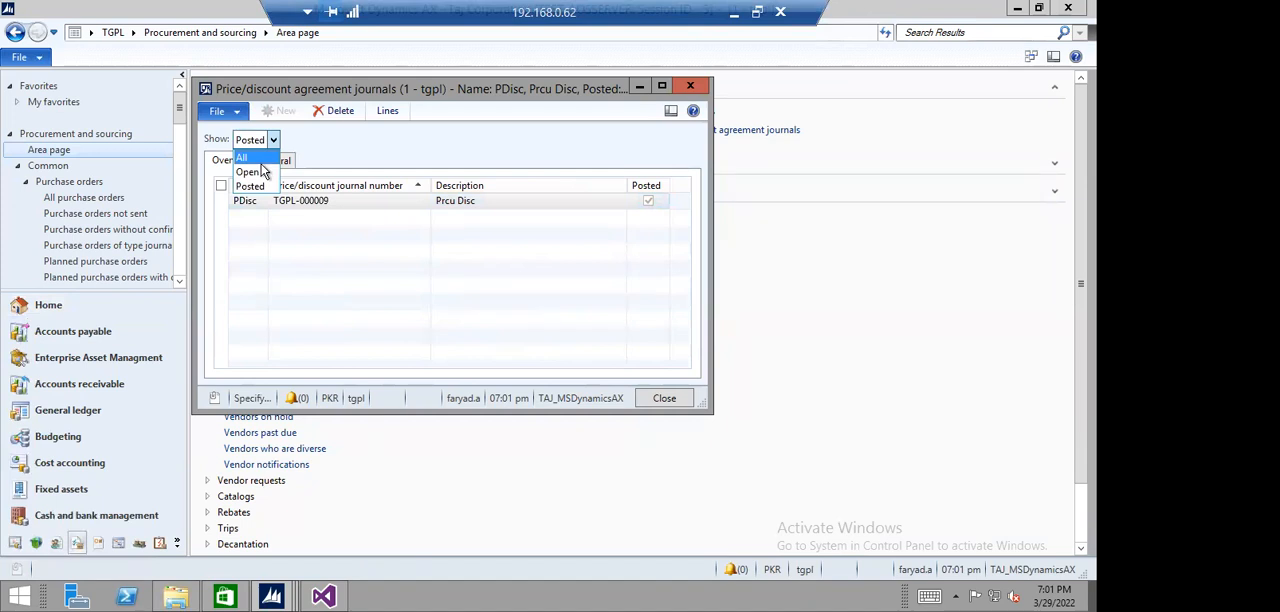
pyautogui.click(250, 172)
pyautogui.click(280, 110)
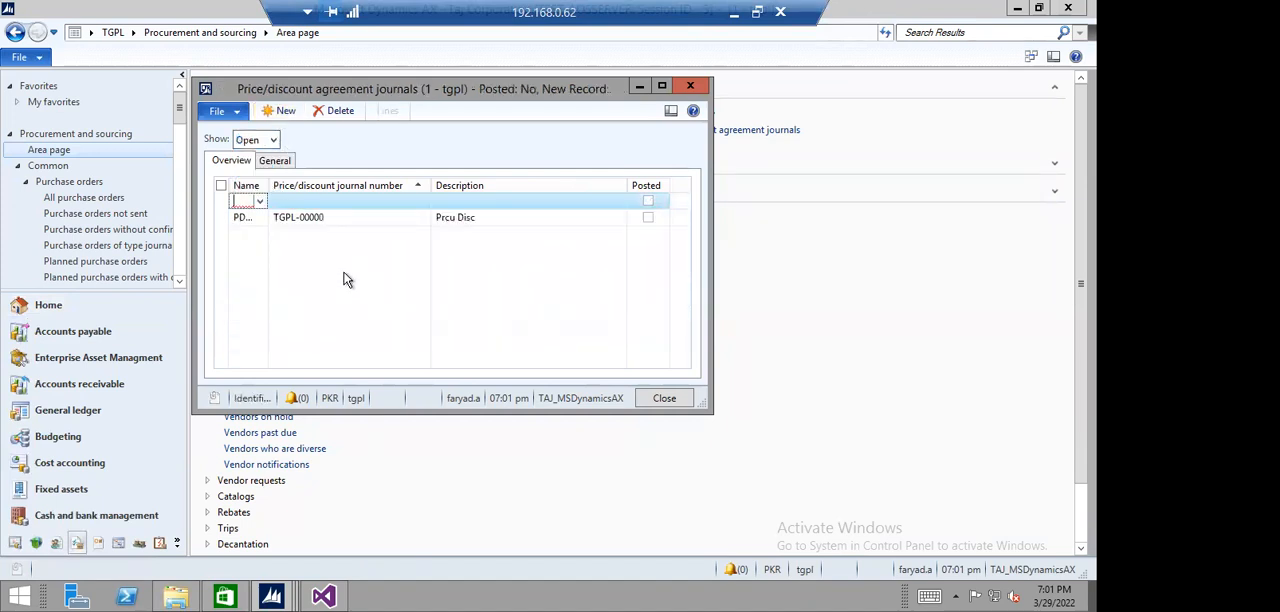
pyautogui.click(257, 204)
pyautogui.click(262, 234)
pyautogui.click(366, 200)
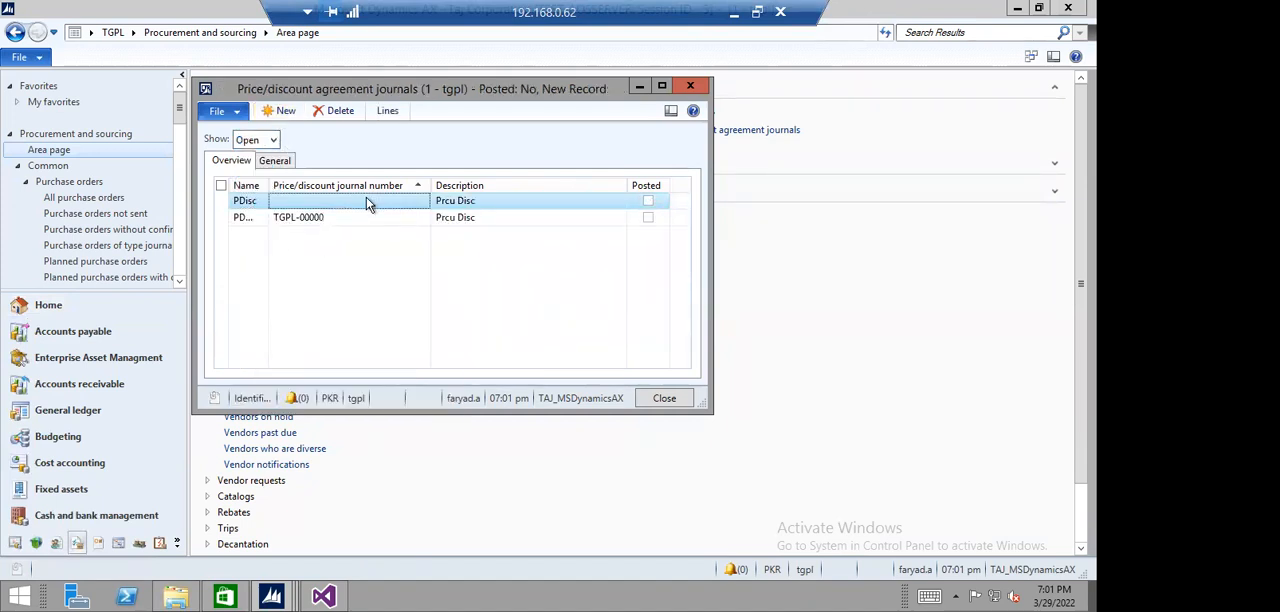
pyautogui.click(353, 217)
pyautogui.click(352, 202)
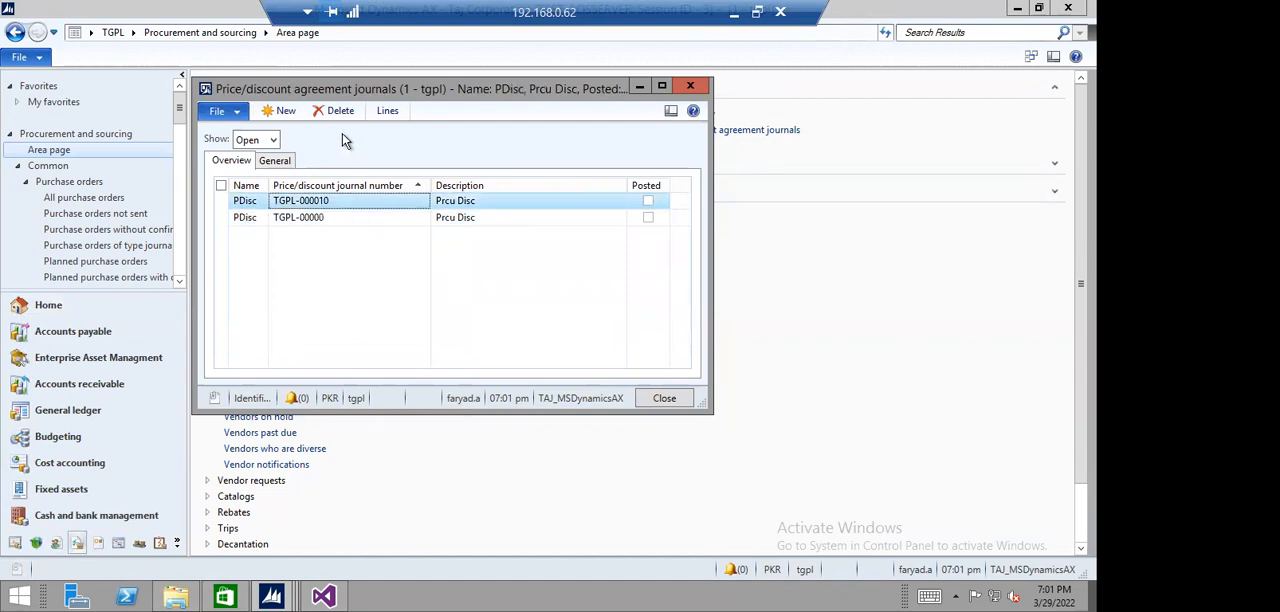
# - Open the new journal's lines, set the line's account code to Table, and check the accounts offered for selection
pyautogui.click(387, 111)
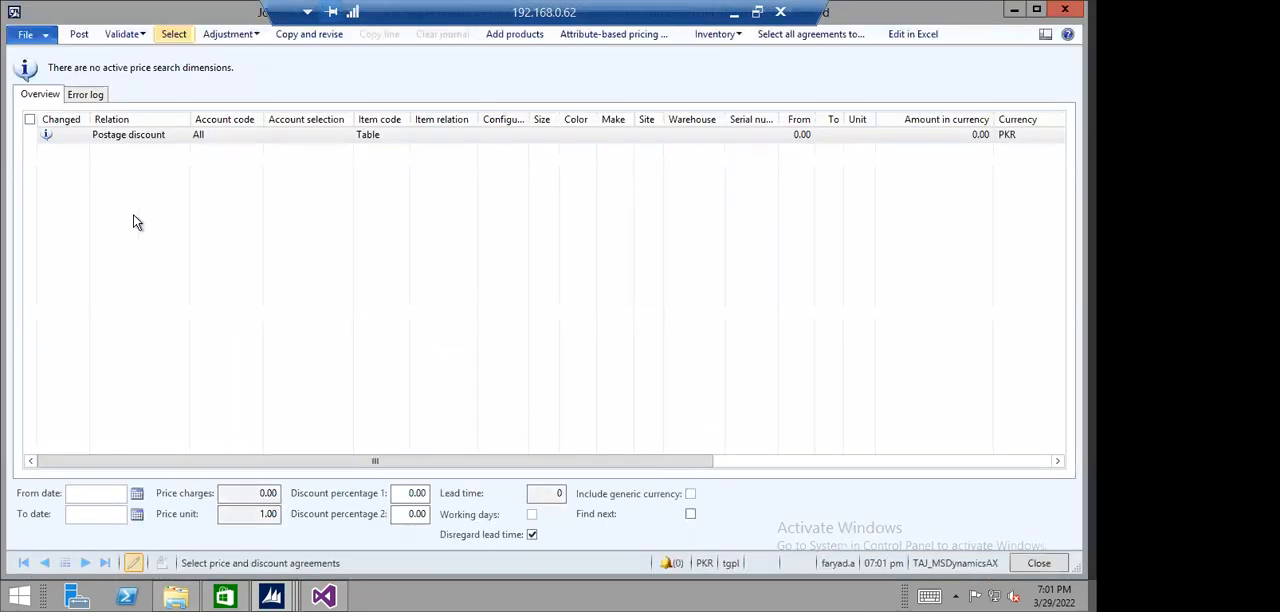
pyautogui.click(243, 141)
pyautogui.click(256, 135)
pyautogui.click(212, 148)
pyautogui.click(309, 138)
pyautogui.click(345, 136)
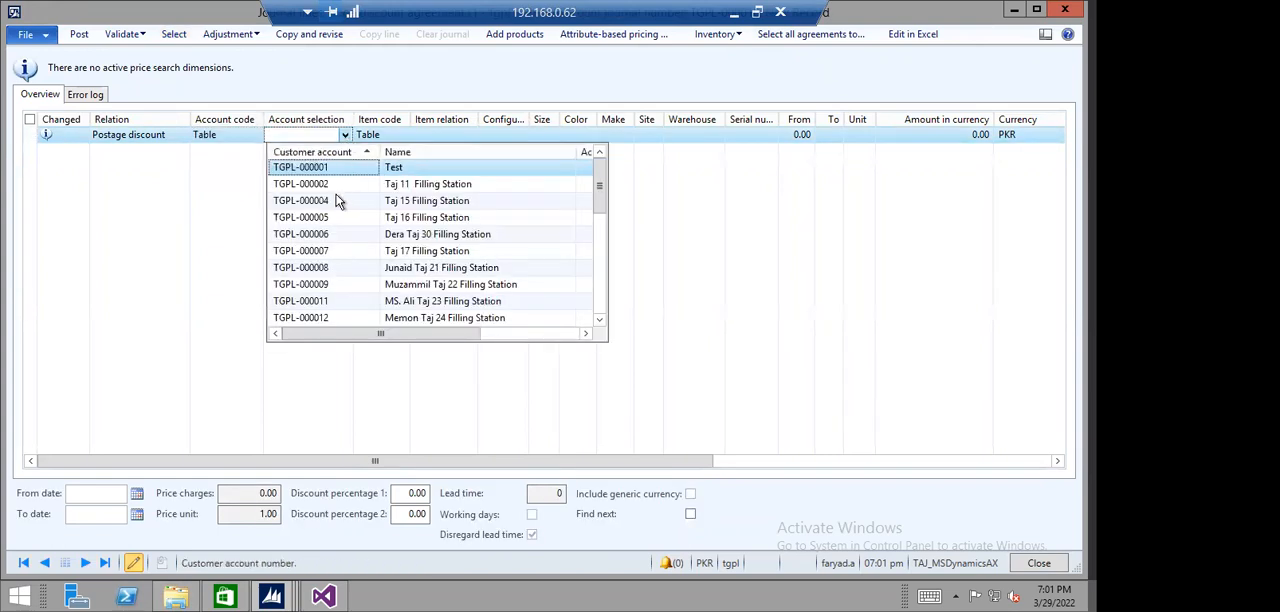
pyautogui.click(315, 152)
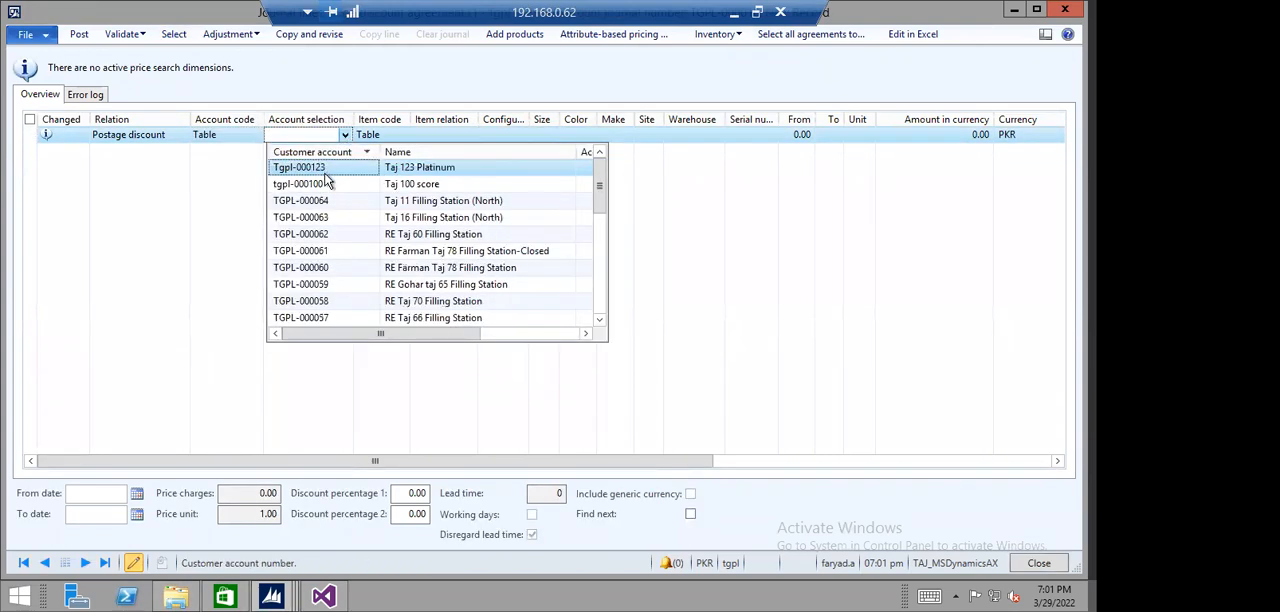
# - Set the new journal line's relation to Price (purch.)
pyautogui.click(248, 145)
pyautogui.click(177, 140)
pyautogui.click(182, 137)
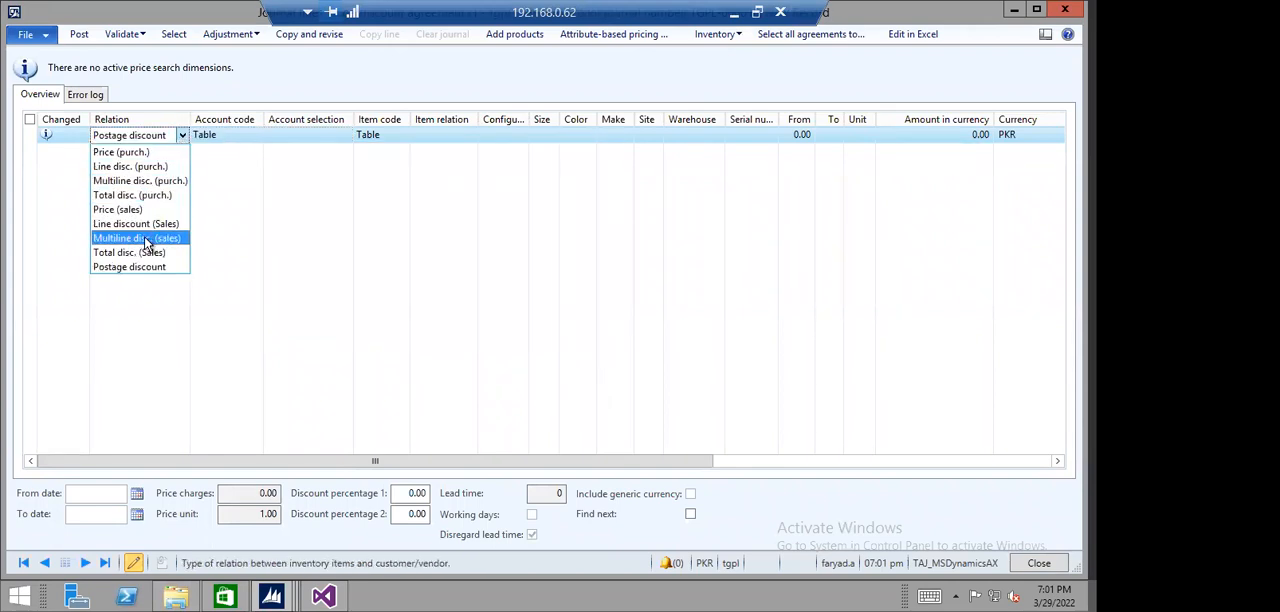
pyautogui.click(146, 154)
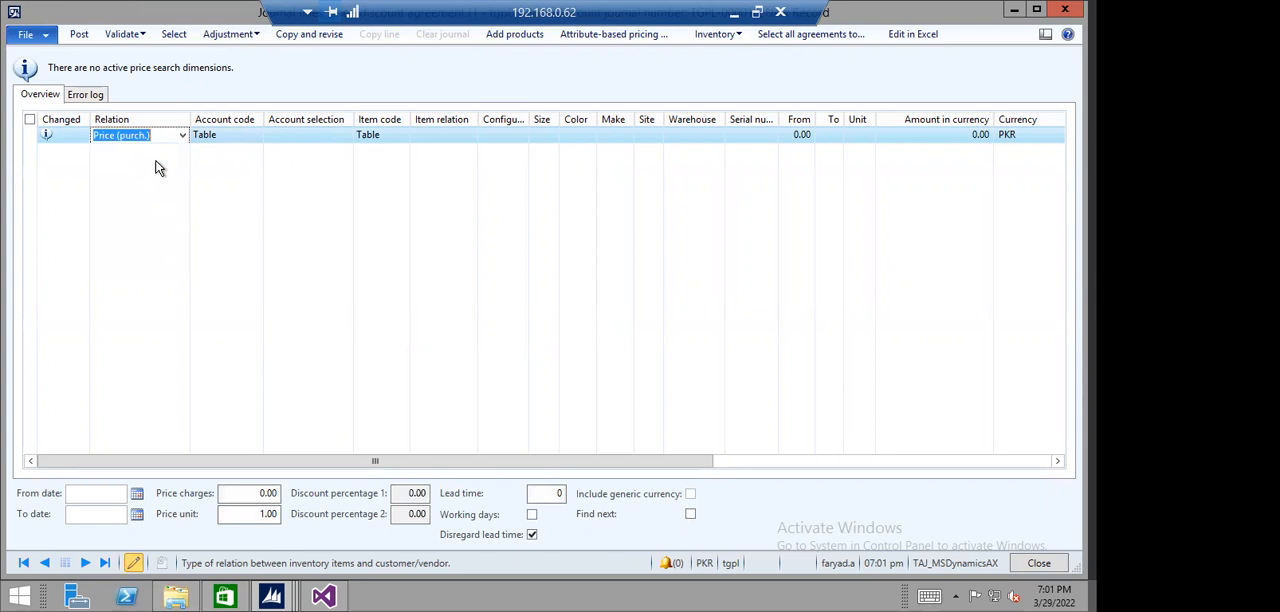
# - Select the test vendor's account and item 010010001 (Laptop Corei3) on the purchase price line
pyautogui.click(288, 135)
pyautogui.click(345, 134)
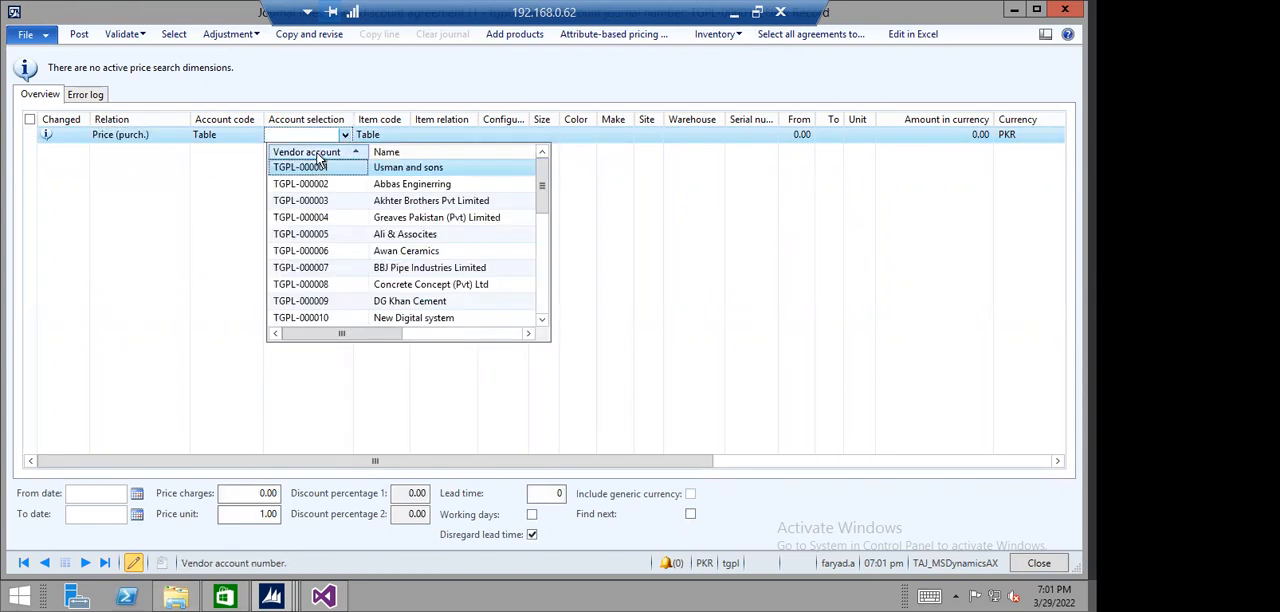
pyautogui.click(318, 155)
pyautogui.click(321, 166)
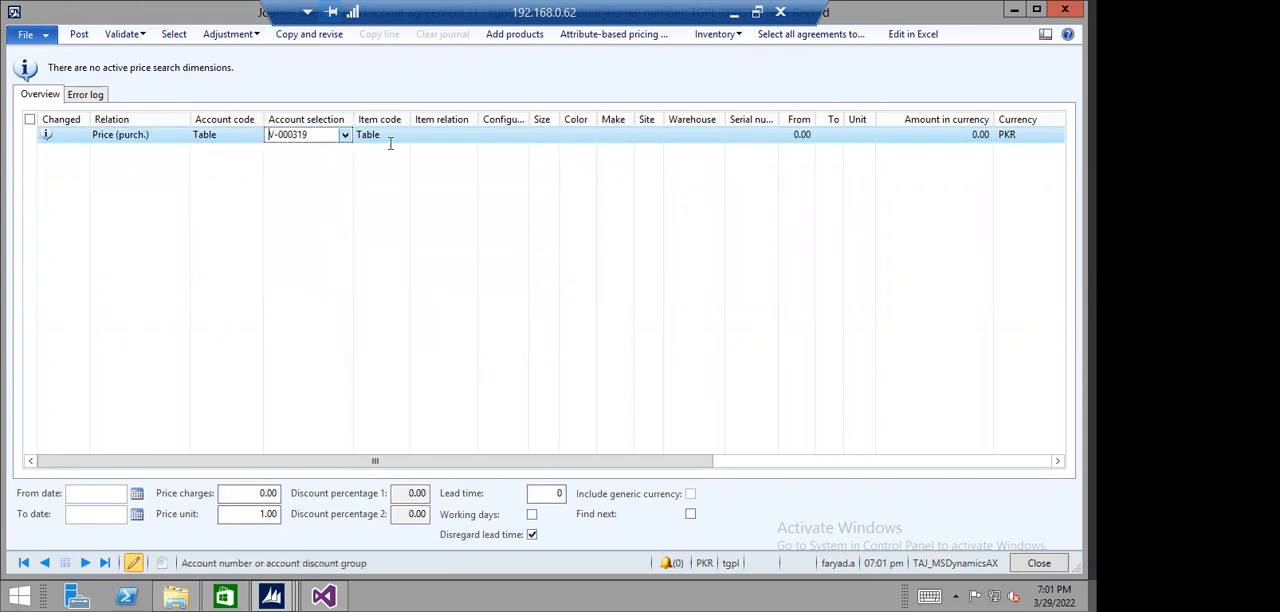
pyautogui.click(450, 136)
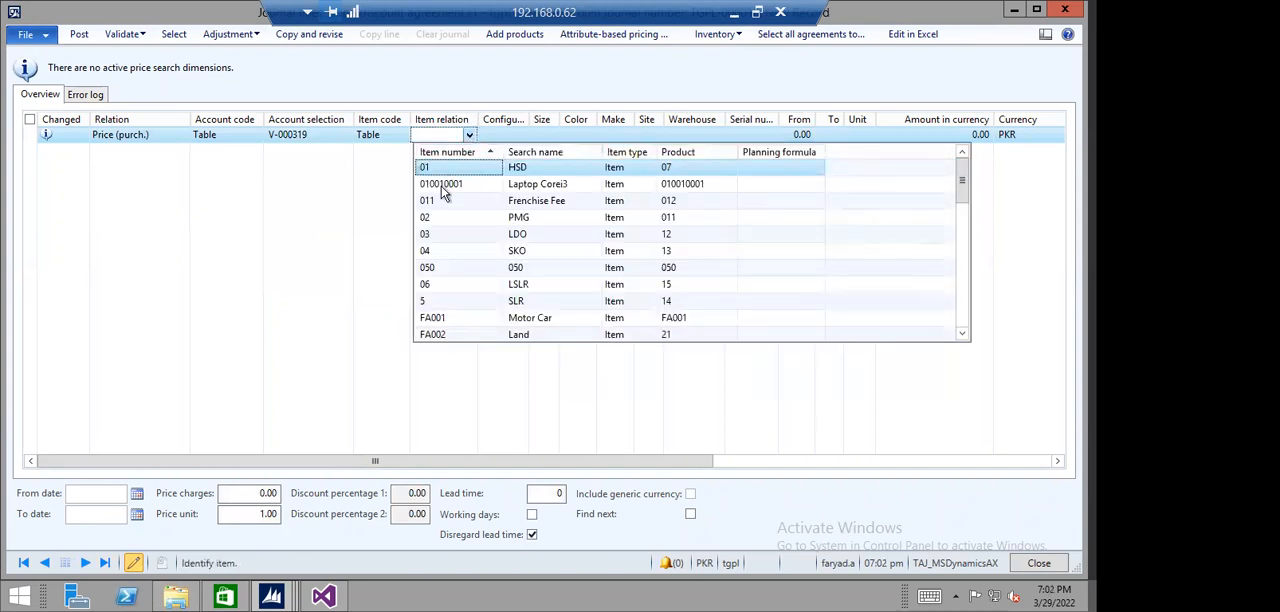
pyautogui.click(441, 187)
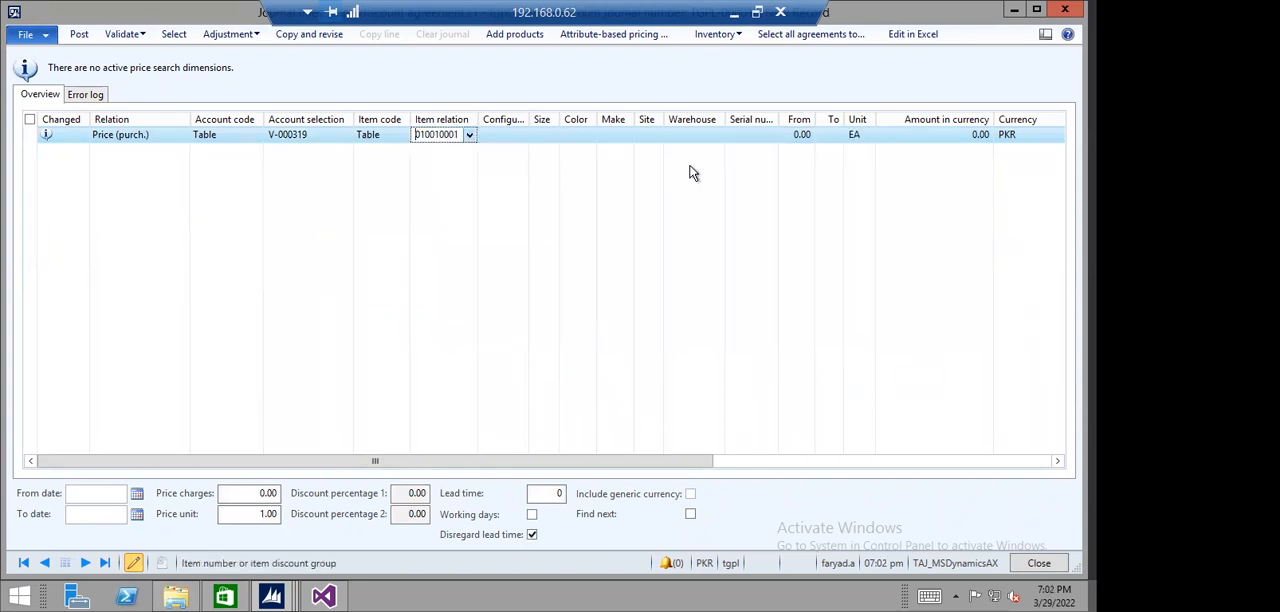
# - Set the line's quantity range from 1 to 10 and its amount in currency to 55,000
pyautogui.click(802, 135)
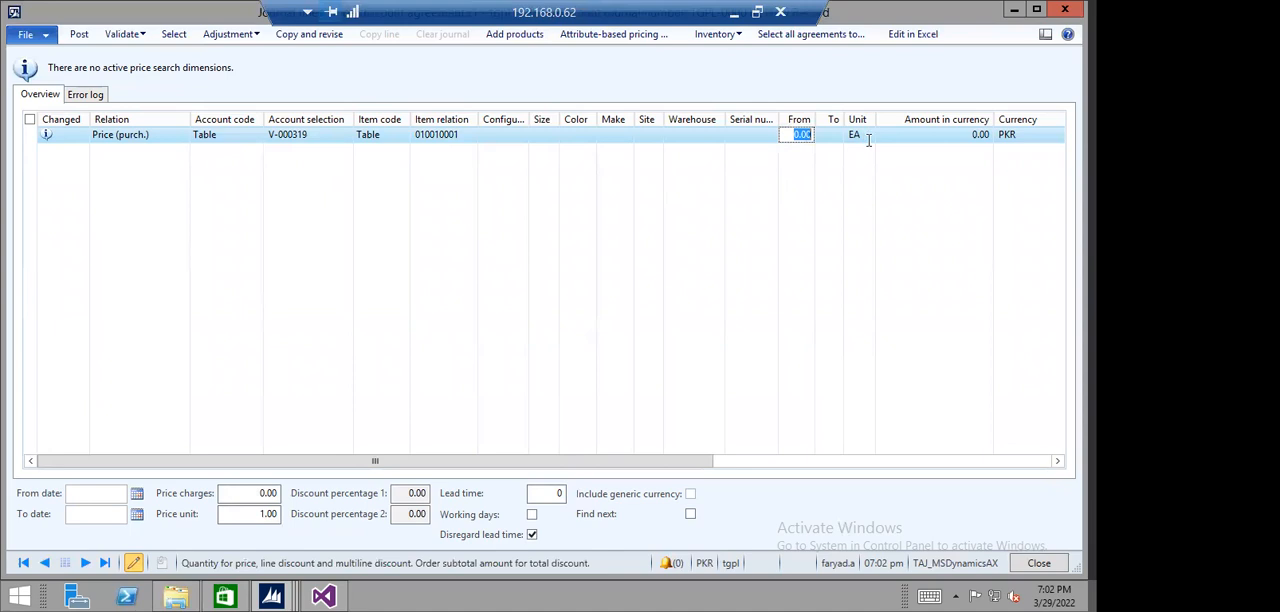
pyautogui.write('1')
pyautogui.press('Tab')
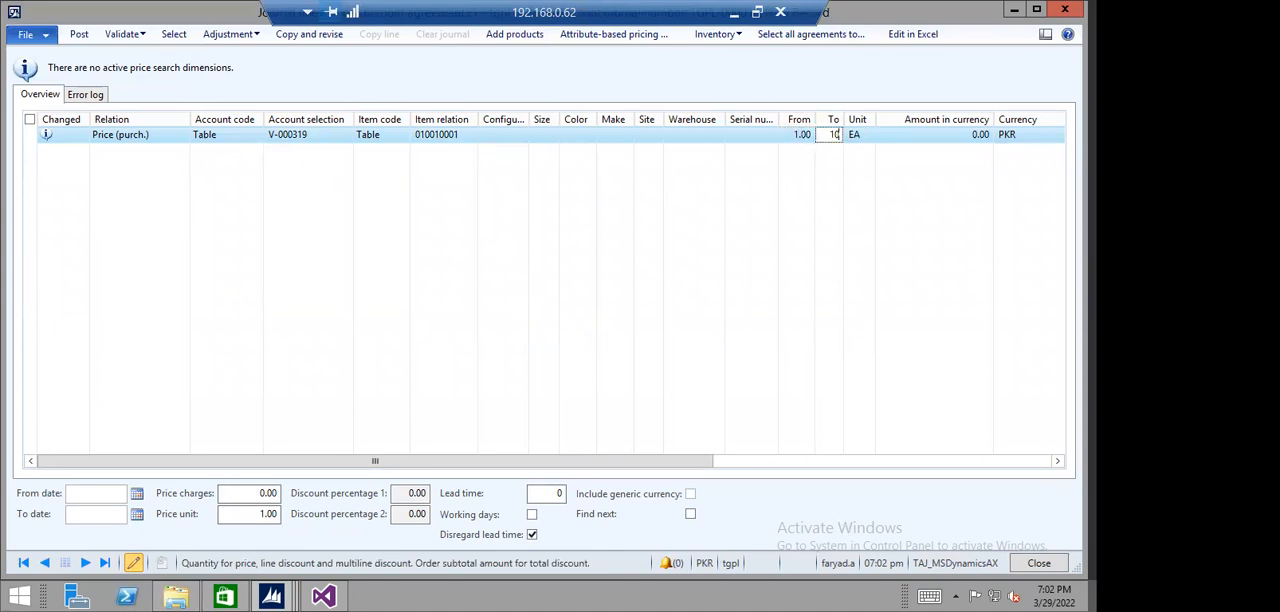
pyautogui.write('10')
pyautogui.press('Tab')
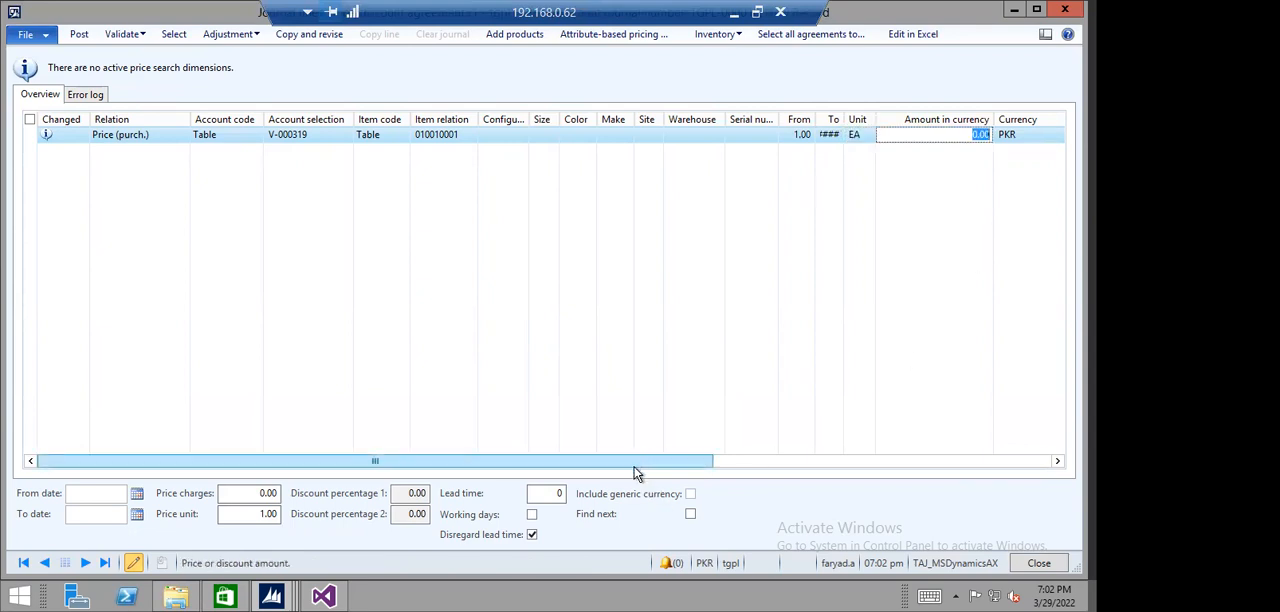
pyautogui.write('55,00')
pyautogui.press('Tab')
pyautogui.press('Tab')
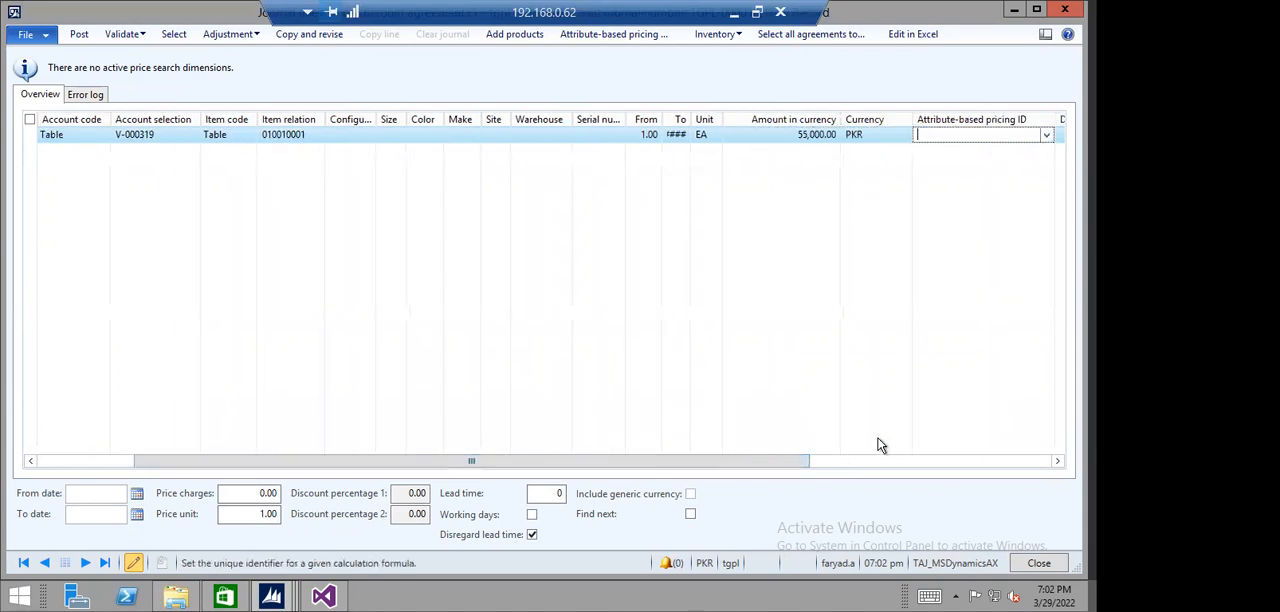
pyautogui.press('Tab')
pyautogui.press('Tab')
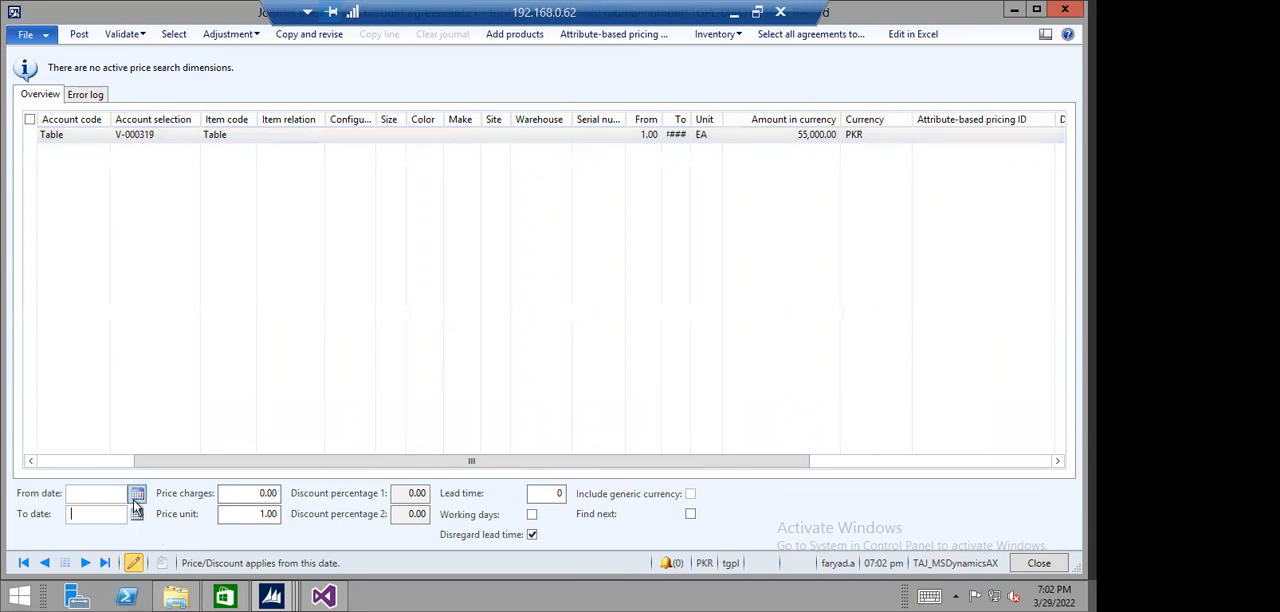
# - Set the price validity from 3/28/2022 to 4/30/2022, enable Find next, and close the journal lines
pyautogui.click(137, 514)
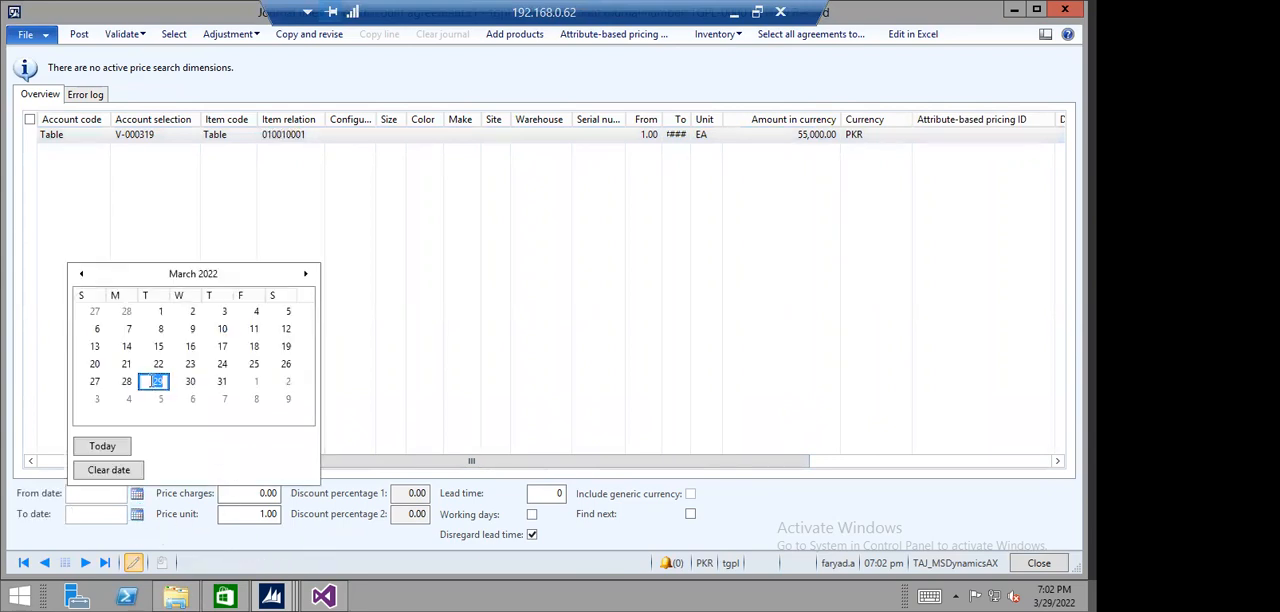
pyautogui.click(127, 381)
pyautogui.click(137, 514)
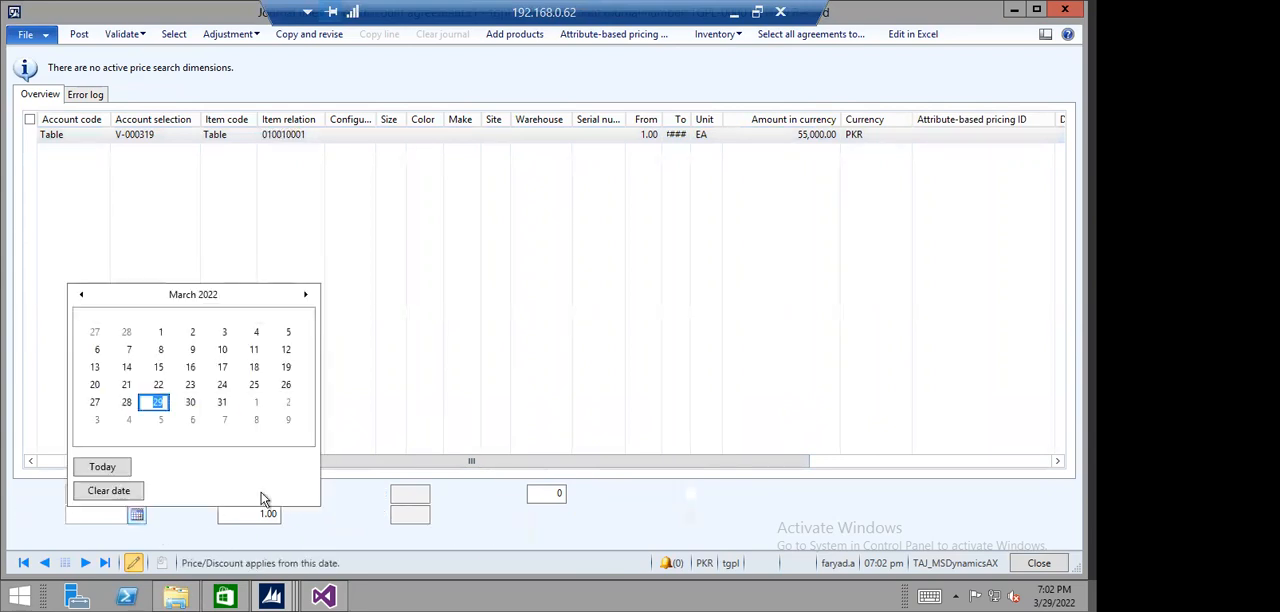
pyautogui.click(305, 294)
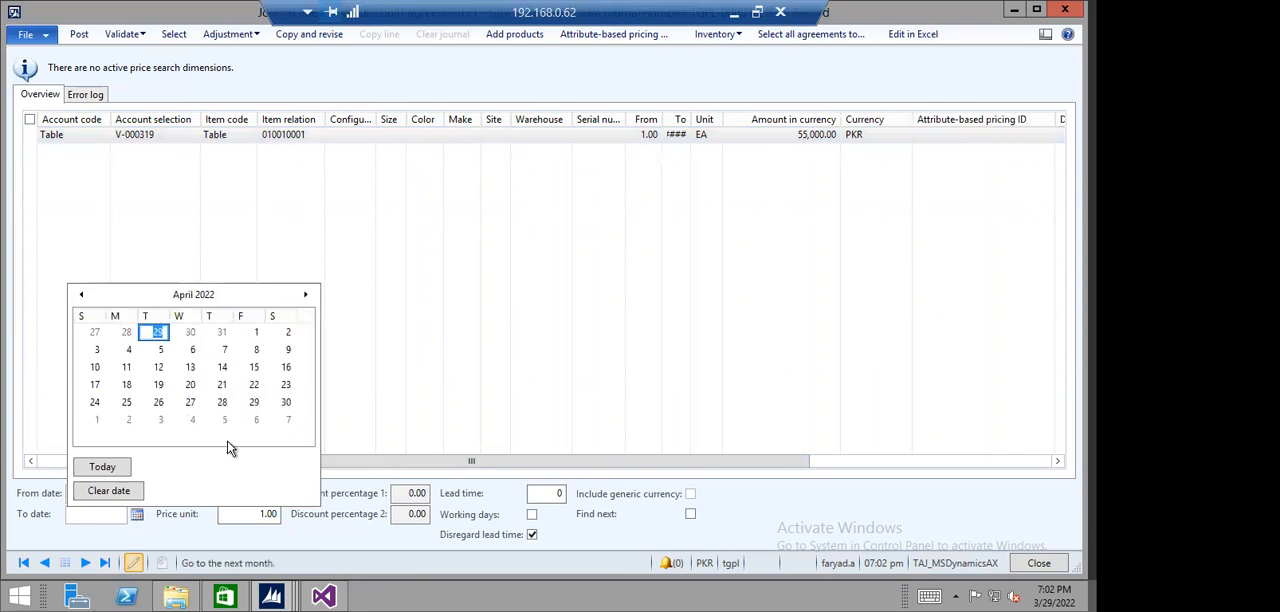
pyautogui.click(286, 402)
pyautogui.click(236, 513)
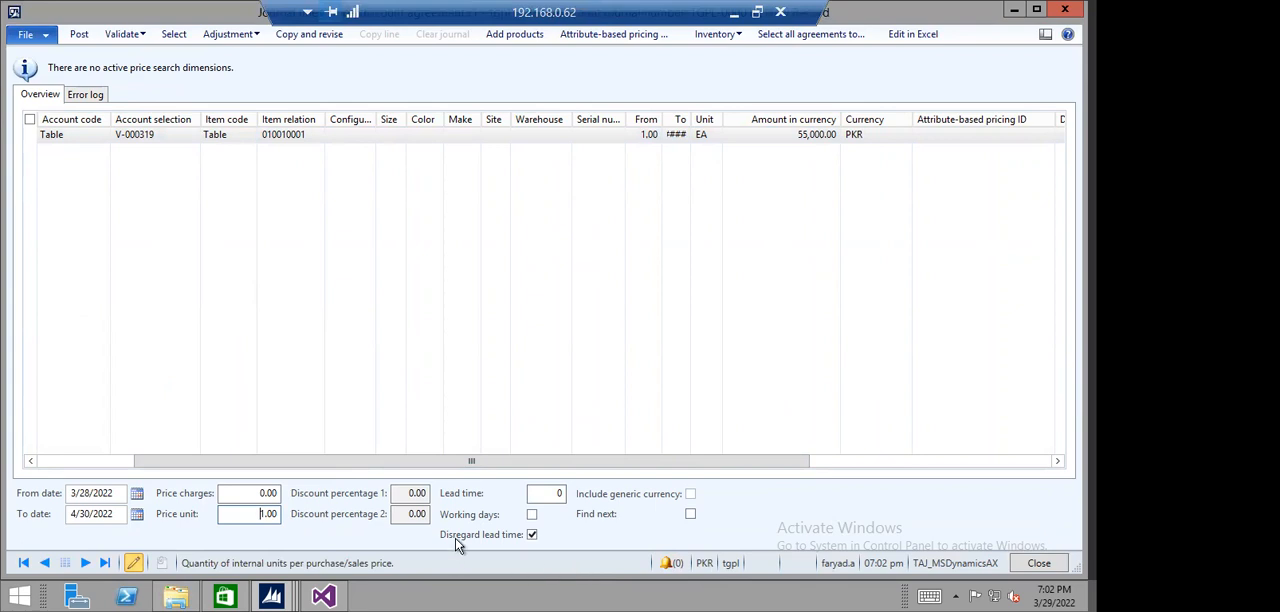
pyautogui.click(689, 516)
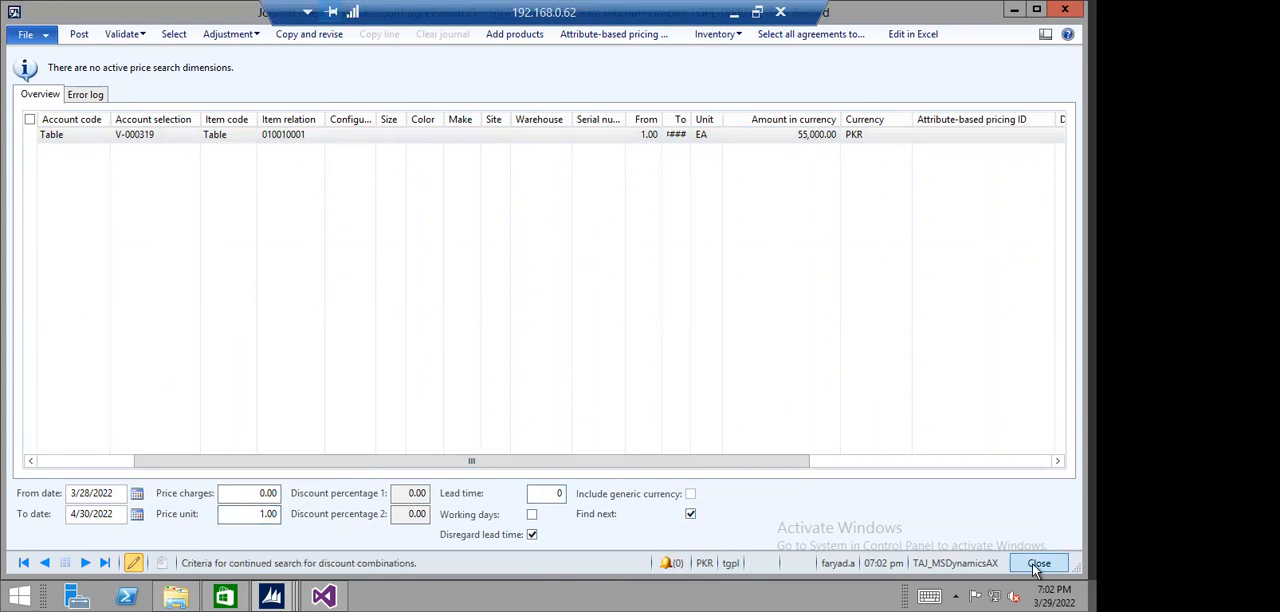
pyautogui.click(1037, 564)
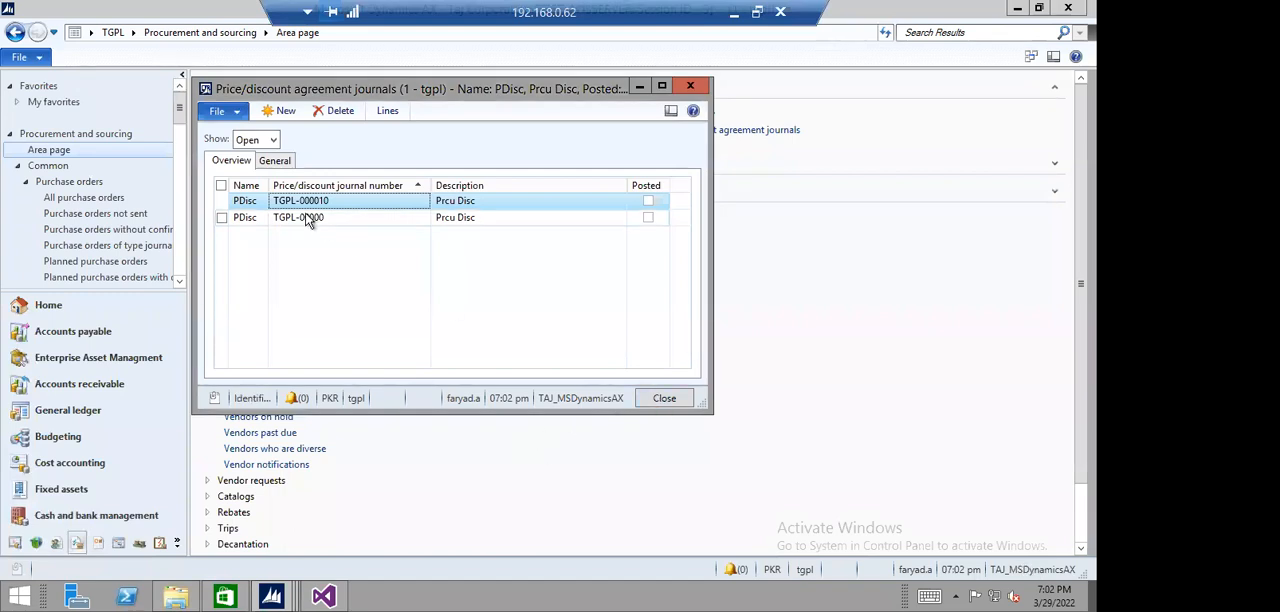
# - Reopen the new PDisc journal's lines, post the journal without batch processing, and close the journal list
pyautogui.click(386, 112)
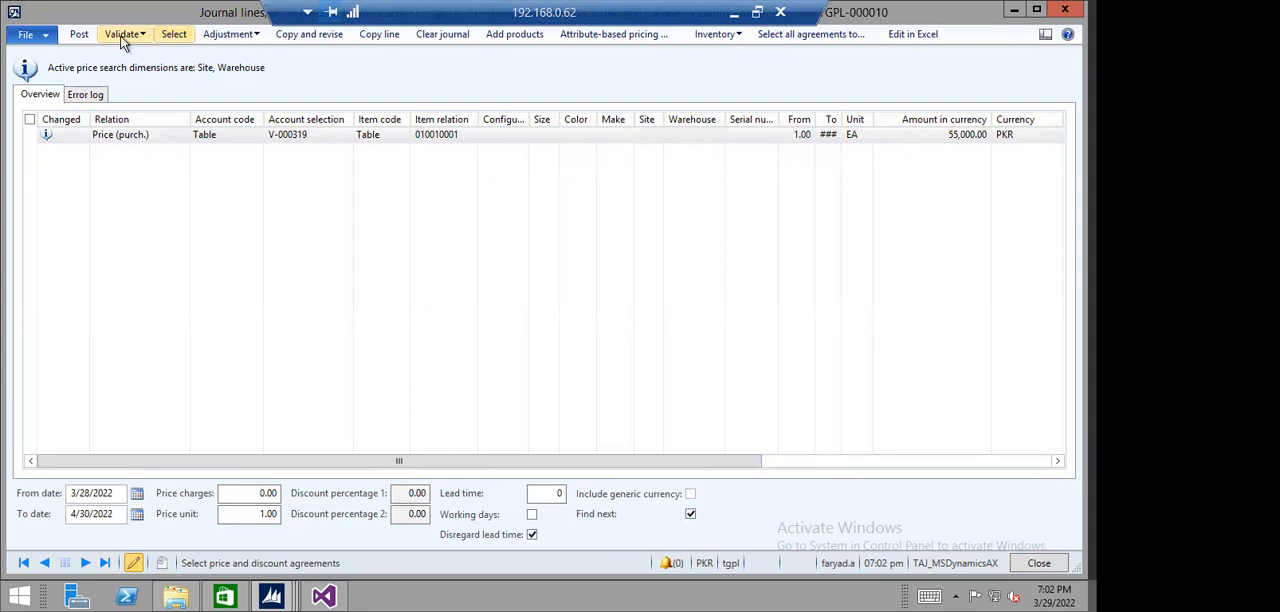
pyautogui.click(79, 34)
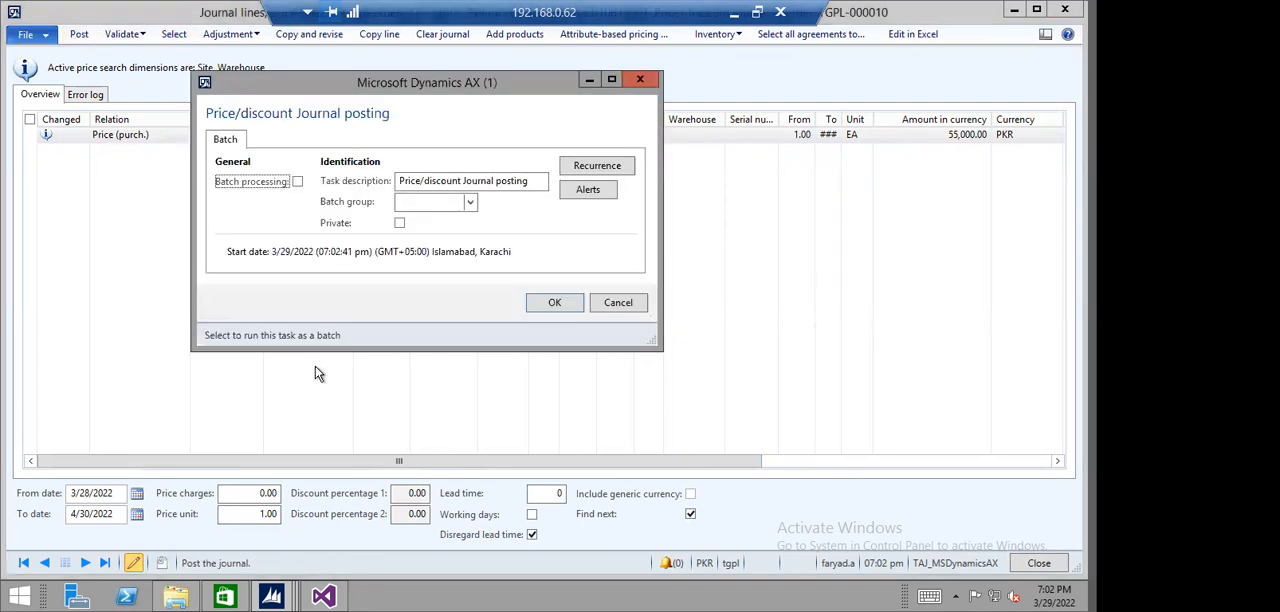
pyautogui.click(545, 308)
pyautogui.click(440, 397)
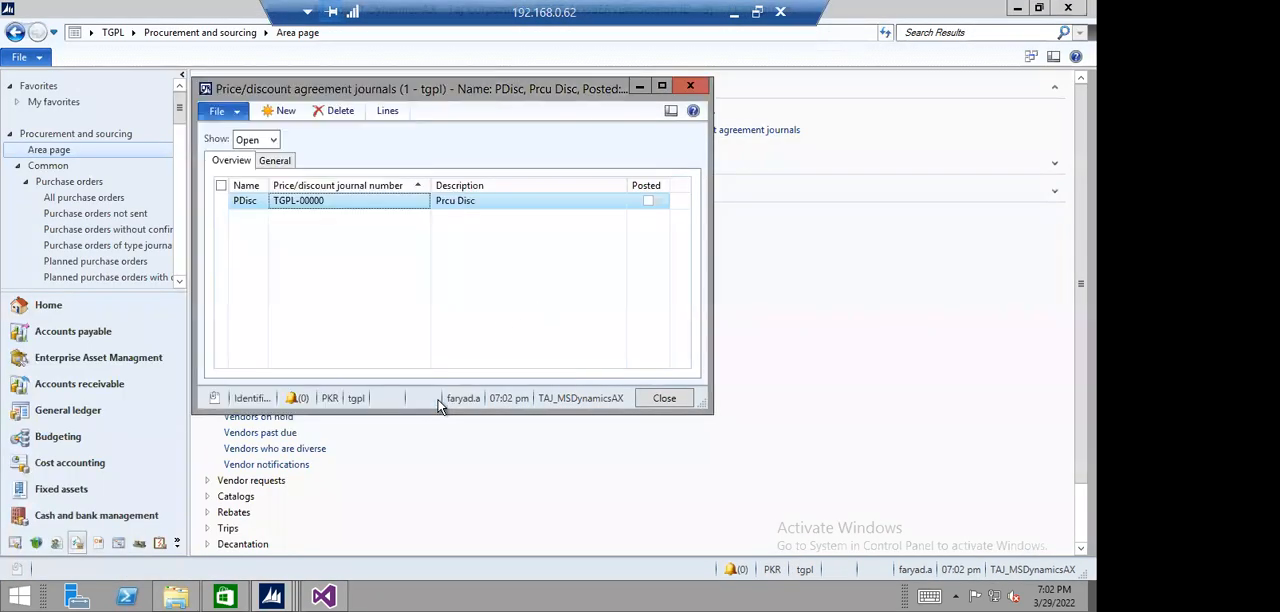
pyautogui.click(662, 397)
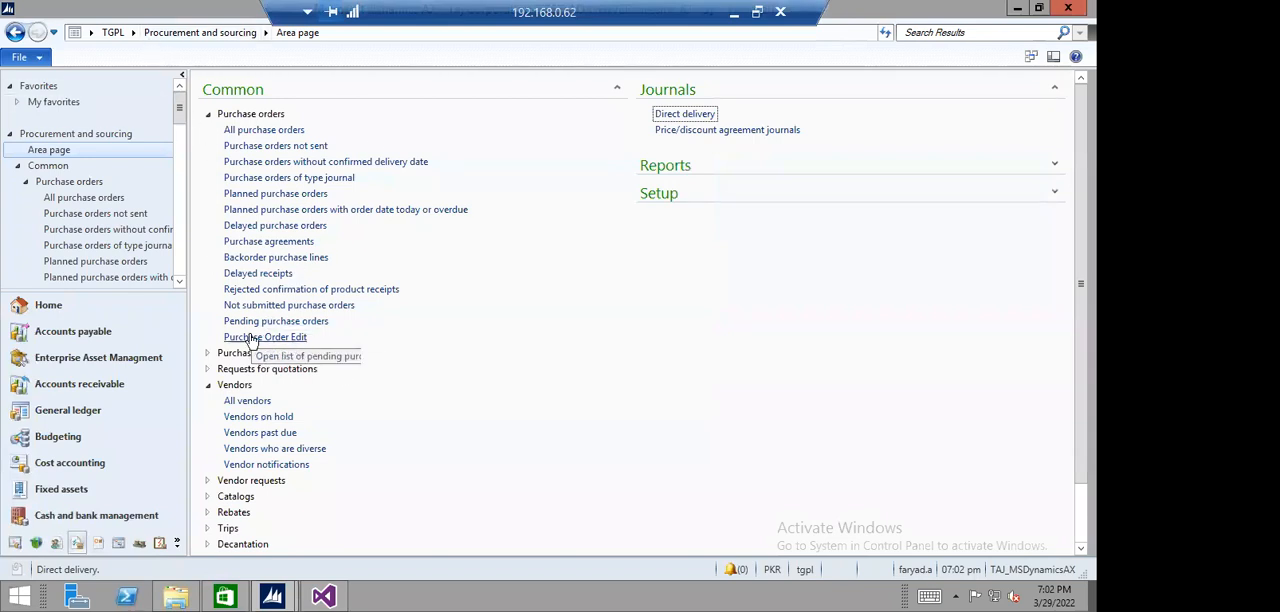
# - Open the test vendor's last purchase order for editing from all purchase orders and remove its laptop line
pyautogui.click(245, 135)
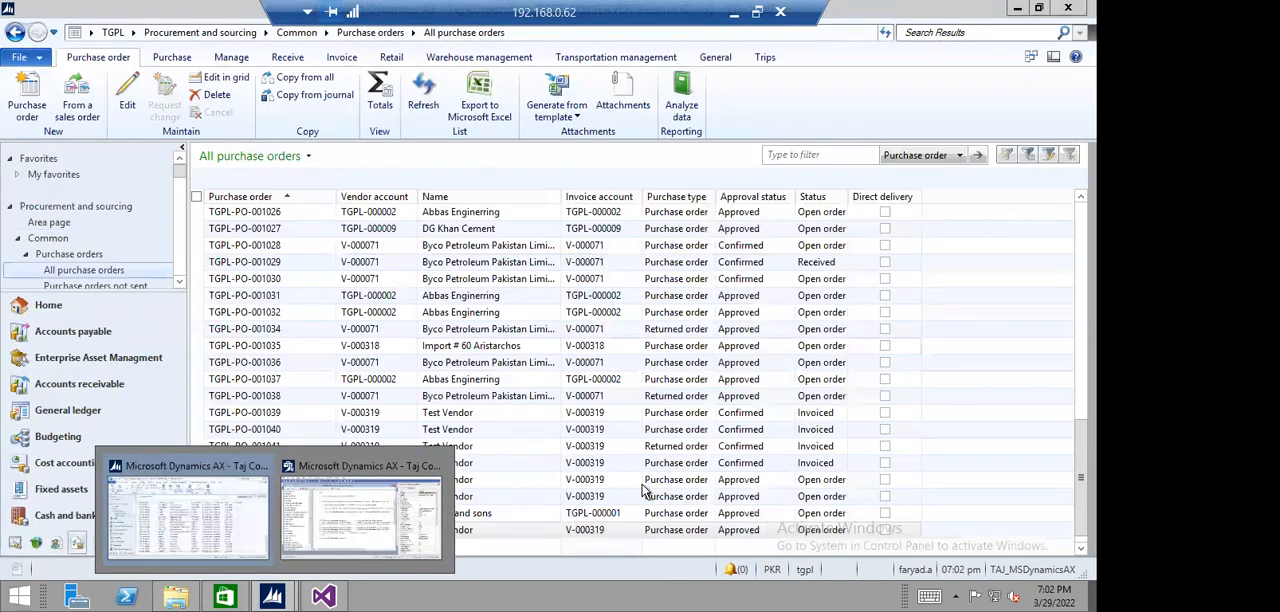
pyautogui.click(558, 528)
pyautogui.click(129, 104)
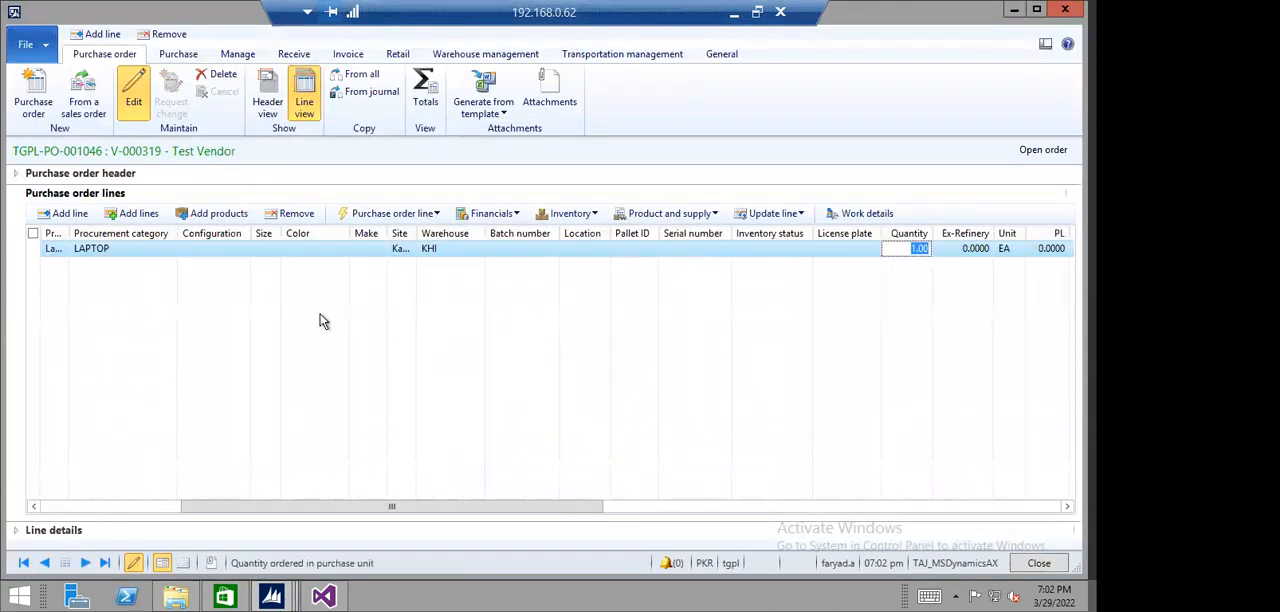
pyautogui.press('Tab')
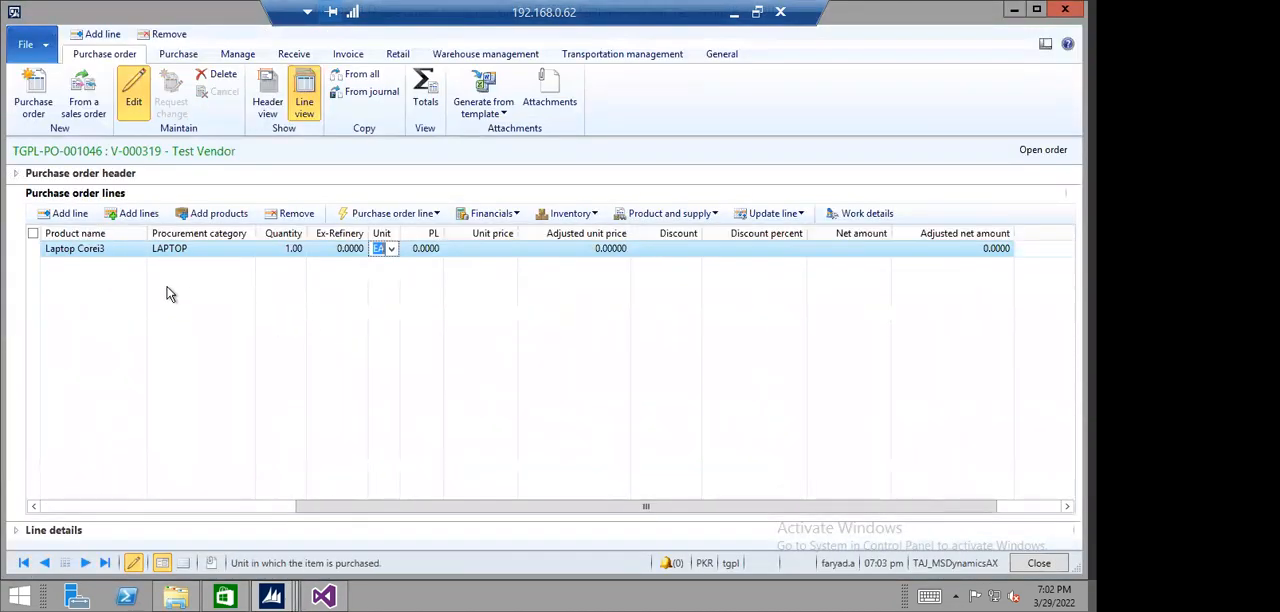
pyautogui.click(290, 213)
pyautogui.click(617, 353)
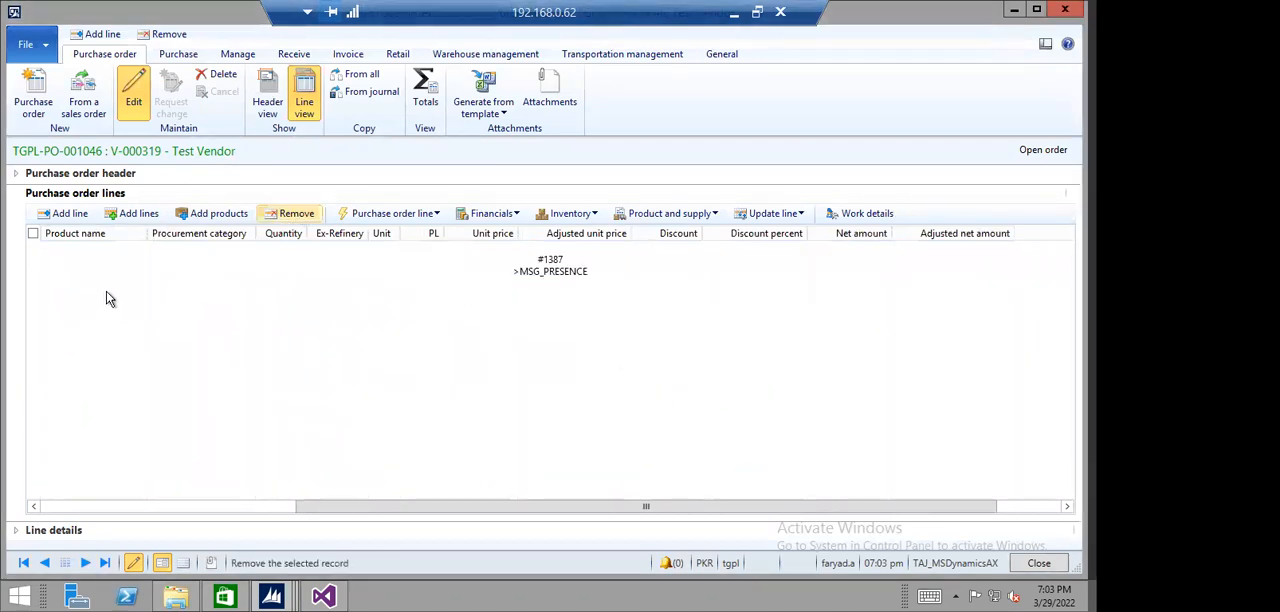
# - Add a new purchase order line for item 010010001 (Laptop Corei3)
pyautogui.click(65, 213)
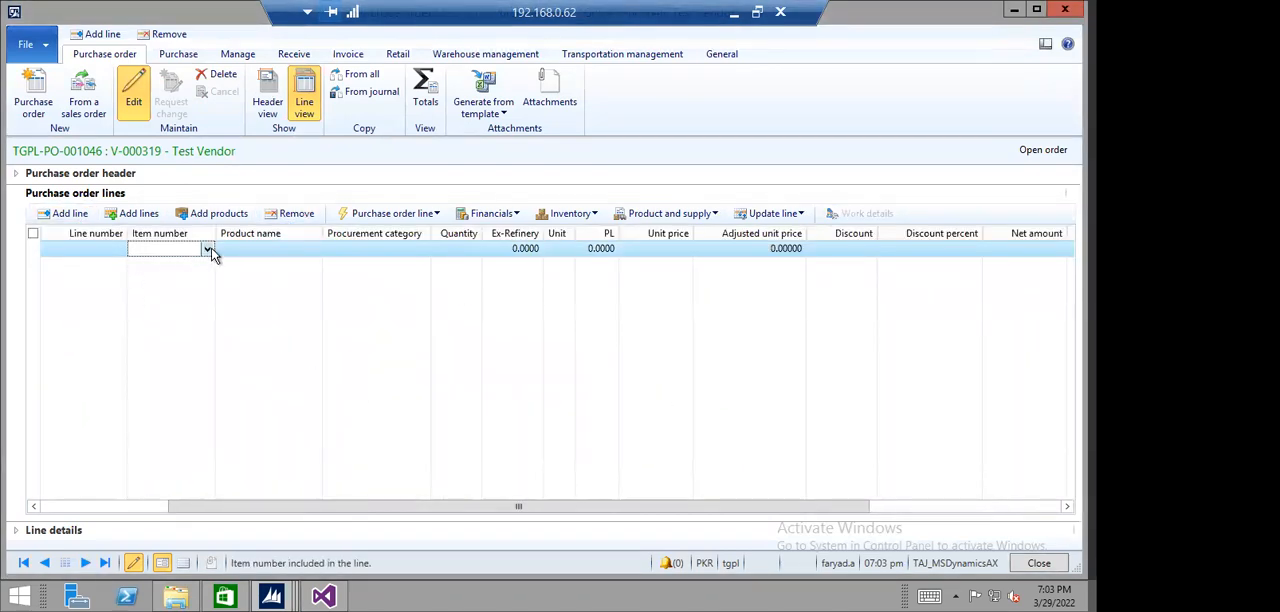
pyautogui.click(207, 248)
pyautogui.click(160, 298)
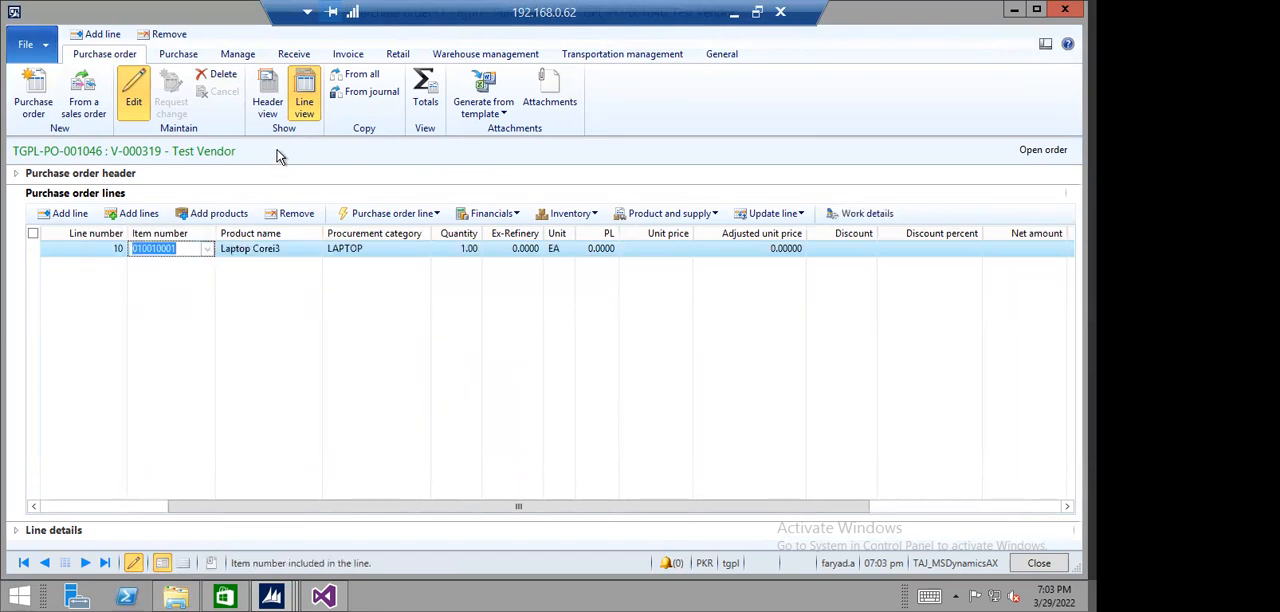
# - Examine the purchase order header's Setup, Price and discount, Financial dimensions and Foreign trade sections, including the buyer group options
pyautogui.click(267, 100)
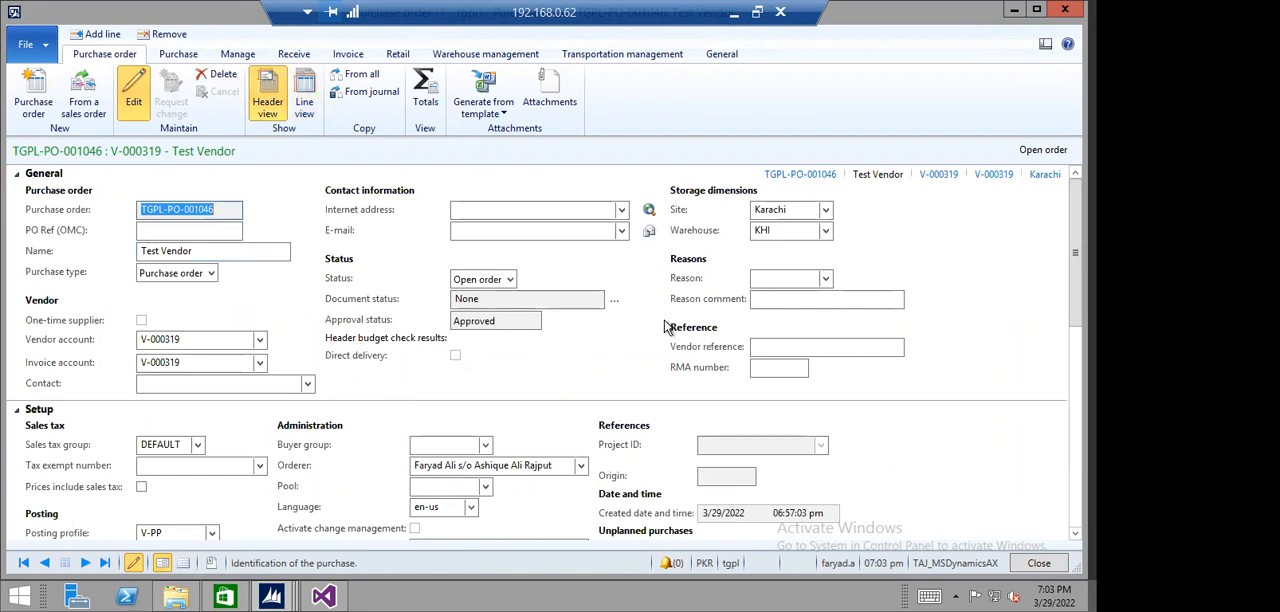
pyautogui.scroll(-2, 652, 357)
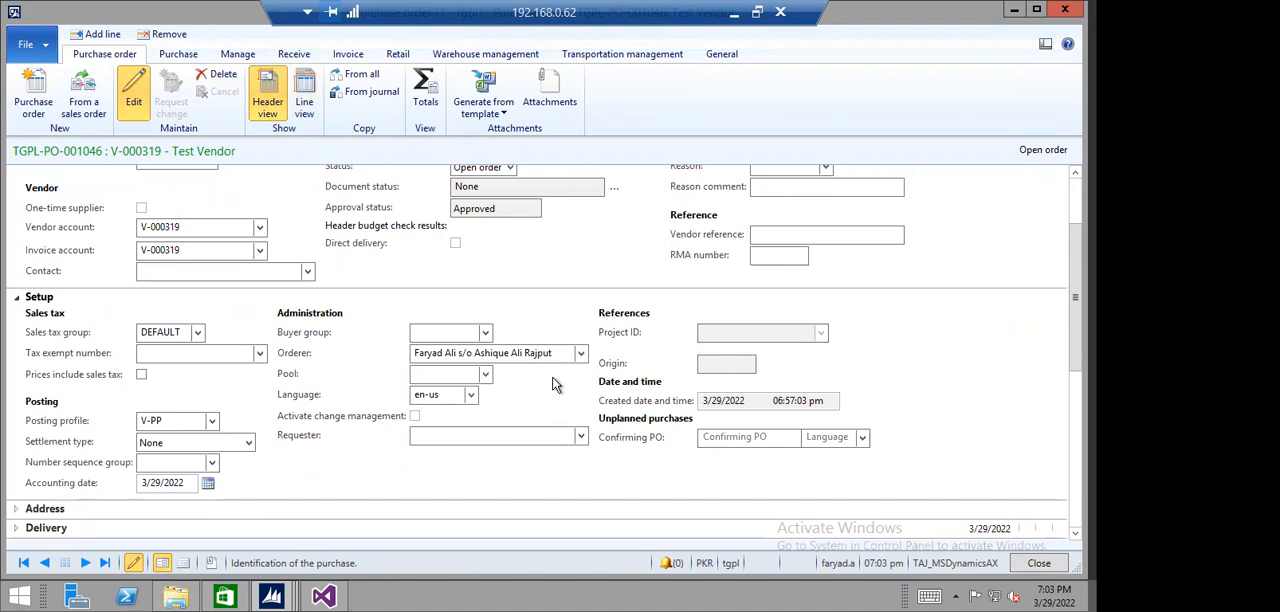
pyautogui.click(486, 335)
pyautogui.click(486, 335)
pyautogui.scroll(-5, 511, 399)
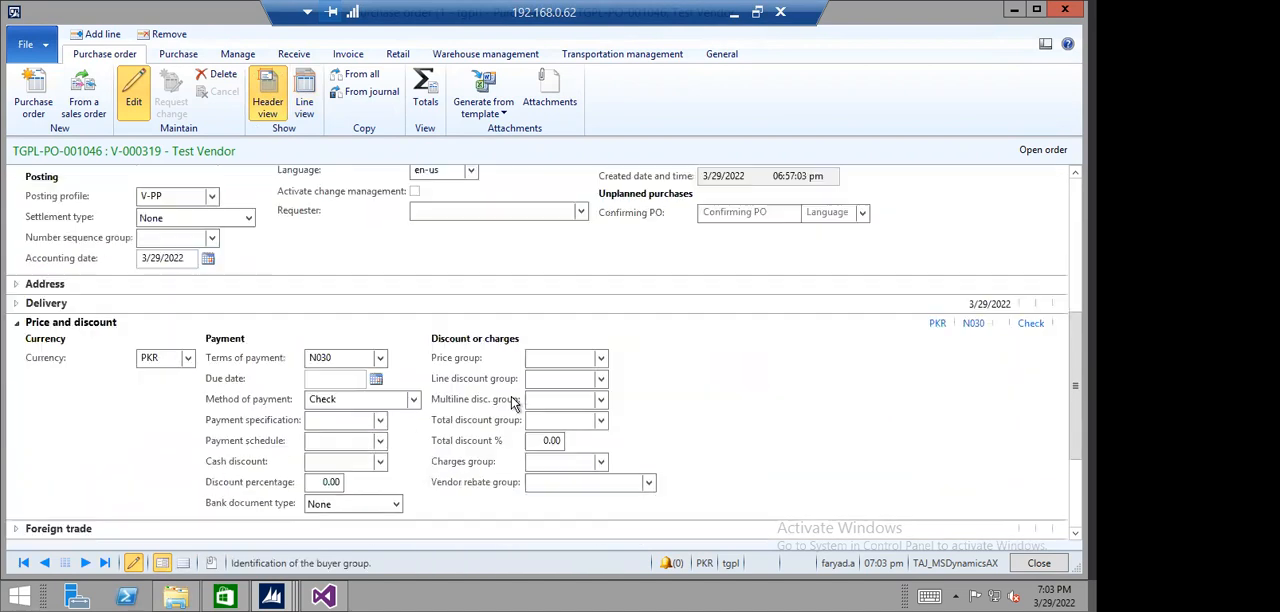
pyautogui.scroll(-1, 470, 383)
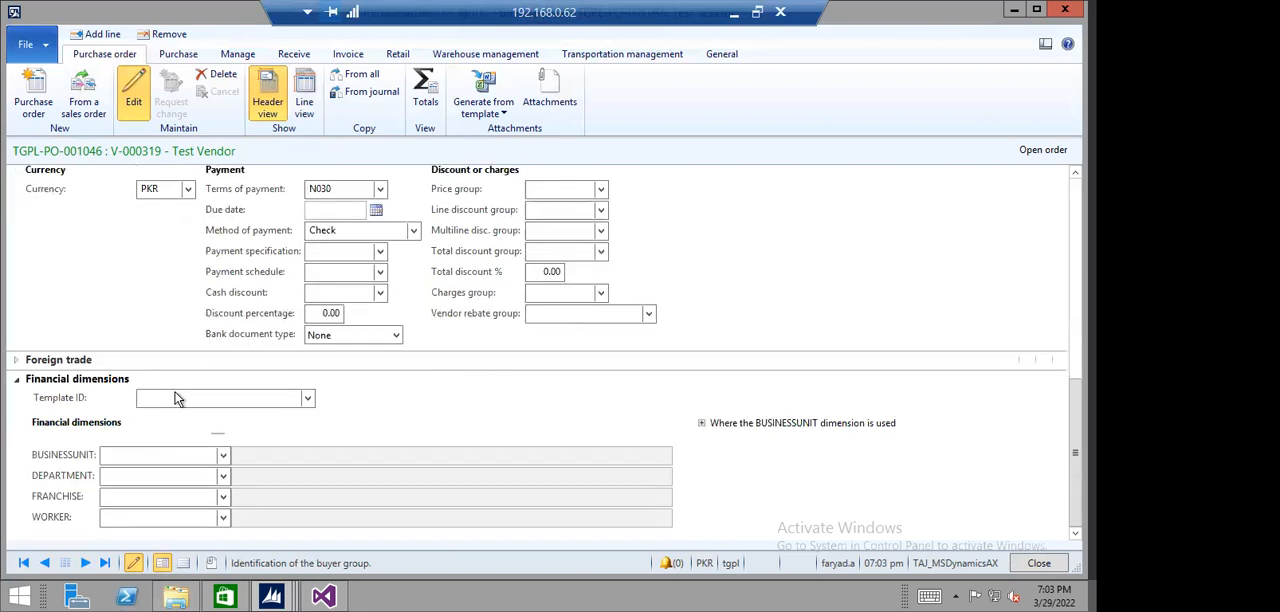
pyautogui.click(17, 380)
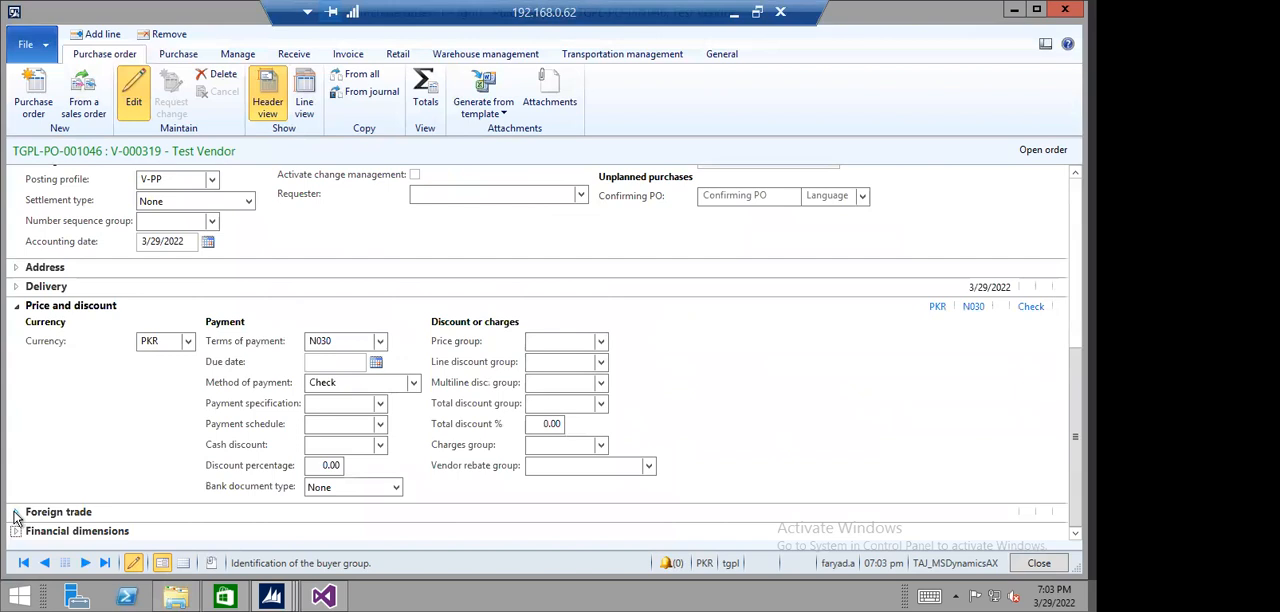
pyautogui.click(17, 514)
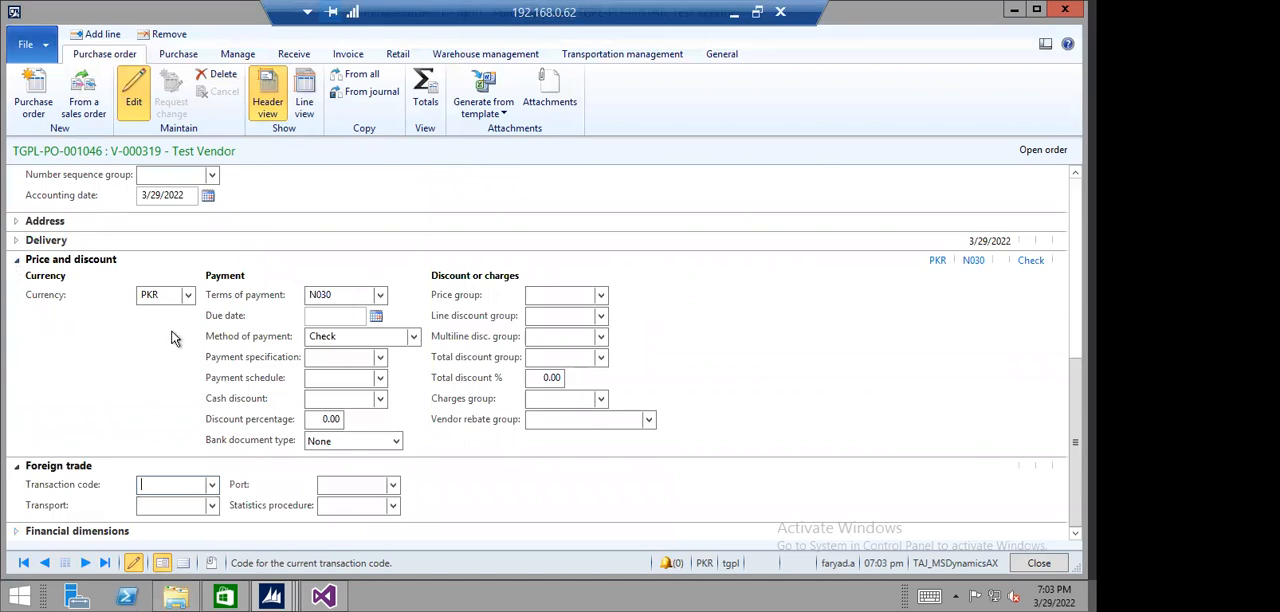
# - Check the price groups offered in the purchase order header's discount or charges settings
pyautogui.click(581, 298)
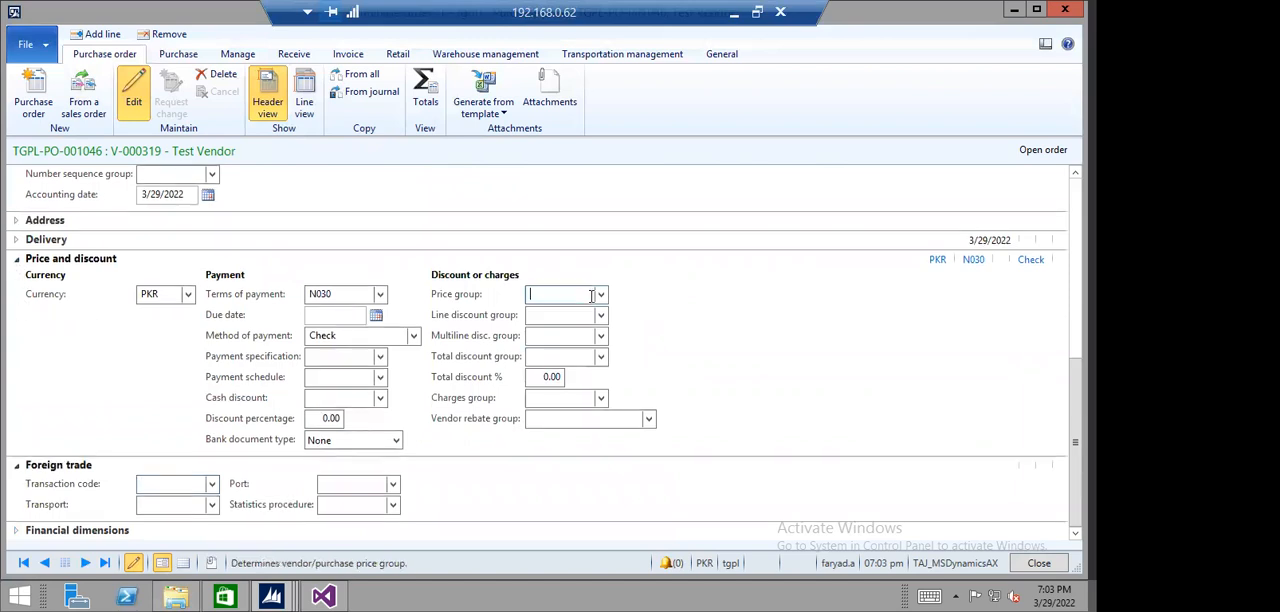
pyautogui.click(600, 294)
pyautogui.click(600, 294)
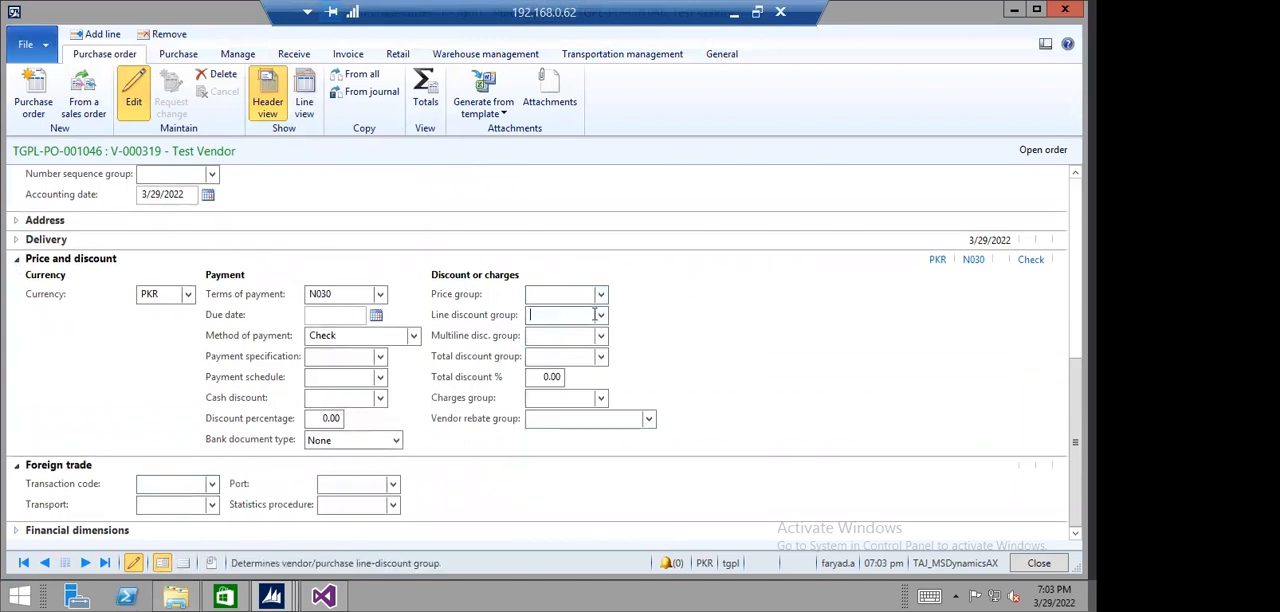
# - Check the line discount groups and total discount groups offered in the purchase order header's discount or charges settings
pyautogui.click(602, 316)
pyautogui.click(602, 316)
pyautogui.click(559, 356)
pyautogui.click(600, 357)
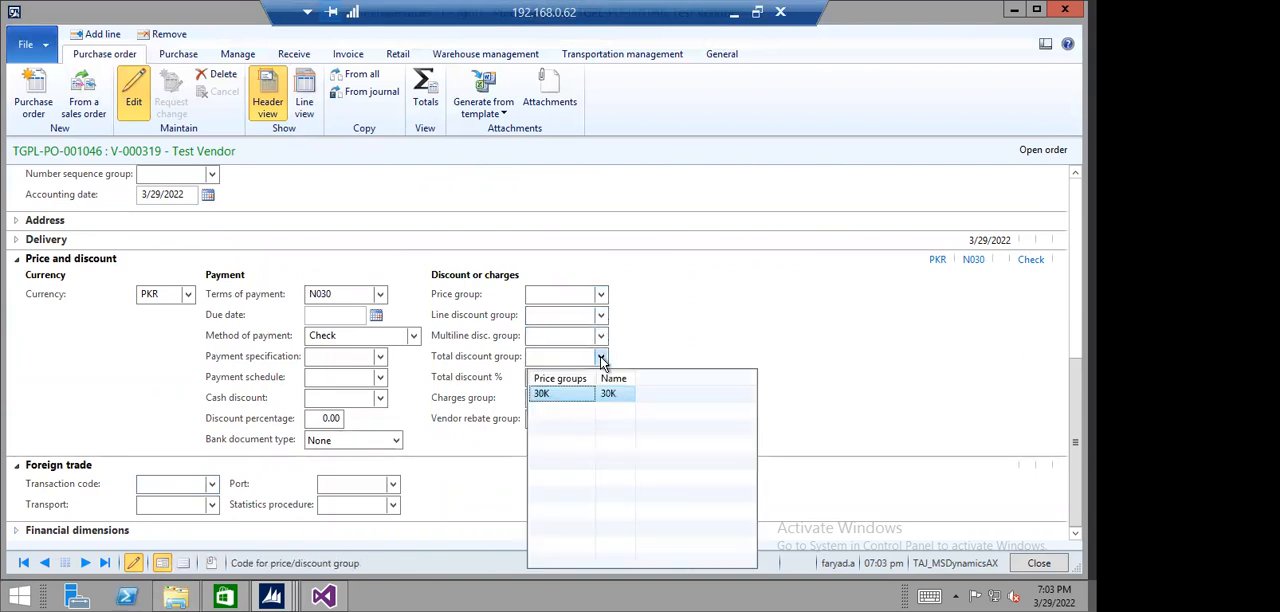
pyautogui.click(600, 357)
pyautogui.scroll(5, 640, 390)
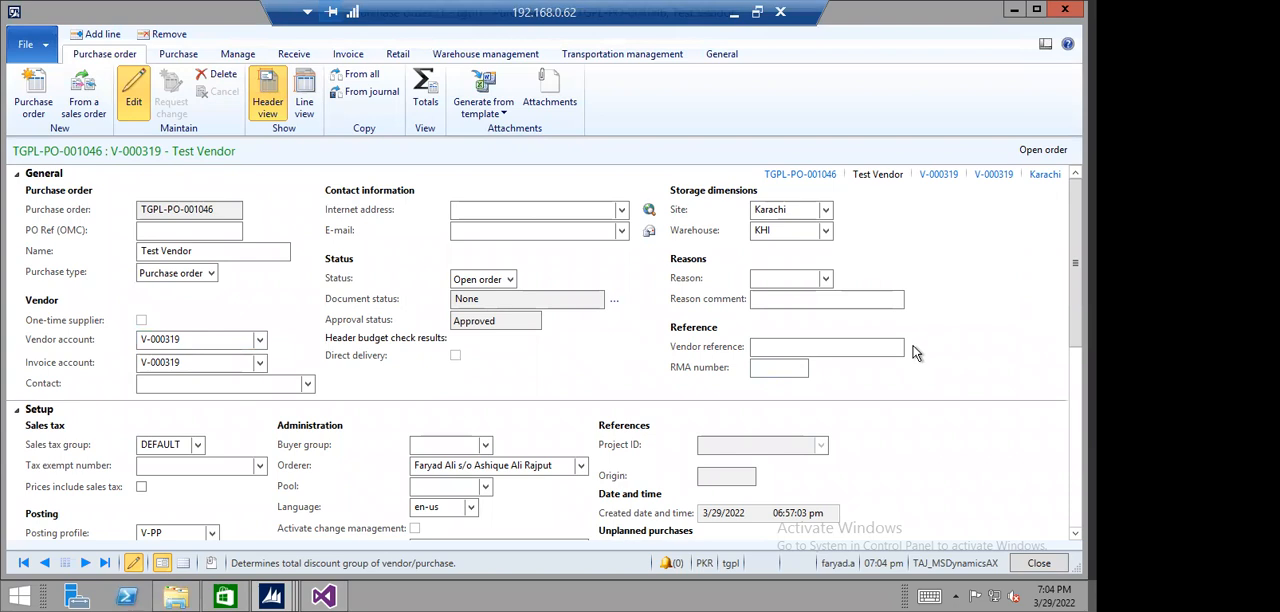
# - Close the open purchase order and start a new one with Test Vendor as the vendor account
pyautogui.press('Escape')
pyautogui.click(32, 90)
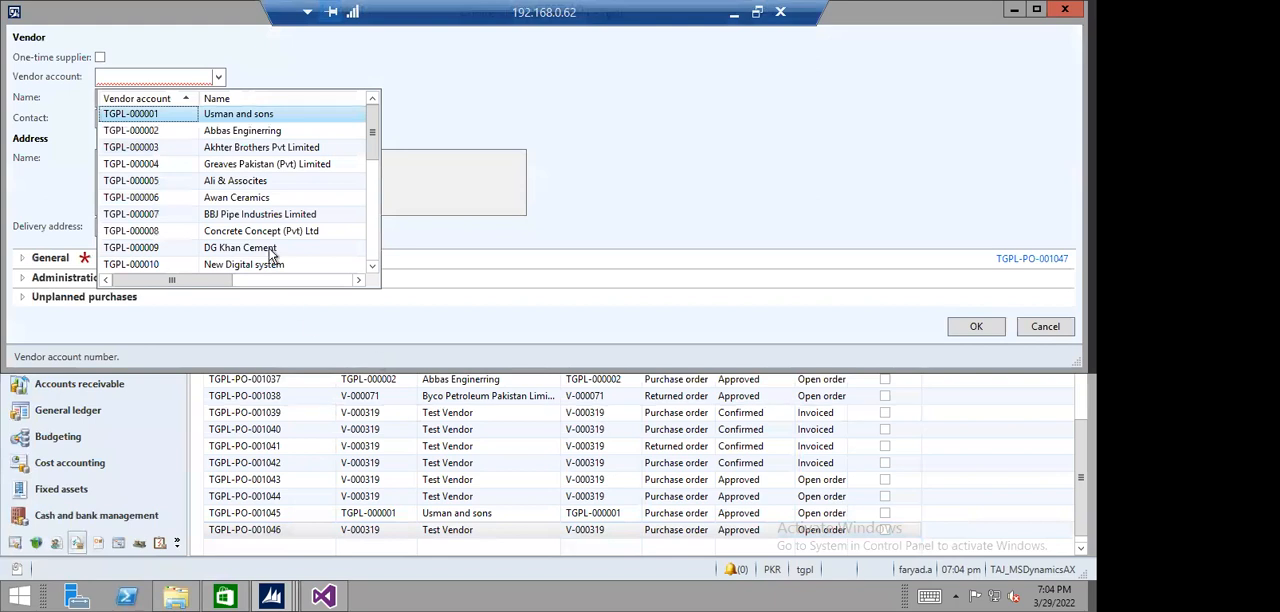
pyautogui.click(160, 100)
pyautogui.click(155, 112)
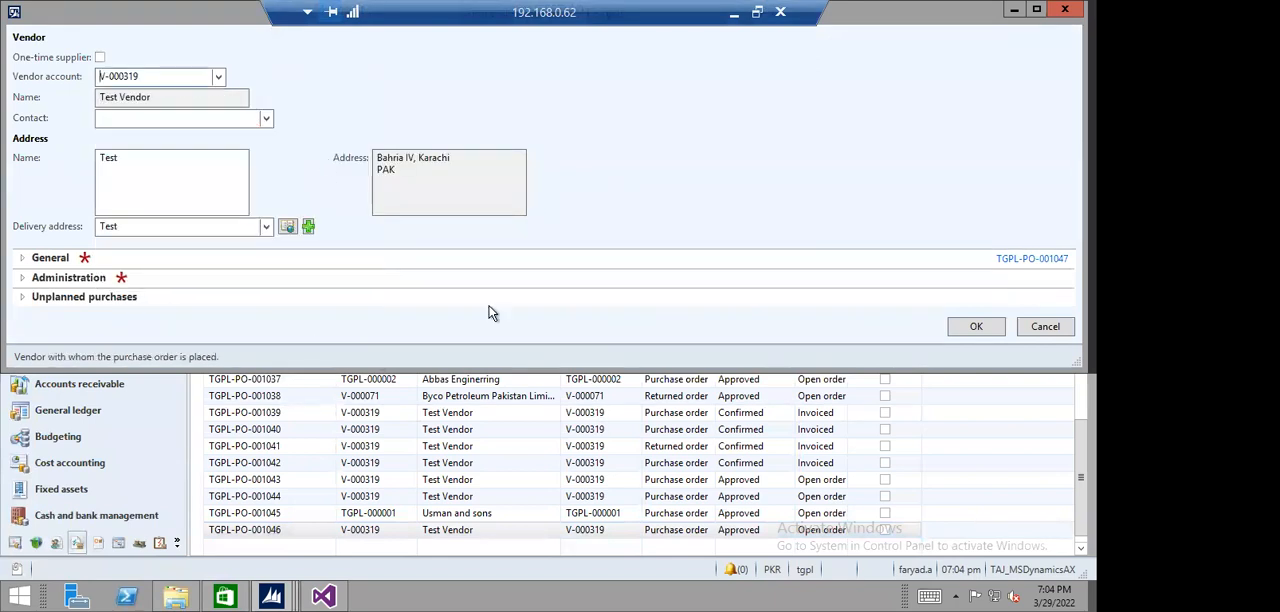
# - Examine the new purchase order's General and Administration sections, including the options offered for the purchase agreement ID
pyautogui.click(22, 259)
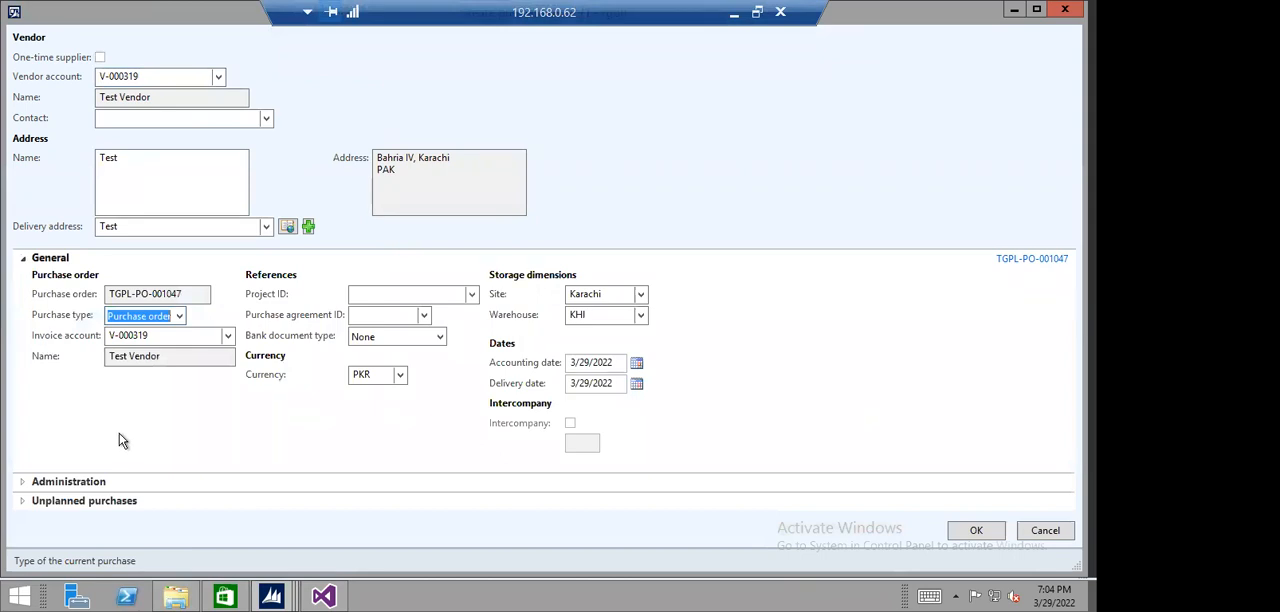
pyautogui.click(388, 317)
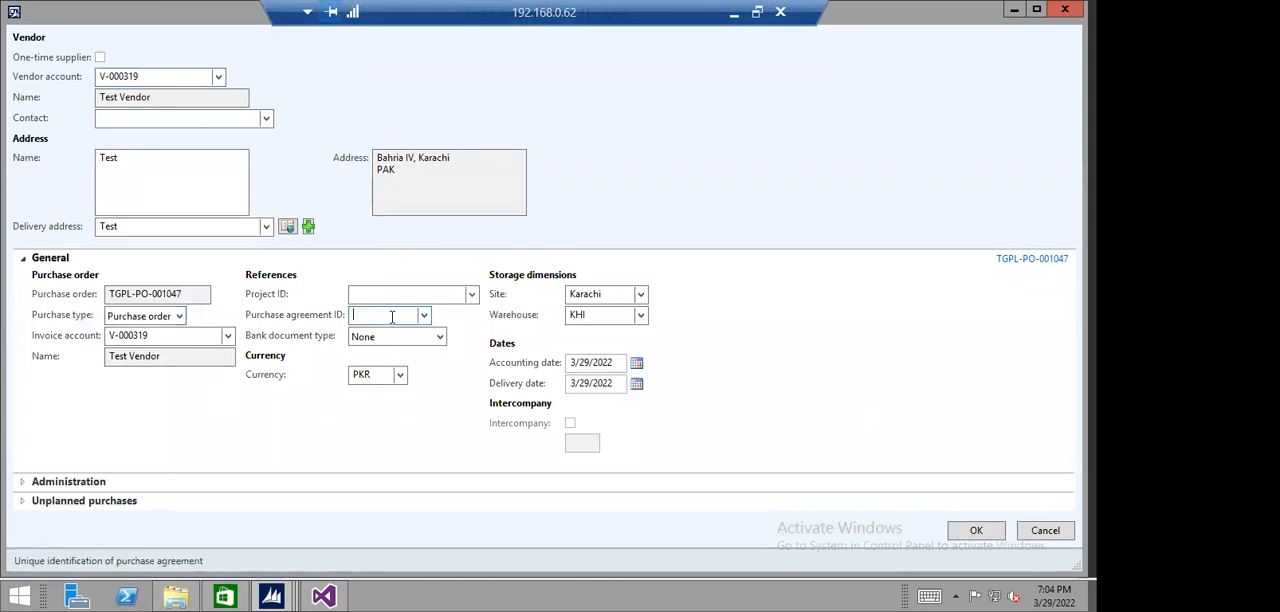
pyautogui.click(424, 316)
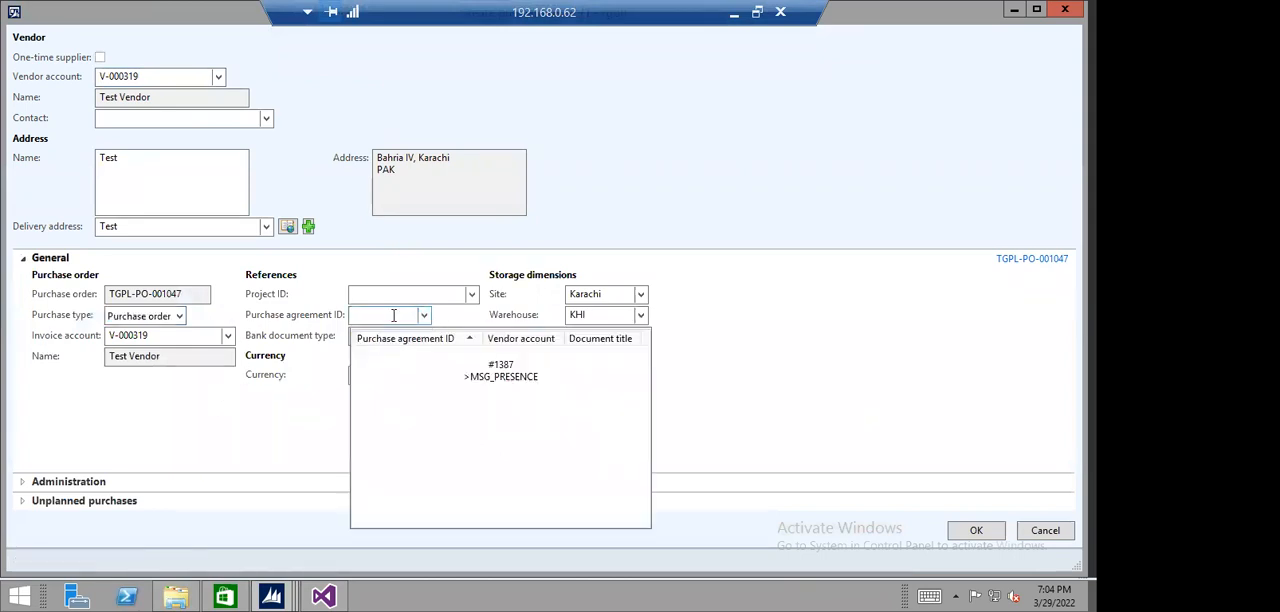
pyautogui.rightClick(396, 313)
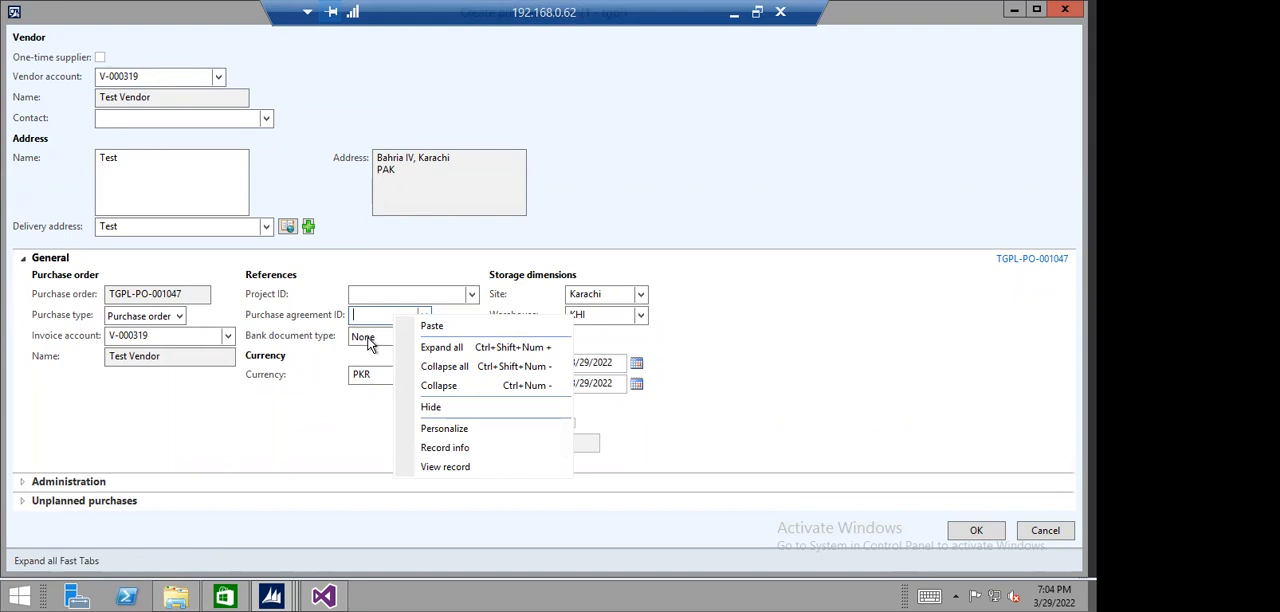
pyautogui.click(367, 317)
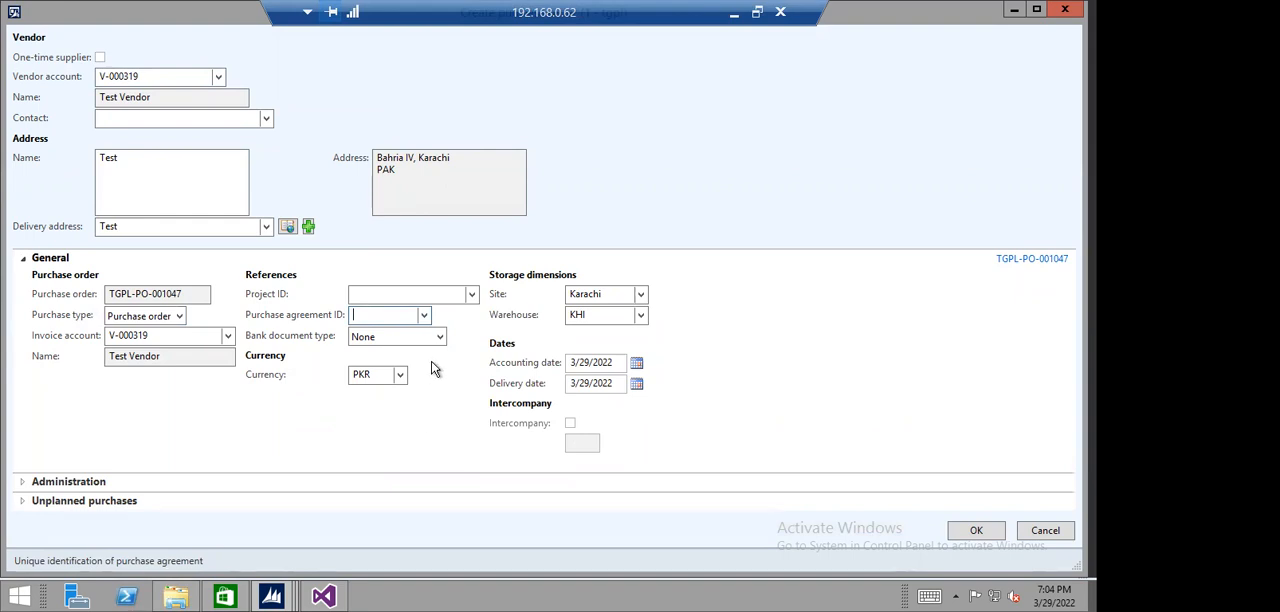
pyautogui.click(424, 316)
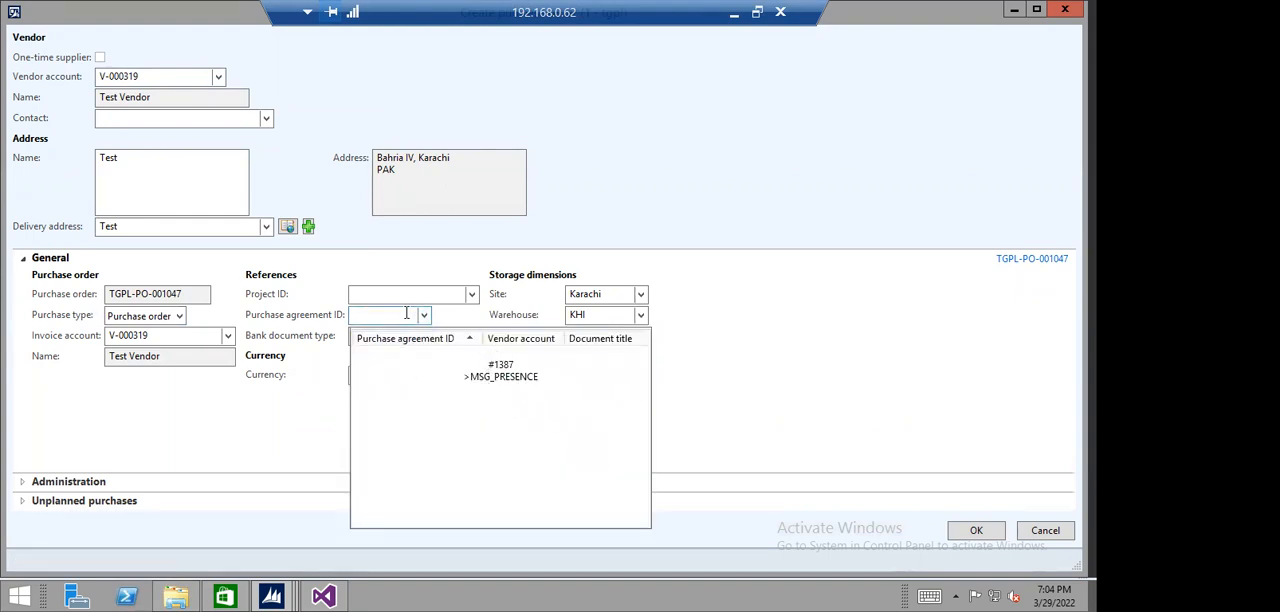
pyautogui.click(397, 314)
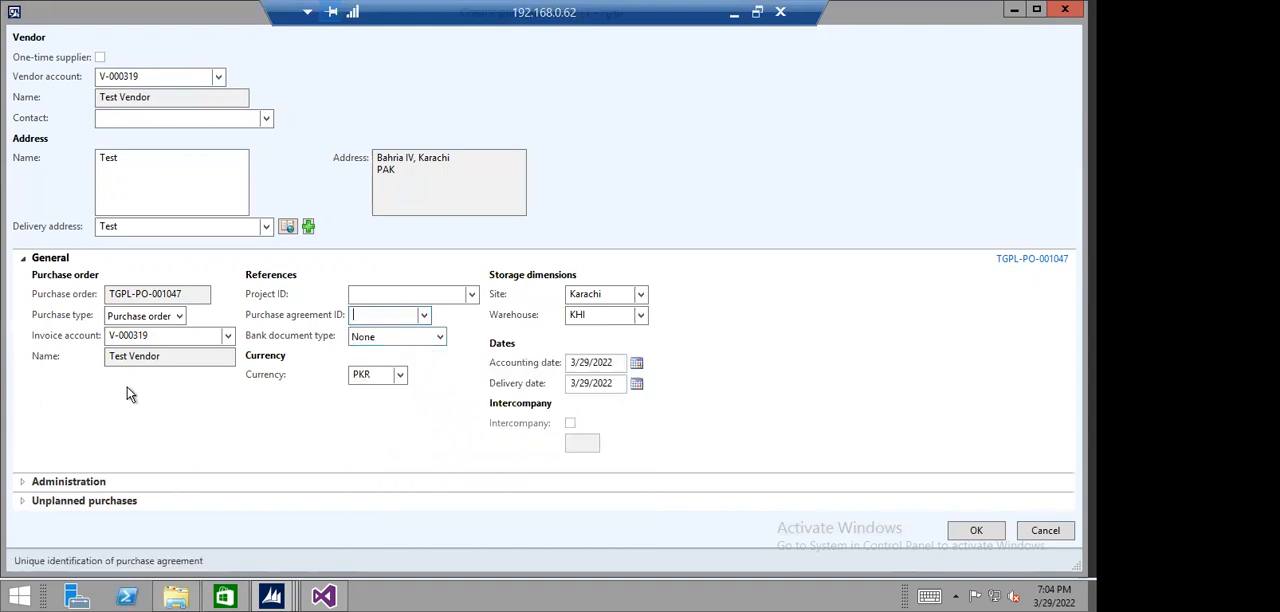
pyautogui.click(23, 483)
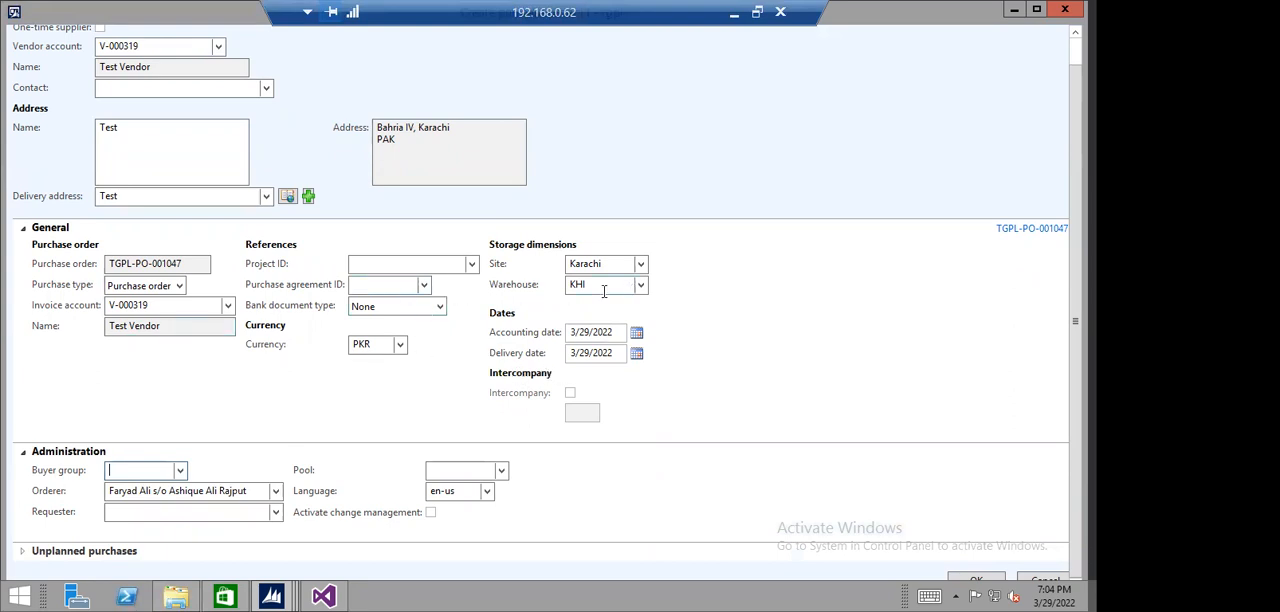
# - Cancel the new purchase order and view the open price/discount agreement journals under Procurement and sourcing
pyautogui.press('Escape')
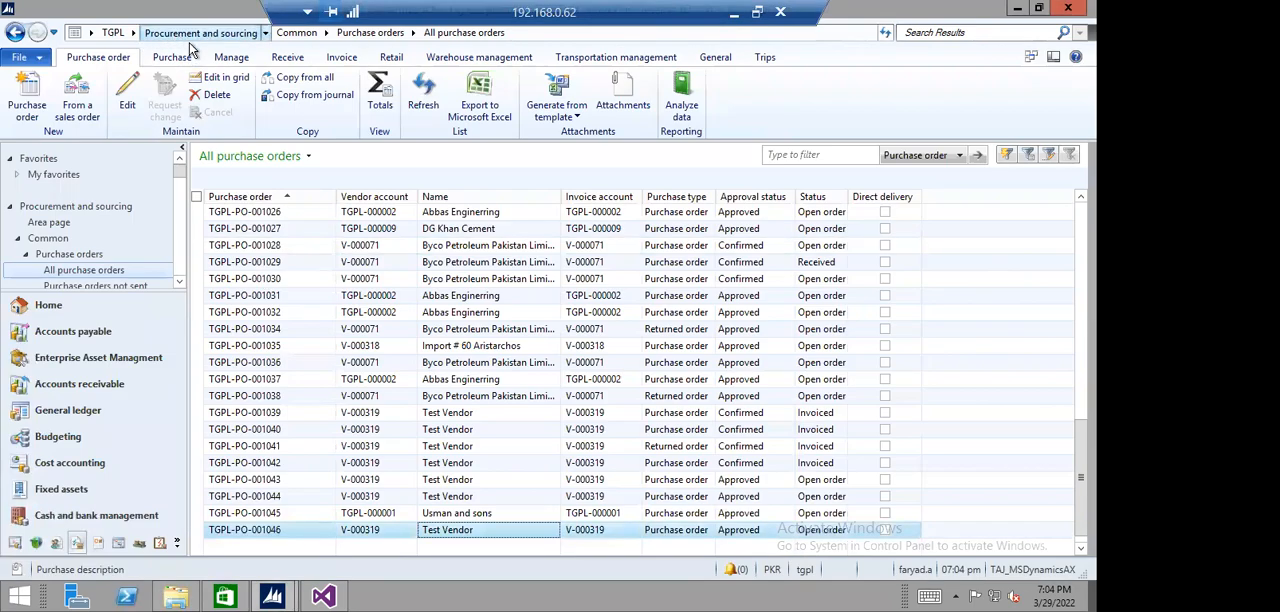
pyautogui.click(192, 38)
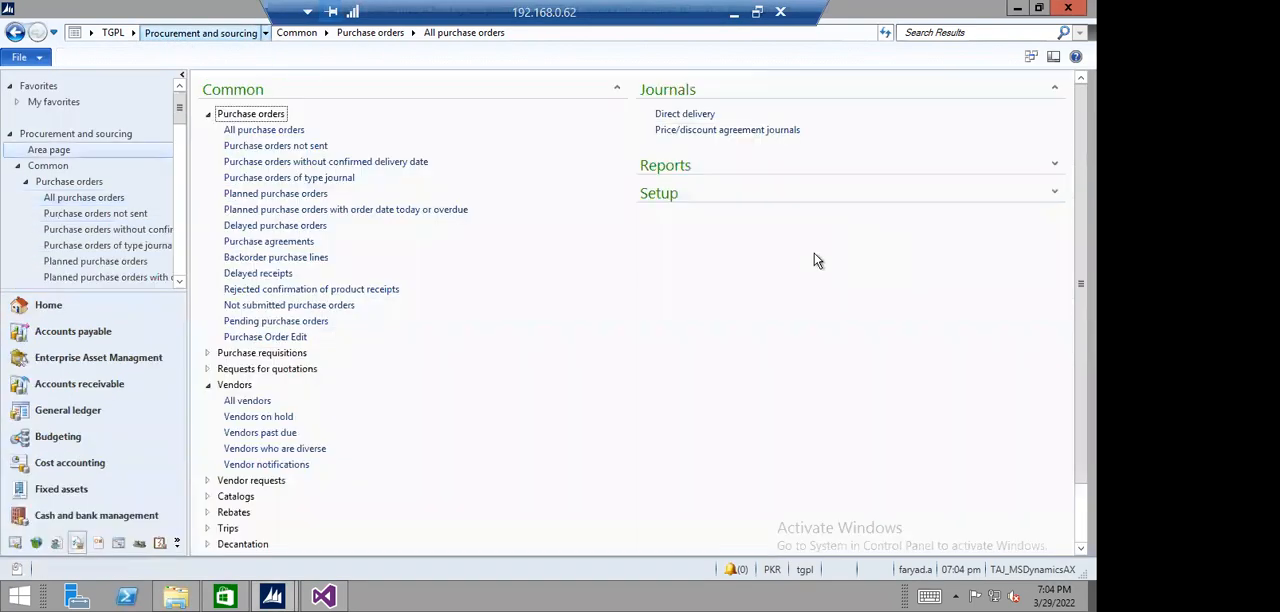
pyautogui.click(712, 131)
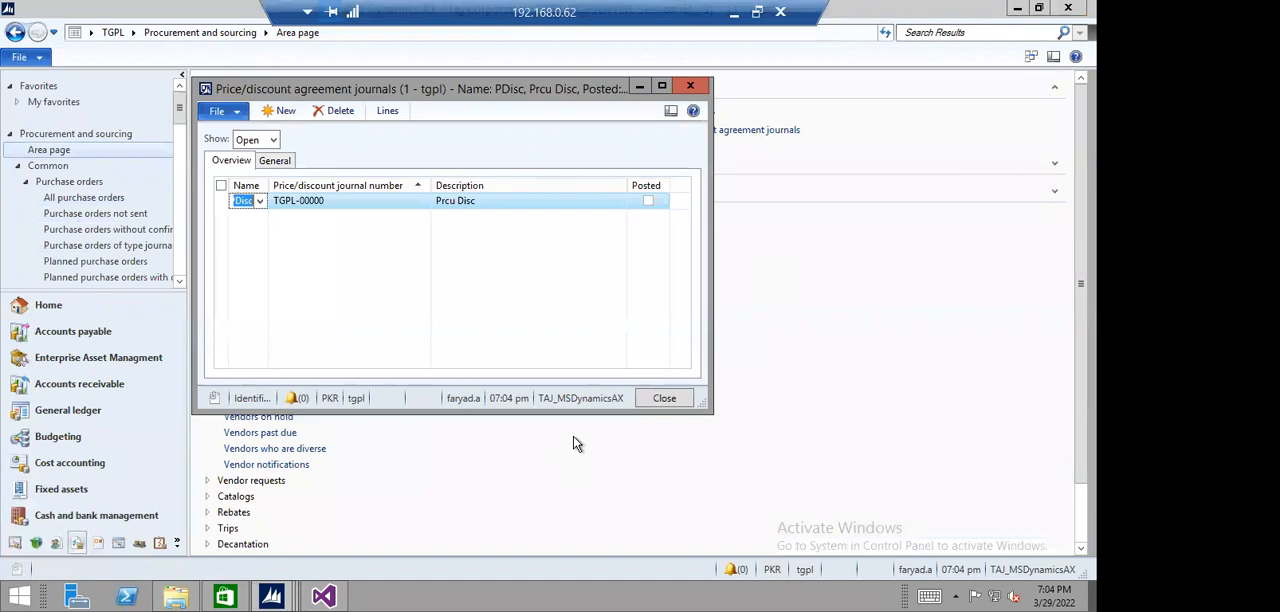
pyautogui.press('Escape')
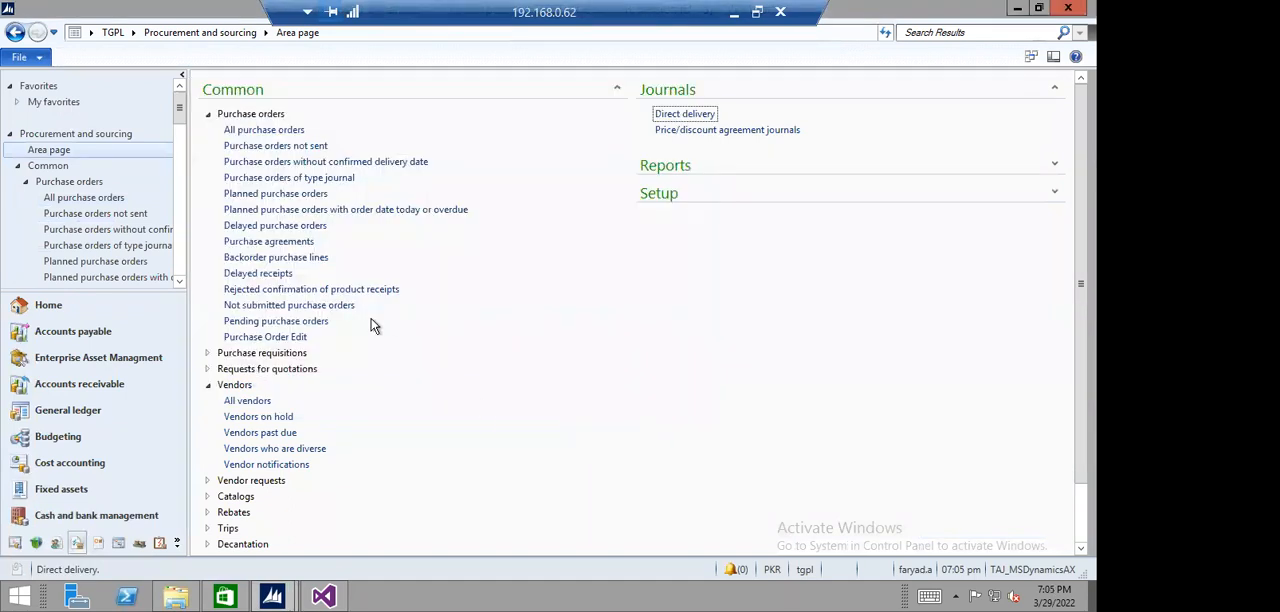
# - Find Test Vendor by sorting all vendors by vendor account in descending order, and start a new purchase agreement for it
pyautogui.click(247, 401)
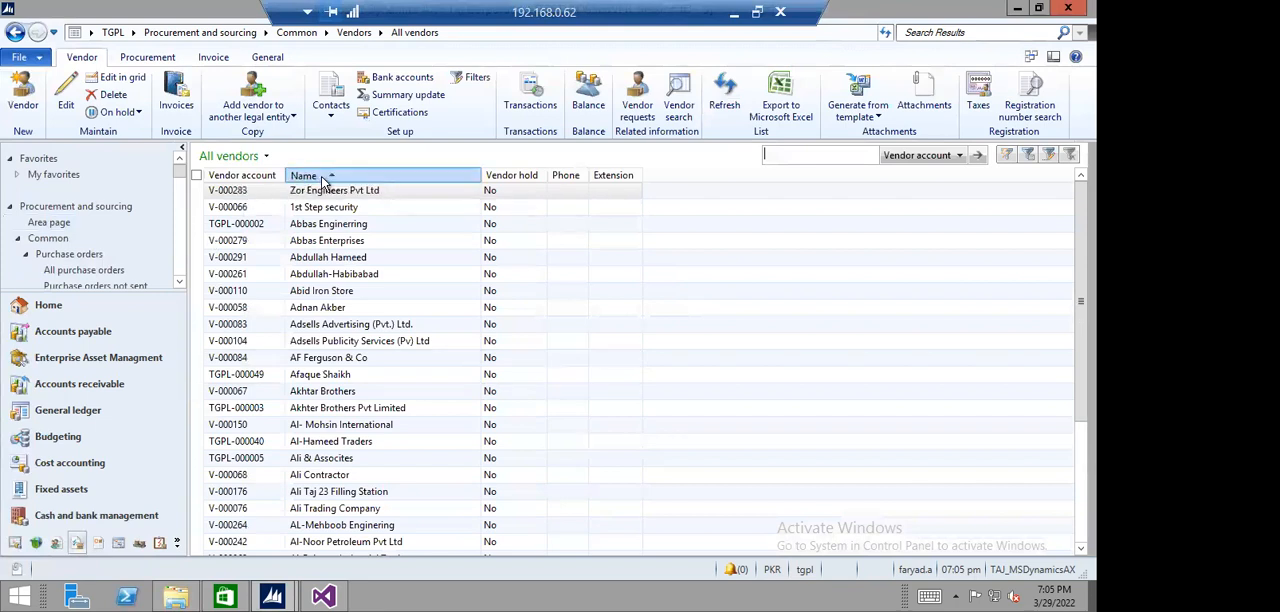
pyautogui.click(322, 176)
pyautogui.click(238, 175)
pyautogui.click(238, 175)
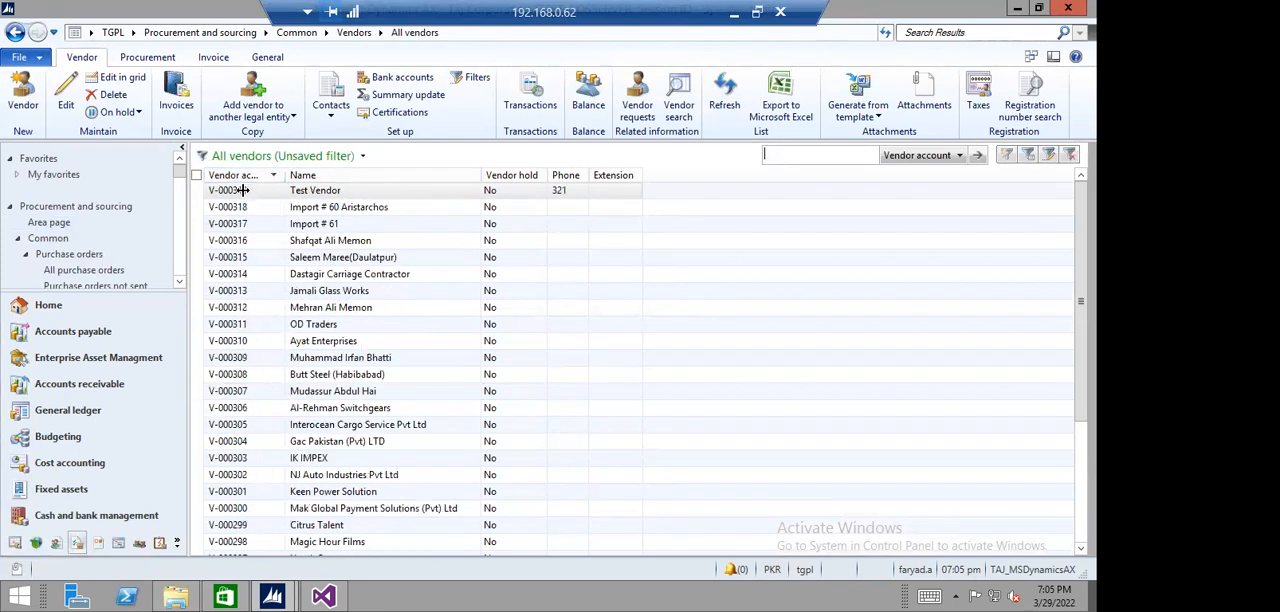
pyautogui.click(241, 190)
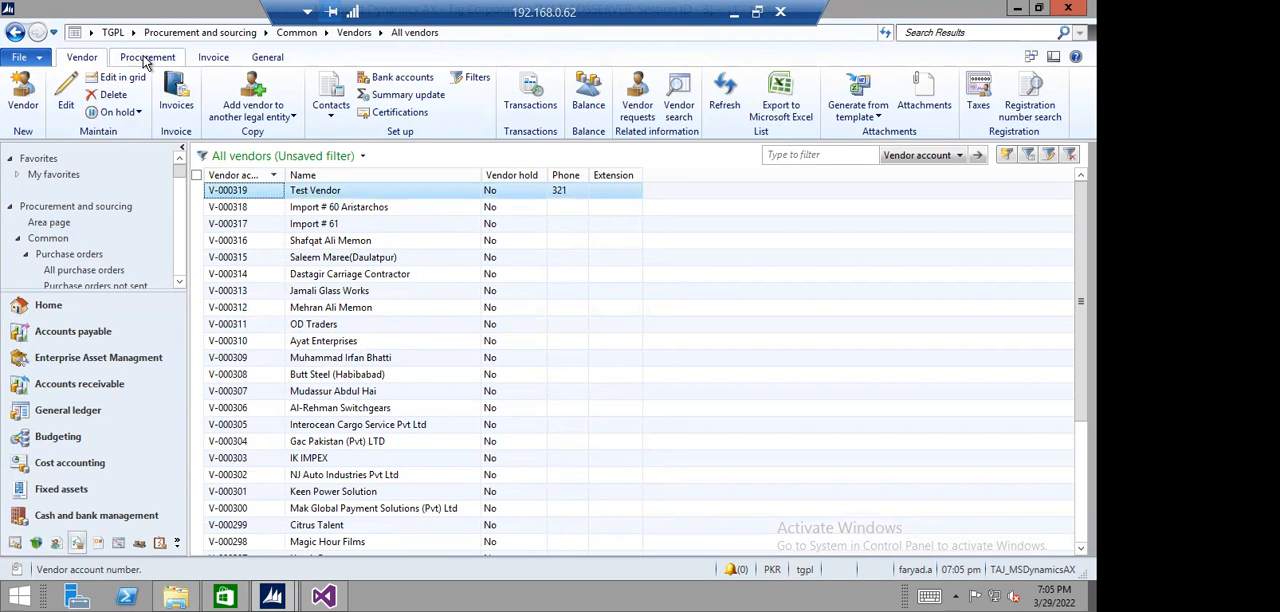
pyautogui.click(147, 60)
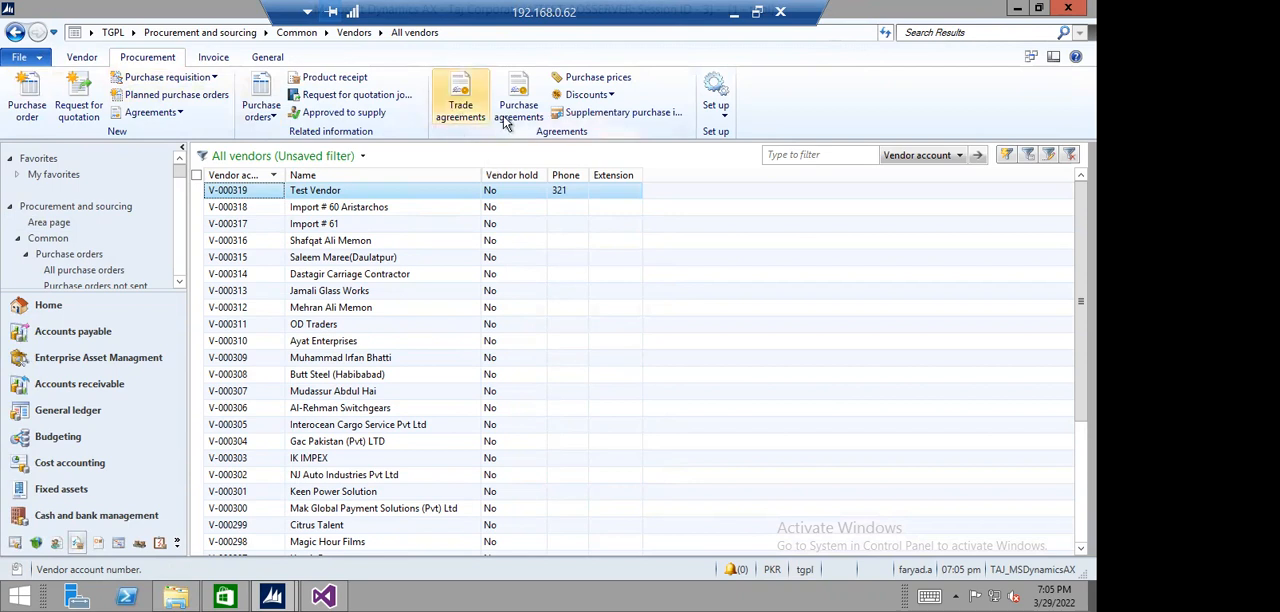
pyautogui.click(506, 120)
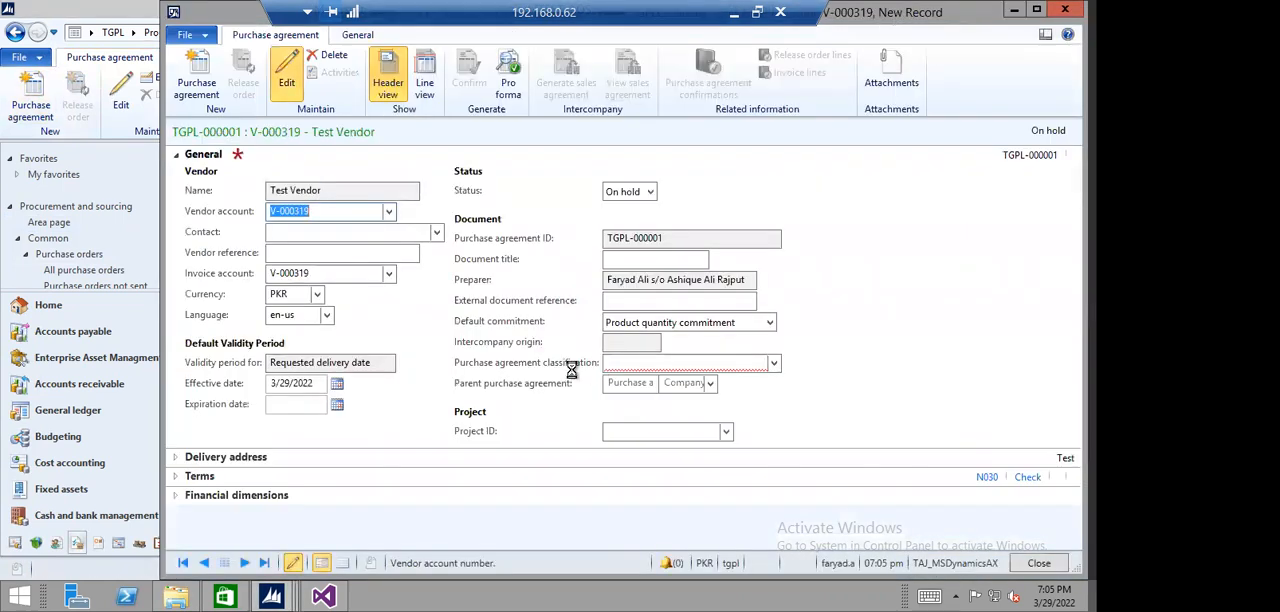
# - Set the purchase agreement classification to PBU-OMC and review the agreement's financial dimensions, terms and delivery address
pyautogui.click(625, 365)
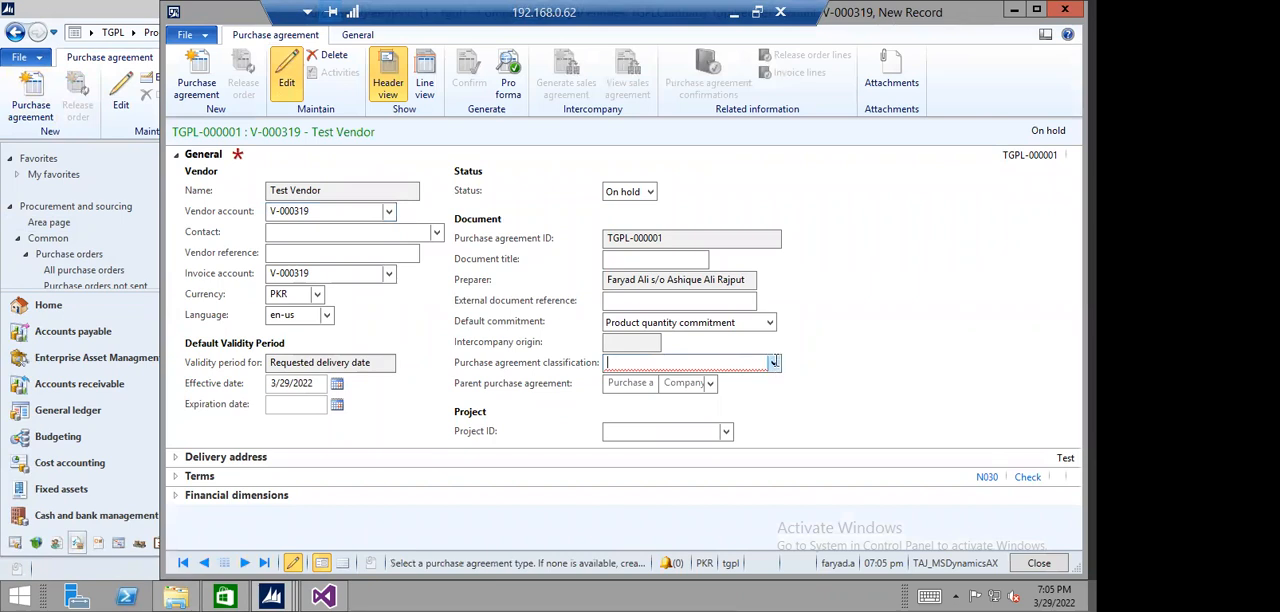
pyautogui.click(773, 364)
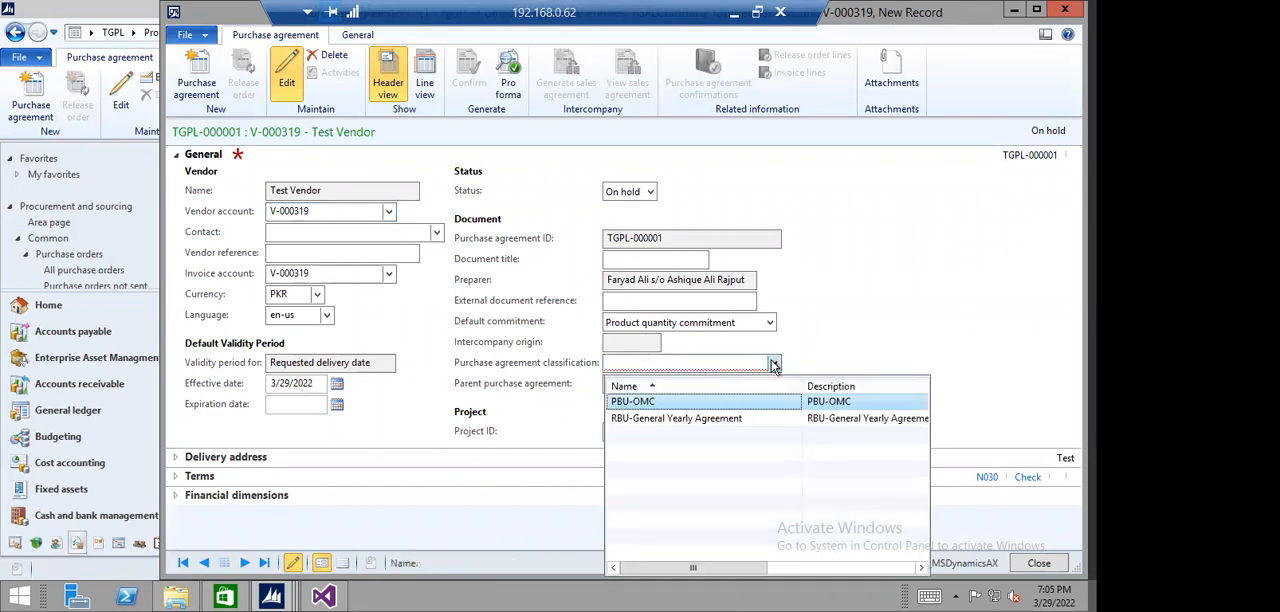
pyautogui.click(678, 402)
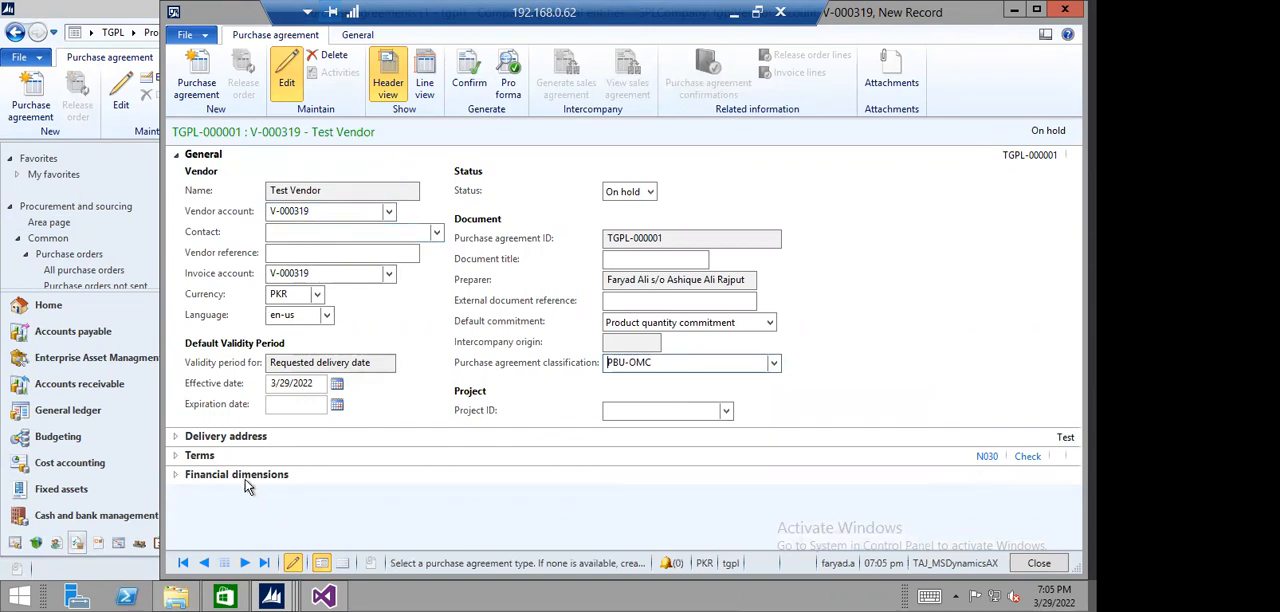
pyautogui.click(176, 475)
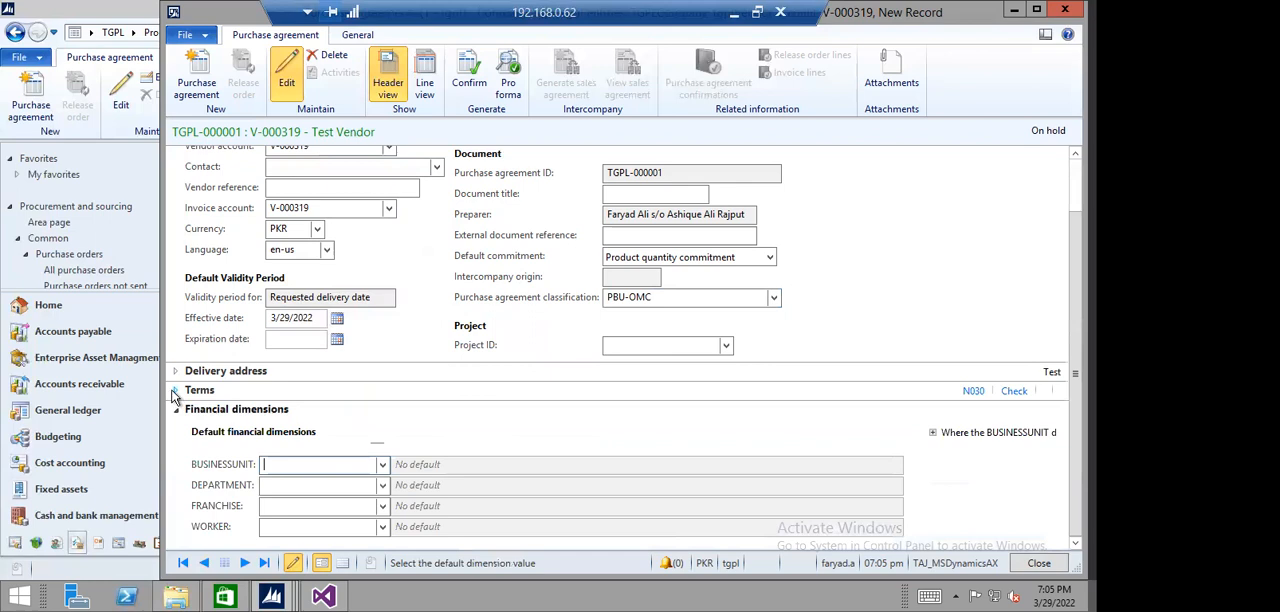
pyautogui.click(175, 391)
pyautogui.click(176, 203)
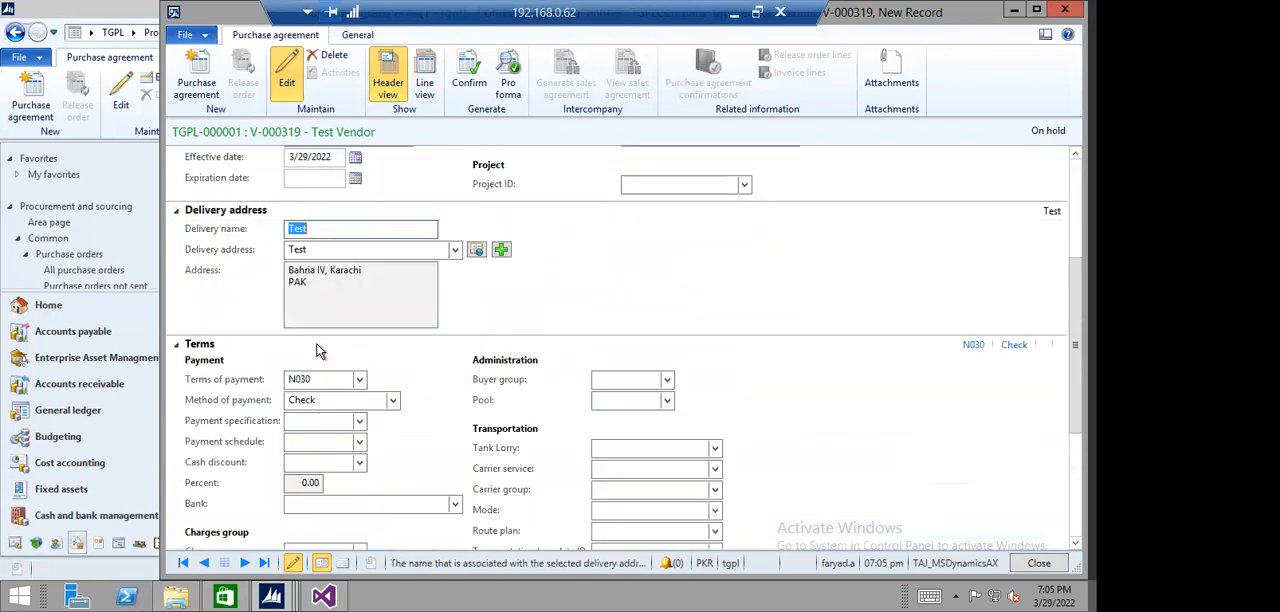
pyautogui.scroll(3, 398, 422)
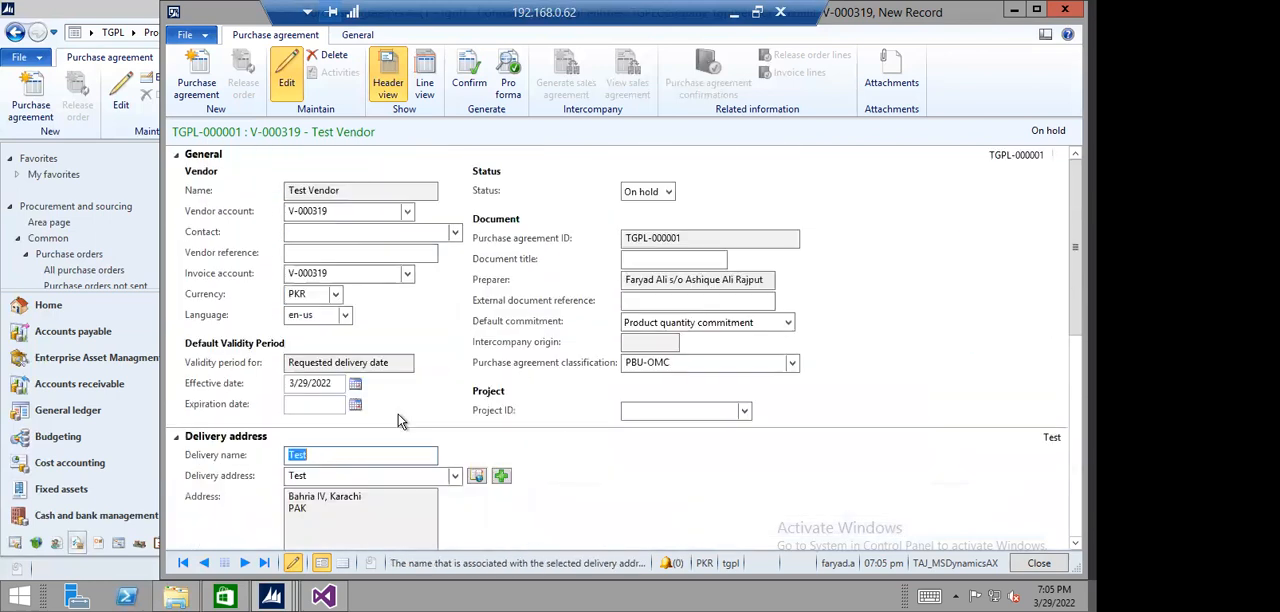
# - Fill in an agreement line for item 010010001, Laptop Corei3, in the purchase agreement's line view
pyautogui.click(424, 82)
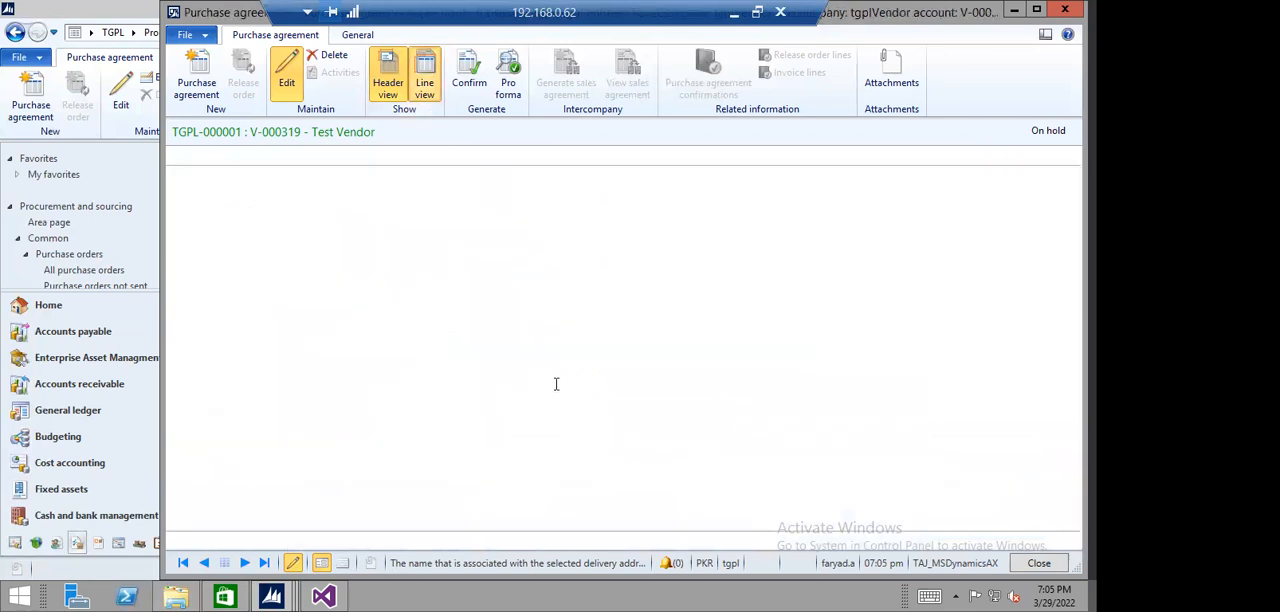
pyautogui.click(222, 194)
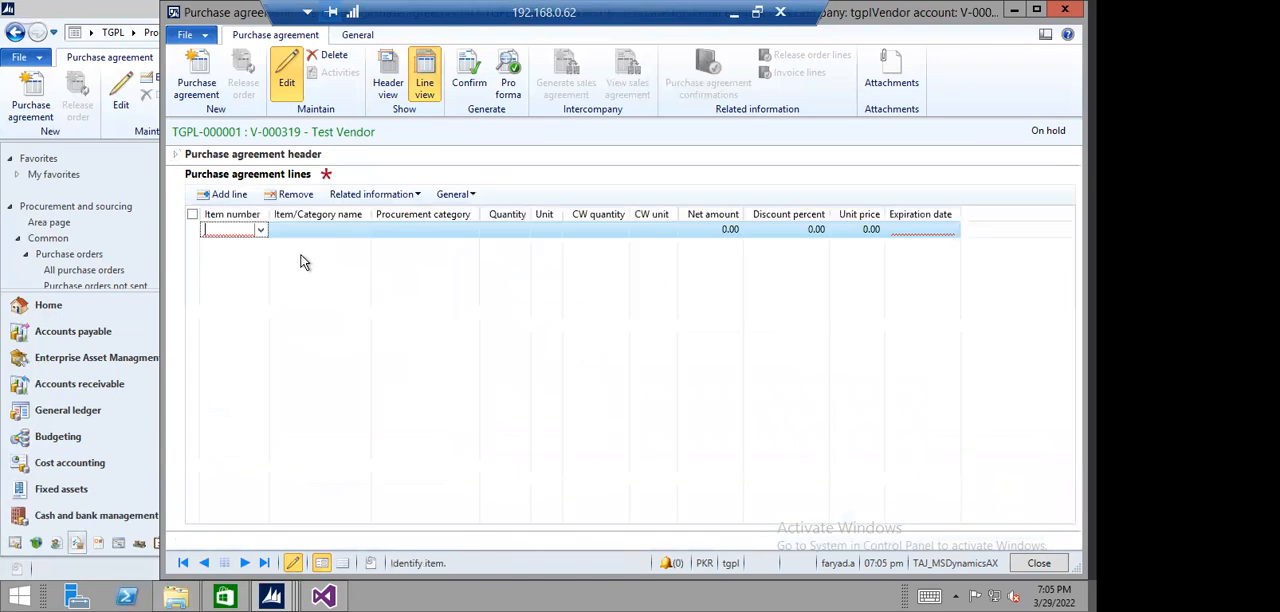
pyautogui.click(260, 229)
pyautogui.click(380, 278)
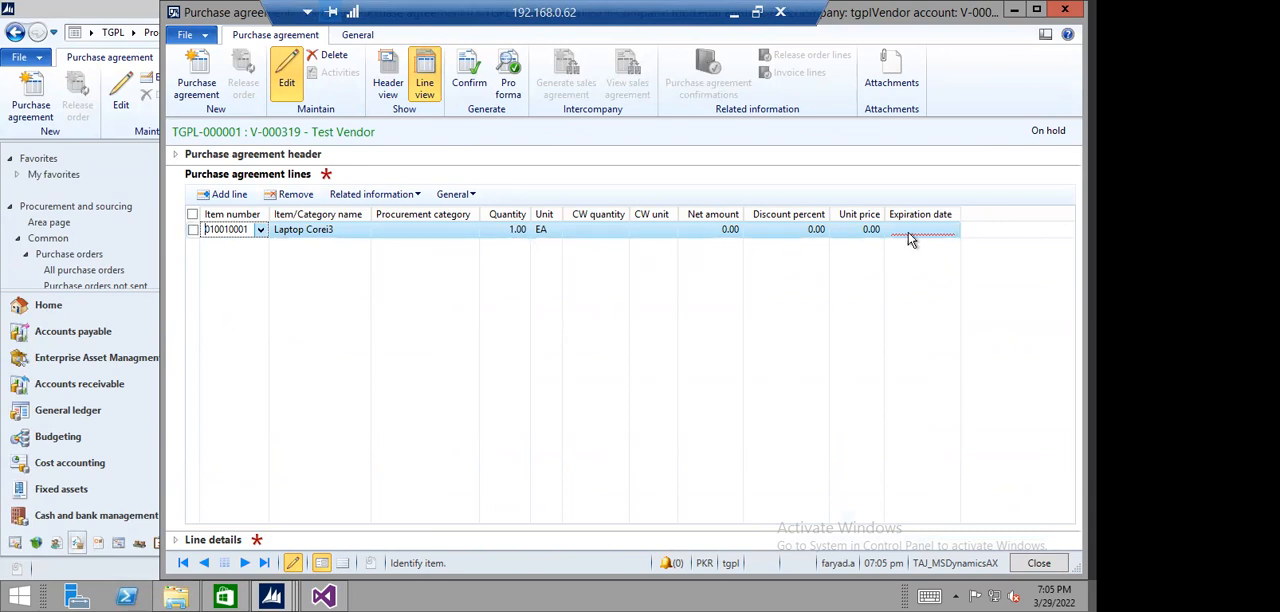
# - Set the Laptop Corei3 line's expiration date to 4/30/2022 and unit price to 55000, and save and close the agreement
pyautogui.click(950, 233)
pyautogui.click(952, 232)
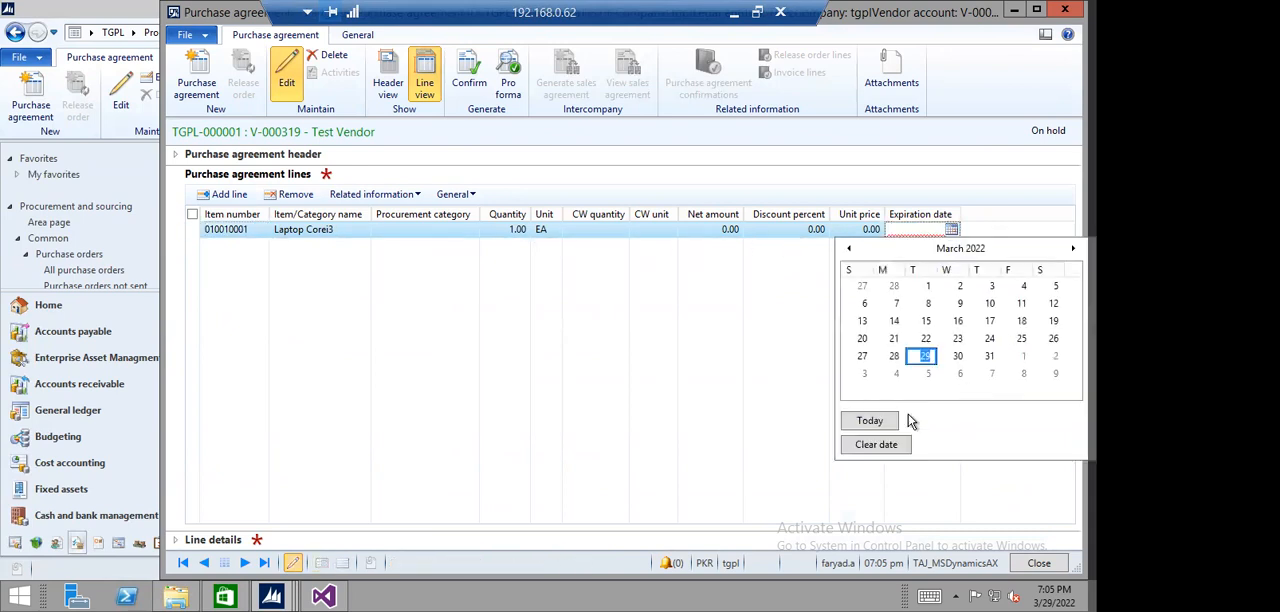
pyautogui.click(1072, 248)
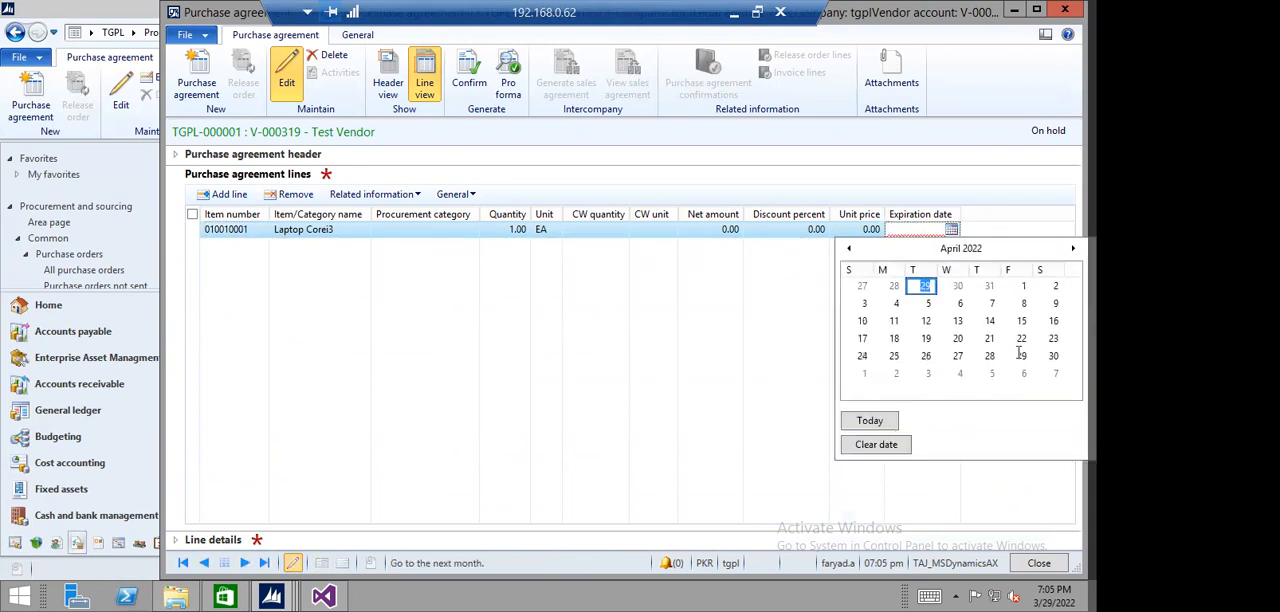
pyautogui.click(1053, 356)
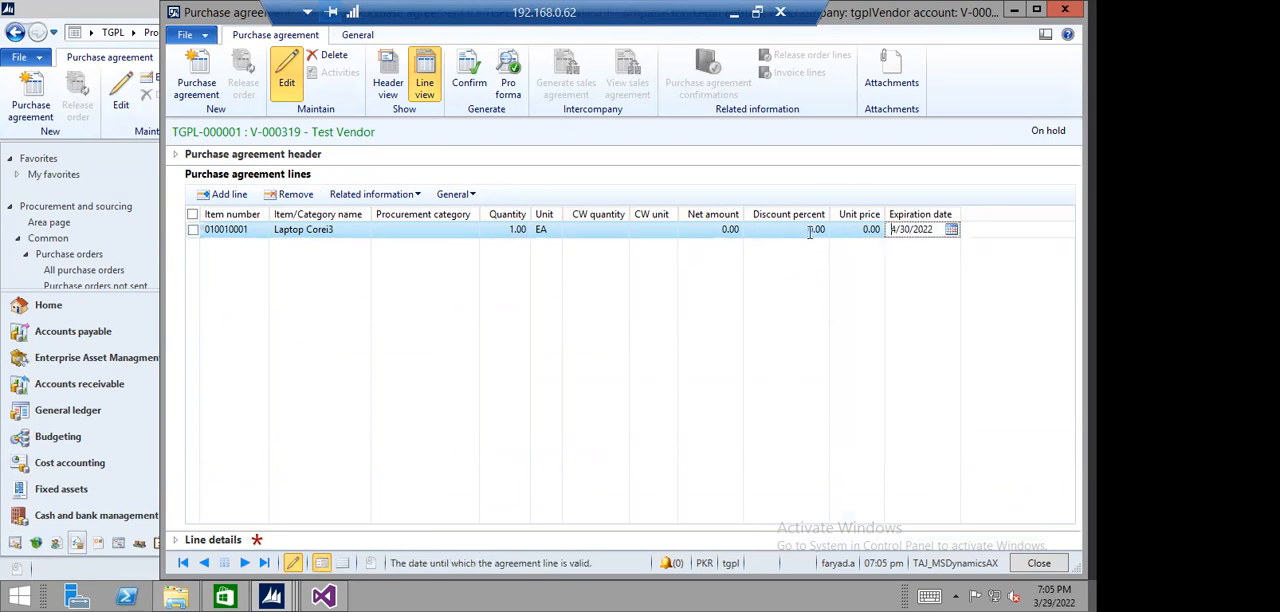
pyautogui.click(856, 229)
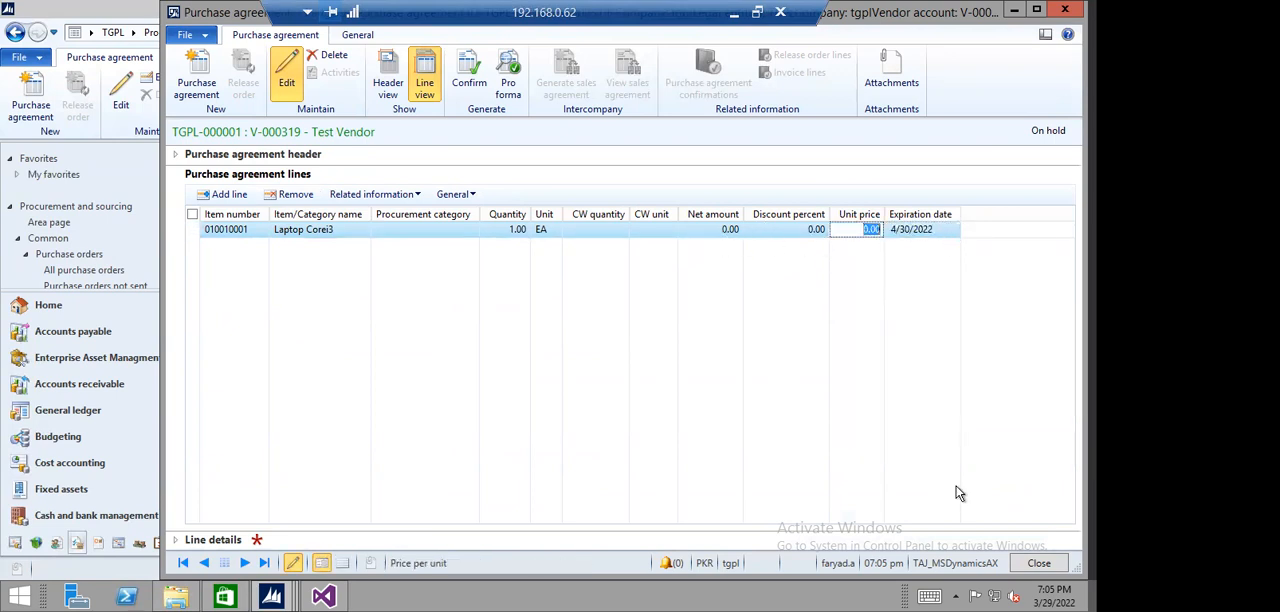
pyautogui.write('5')
pyautogui.hotkey('ctrl', 's')
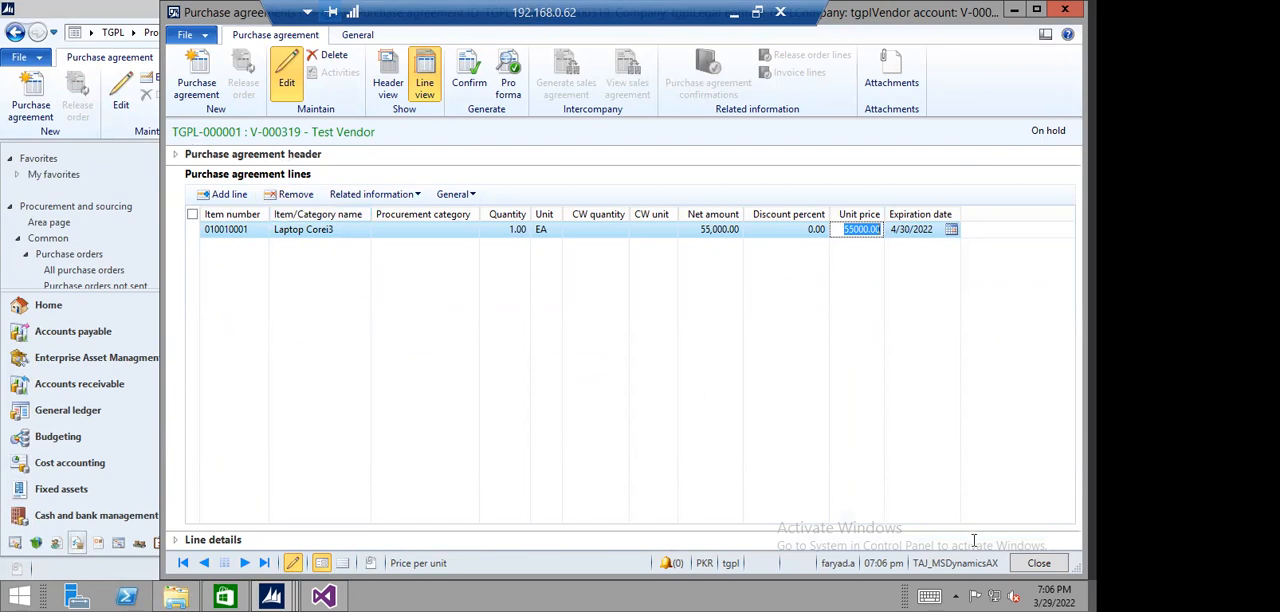
pyautogui.click(1045, 556)
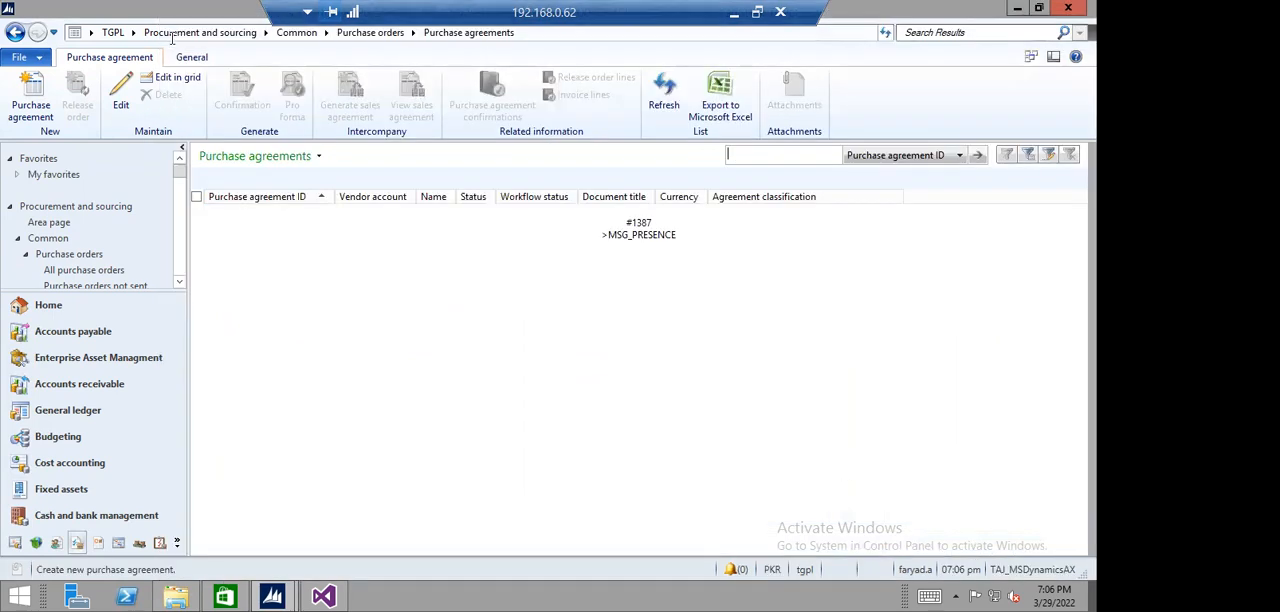
# - Open Test Vendor's latest purchase order from all purchase orders and examine its header, including the setup and address details
pyautogui.click(200, 32)
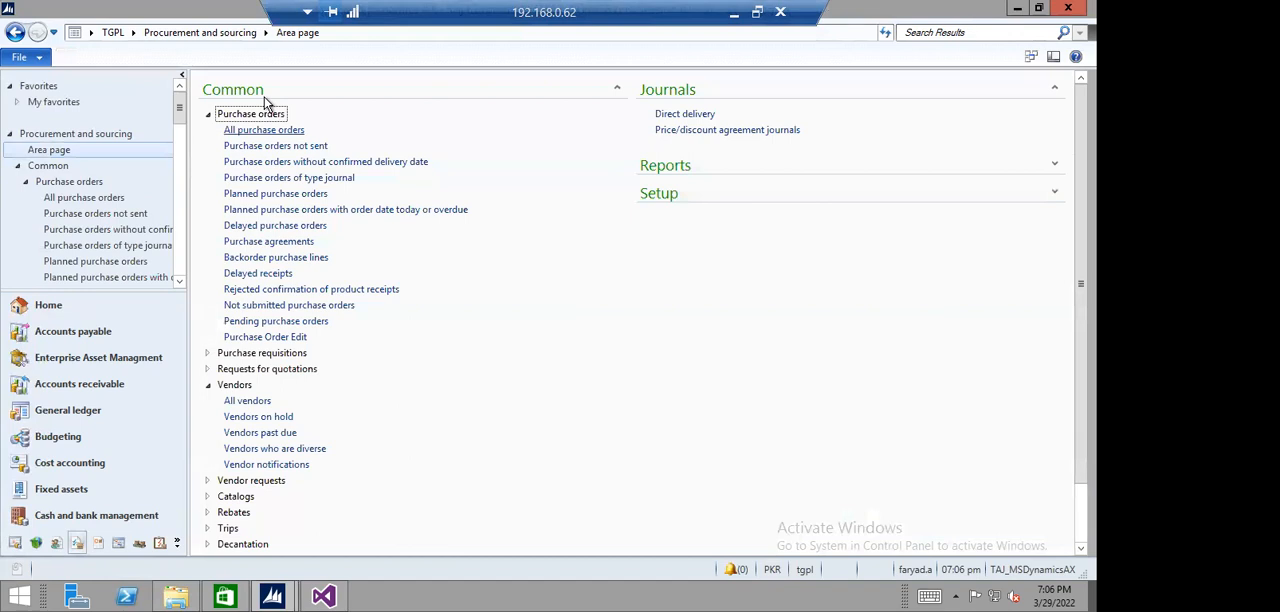
pyautogui.click(263, 129)
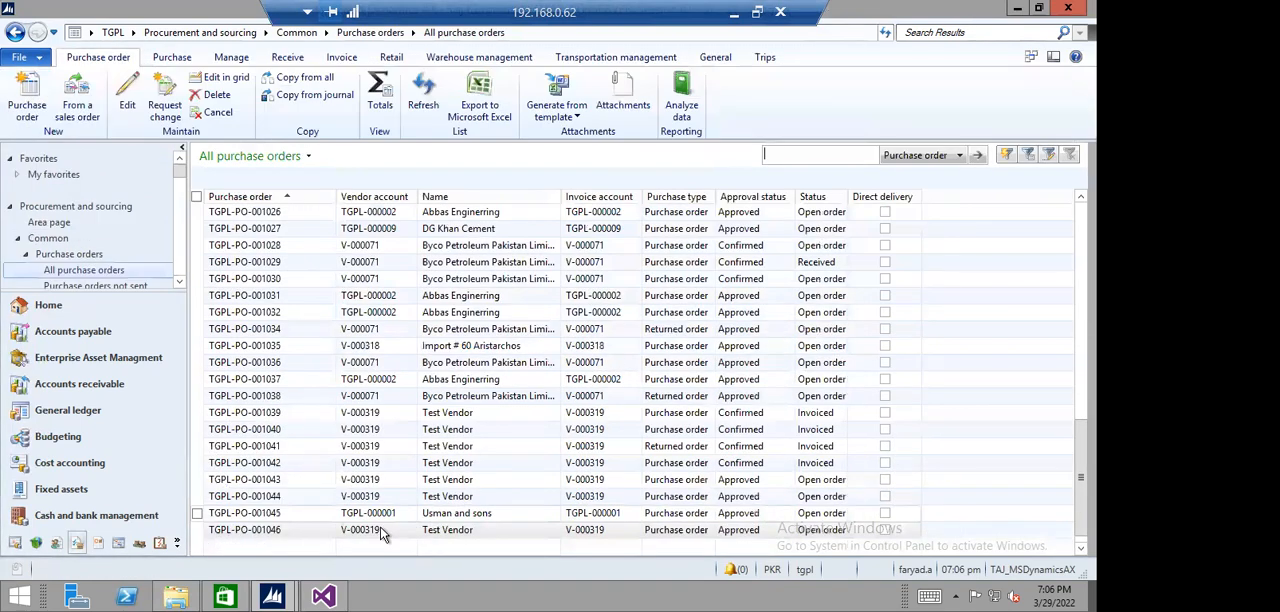
pyautogui.click(382, 533)
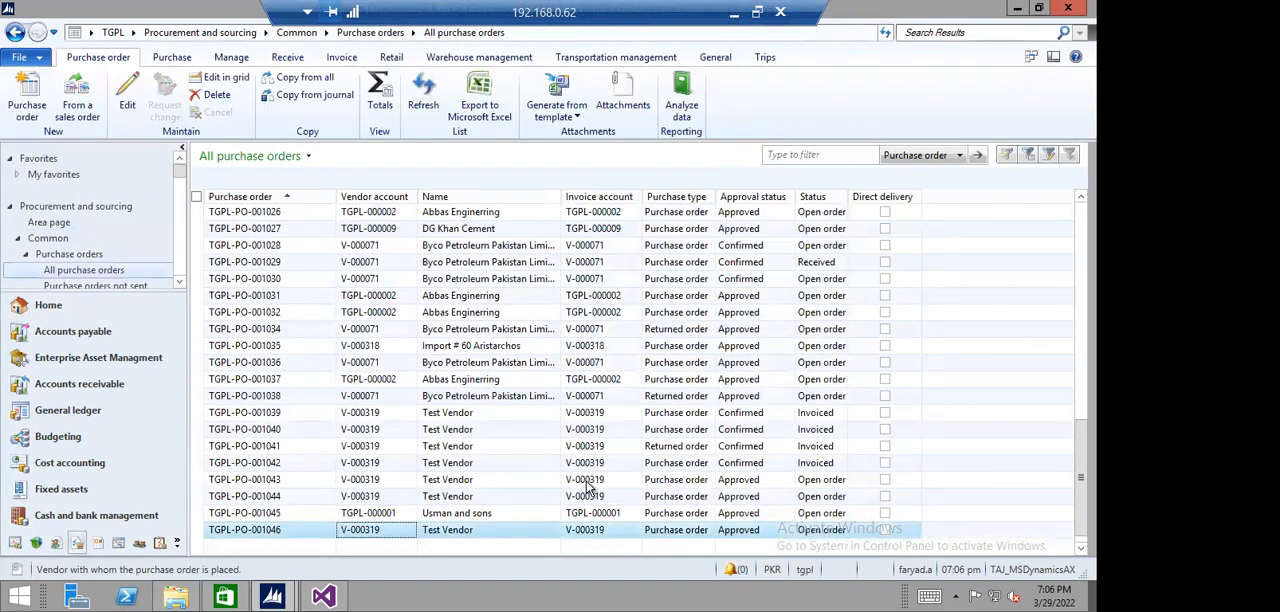
pyautogui.doubleClick(434, 305)
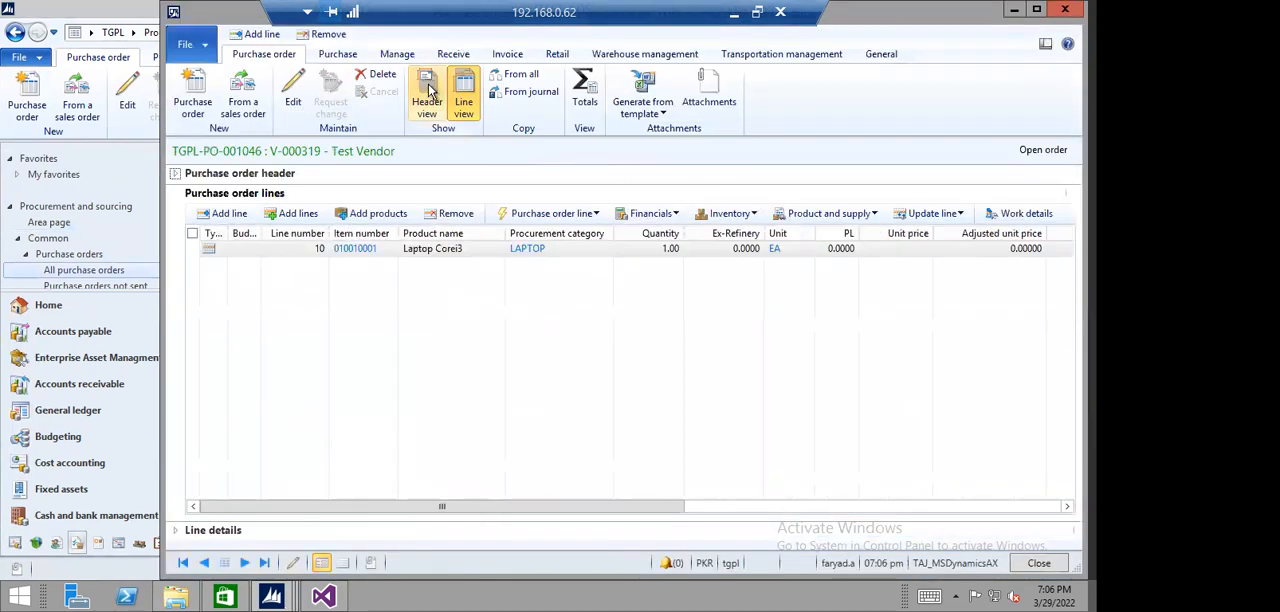
pyautogui.click(428, 92)
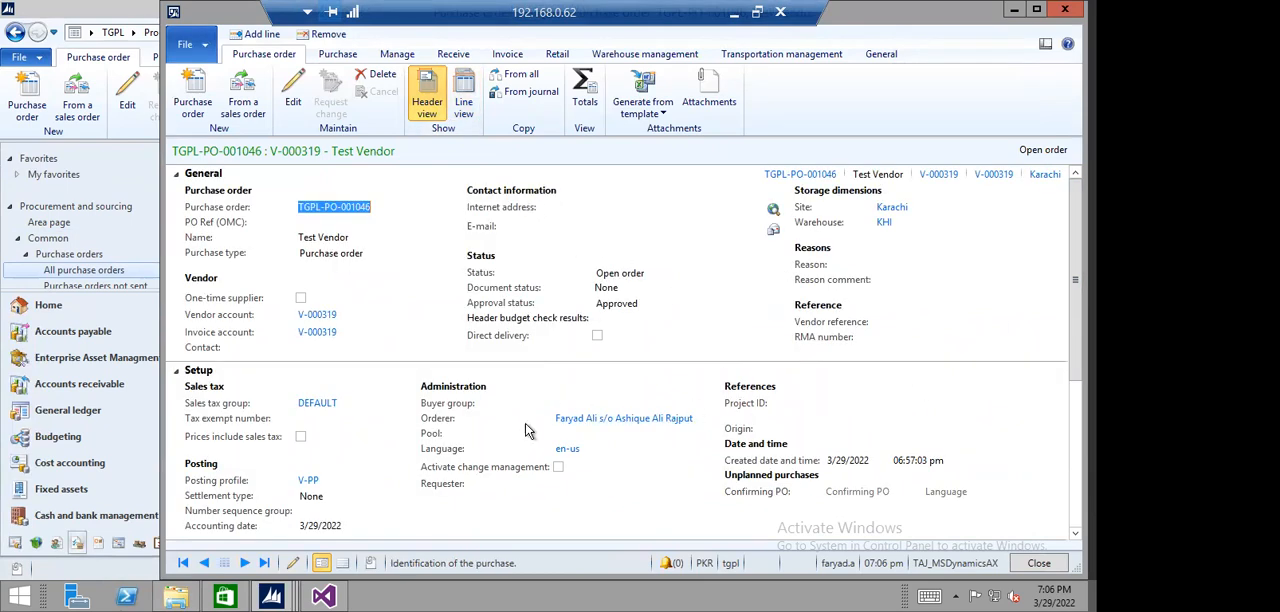
pyautogui.scroll(-3, 600, 266)
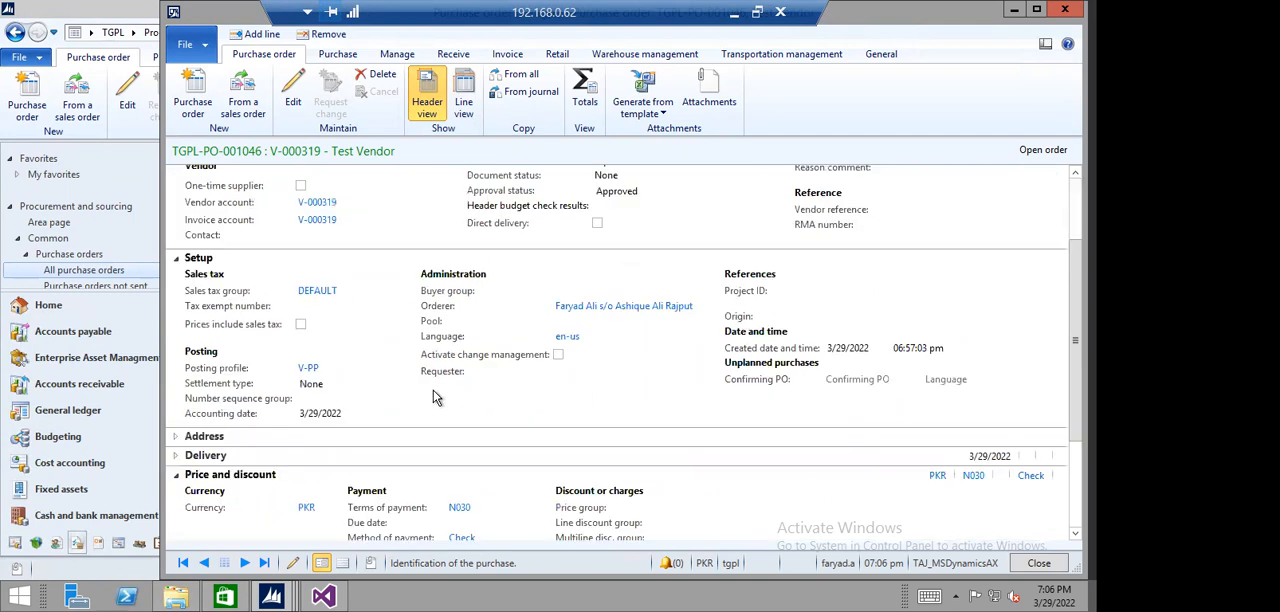
pyautogui.click(176, 437)
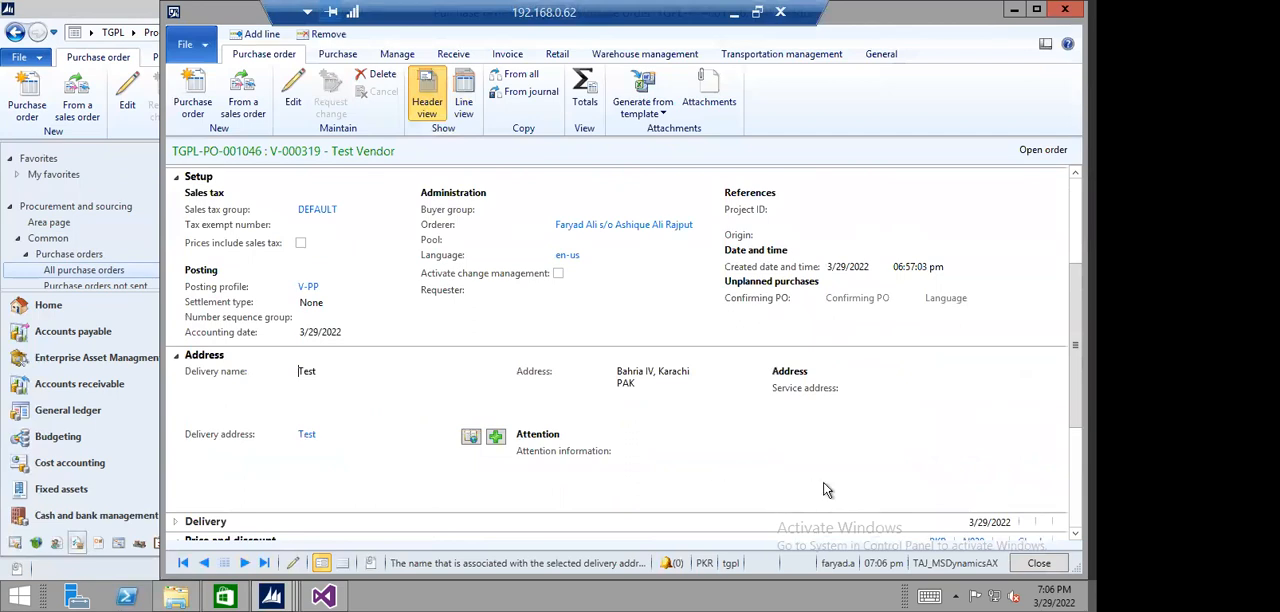
# - Close the order, start a new purchase order for Test Vendor, and check the options offered for the purchase agreement ID
pyautogui.press('Escape')
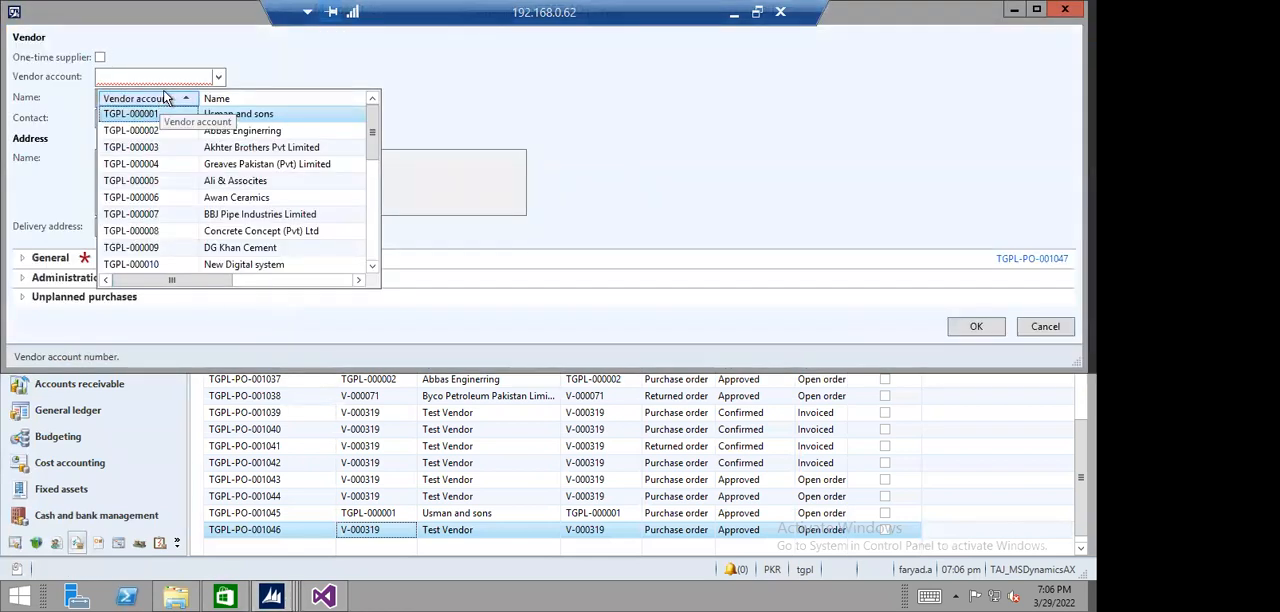
pyautogui.click(163, 99)
pyautogui.click(157, 115)
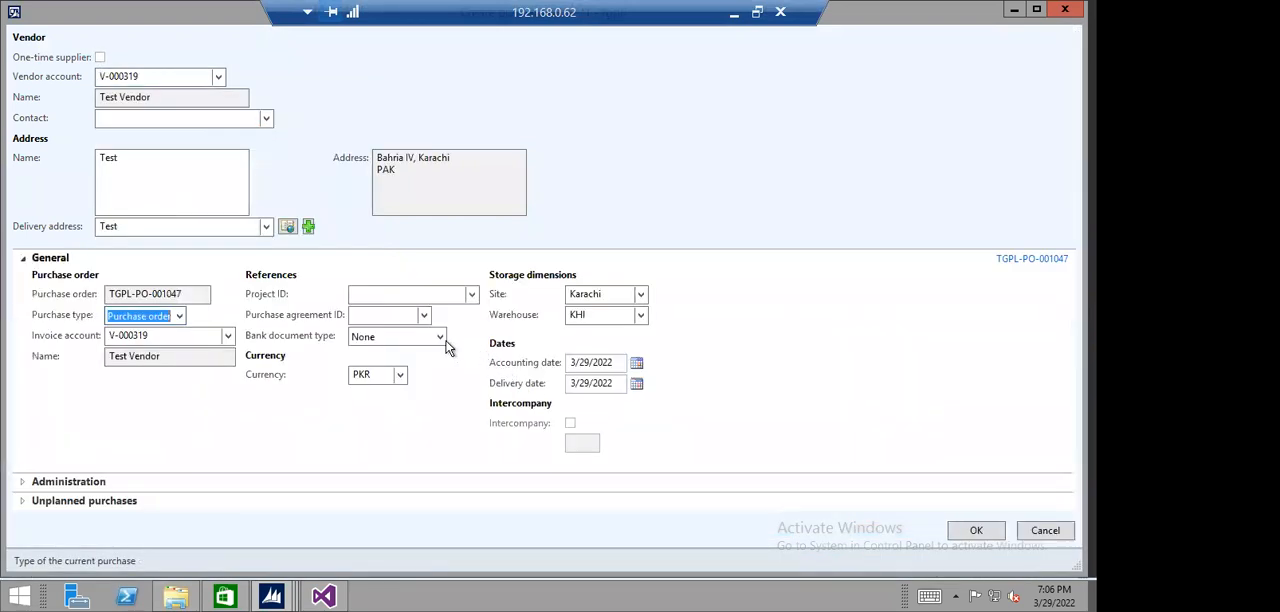
pyautogui.click(424, 315)
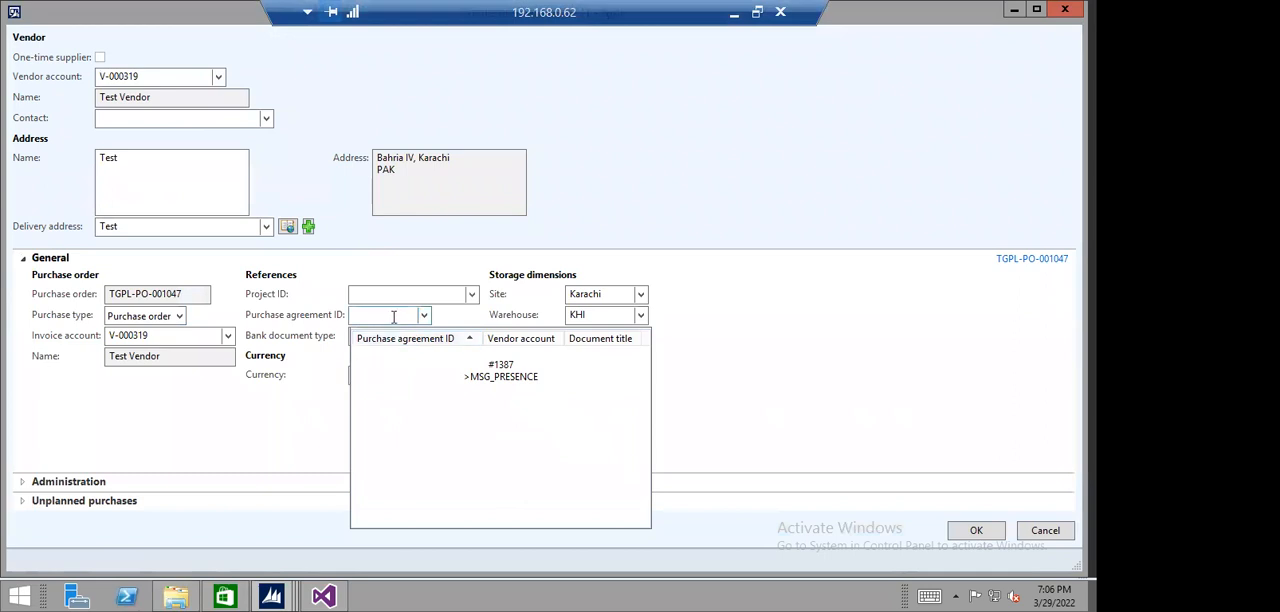
pyautogui.click(406, 297)
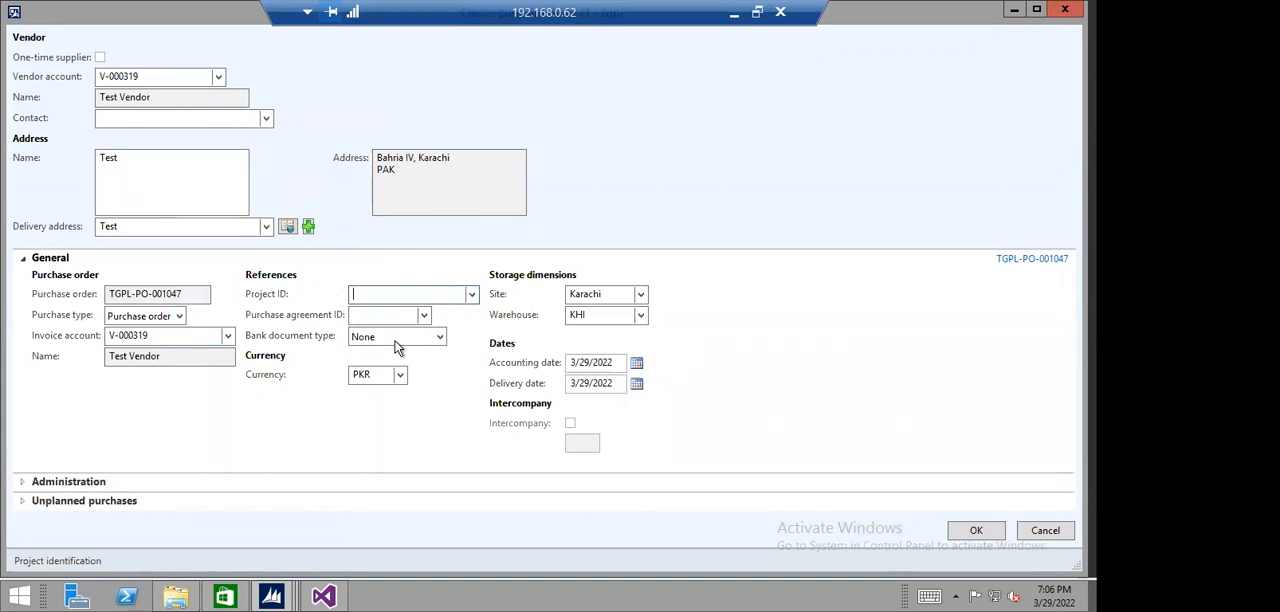
# - Recheck the options offered for the new order's purchase agreement ID and cancel the purchase order creation
pyautogui.click(424, 316)
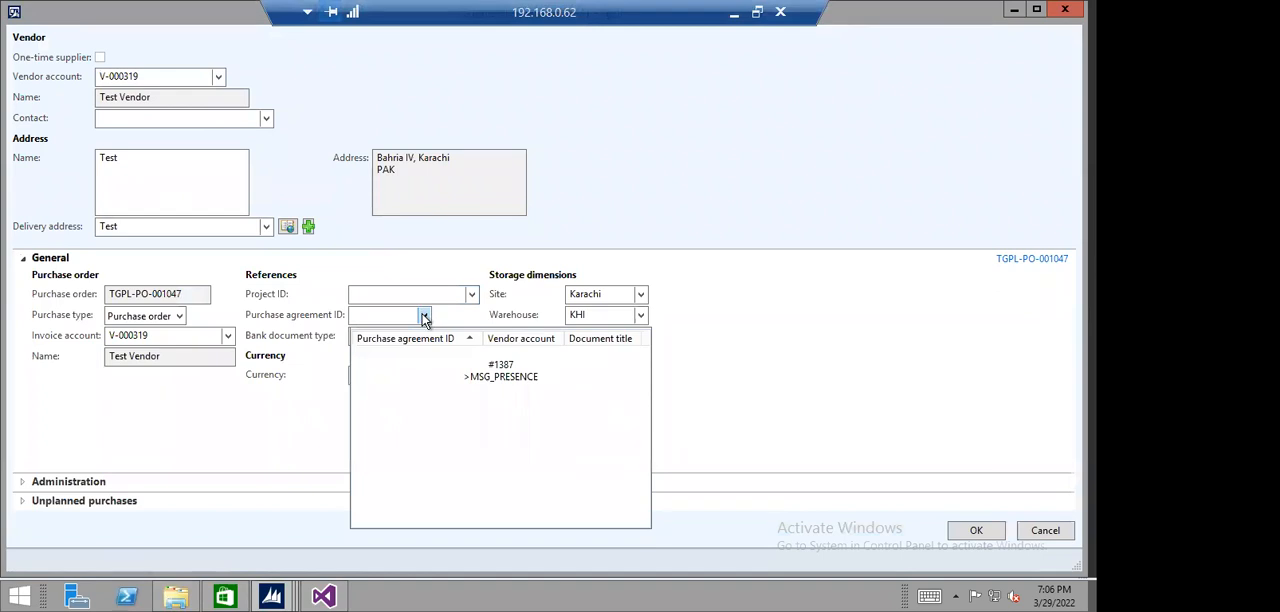
pyautogui.click(401, 312)
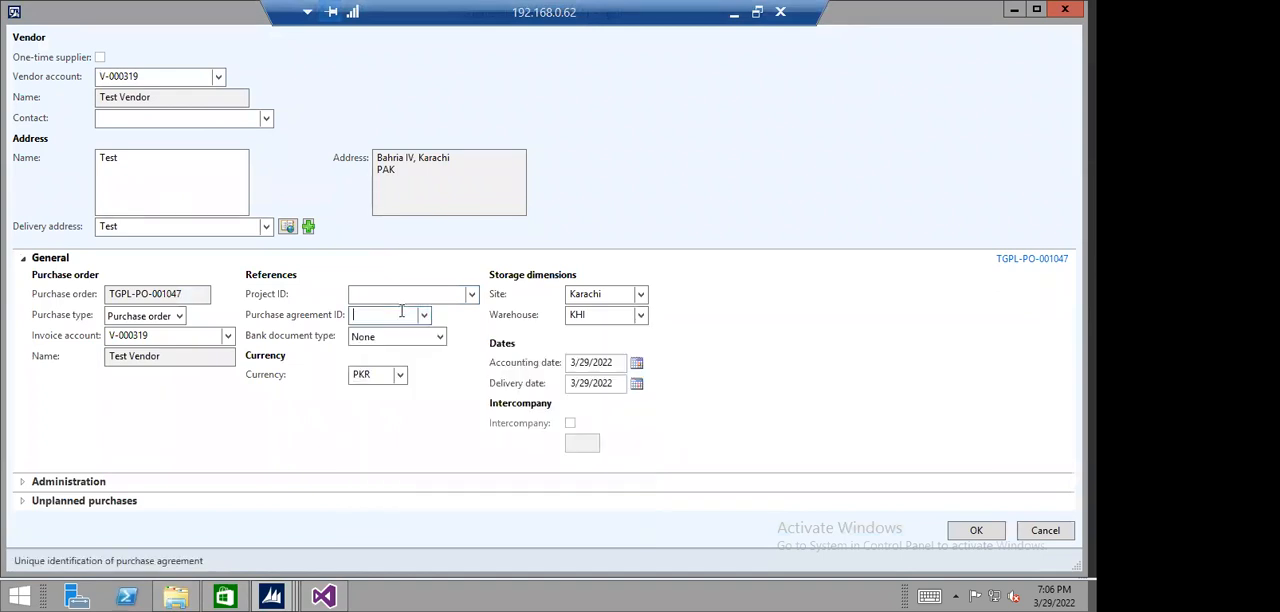
pyautogui.click(1060, 535)
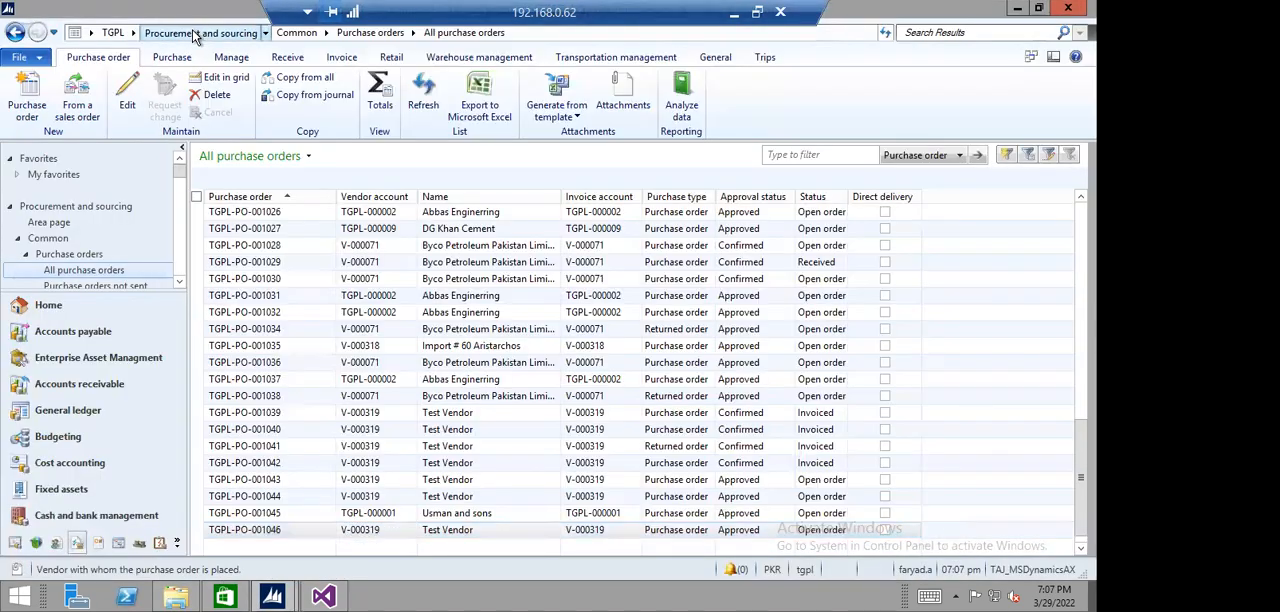
# - Show the posted price/discount agreement journals in Procurement and sourcing and open the lines of journal TGPL-000010
pyautogui.click(196, 33)
pyautogui.click(700, 130)
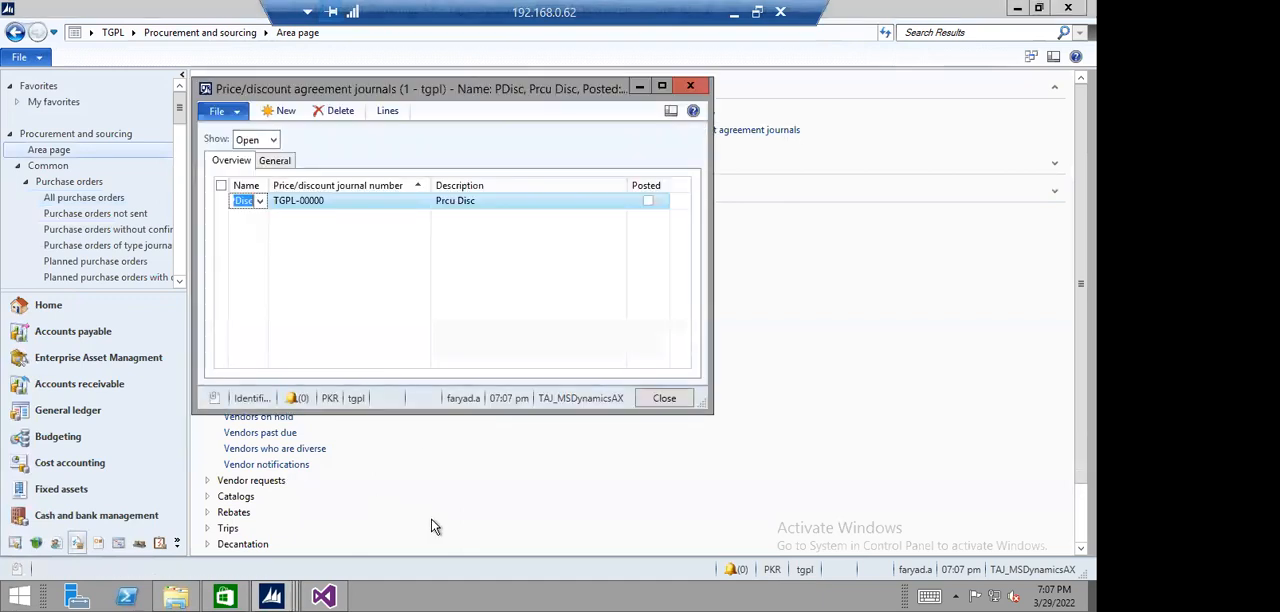
pyautogui.click(272, 140)
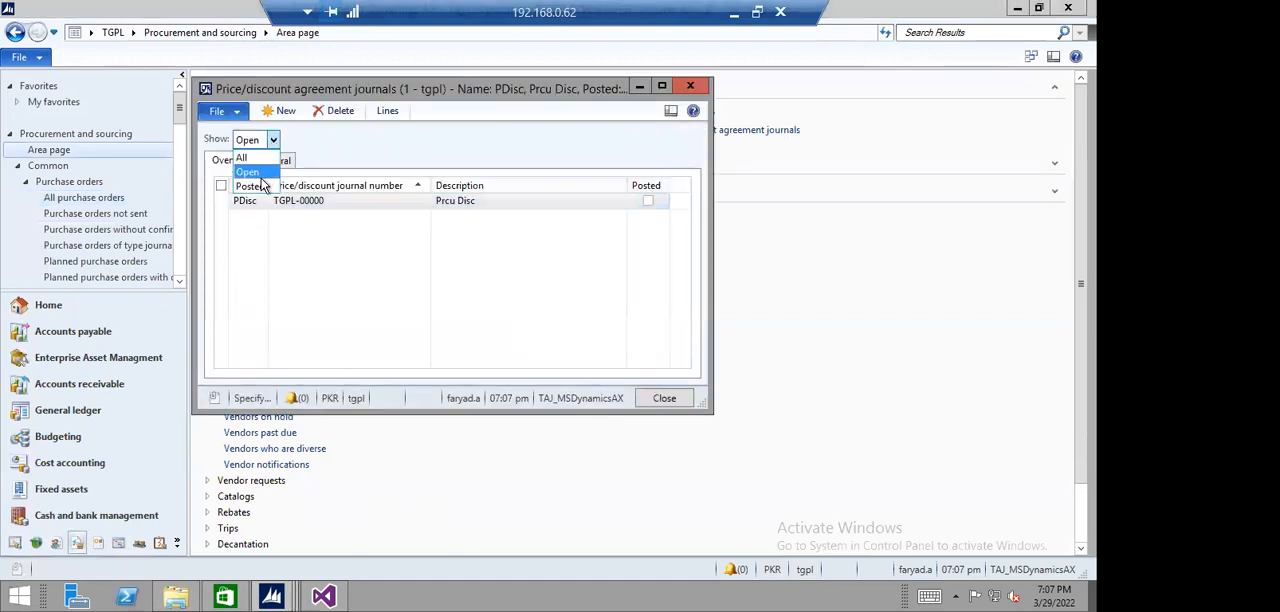
pyautogui.click(262, 186)
pyautogui.click(325, 217)
pyautogui.click(387, 111)
# - Examine the journal line's account, item and full quantity range, check its error log, and close the lines
pyautogui.press('Tab')
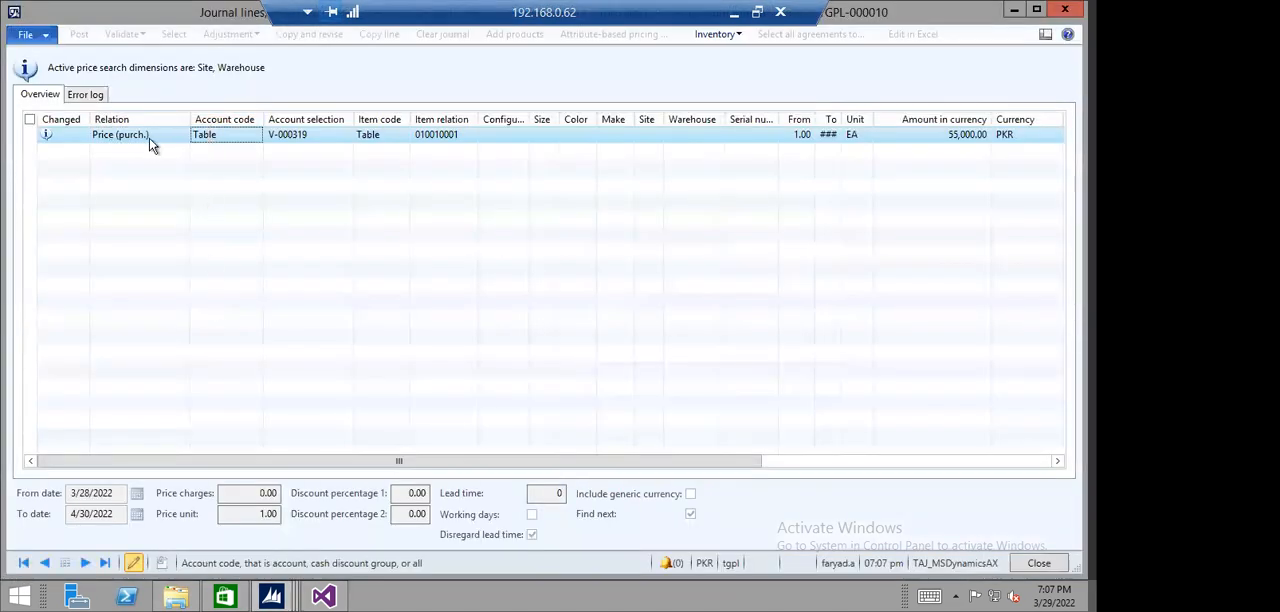
pyautogui.click(318, 145)
pyautogui.click(368, 138)
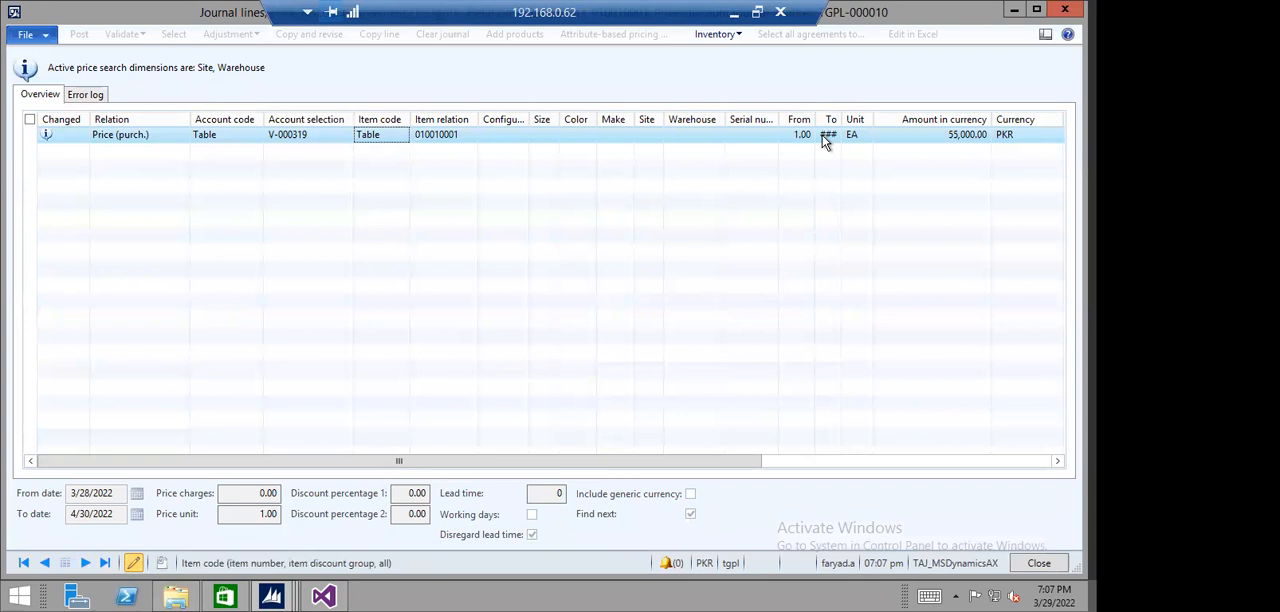
pyautogui.moveTo(842, 121); pyautogui.dragTo(881, 122)
pyautogui.click(860, 134)
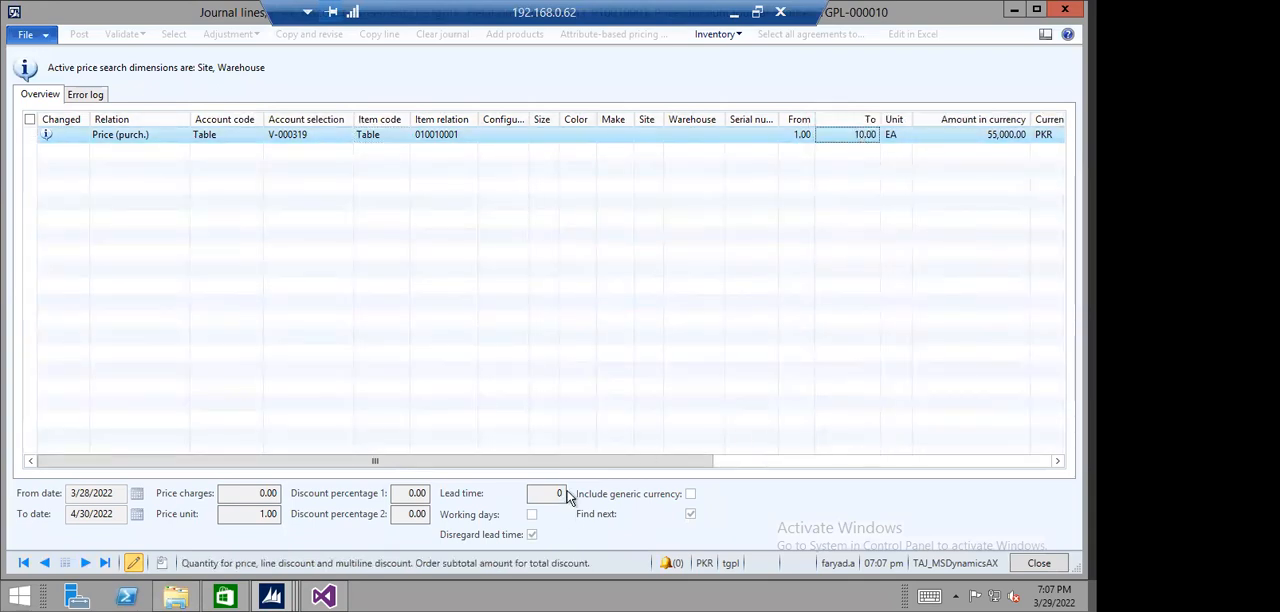
pyautogui.moveTo(603, 462); pyautogui.dragTo(200, 459)
pyautogui.click(86, 96)
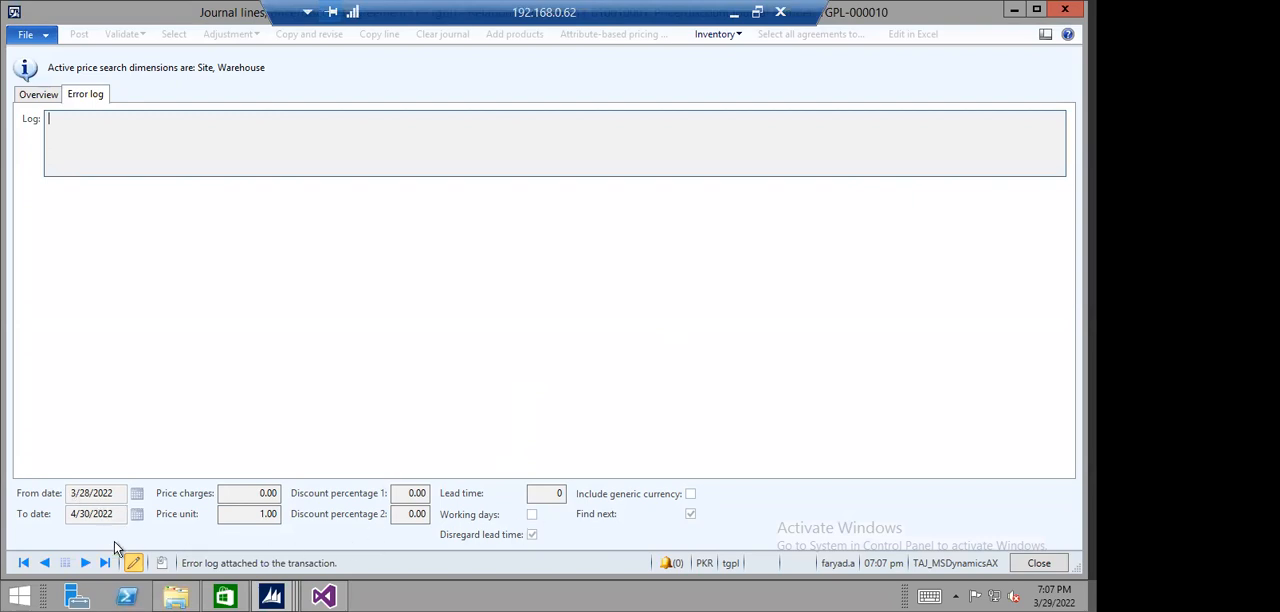
pyautogui.press('Escape')
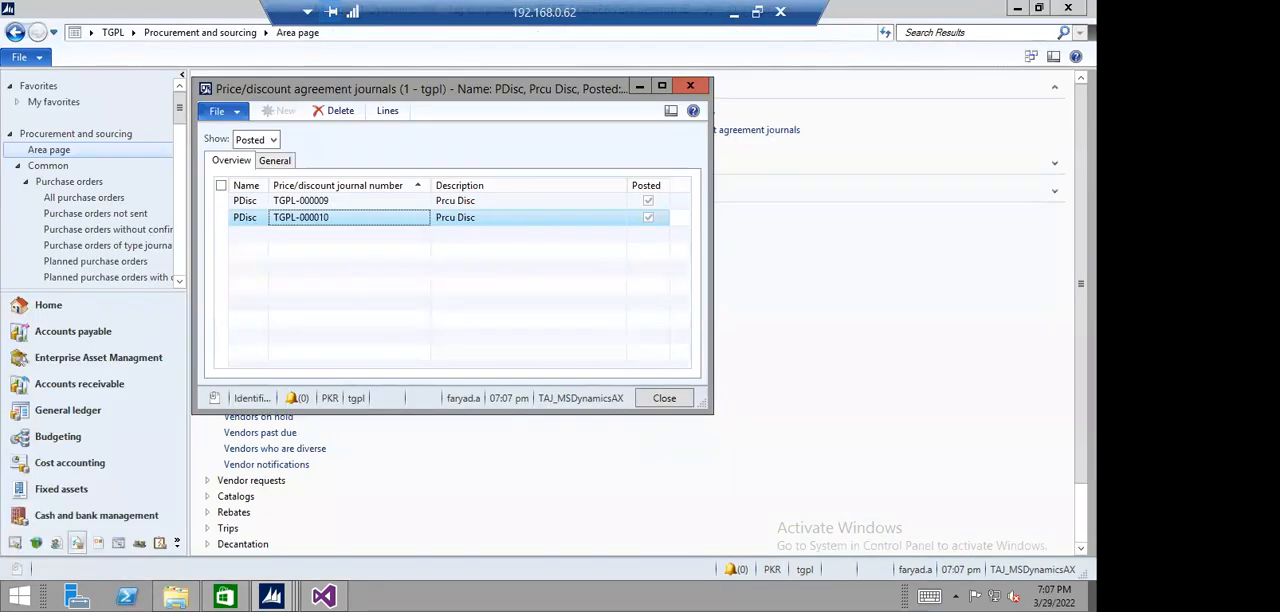
# - Review the lines of posted journal TGPL-000009, and close the lines and the price/discount agreement journals
pyautogui.click(333, 204)
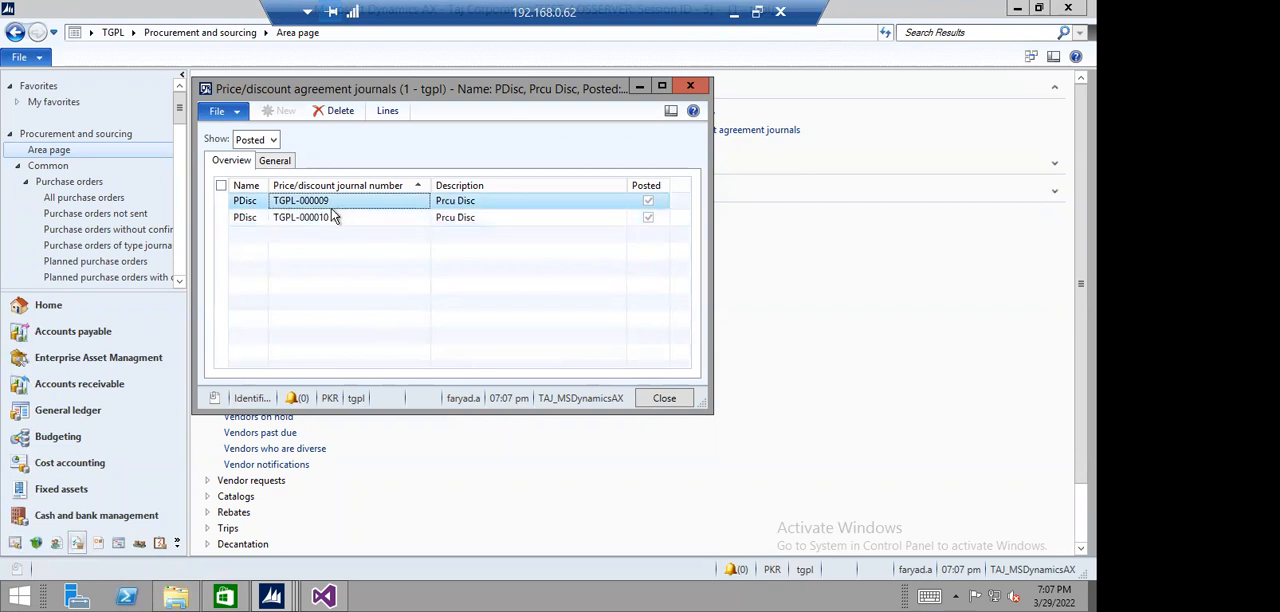
pyautogui.click(387, 111)
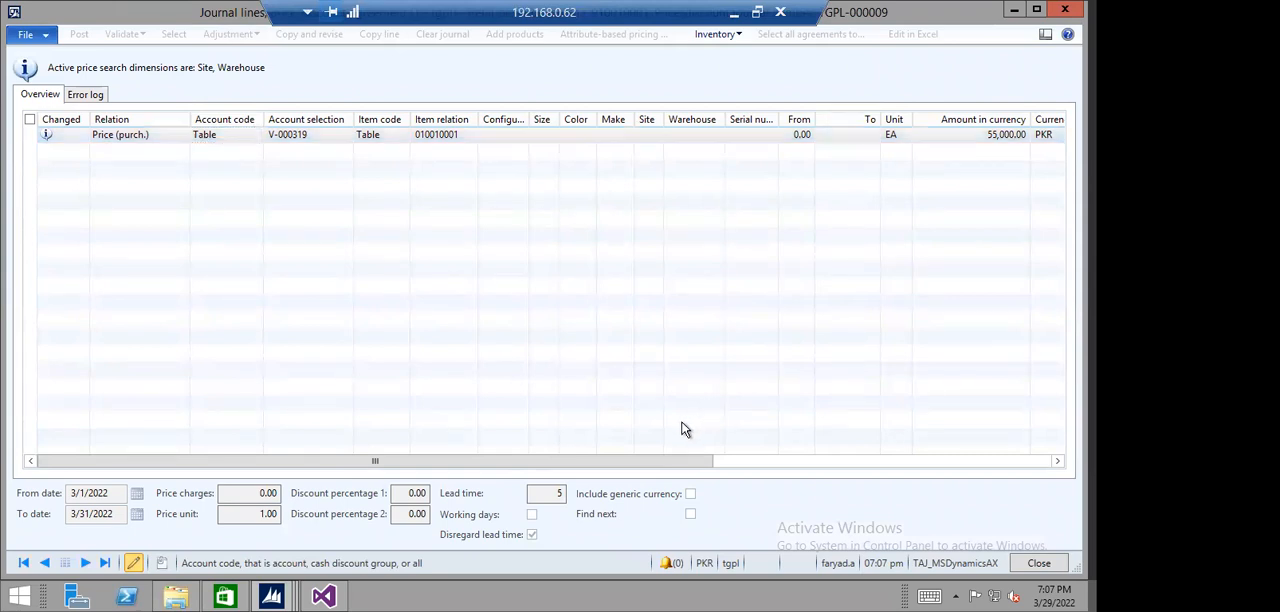
pyautogui.press('Escape')
pyautogui.press('Escape')
# - Open Test Vendor's latest purchase order from all purchase orders and remove its Laptop Corei3 line
pyautogui.click(235, 130)
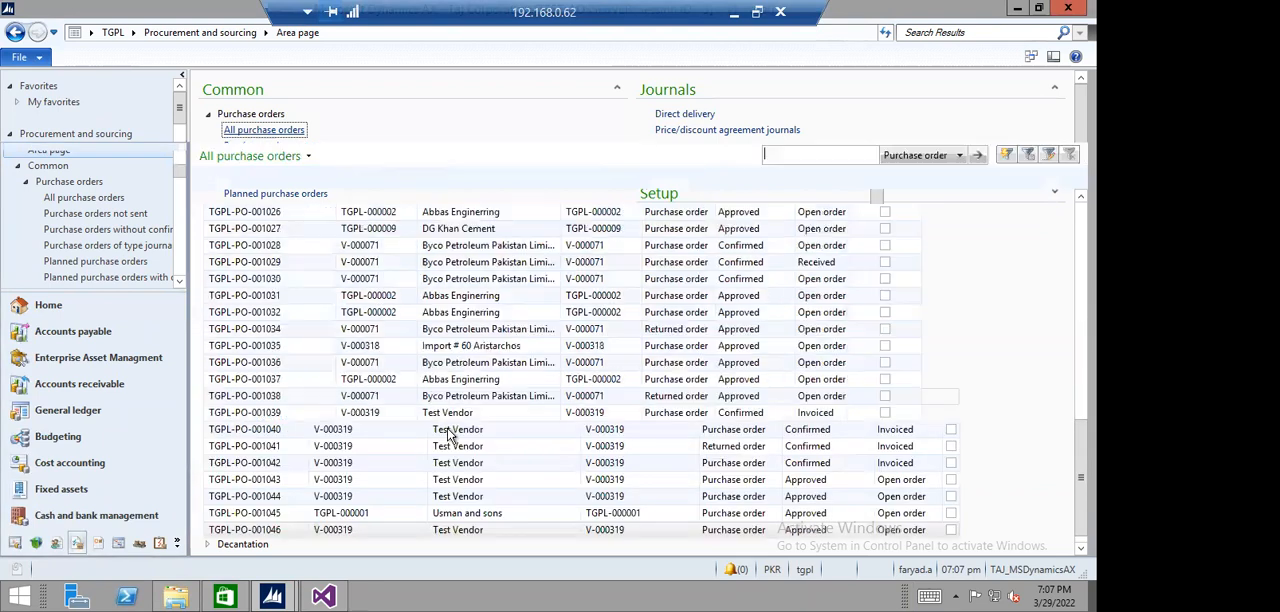
pyautogui.click(428, 530)
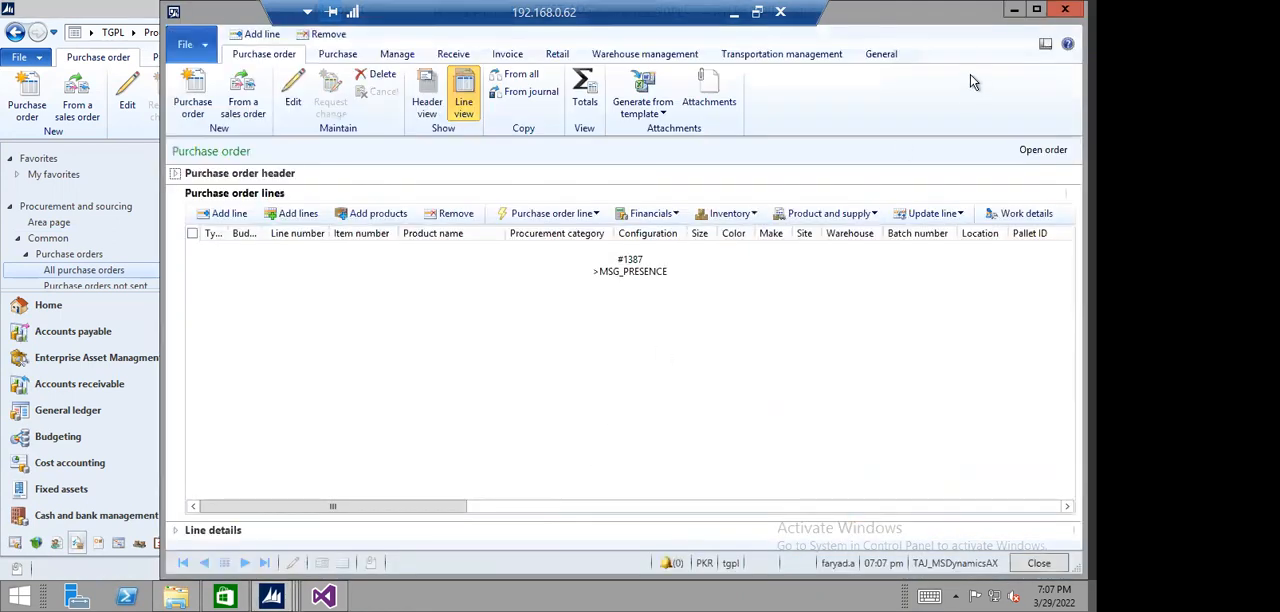
pyautogui.click(1036, 12)
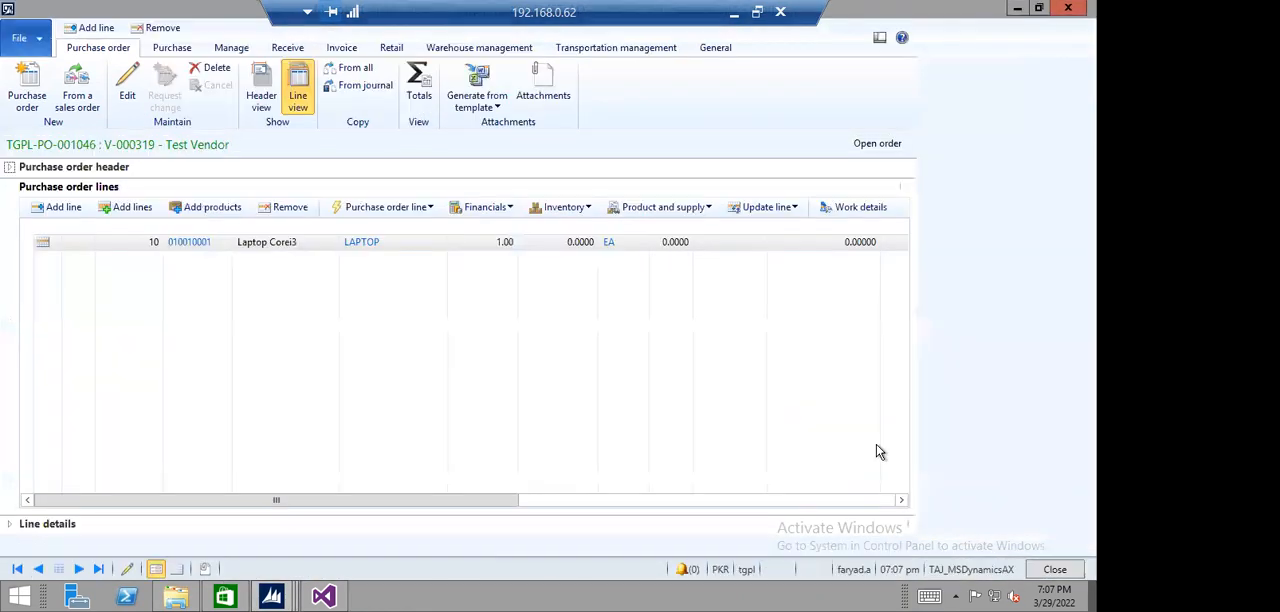
pyautogui.moveTo(455, 512)
pyautogui.mouseDown()
pyautogui.moveTo(857, 507)
pyautogui.moveTo(470, 505)
pyautogui.mouseUp()
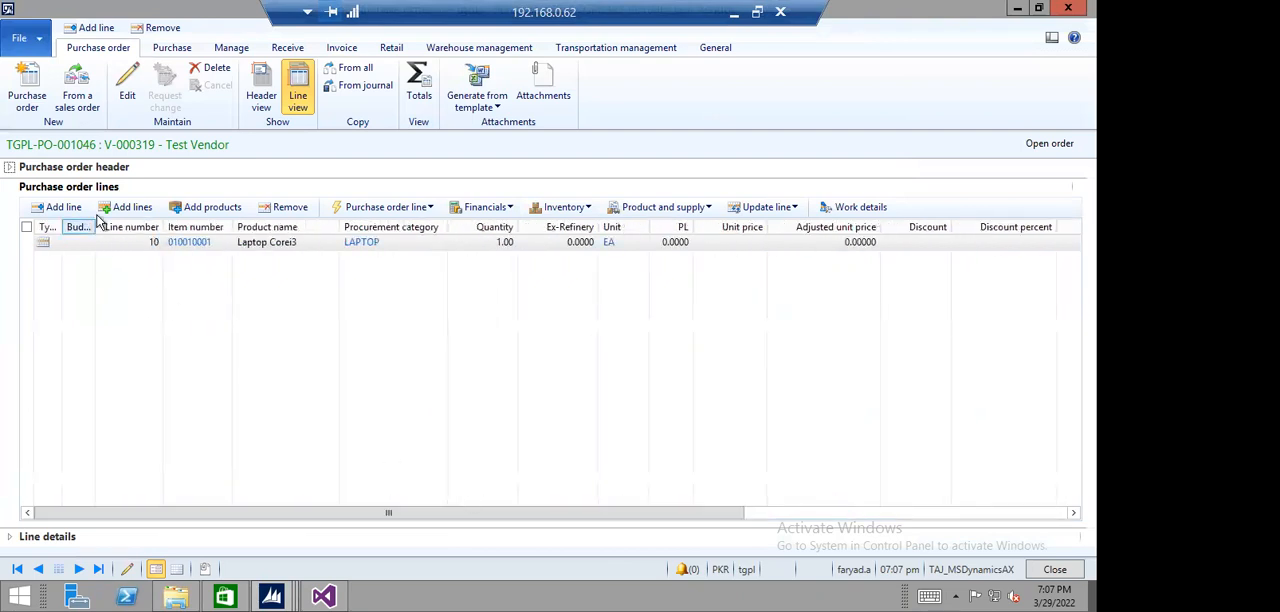
pyautogui.click(76, 245)
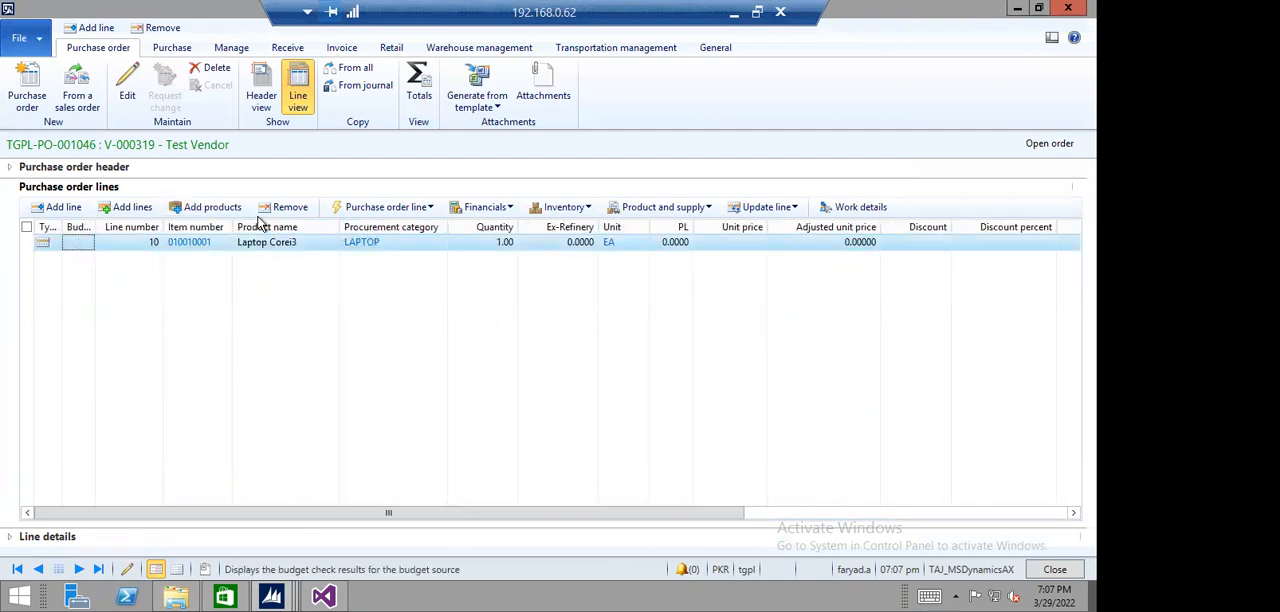
pyautogui.click(284, 207)
pyautogui.click(608, 356)
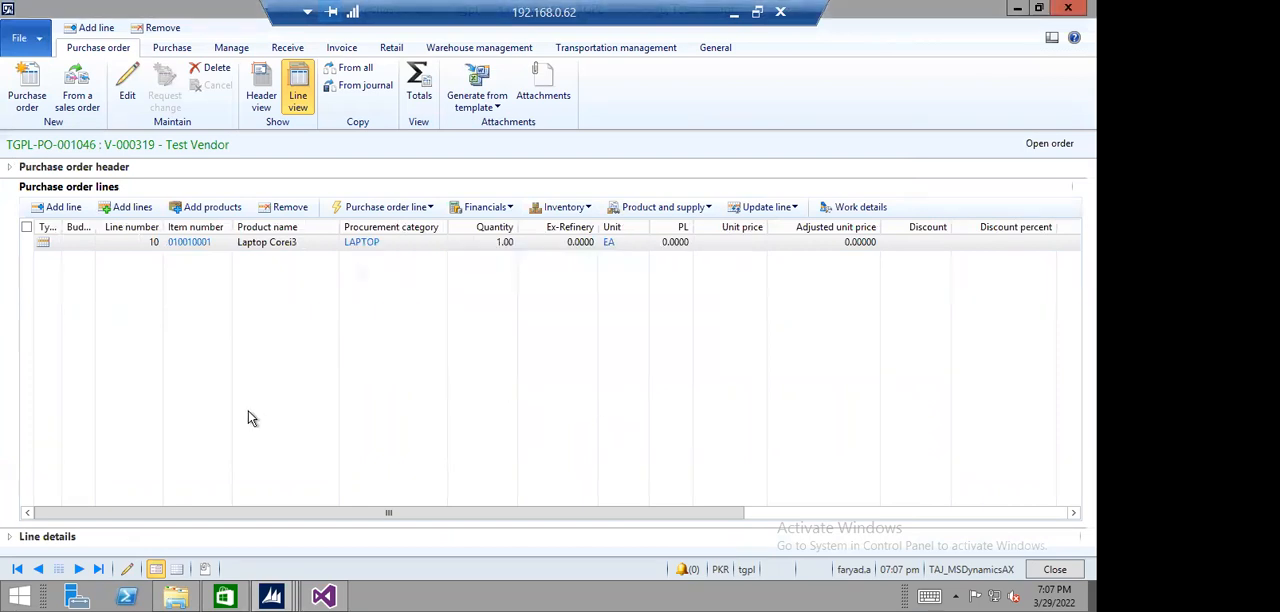
# - Add a purchase order line for item 010010001, Laptop Corei3, and check its unit price field
pyautogui.click(60, 207)
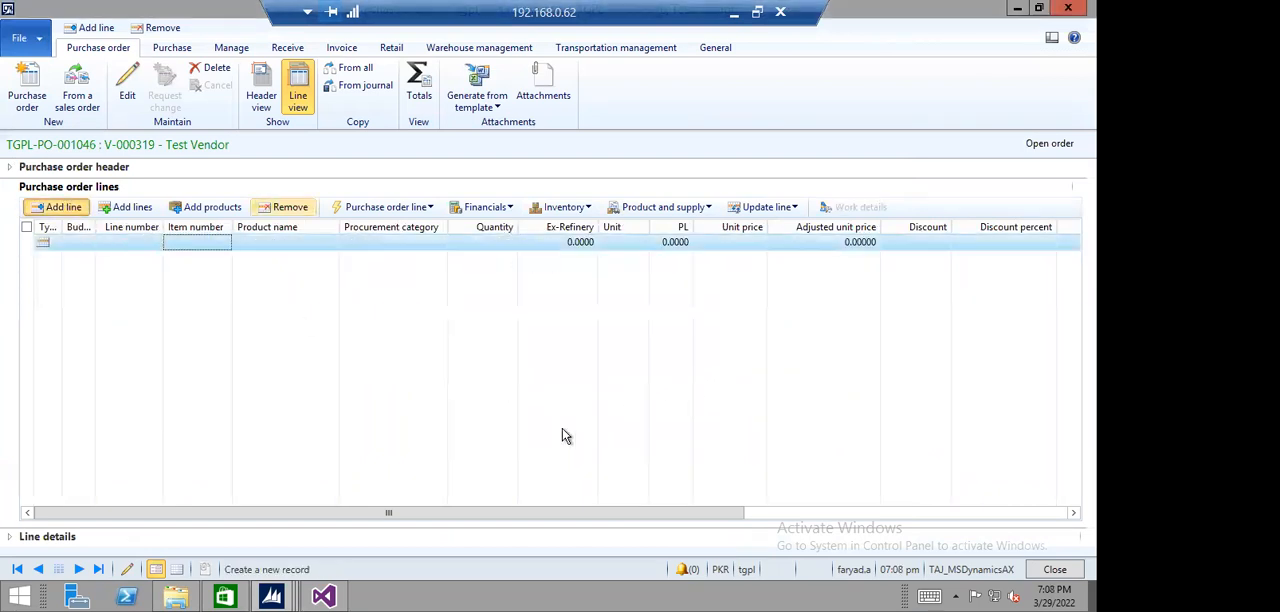
pyautogui.click(224, 242)
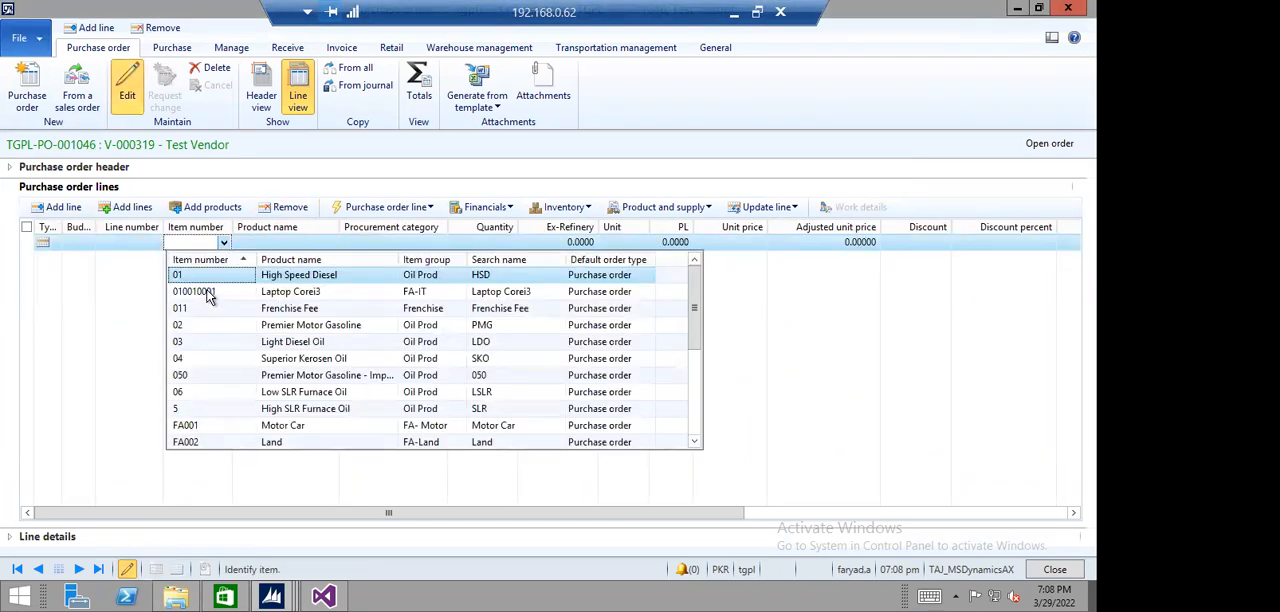
pyautogui.click(215, 289)
pyautogui.click(562, 243)
pyautogui.click(664, 242)
pyautogui.click(759, 243)
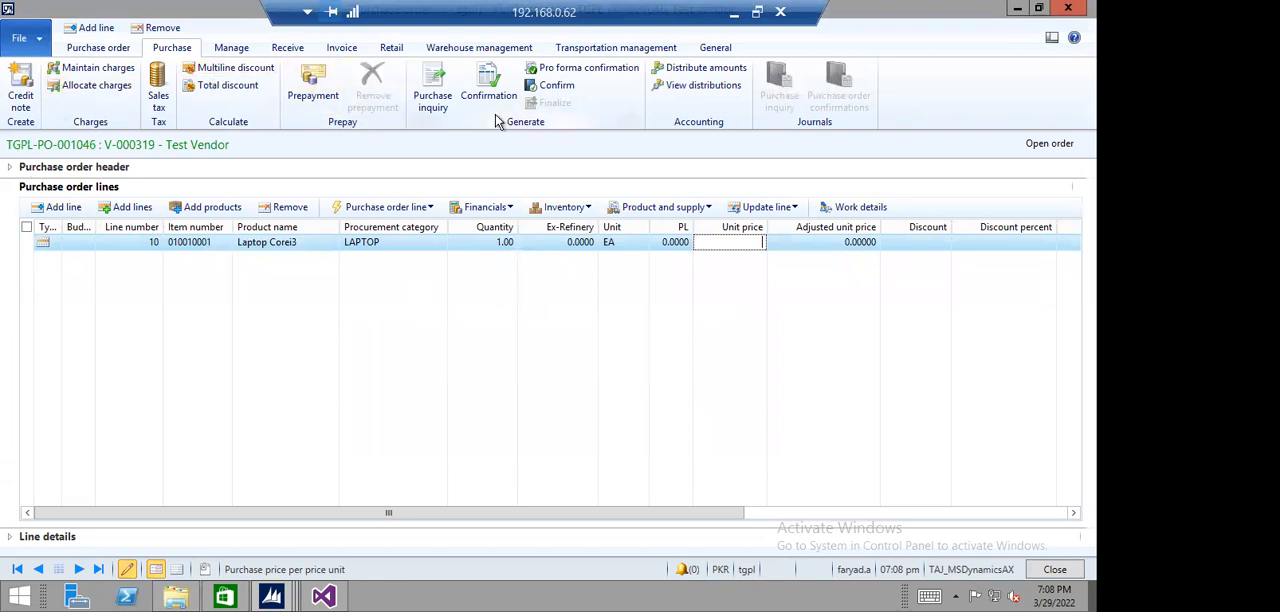
# - Close the purchase order and refresh the list of all purchase orders
pyautogui.click(100, 49)
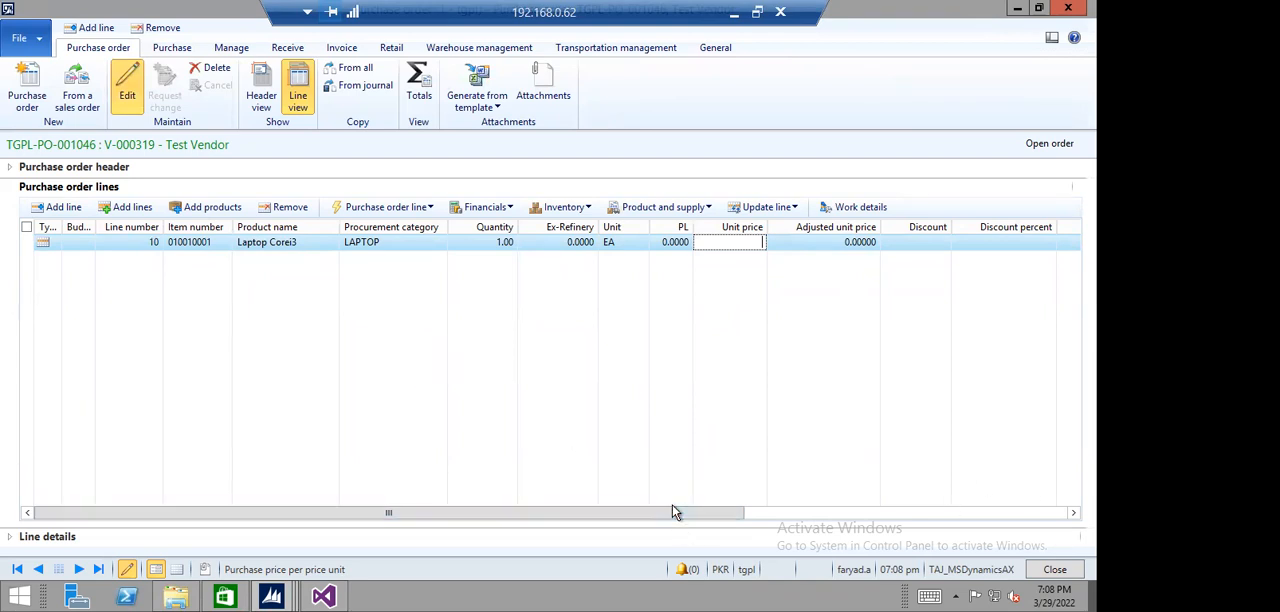
pyautogui.moveTo(688, 514); pyautogui.dragTo(100, 520)
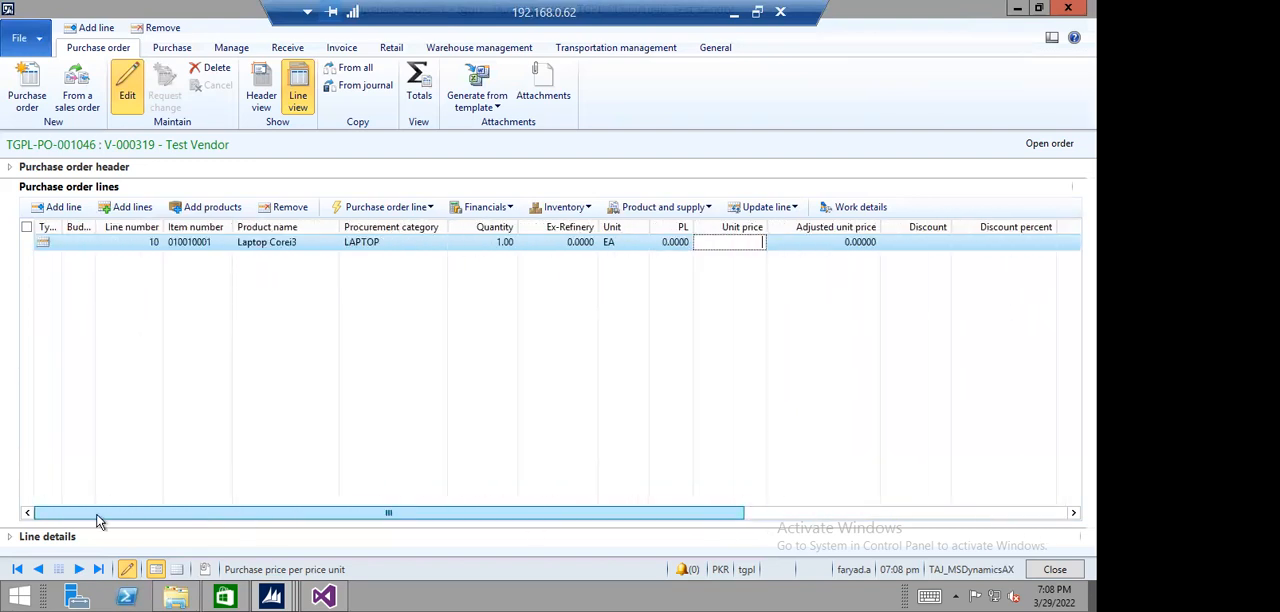
pyautogui.click(1049, 572)
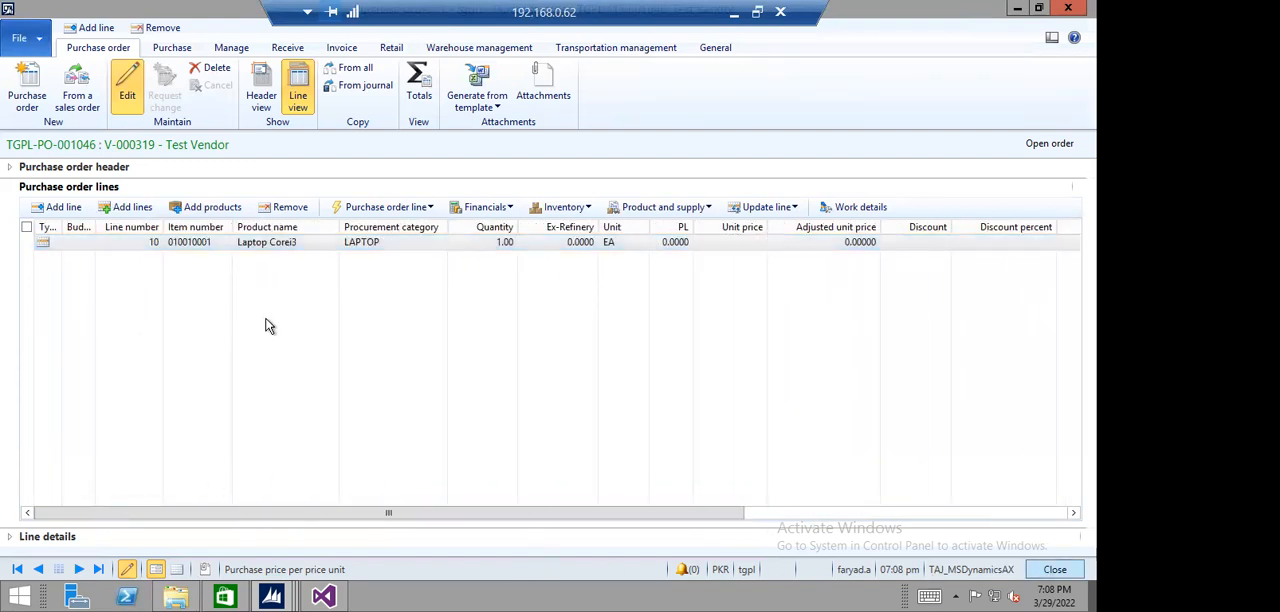
pyautogui.click(423, 105)
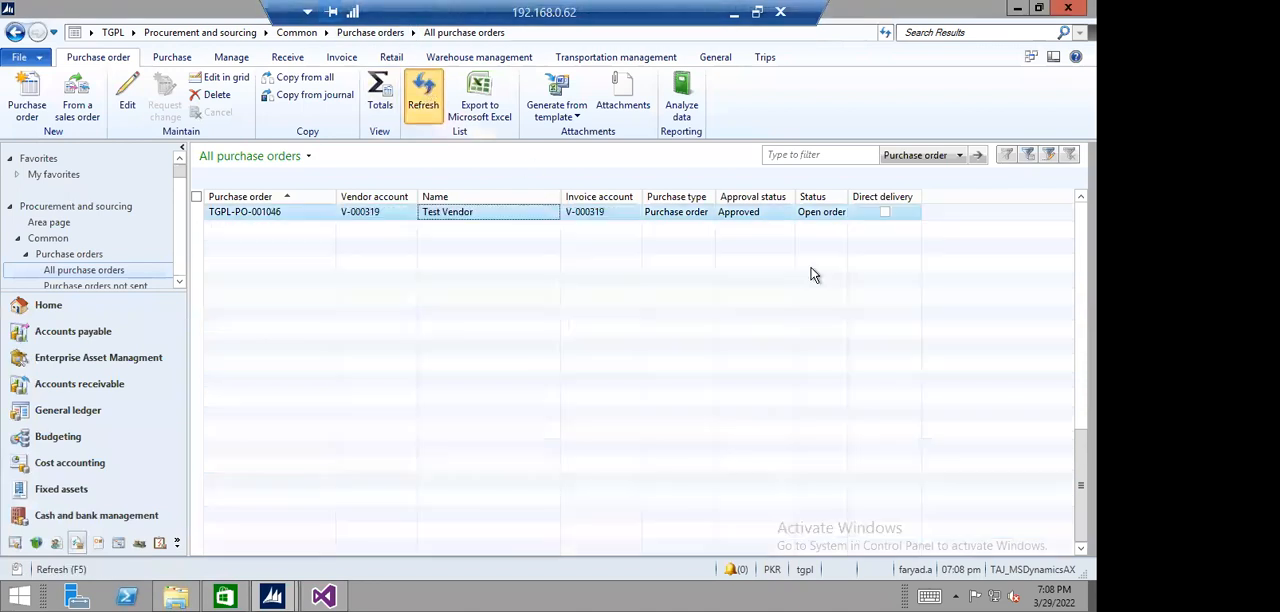